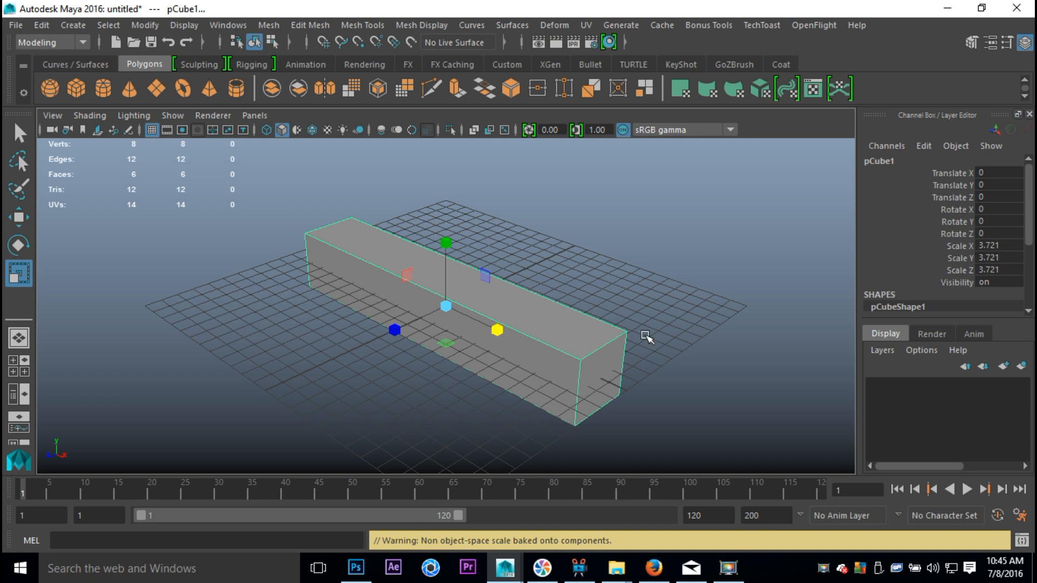
- Import Roadblock.jpg from Desktop\3D Resources\TutorialVideos\Road Block as an image plane in the front view
alt+middle_drag(611, 366, 637, 321)
alt+drag(637, 321, 647, 358)
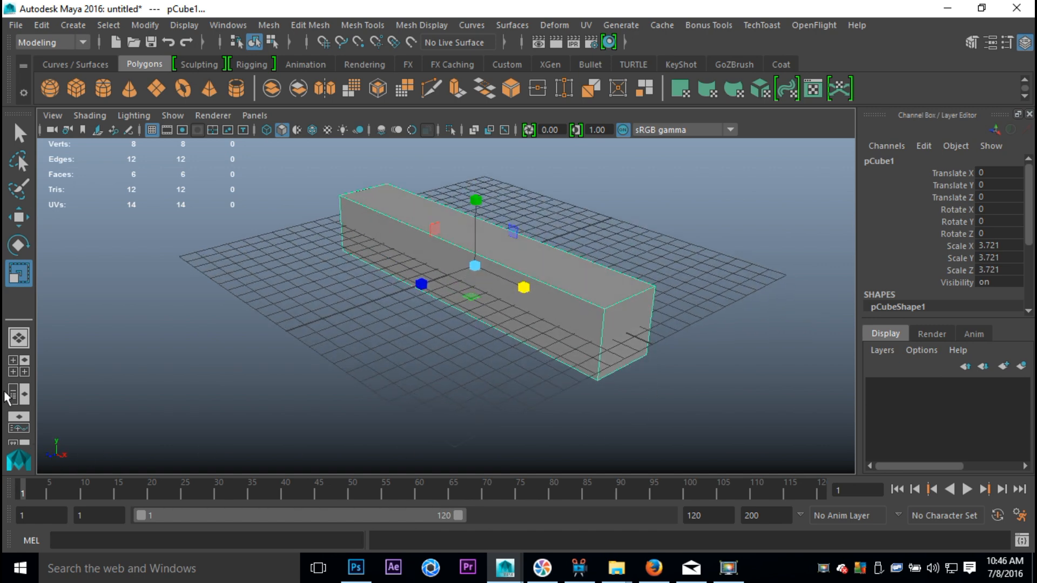
click(18, 366)
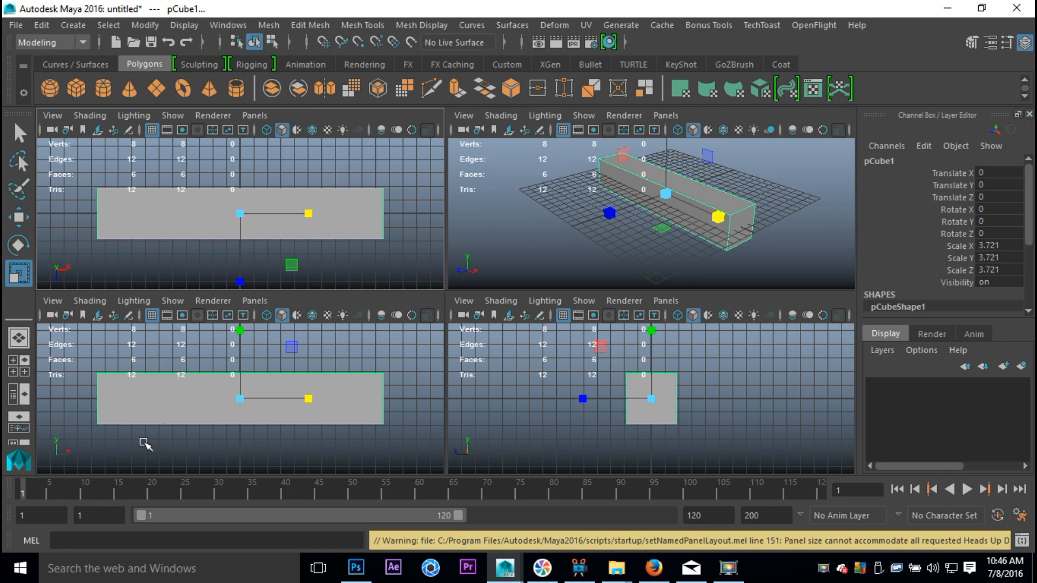
click(52, 301)
mouse_move(160, 562)
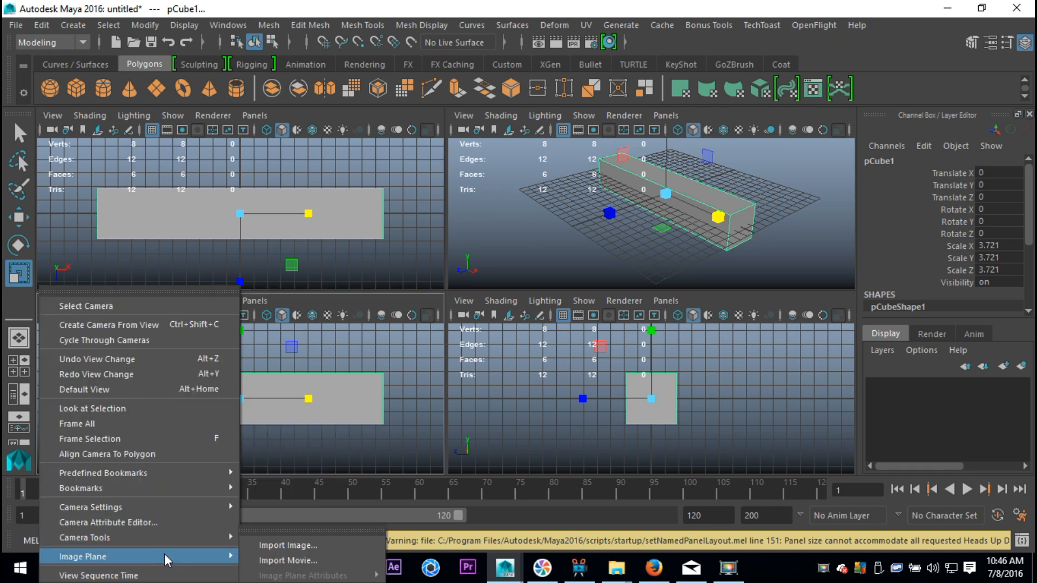
click(321, 545)
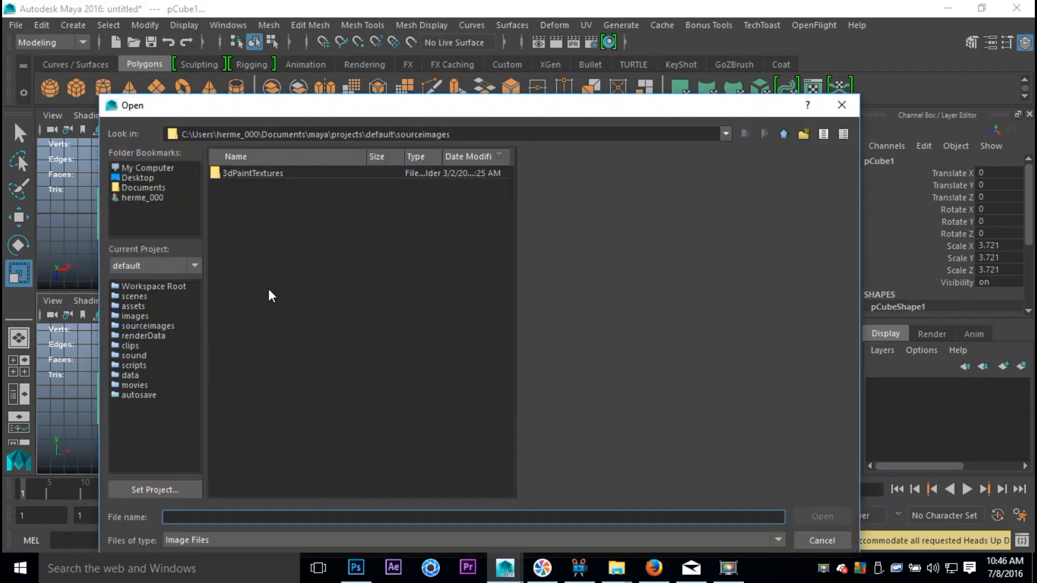
click(137, 177)
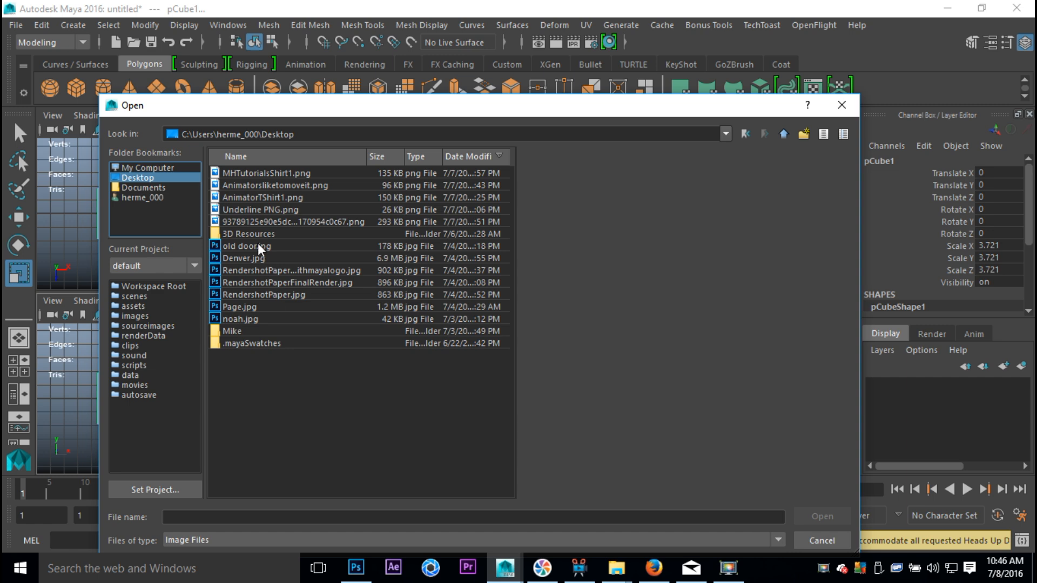
double_click(256, 235)
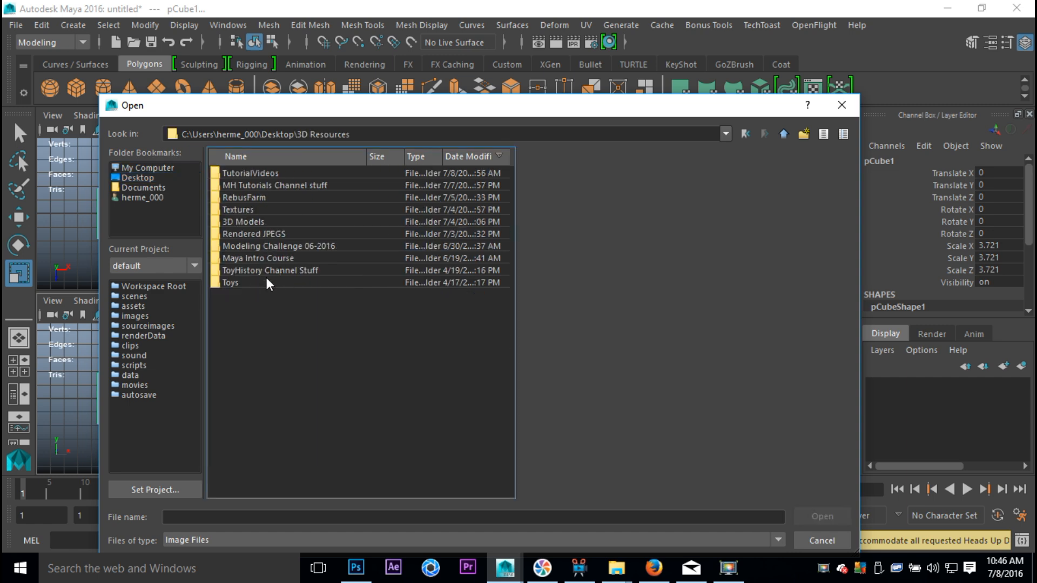
double_click(271, 172)
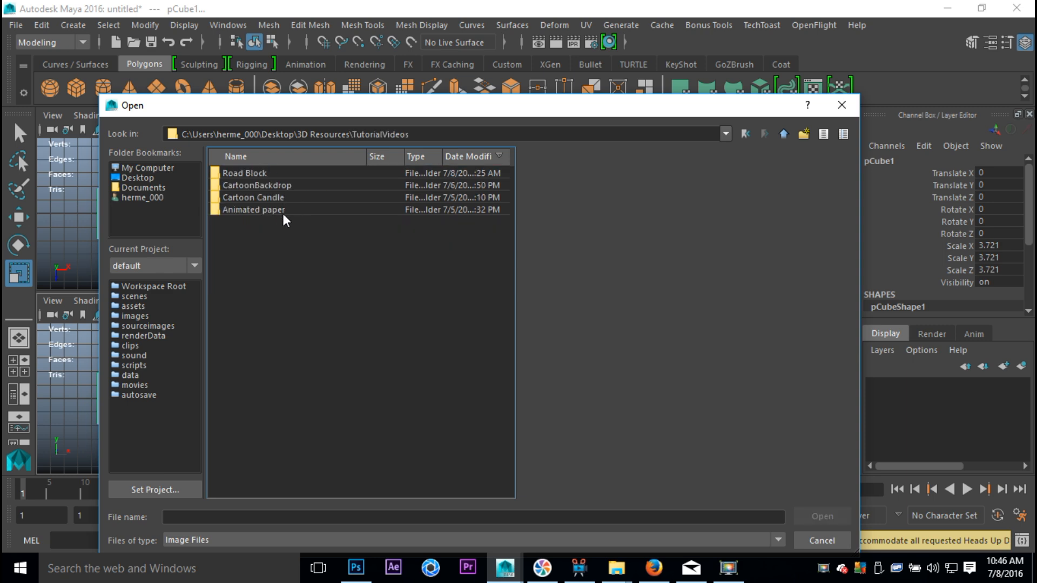
double_click(245, 176)
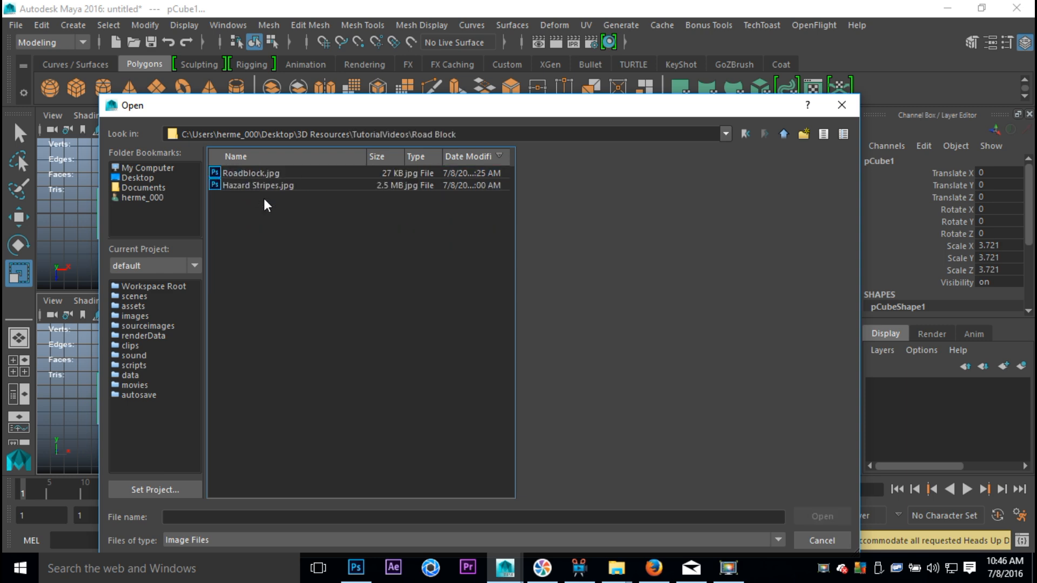
click(259, 174)
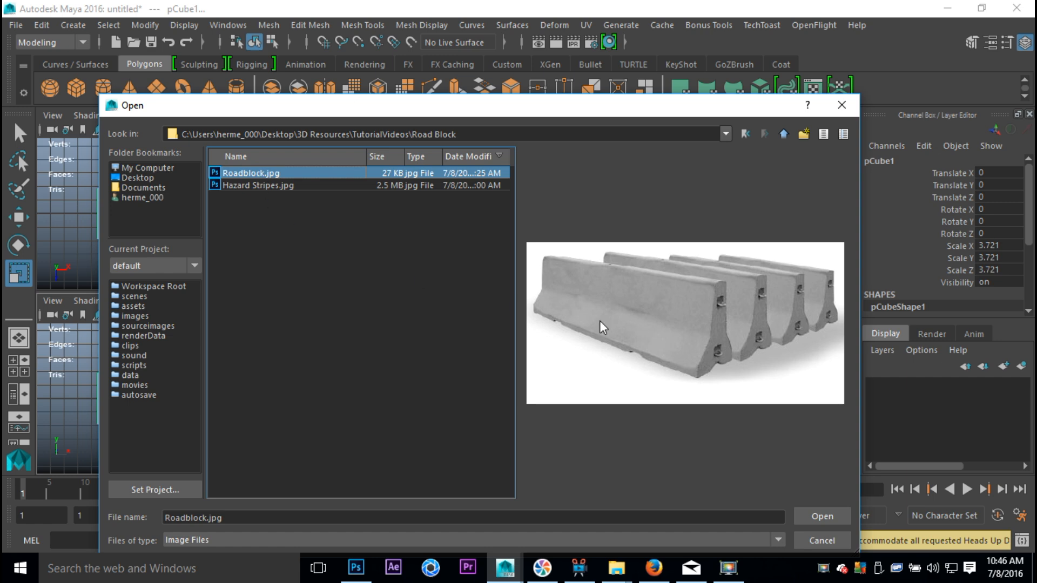
click(813, 518)
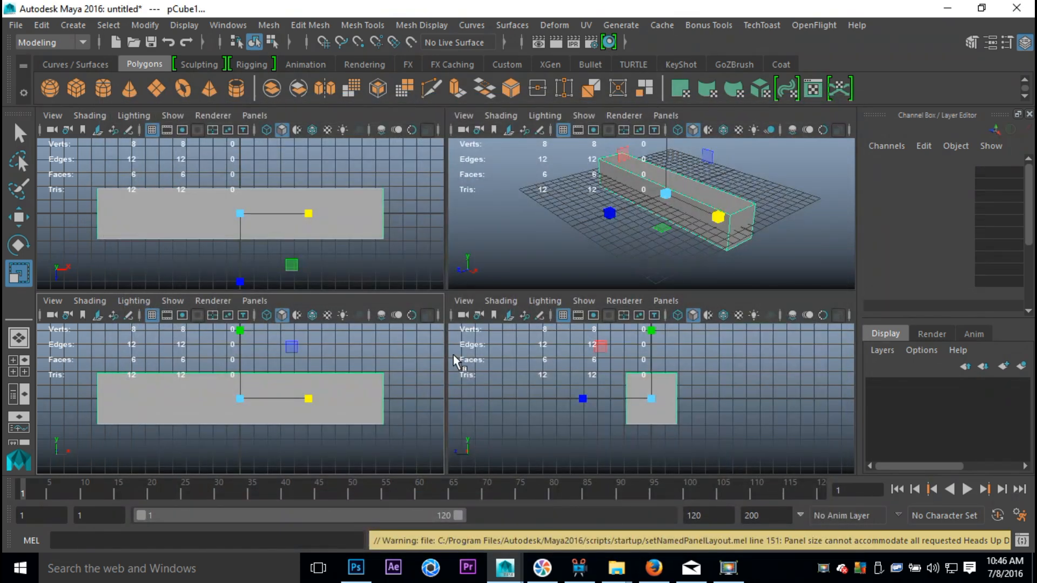
- Move the roadblock image plane back along the Z axis so it stands behind the box in the perspective view
key(space)
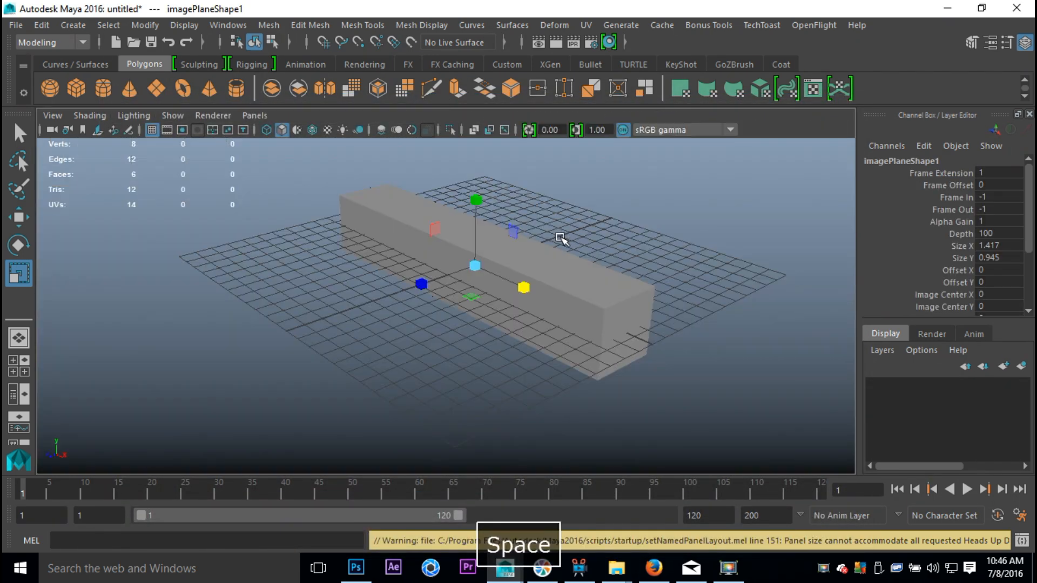
key(w)
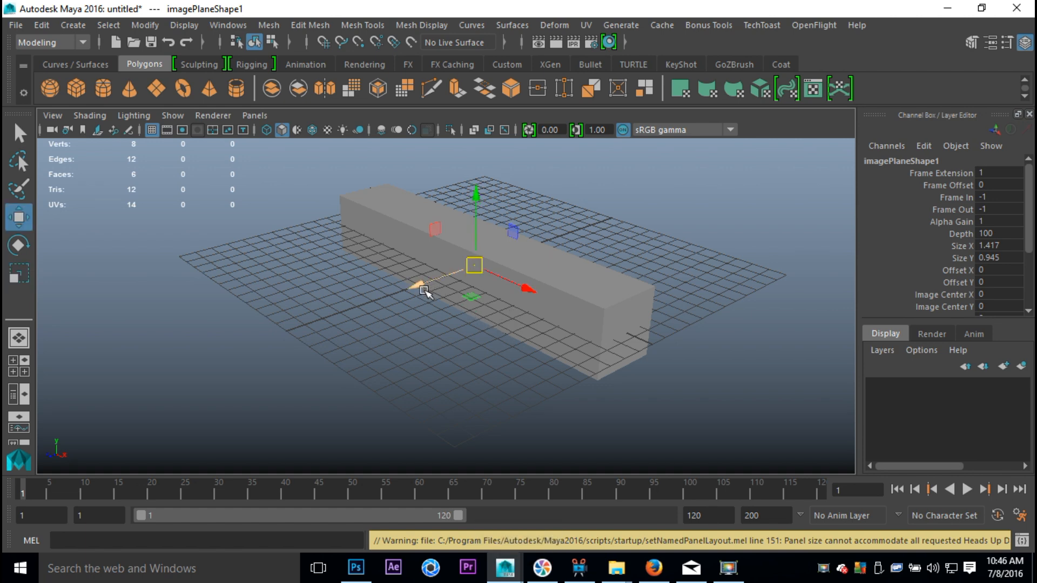
drag(419, 288, 836, 278)
key(r)
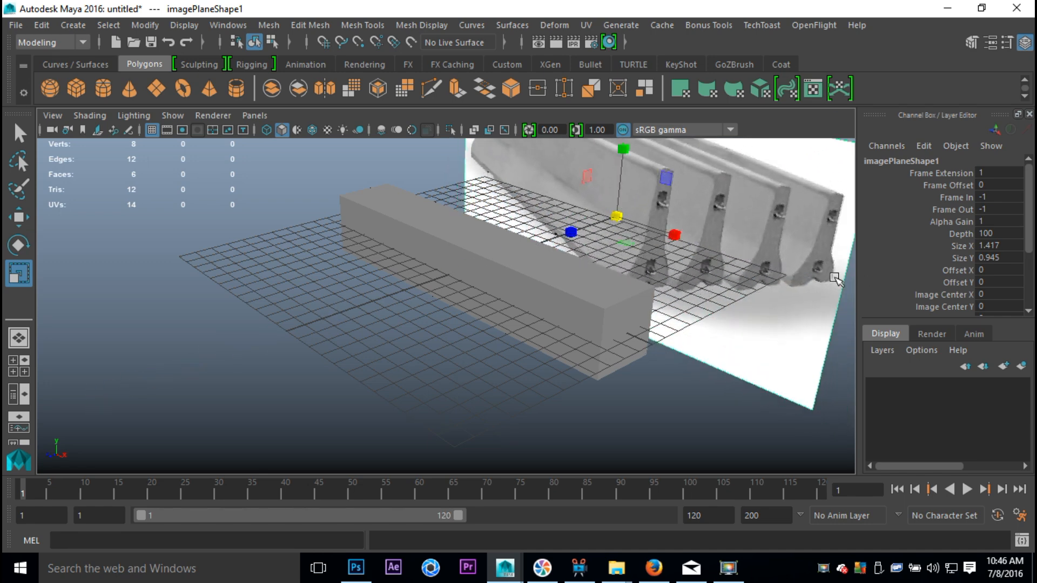
- Examine the barrier's end profile, flared base and bottom edge in the reference image
alt+drag(718, 338, 598, 368)
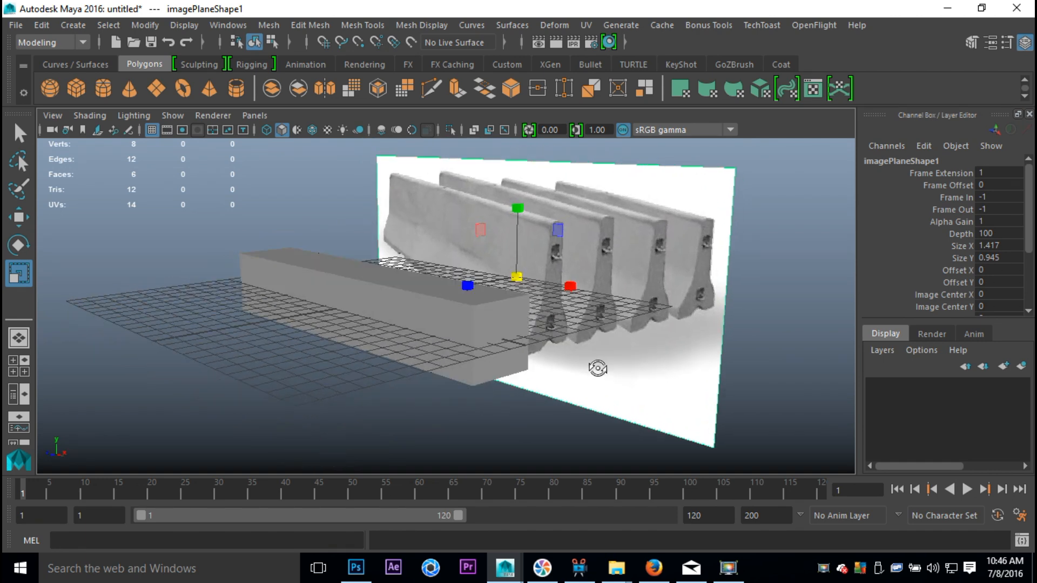
scroll(615, 370, up, 3)
alt+middle_drag(600, 380, 357, 335)
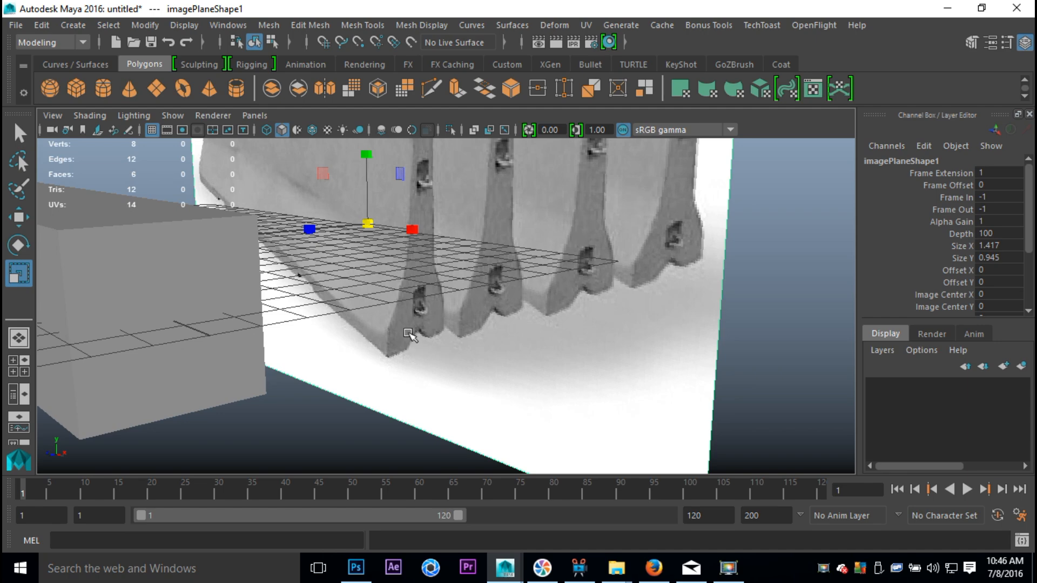
alt+drag(370, 365, 555, 296)
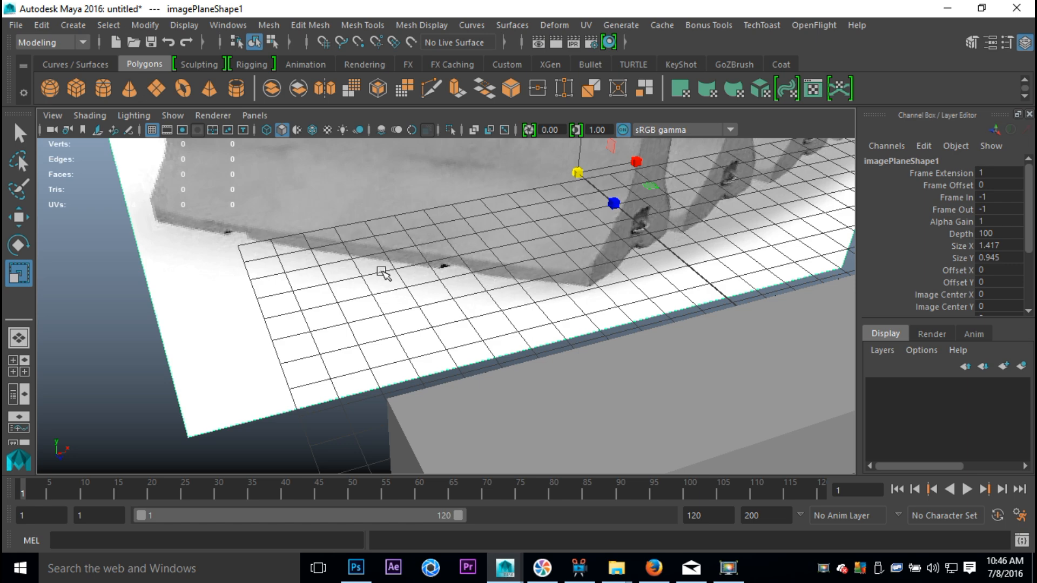
scroll(382, 272, down, 3)
alt+drag(755, 317, 674, 309)
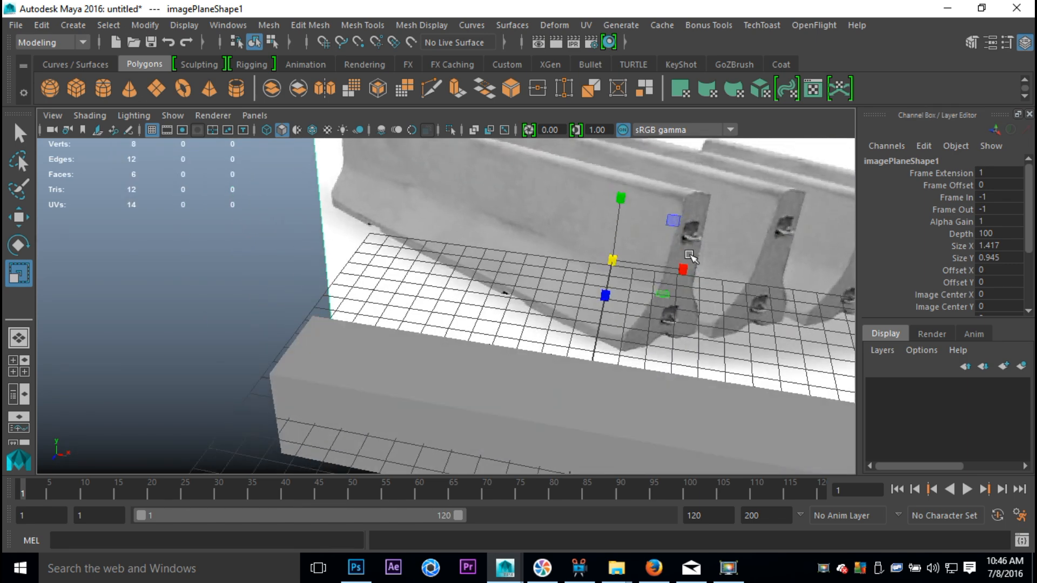
alt+middle_drag(580, 316, 402, 259)
scroll(527, 280, down, 5)
alt+drag(607, 322, 482, 353)
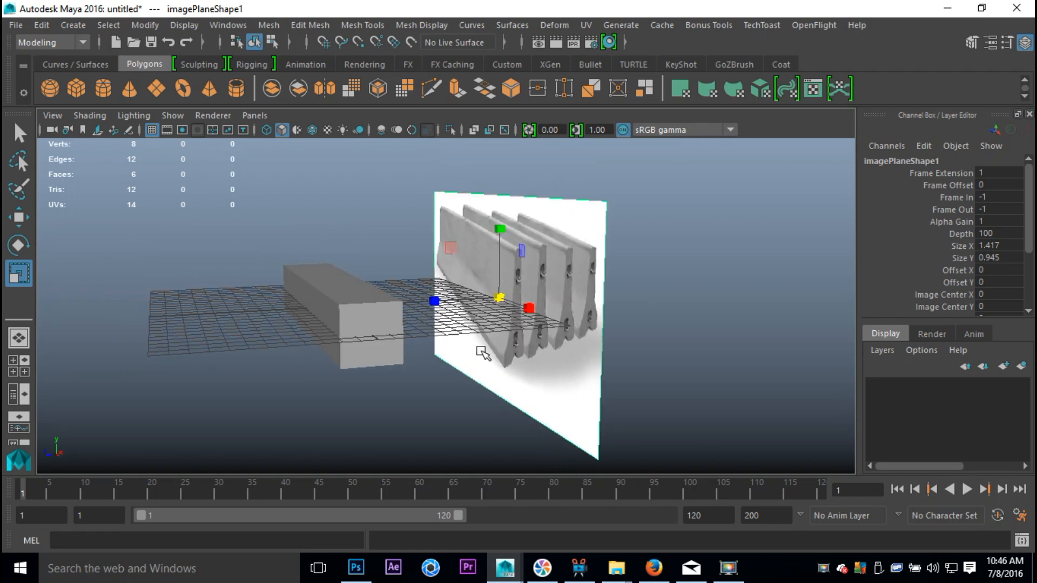
- Scale the box up along the Y axis to make it as tall as a road barrier
click(354, 310)
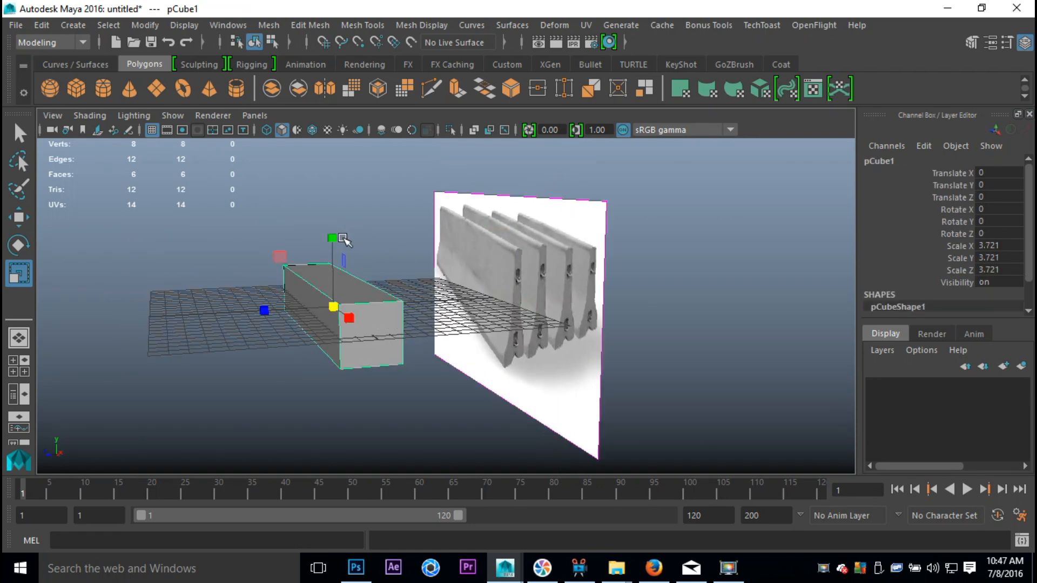
drag(336, 239, 332, 144)
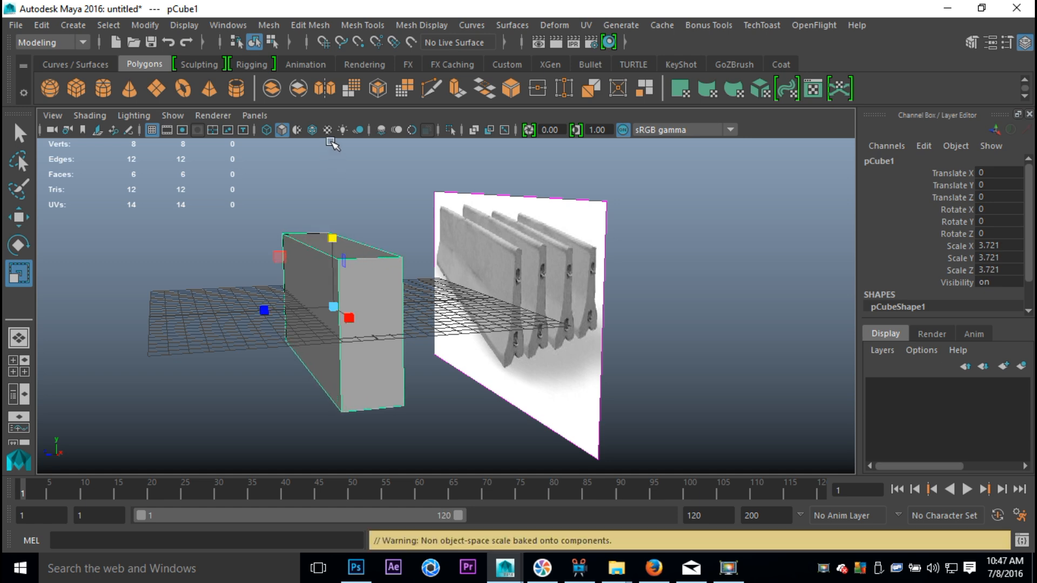
alt+drag(559, 407, 604, 359)
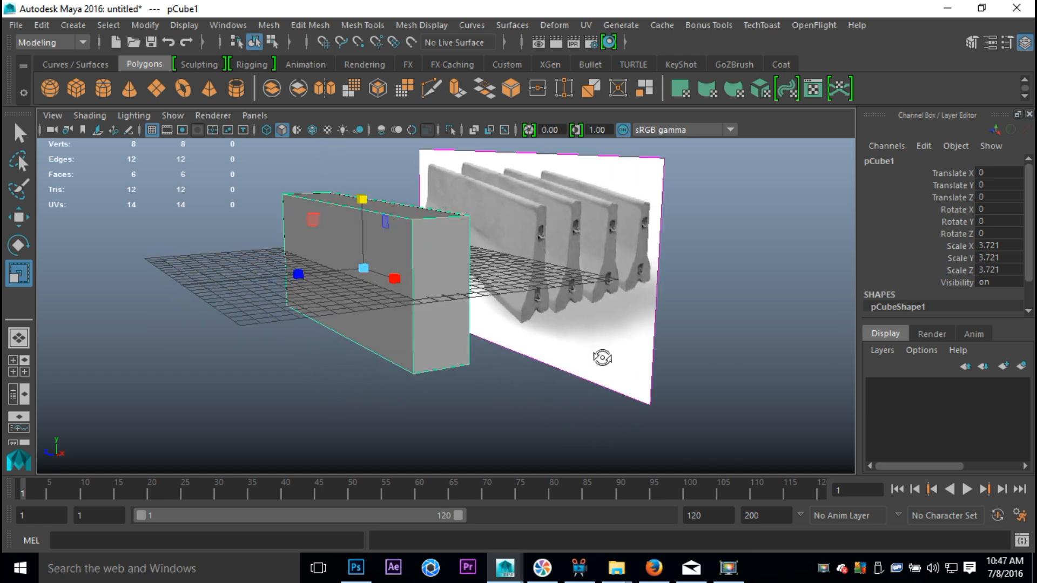
- Insert a horizontal edge loop around the box about a third of the way up from its base
click(360, 25)
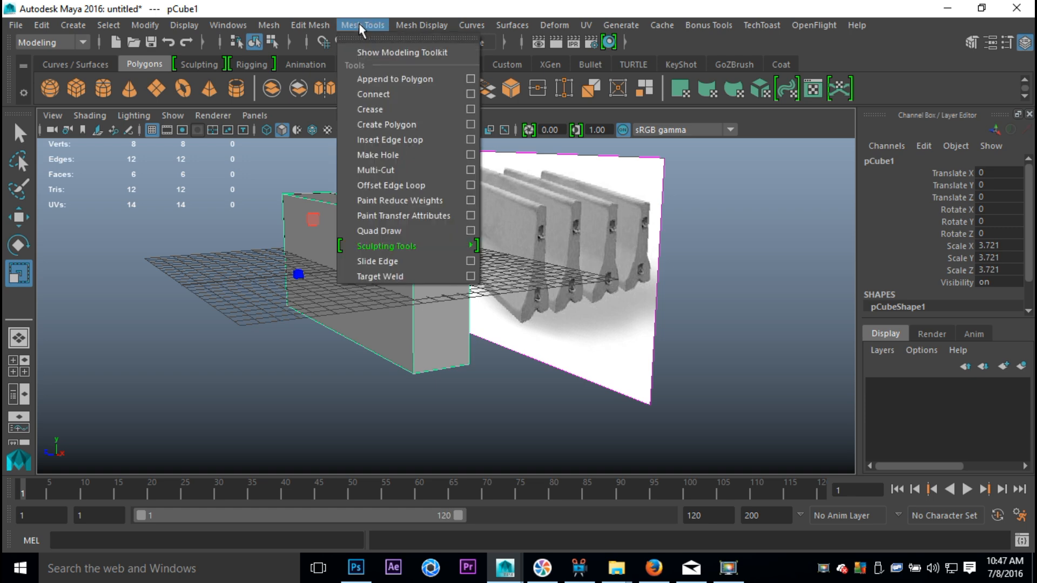
click(471, 140)
alt+drag(400, 315, 543, 351)
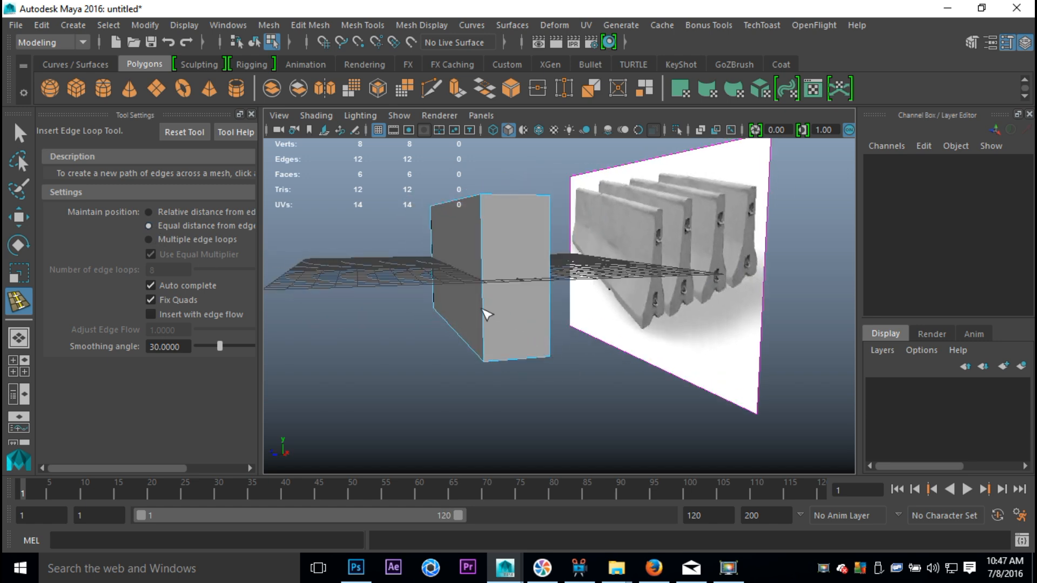
click(483, 310)
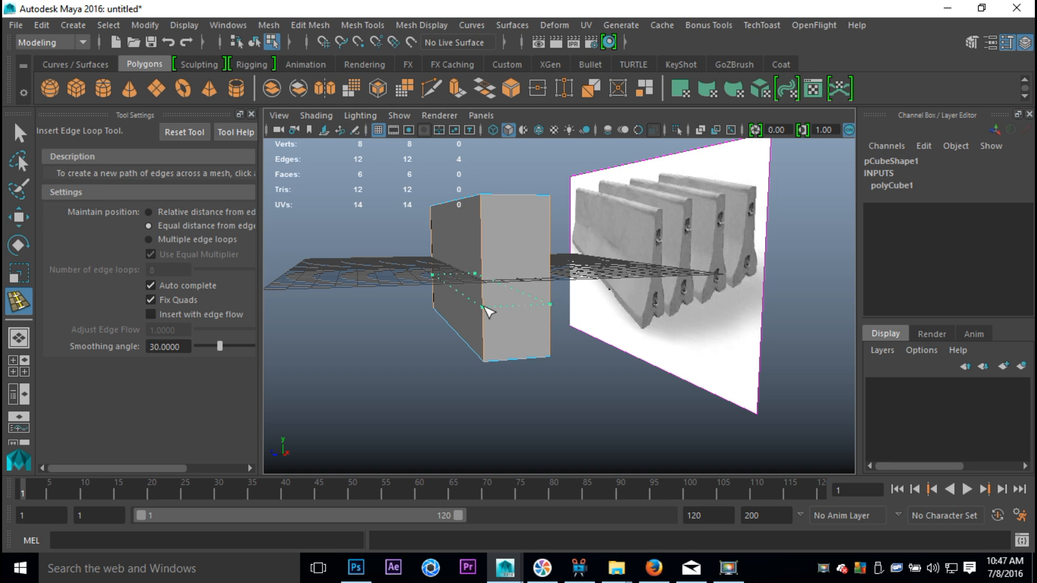
- Try to narrow the box at the new edge loop by scaling it along the Z axis
key(r)
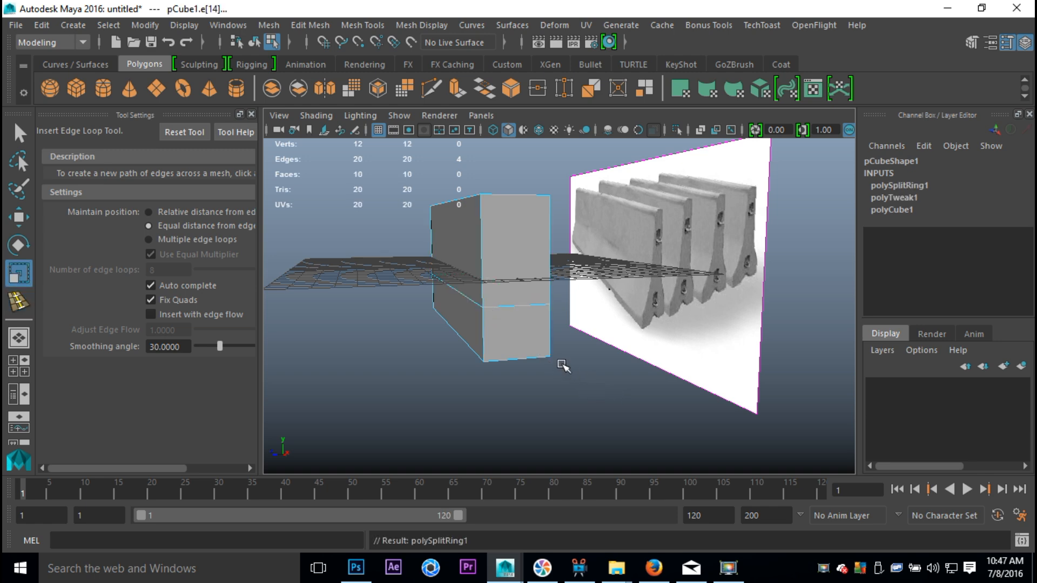
drag(407, 289, 443, 289)
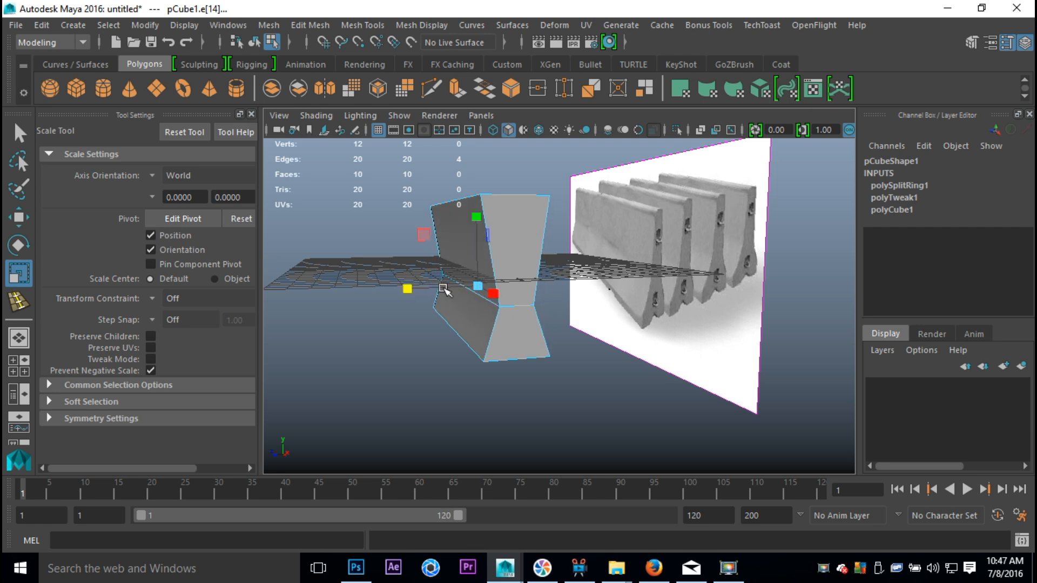
key(ctrl+z)
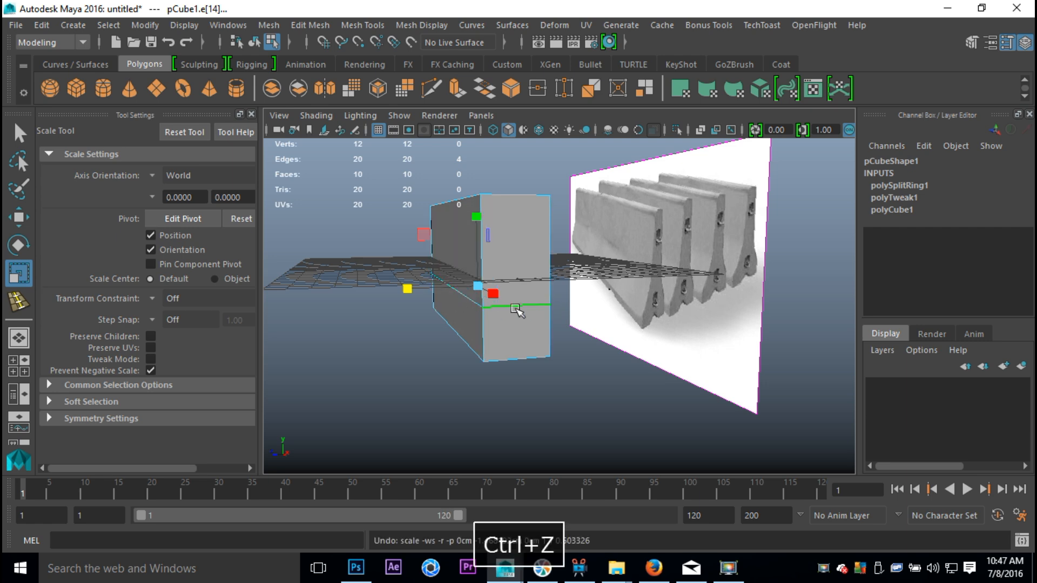
- Select the horizontal edge loop and all top edges, and scale them narrower along Z to form a slim wall above a flared base
right_drag(517, 307, 494, 93)
double_click(519, 303)
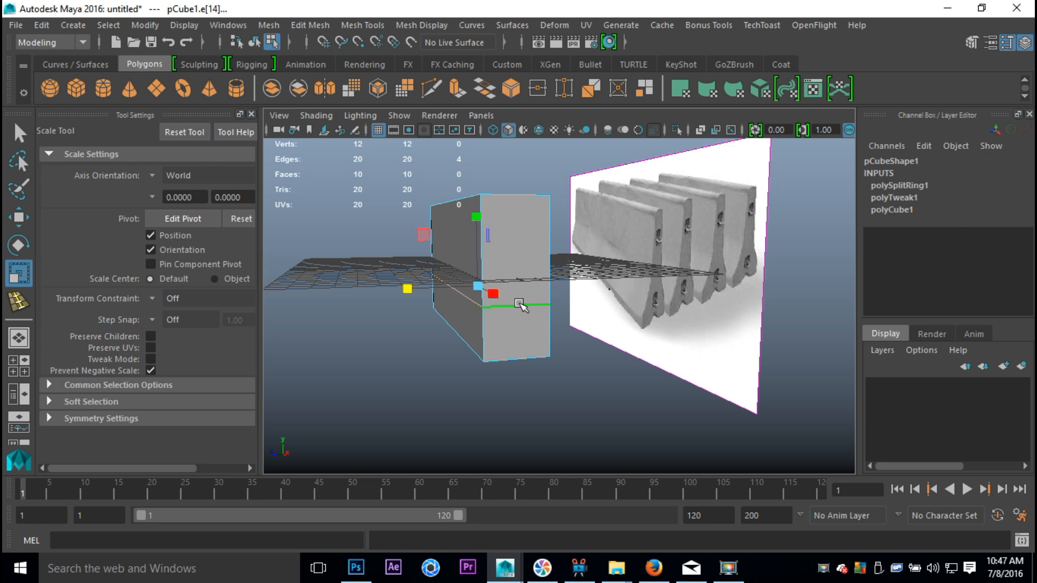
shift+click(514, 195)
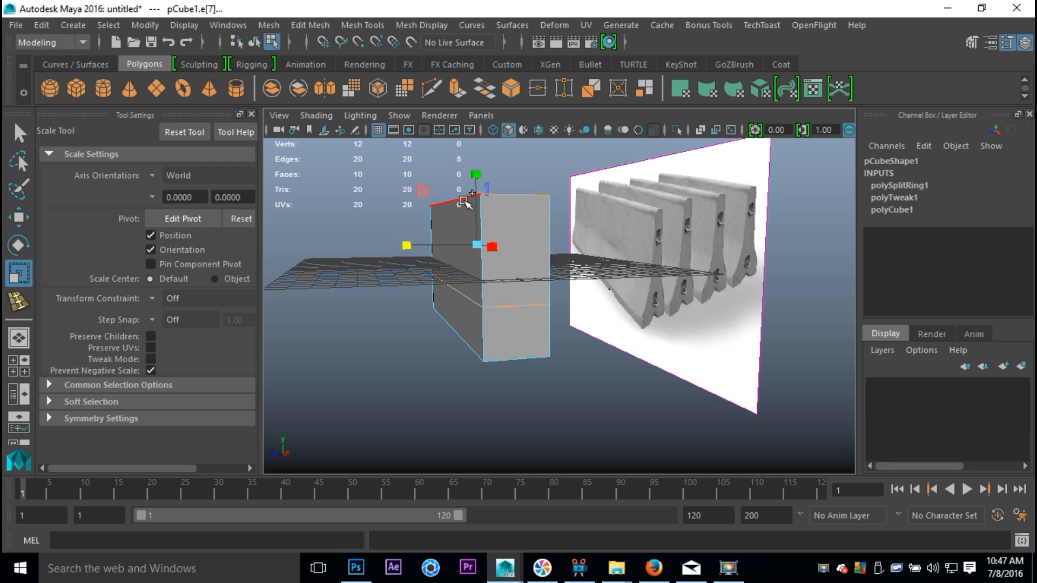
drag(408, 246, 421, 299)
key(ctrl+z)
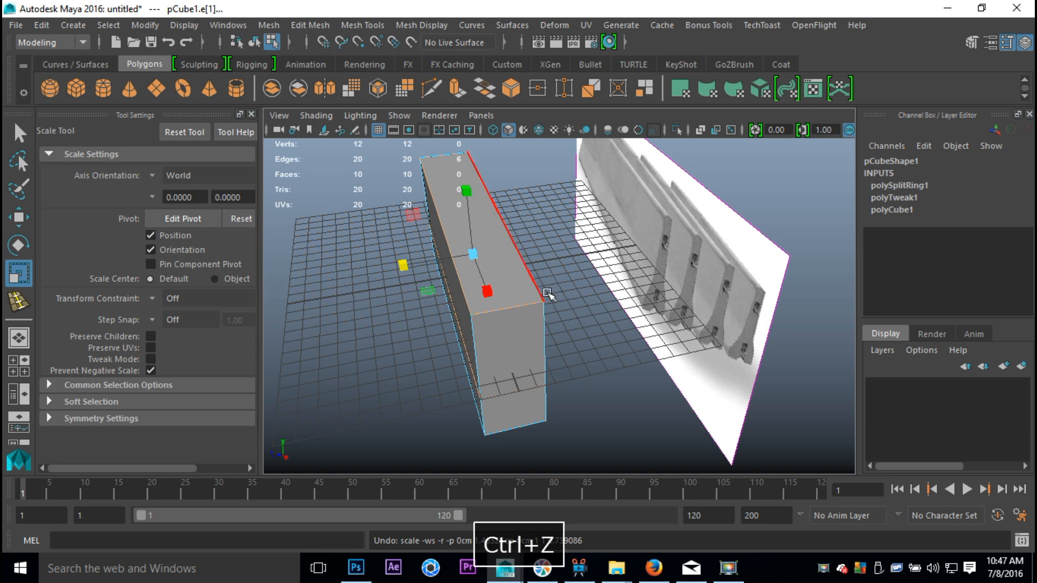
shift+click(435, 158)
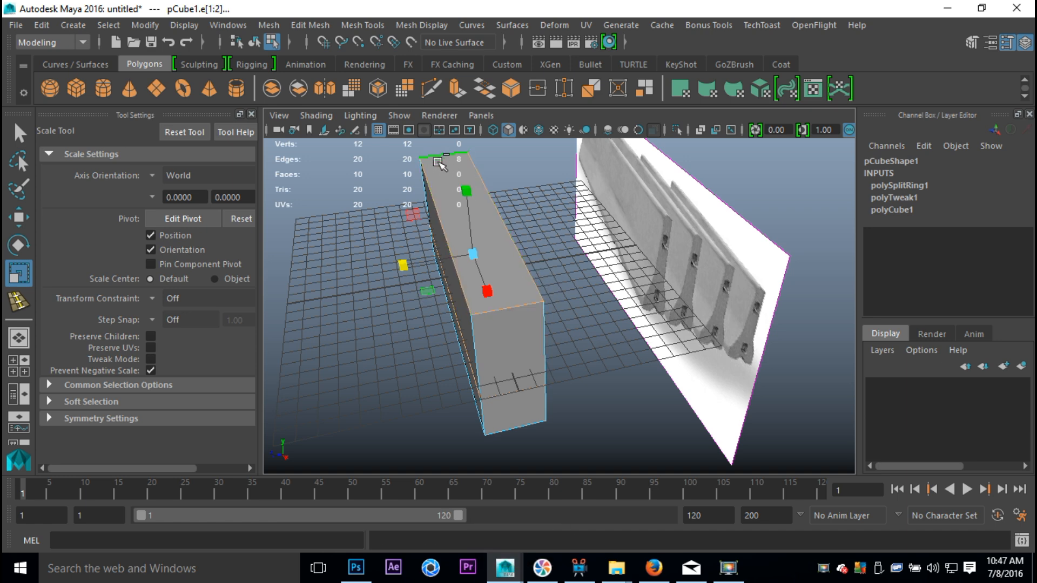
alt+drag(409, 347, 449, 254)
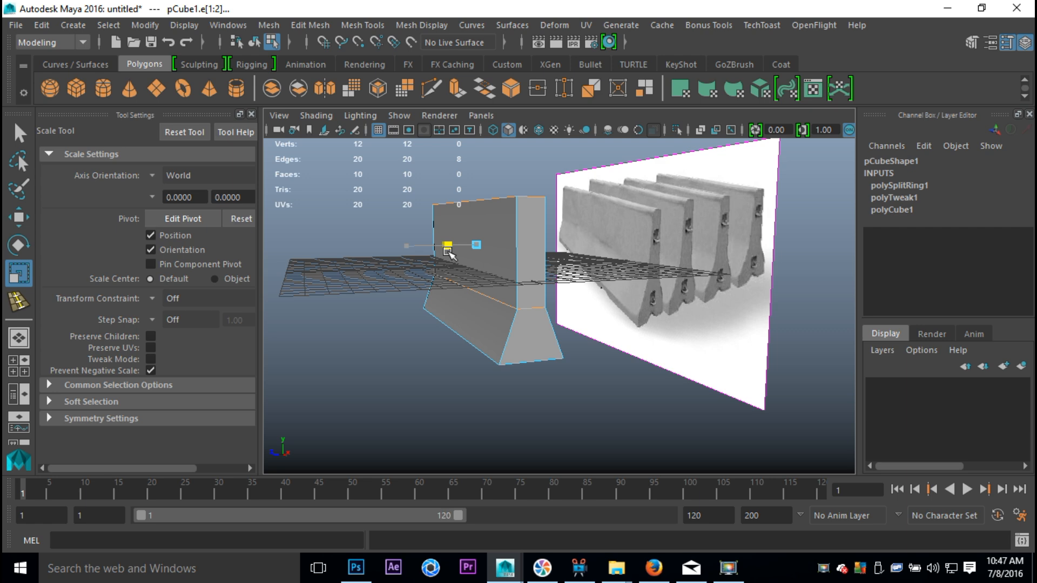
drag(450, 255, 453, 257)
- Extrude the barrier's bottom face and move it down along Y to form a short straight base below the flare
alt+drag(546, 388, 550, 343)
right_drag(498, 204, 498, 175)
click(530, 260)
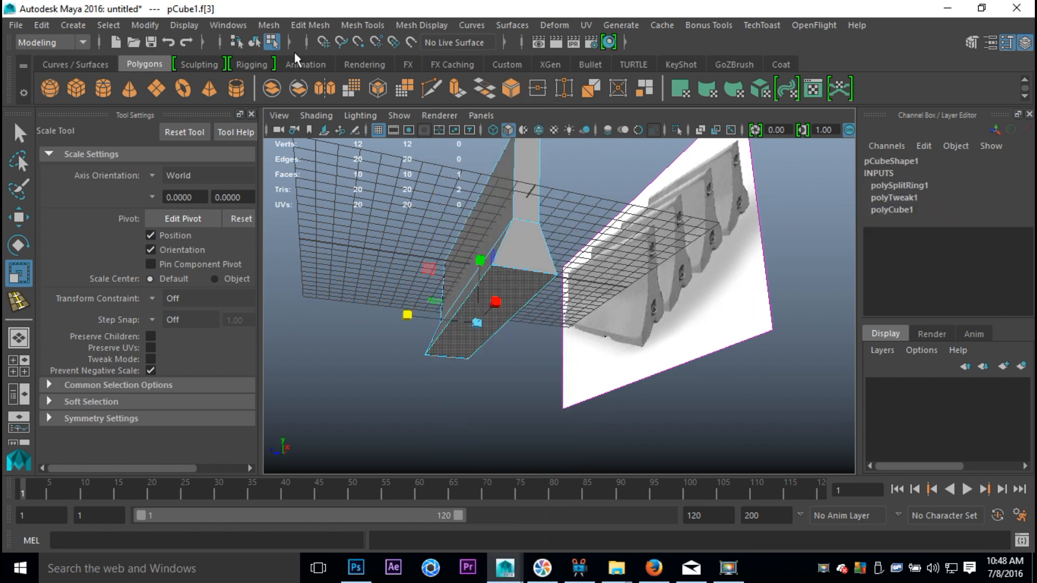
click(310, 24)
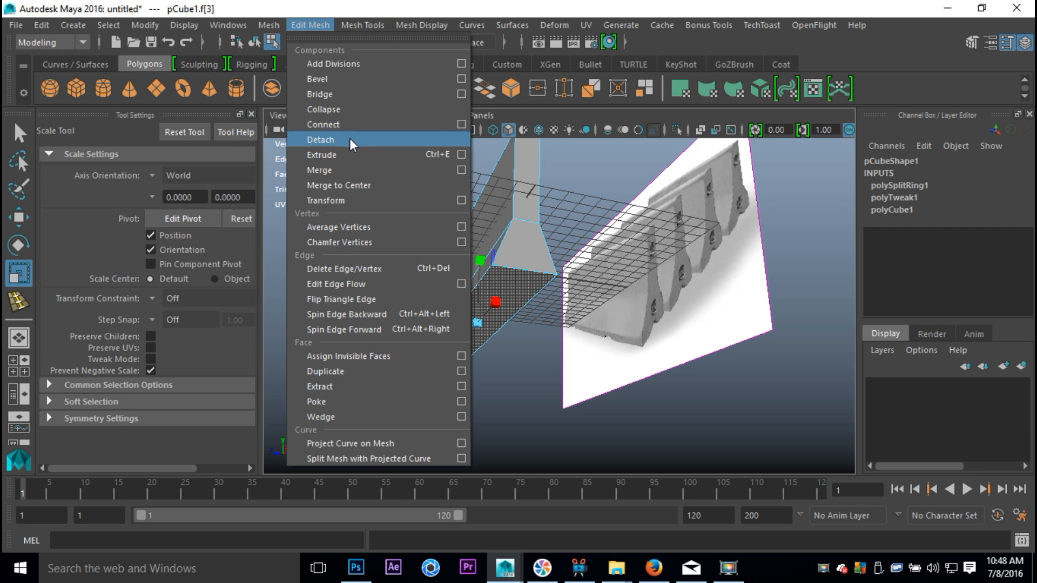
click(347, 155)
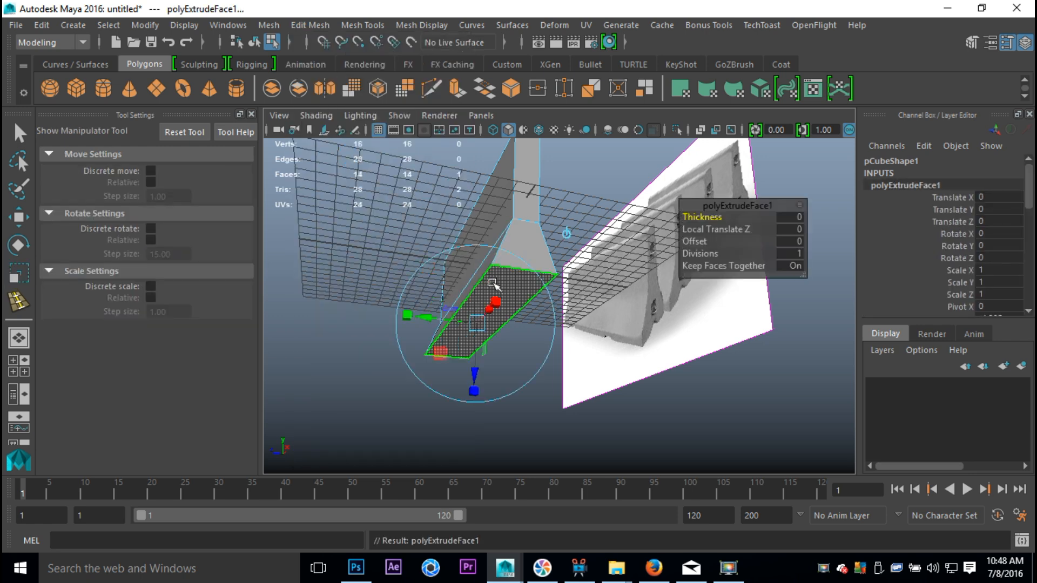
key(w)
drag(484, 259, 489, 272)
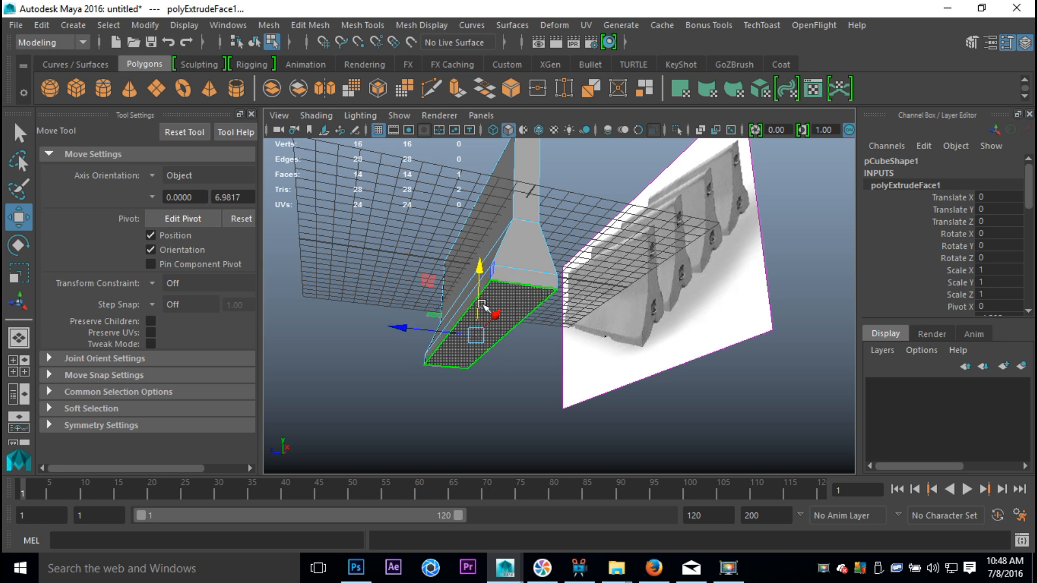
click(417, 393)
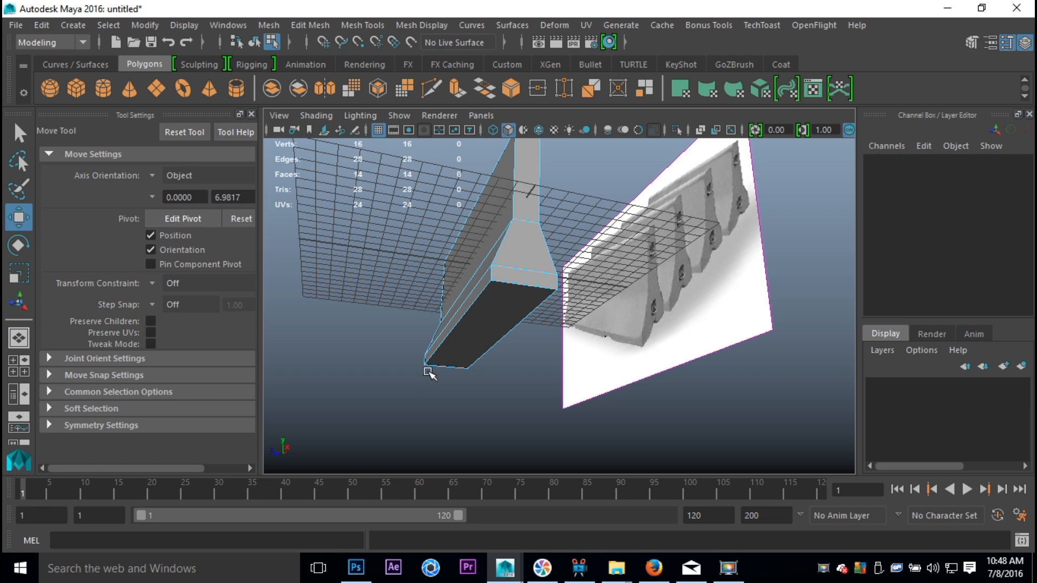
- Select the whole barrier and scale it slightly wider along the Z axis
alt+drag(429, 373, 349, 362)
right_drag(489, 222, 554, 108)
click(489, 241)
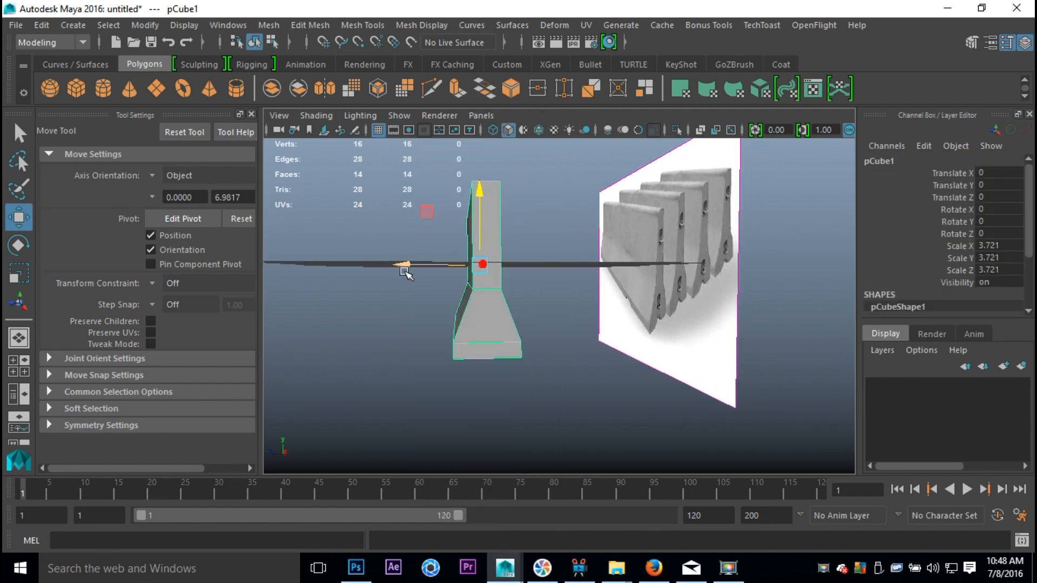
key(r)
drag(408, 269, 388, 267)
- Select the edge loop where the upright wall meets the flare and move it up along Y
alt+drag(520, 369, 528, 339)
right_drag(496, 301, 491, 92)
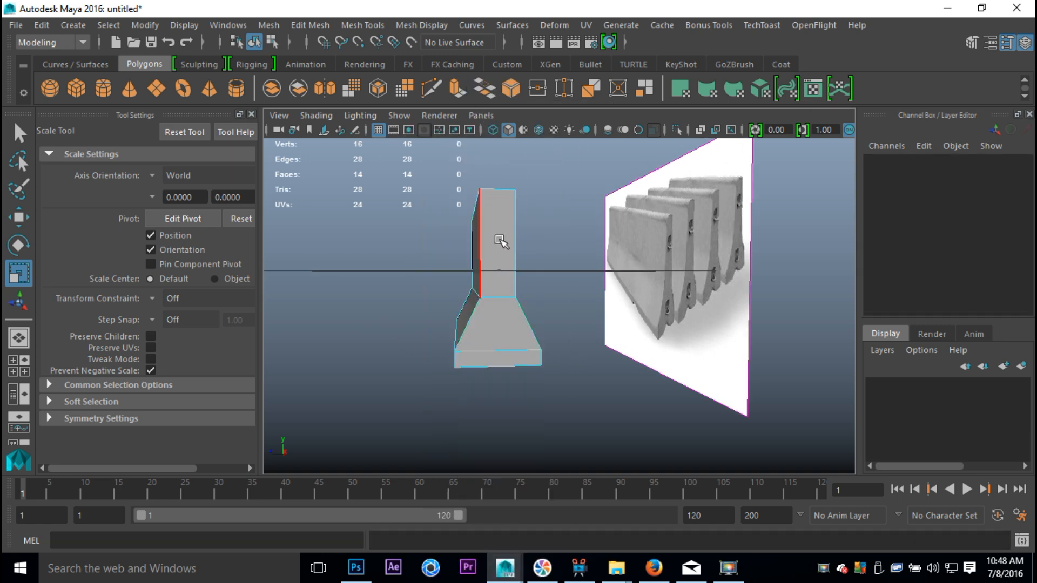
click(504, 296)
key(w)
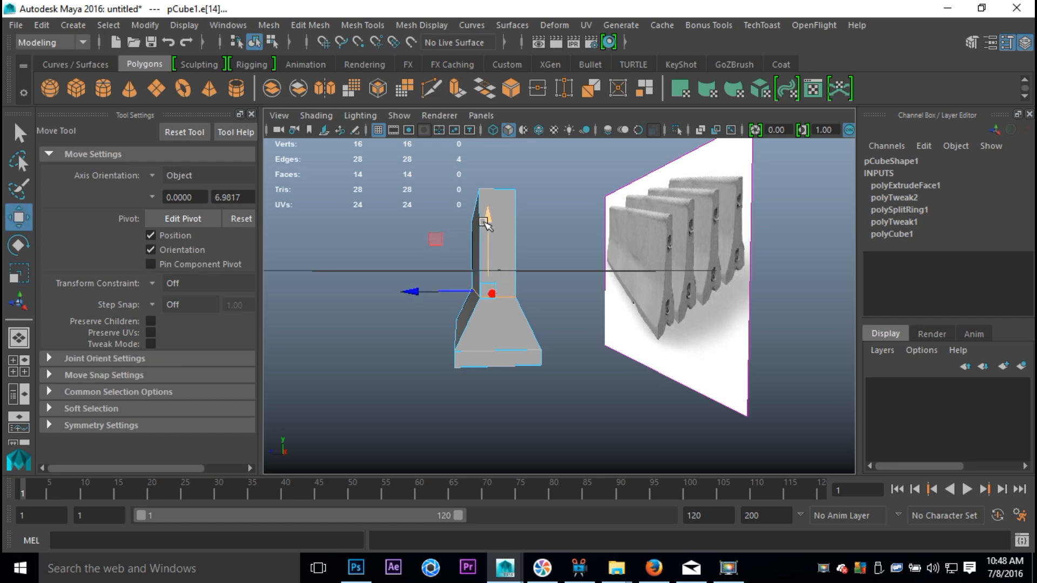
drag(487, 217, 488, 206)
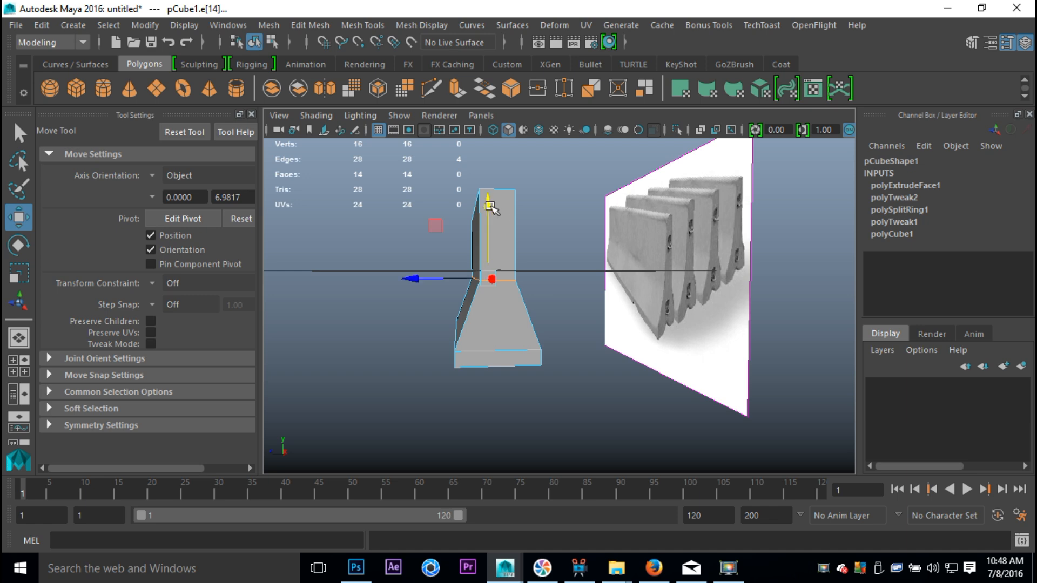
- Select the four top vertices of the barrier and move them up along Y to make the wall taller
click(497, 190)
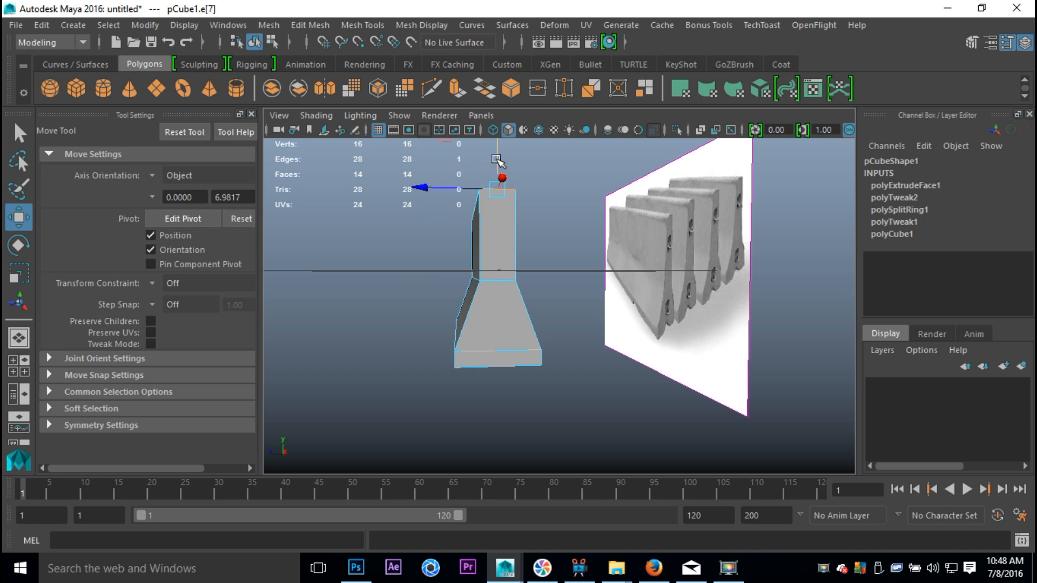
click(493, 156)
alt+drag(513, 216, 569, 250)
right_drag(499, 237, 424, 131)
alt+drag(391, 252, 488, 263)
drag(322, 197, 689, 257)
alt+drag(722, 338, 519, 254)
drag(501, 160, 507, 127)
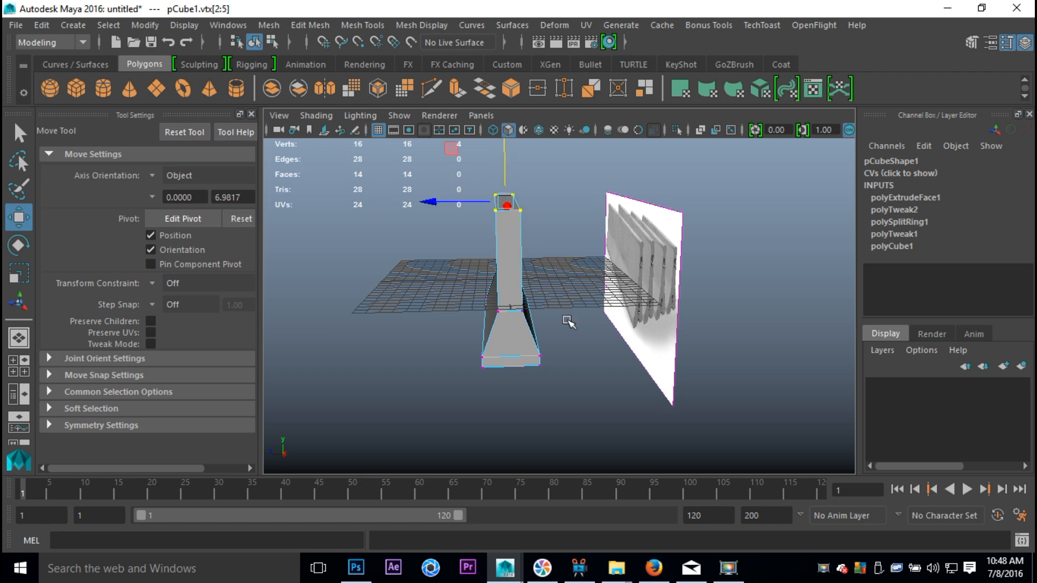
click(585, 365)
- Insert three evenly spaced edge loops lengthwise through the barrier, dividing its end profile into four vertical strips
alt+drag(583, 364, 583, 338)
click(362, 25)
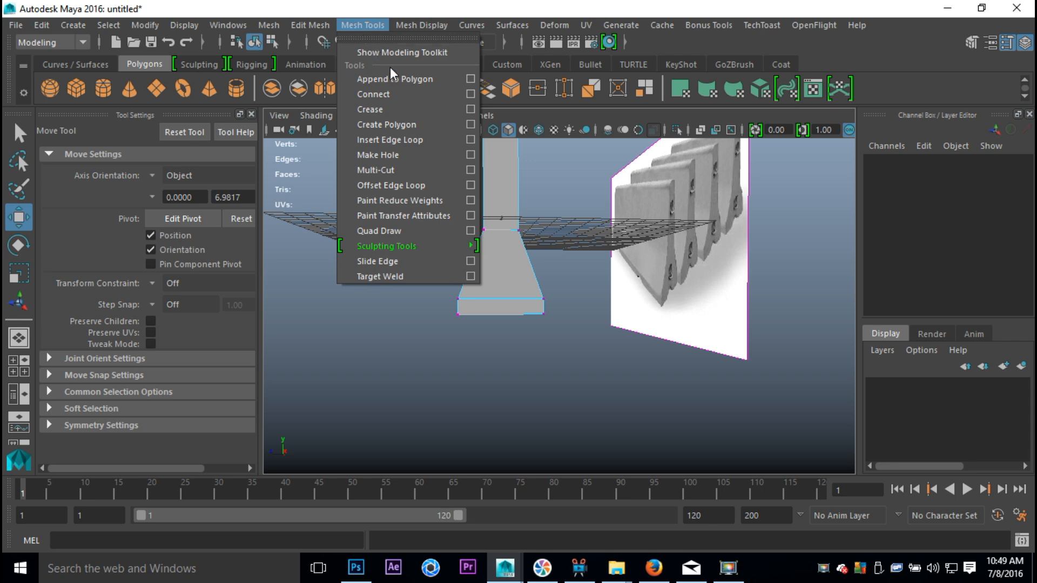
click(411, 139)
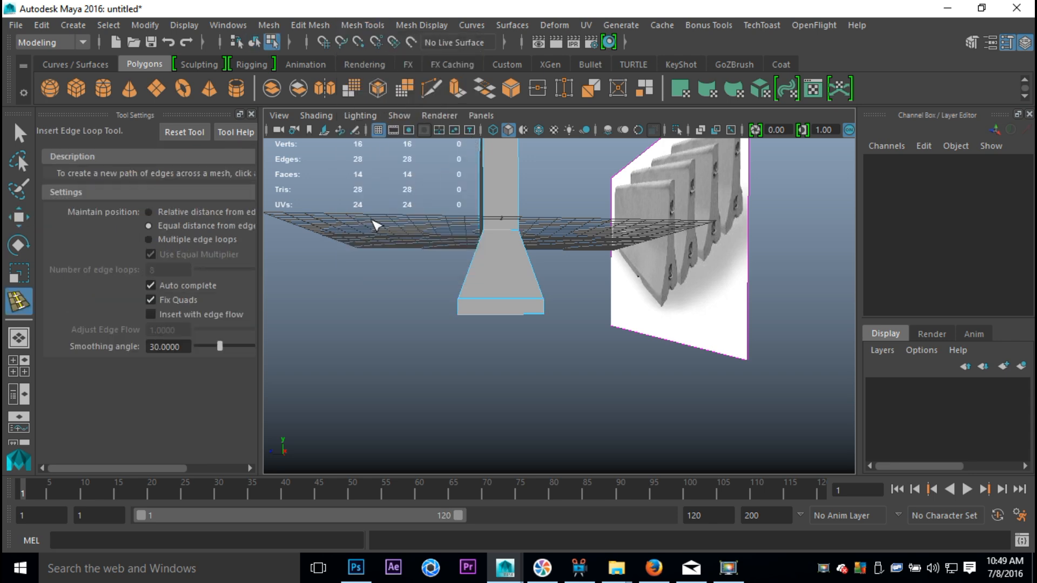
click(149, 240)
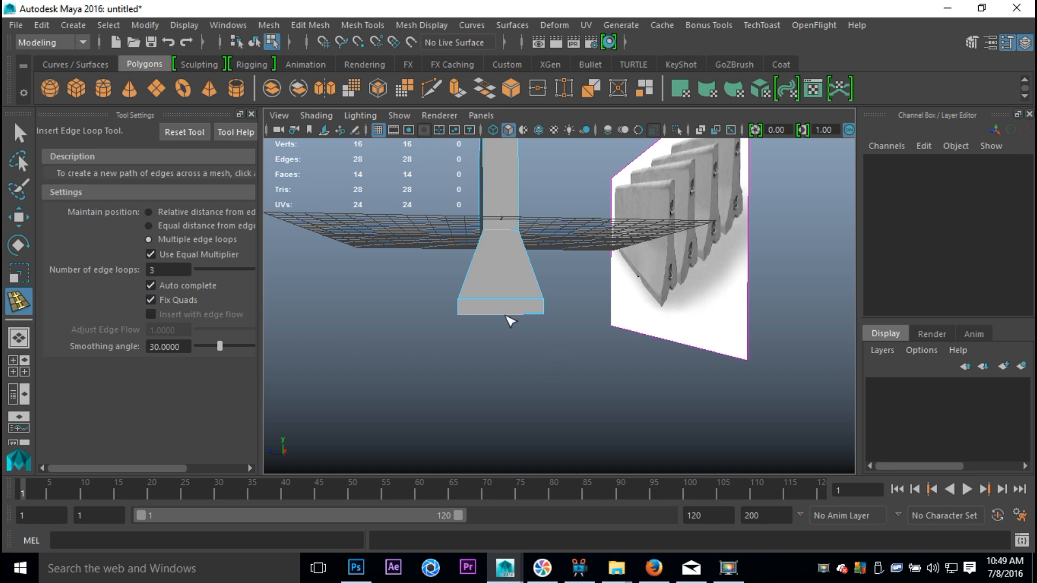
click(497, 315)
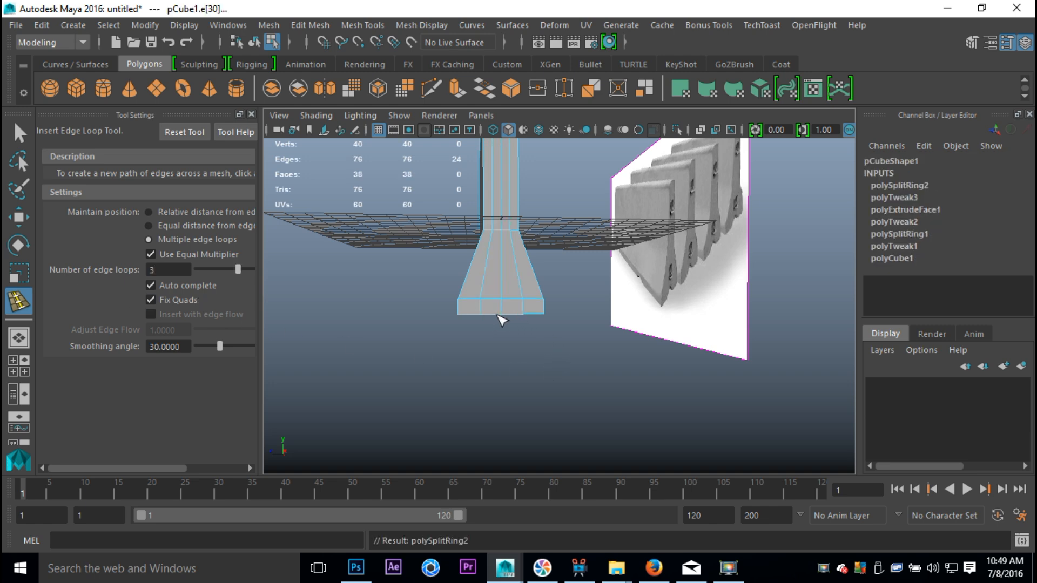
key(q)
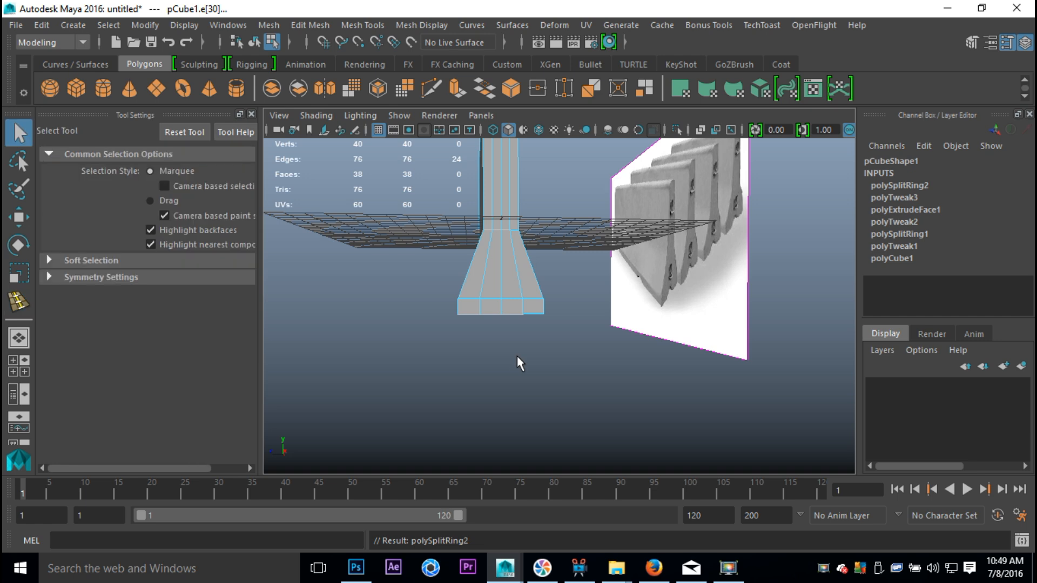
- Select the two center vertices on the barrier's underside and move them up along Y to form a V-shaped groove
scroll(517, 368, up, 3)
alt+middle_drag(514, 366, 515, 379)
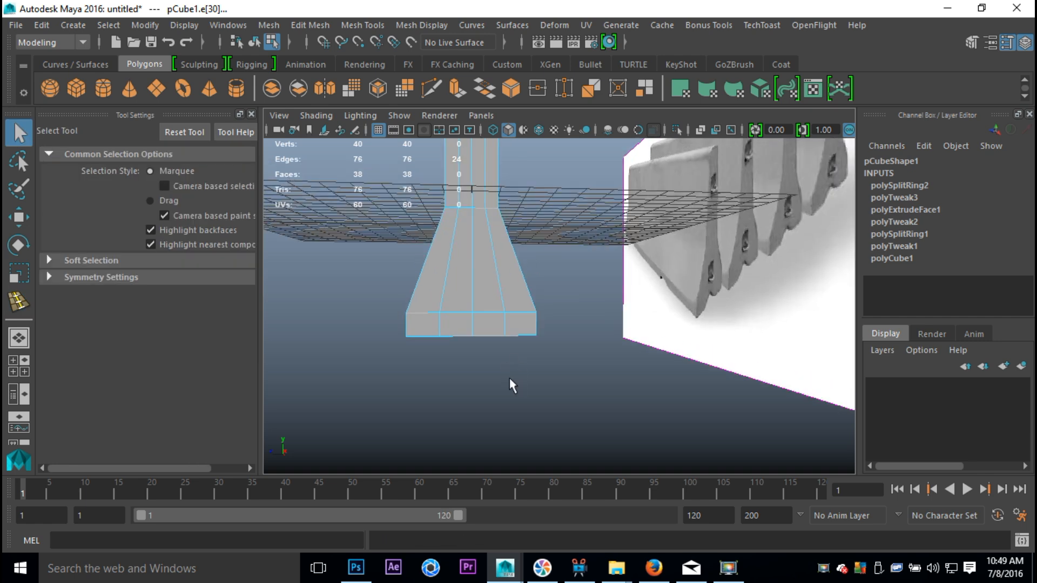
mouse_move(475, 341)
alt+mouse_down()
mouse_move(491, 354)
mouse_move(476, 330)
alt+mouse_up()
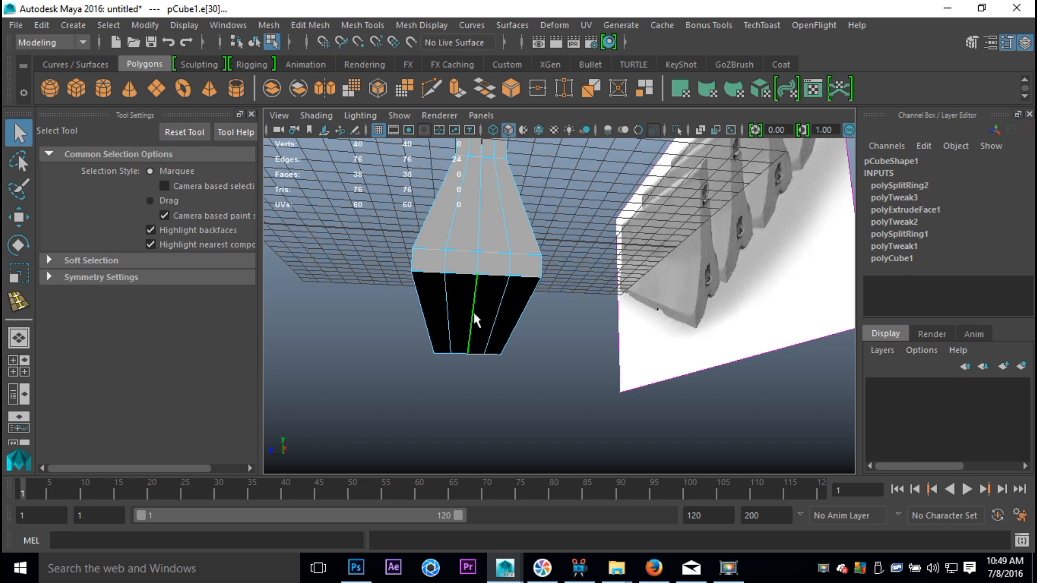
right_drag(475, 321, 405, 137)
click(478, 275)
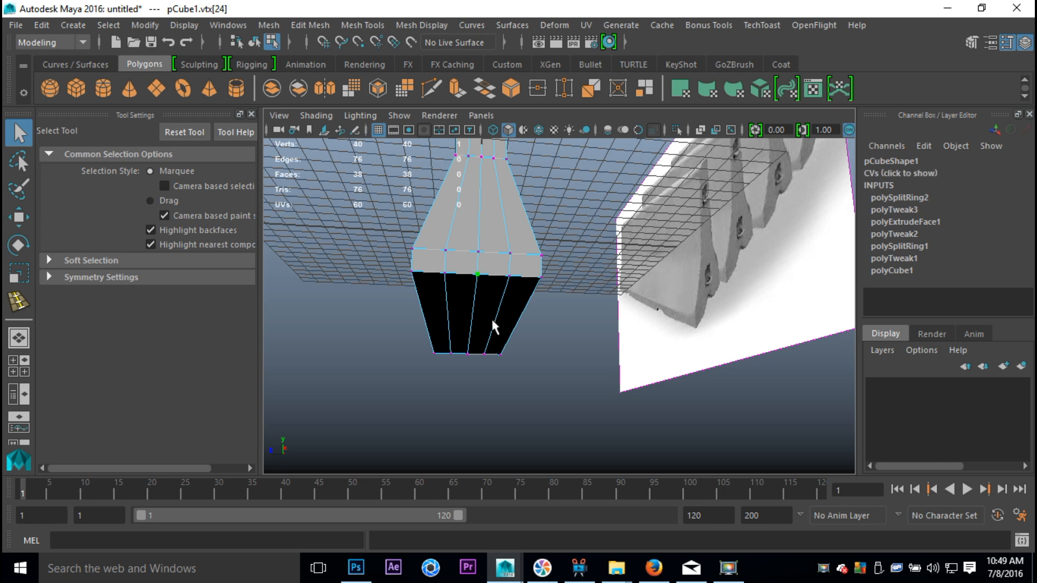
shift+click(473, 361)
key(w)
mouse_move(533, 384)
alt+mouse_down()
mouse_move(536, 412)
mouse_move(532, 378)
alt+mouse_up()
drag(473, 239, 476, 230)
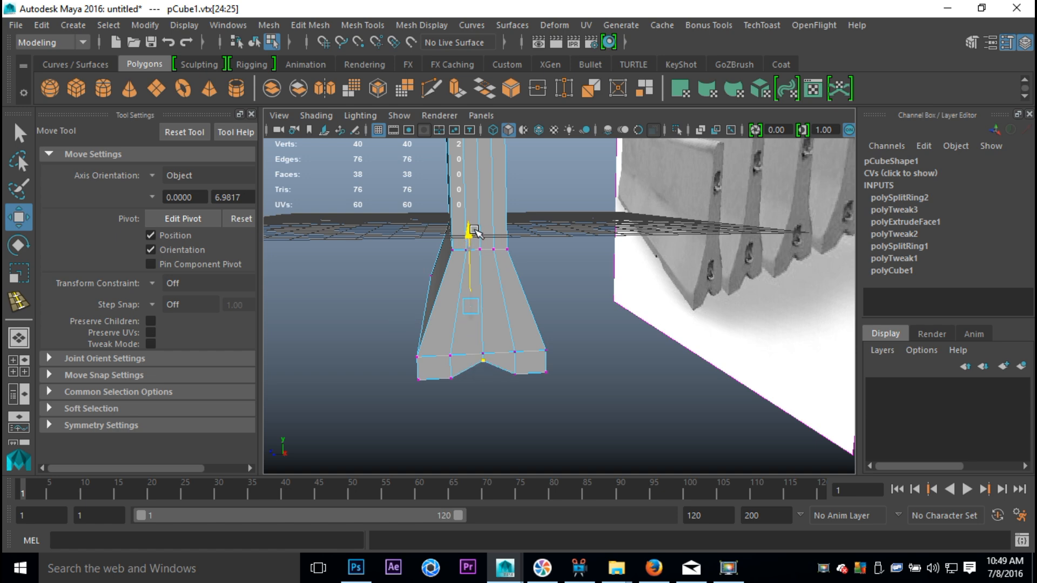
- Select the two underside edges beside the groove and scale them closer together along Z to narrow it, following the reference image
alt+drag(641, 329, 499, 345)
scroll(549, 337, up, 8)
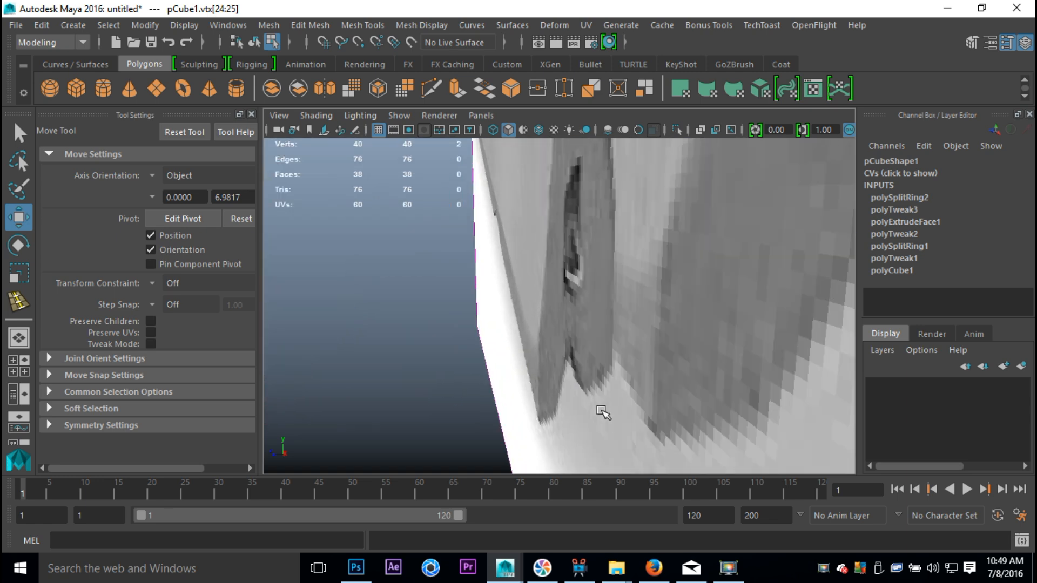
scroll(599, 410, down, 10)
alt+drag(523, 416, 600, 376)
scroll(581, 375, up, 2)
right_drag(571, 268, 572, 92)
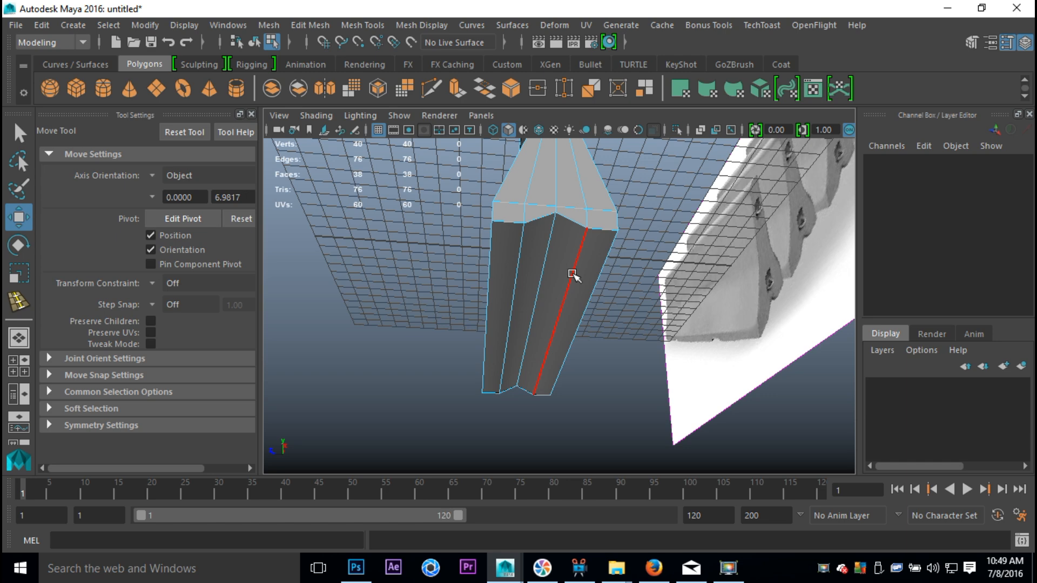
click(573, 274)
shift+click(521, 238)
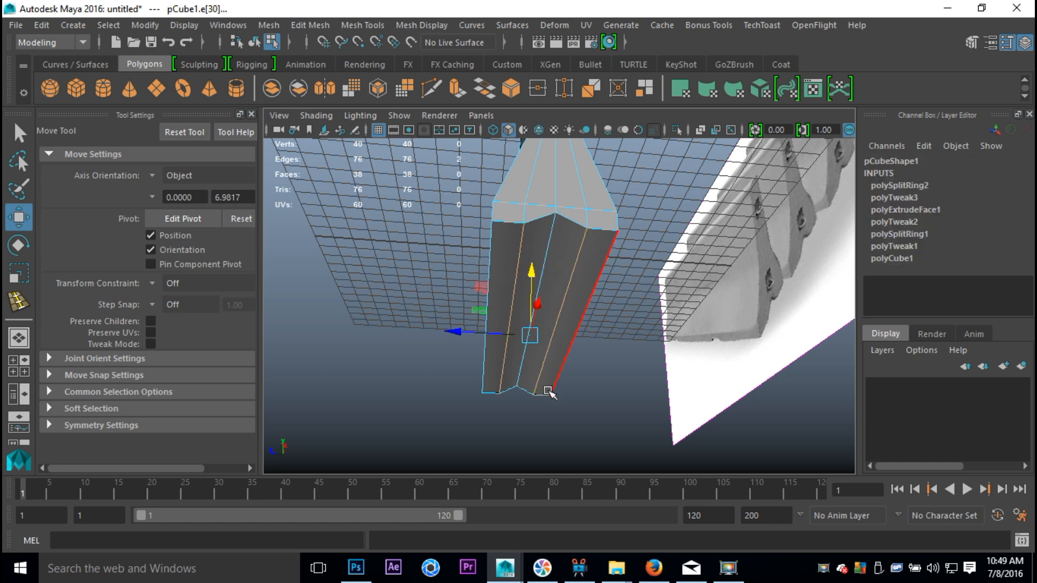
key(r)
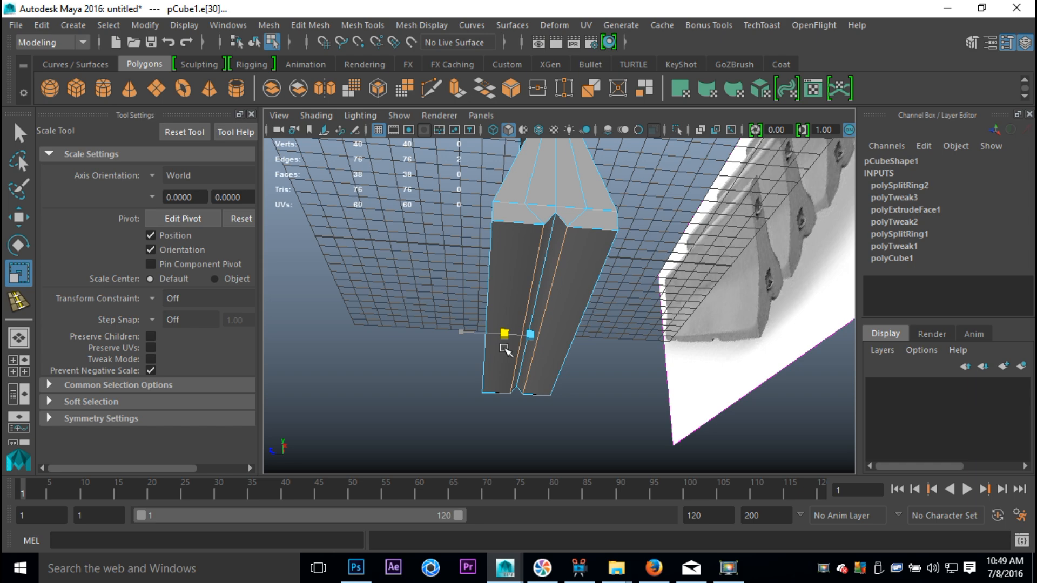
click(434, 383)
- Insert two evenly spaced vertical edge loops around the barrier, dividing its length into three sections
alt+drag(425, 374, 562, 385)
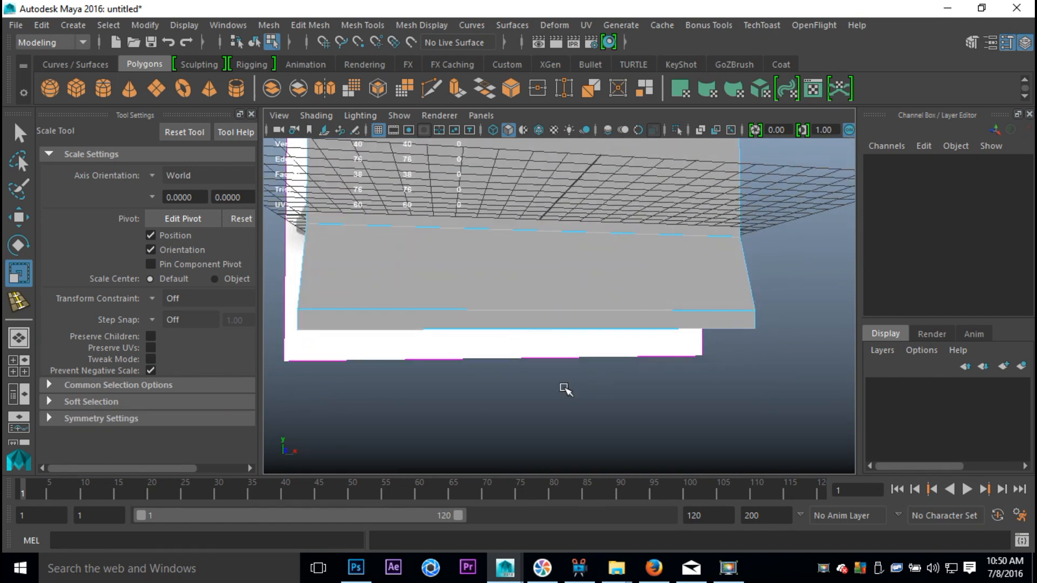
click(251, 114)
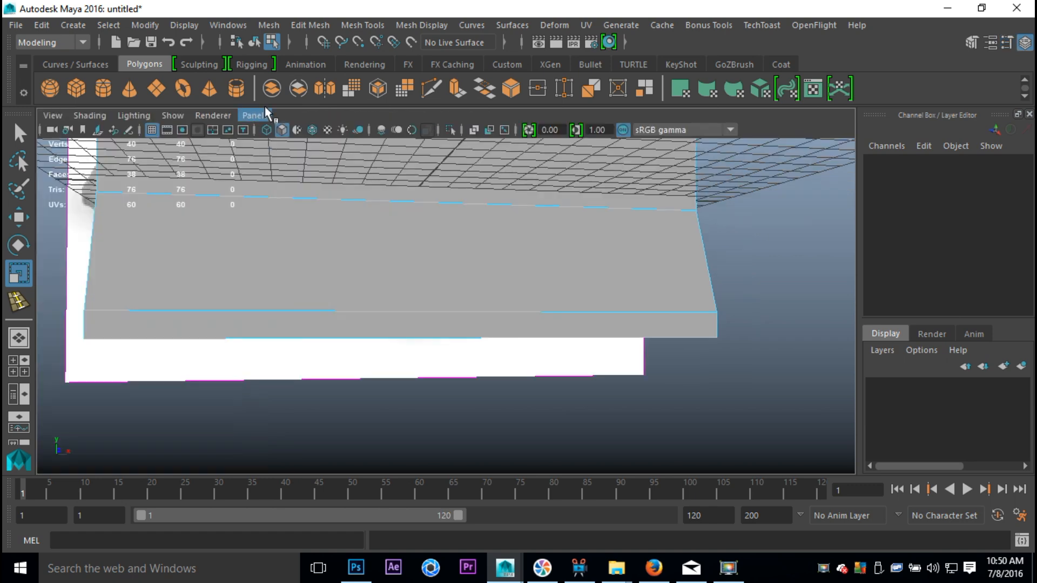
click(310, 25)
mouse_move(355, 24)
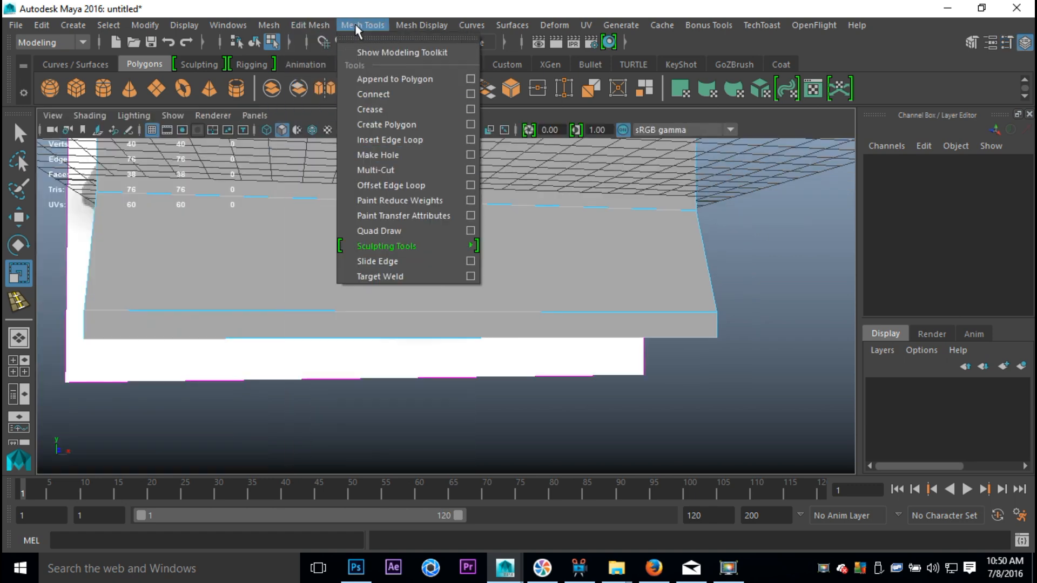
click(469, 139)
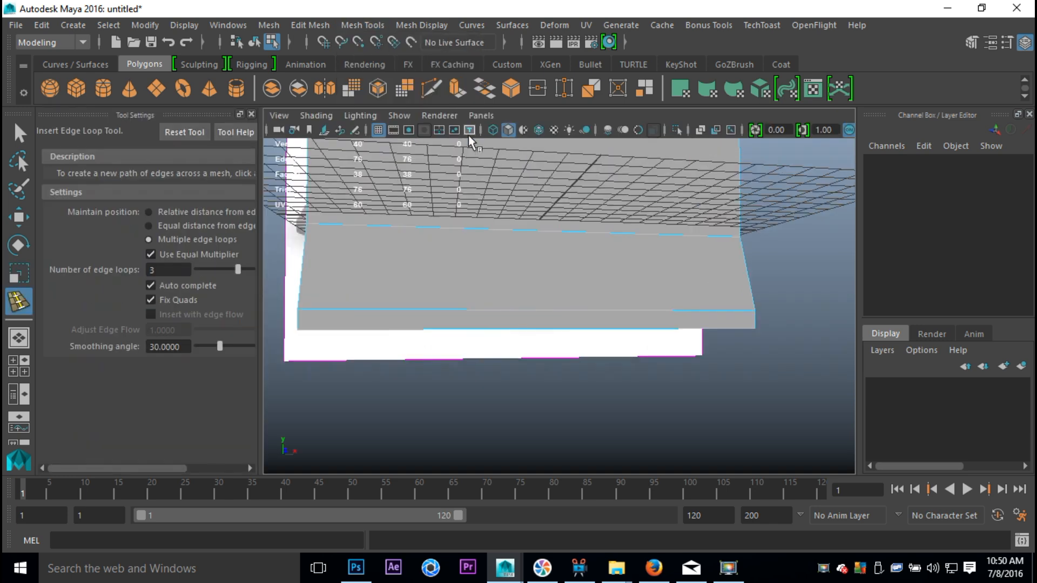
text(2)
click(545, 328)
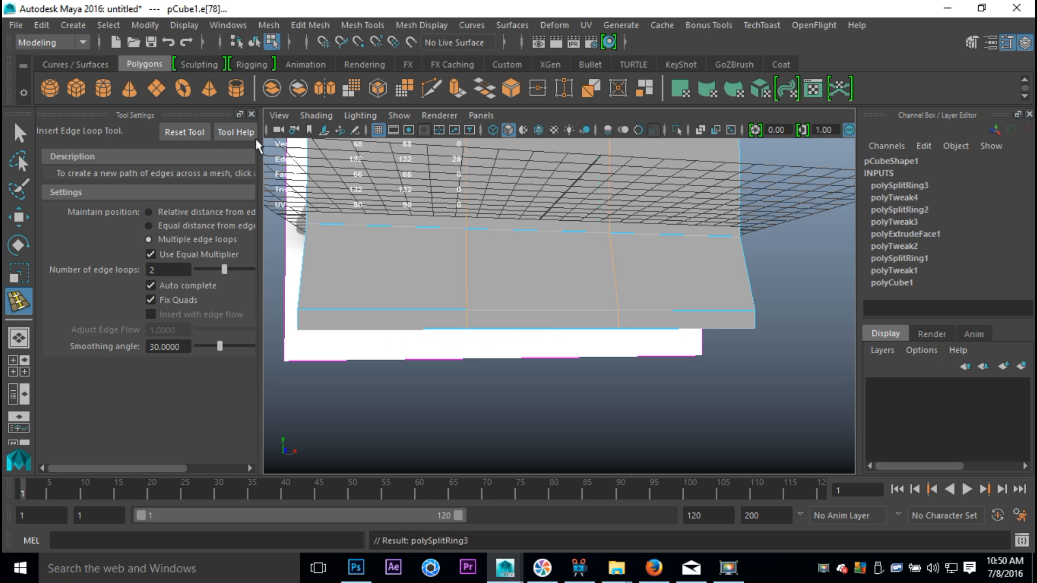
click(250, 115)
- Scale the two vertical edge loops apart along X toward the barrier's ends and bevel them
alt+drag(465, 313, 474, 294)
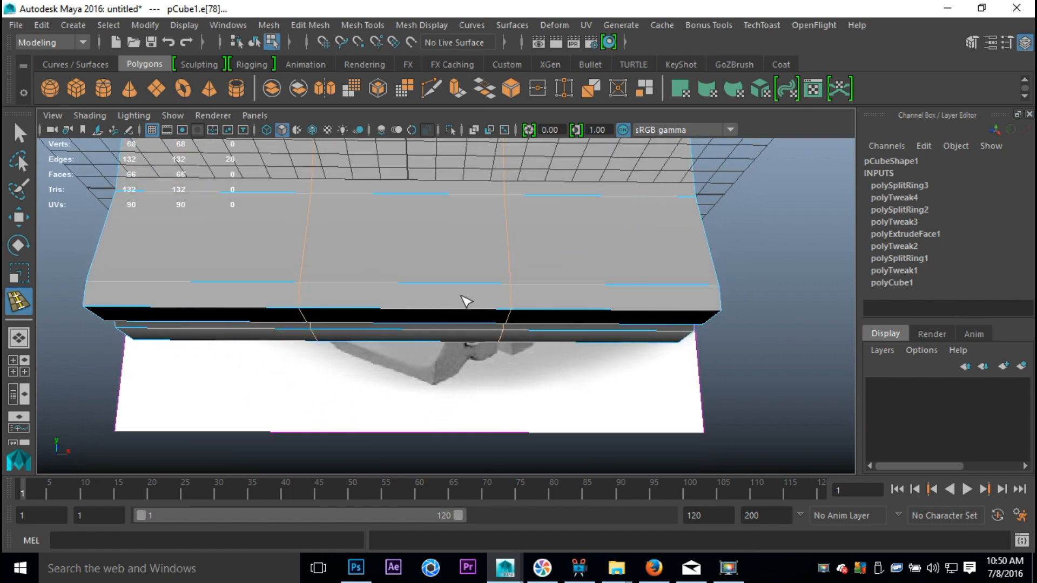
key(r)
scroll(485, 197, down, 4)
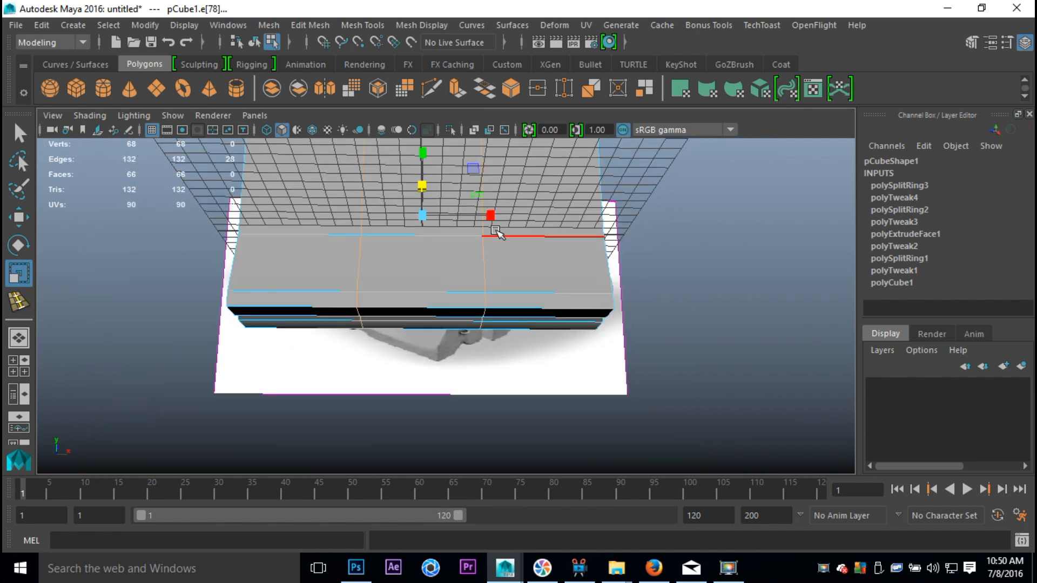
drag(489, 217, 546, 224)
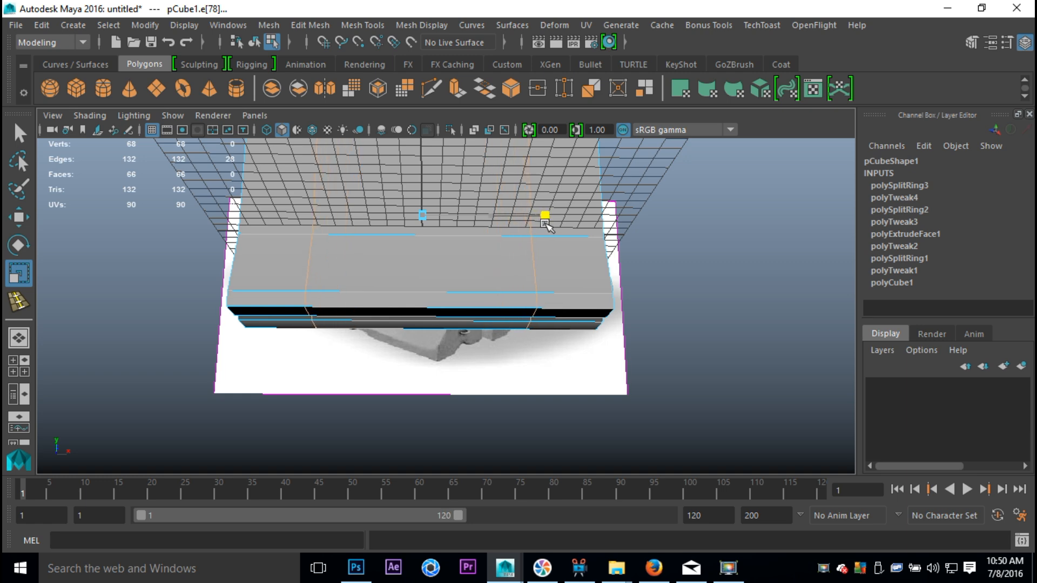
drag(547, 226, 548, 225)
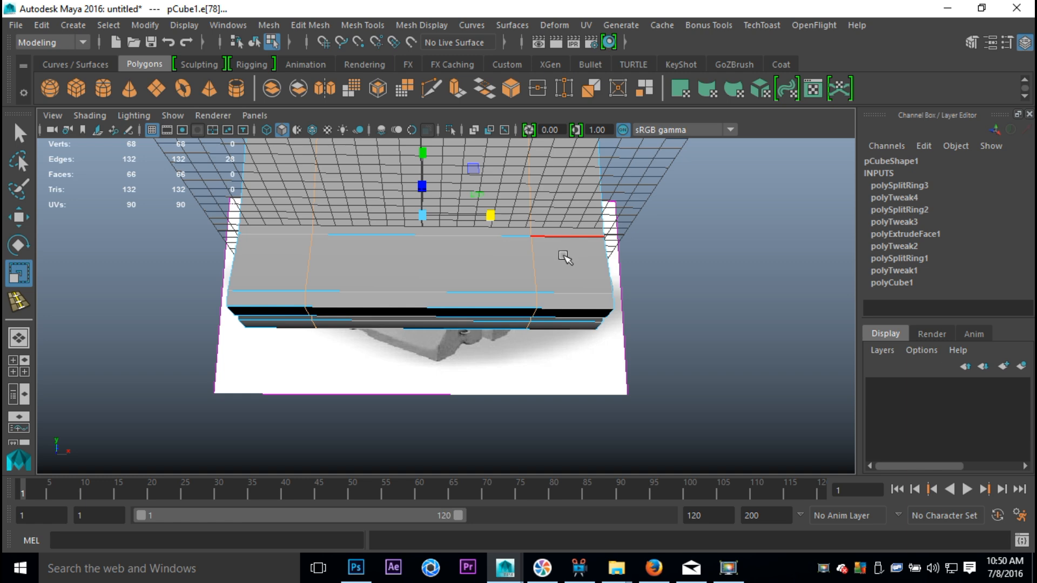
click(316, 23)
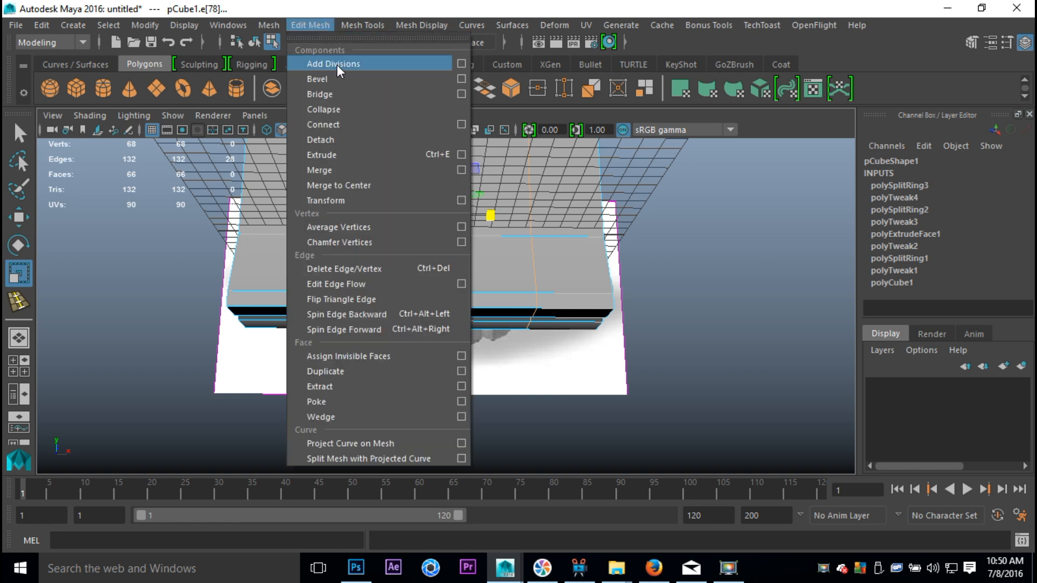
click(335, 79)
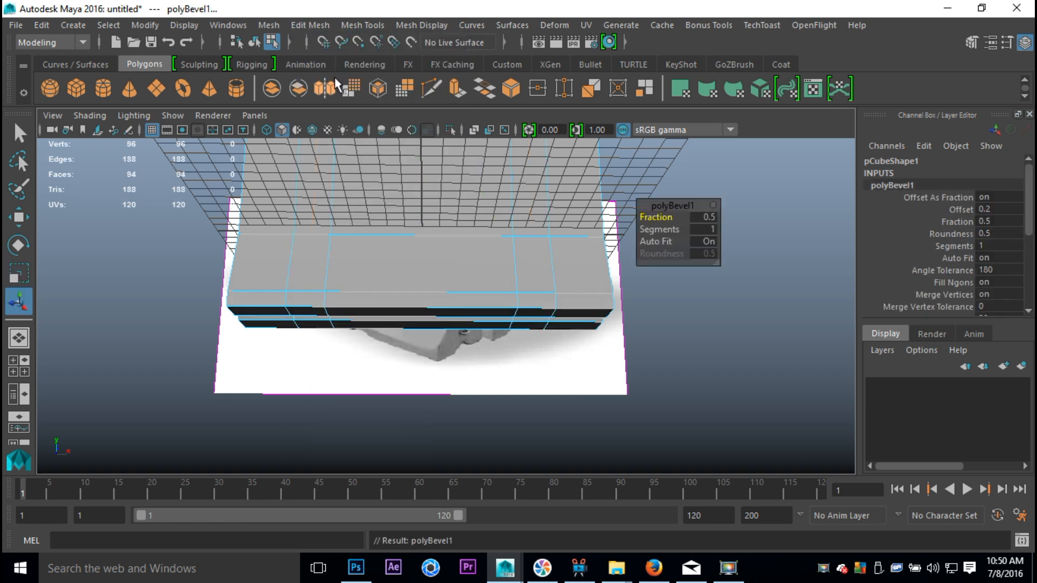
- Select the underside faces of the barrier's end and center sections, skipping the narrow bevelled strips, and extrude them slightly downward along Y
alt+drag(349, 164, 492, 238)
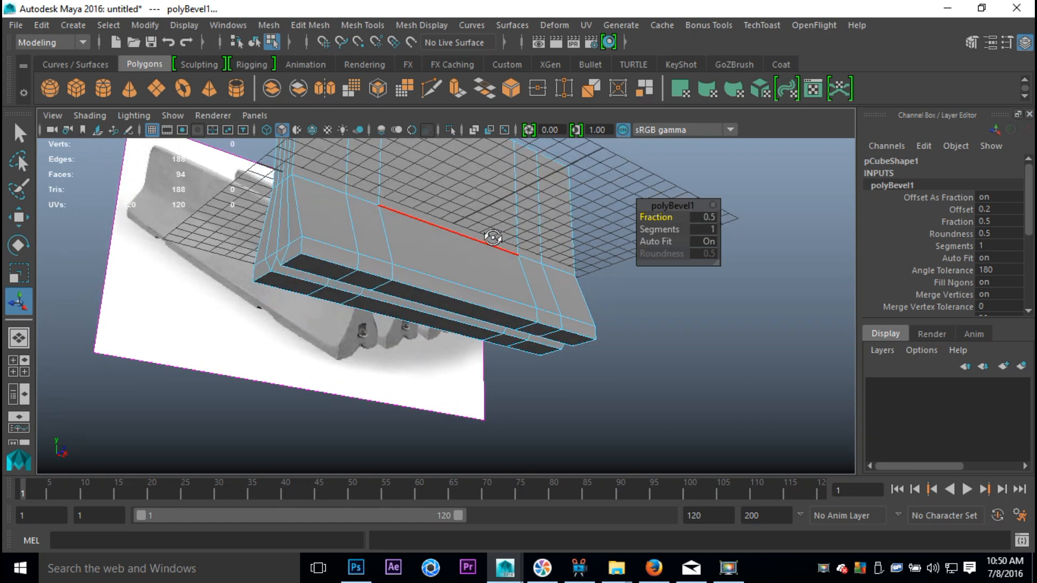
right_drag(327, 132, 327, 184)
click(303, 287)
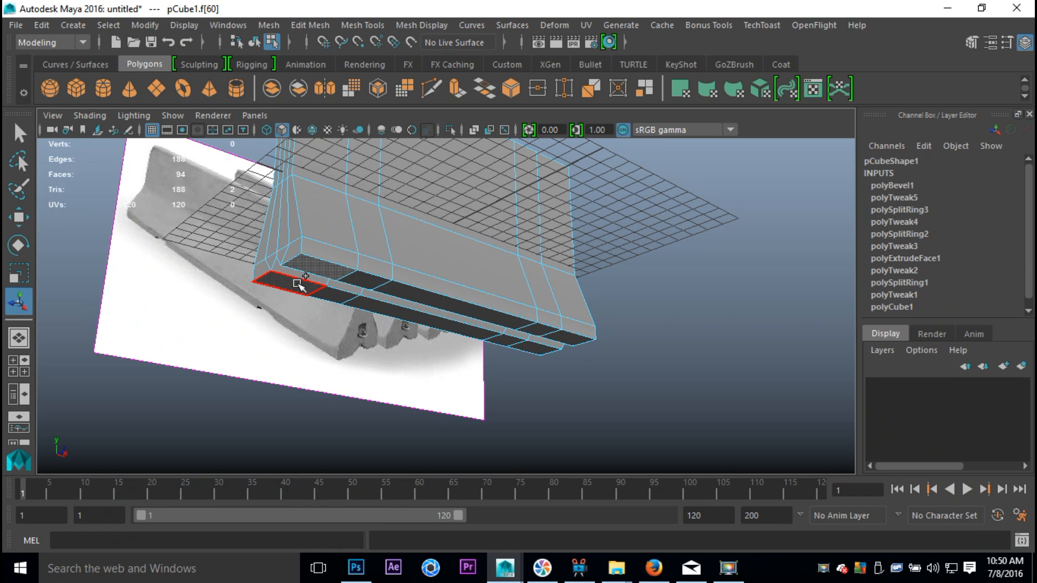
shift+click(430, 301)
shift+click(425, 319)
shift+click(579, 339)
shift+click(448, 216)
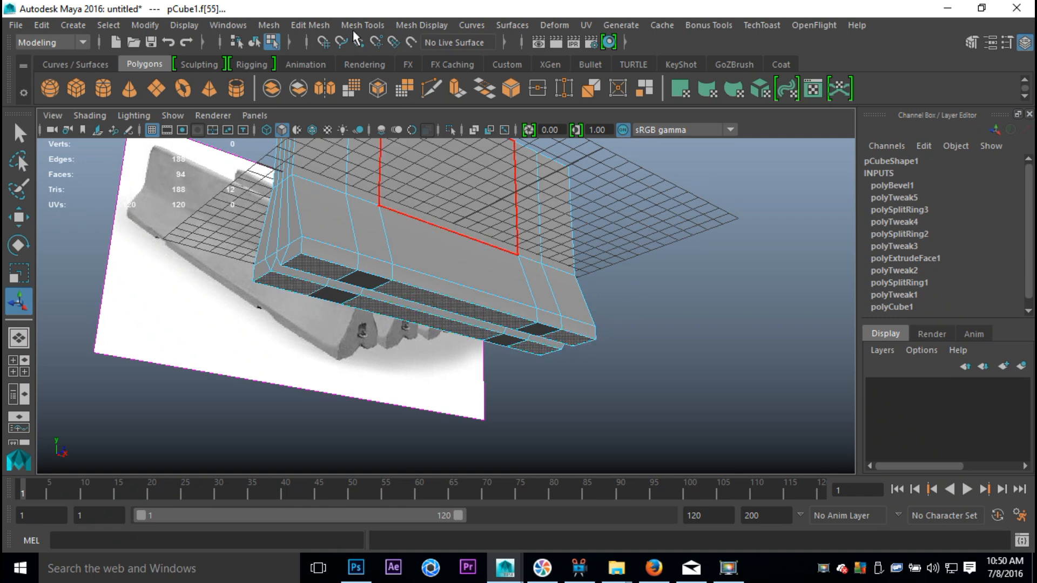
click(329, 27)
click(358, 157)
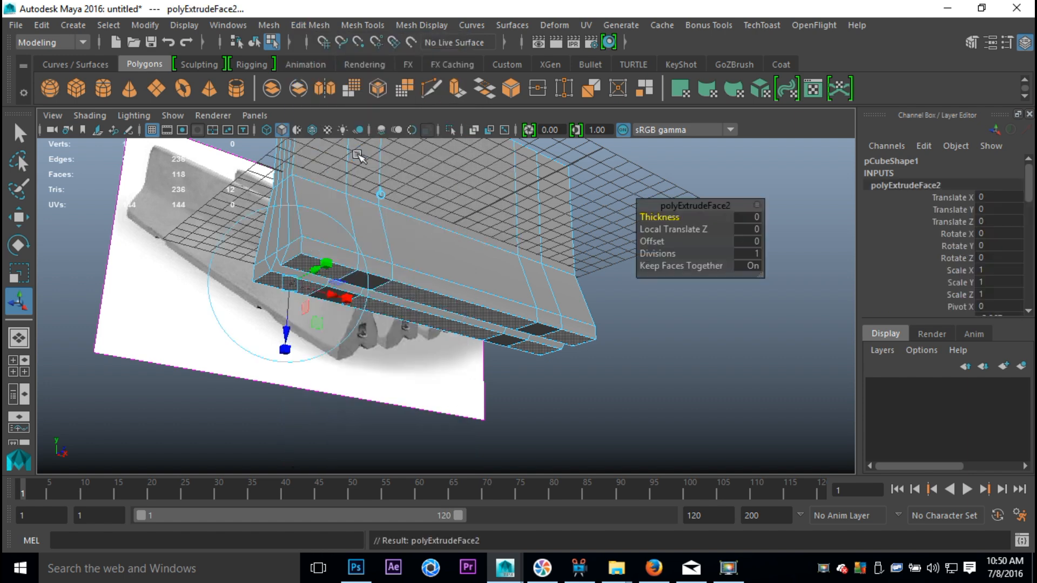
key(w)
drag(443, 246, 446, 258)
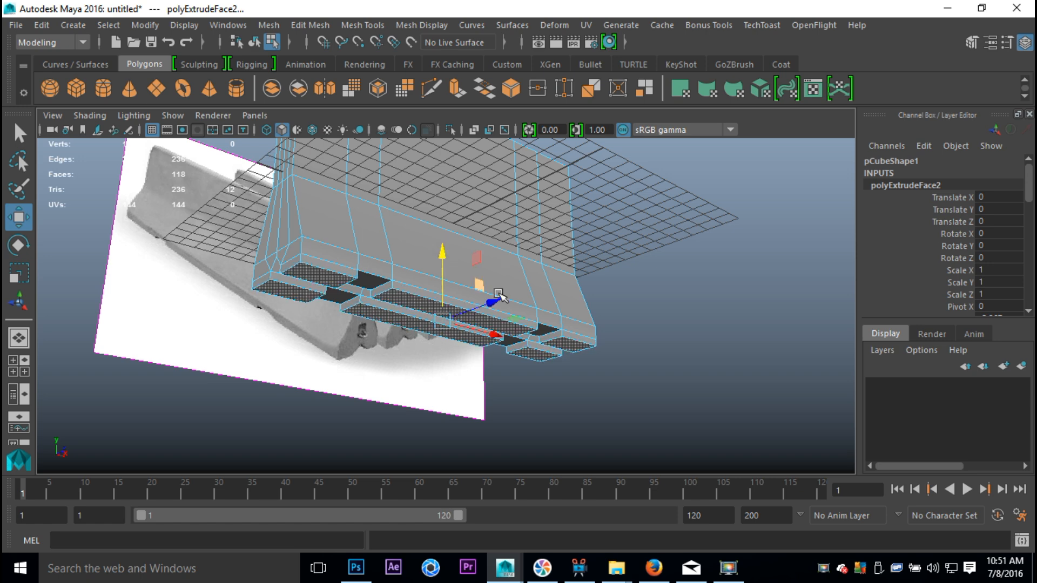
click(709, 340)
- Select the two center rows of faces along the barrier's top and move them up along Y to chamfer its long edges, following the reference photo
alt+drag(683, 304, 173, 281)
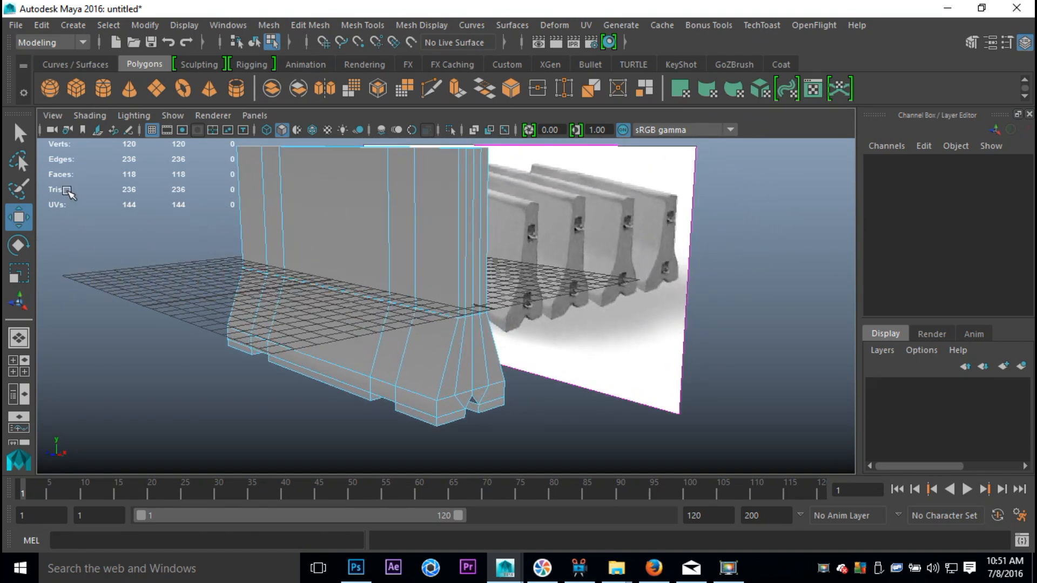
alt+middle_drag(583, 295, 402, 354)
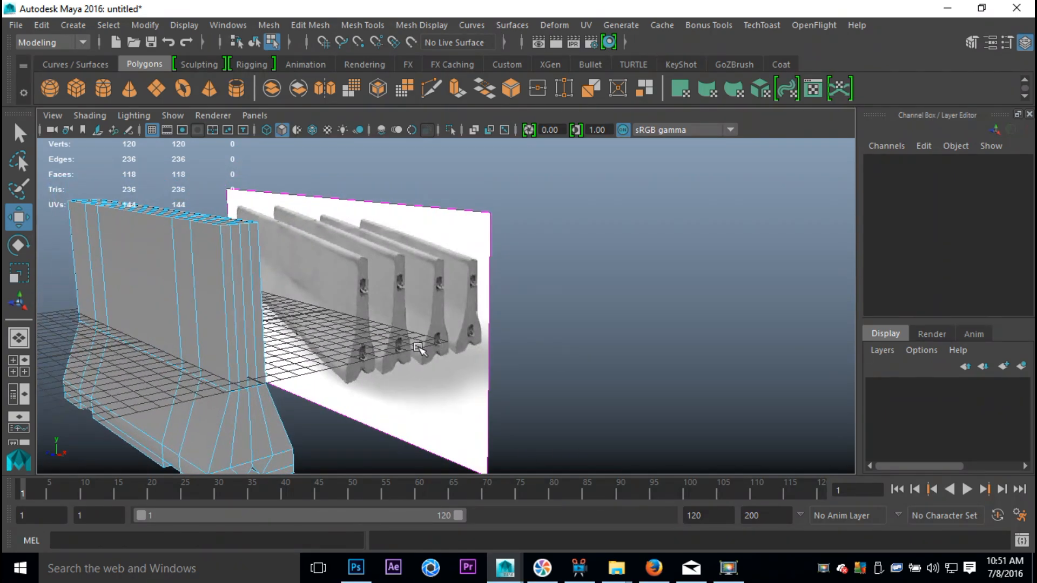
scroll(419, 348, up, 5)
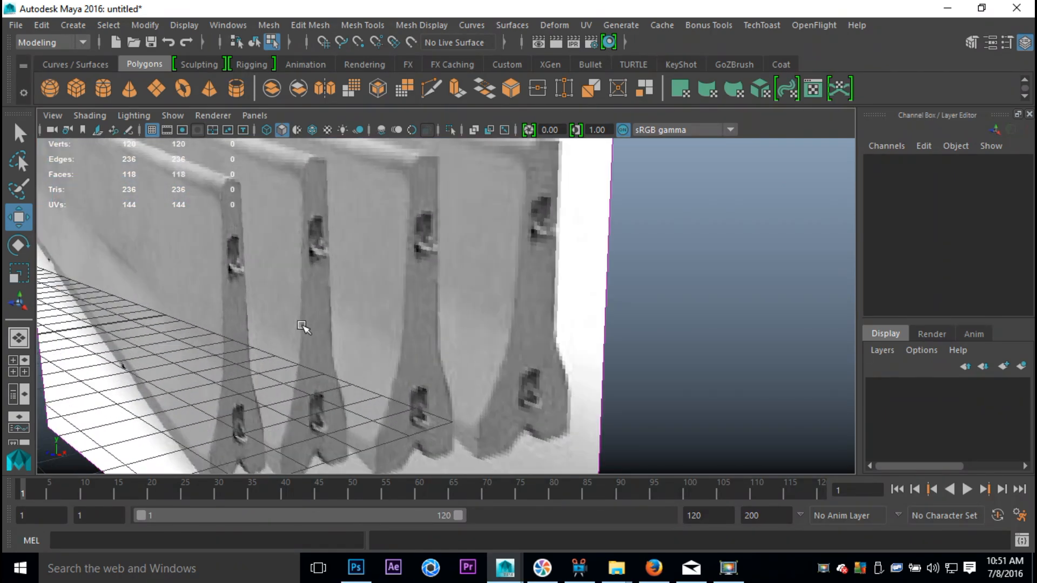
alt+middle_drag(302, 326, 418, 301)
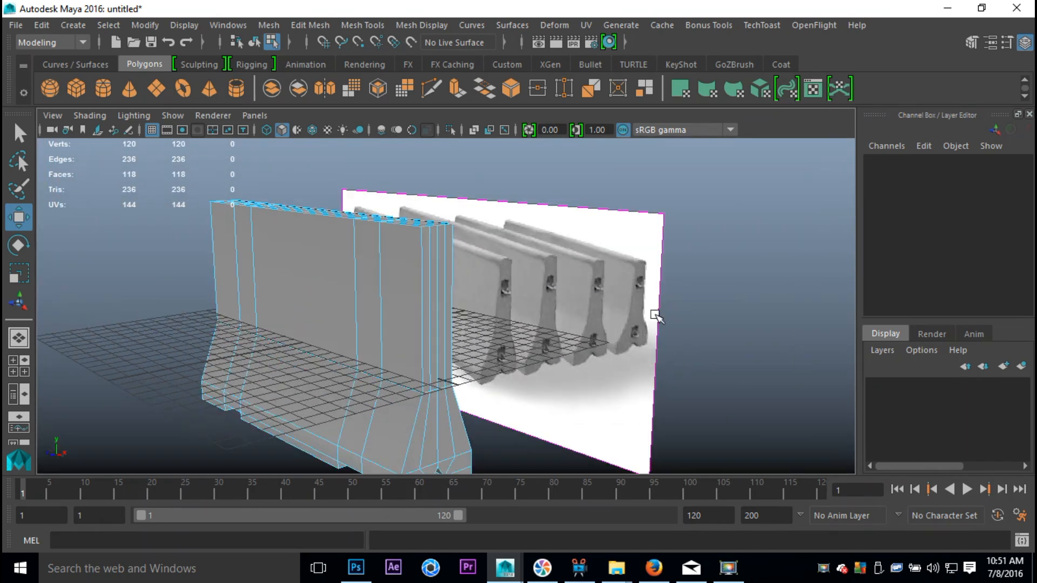
alt+drag(654, 316, 622, 322)
alt+middle_drag(623, 321, 633, 318)
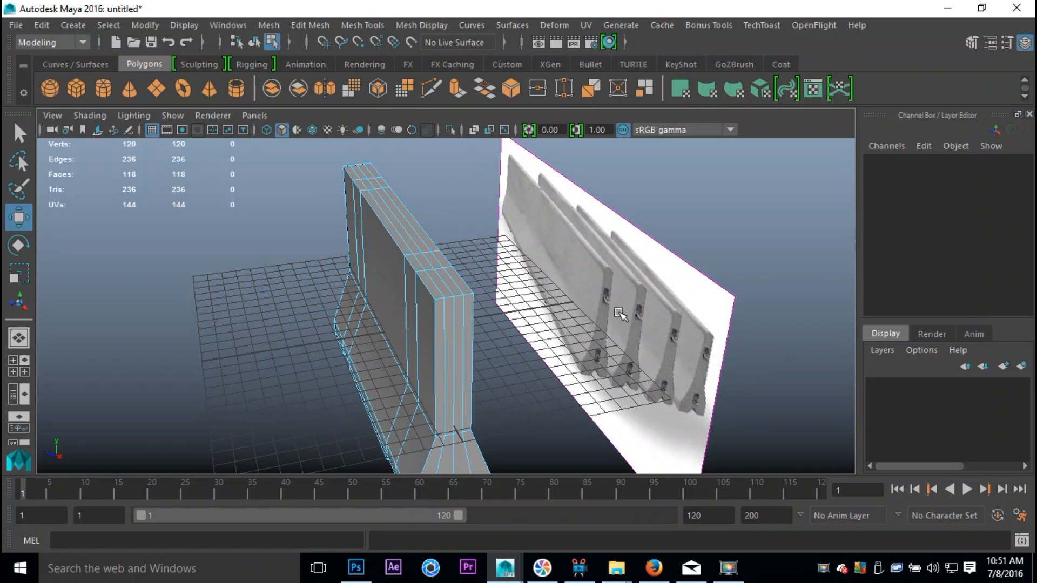
scroll(621, 313, up, 4)
click(453, 284)
alt+drag(451, 283, 643, 349)
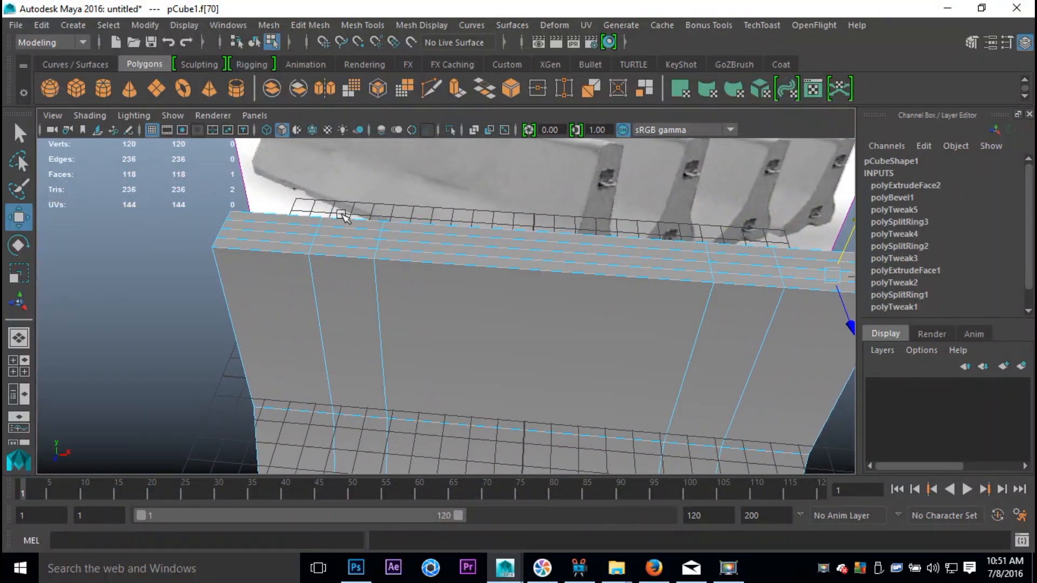
double_click(305, 235)
shift+click(304, 229)
alt+middle_drag(529, 289, 412, 298)
shift+click(646, 296)
alt+drag(689, 324, 534, 311)
drag(447, 223, 450, 212)
click(254, 300)
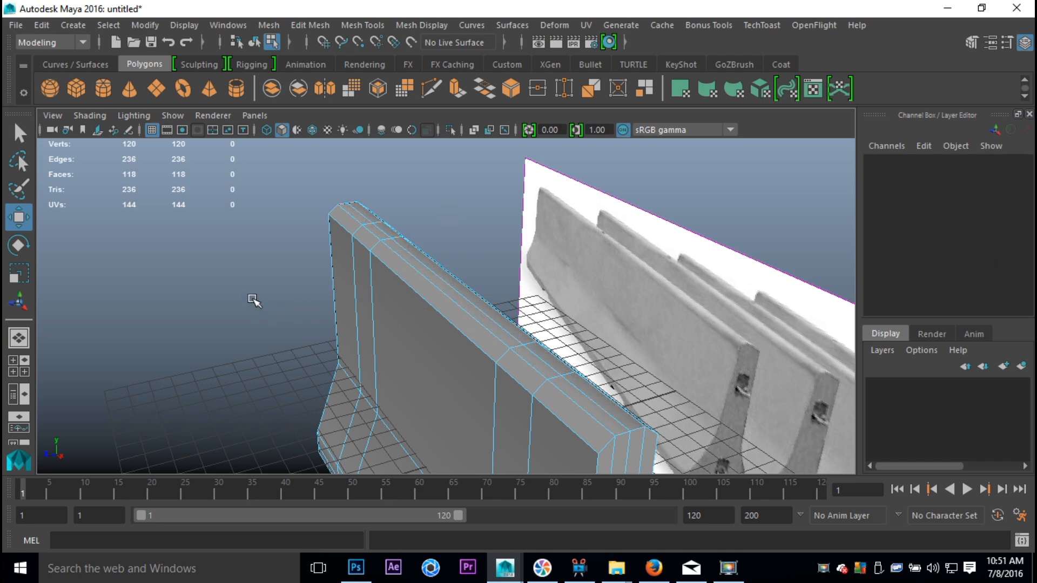
- Create a new polygon cube and move it along X to about 19.07, beyond the barrier's end
alt+drag(271, 317, 411, 288)
alt+middle_drag(411, 288, 247, 264)
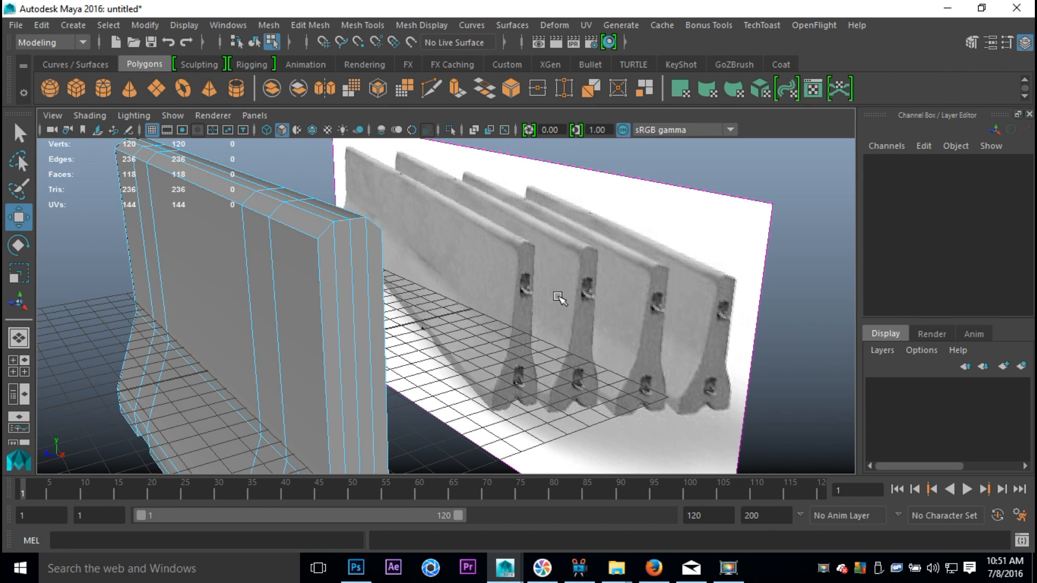
scroll(559, 299, down, 3)
alt+middle_drag(549, 356, 478, 274)
mouse_move(477, 274)
alt+mouse_down()
mouse_move(462, 264)
mouse_move(491, 286)
alt+mouse_up()
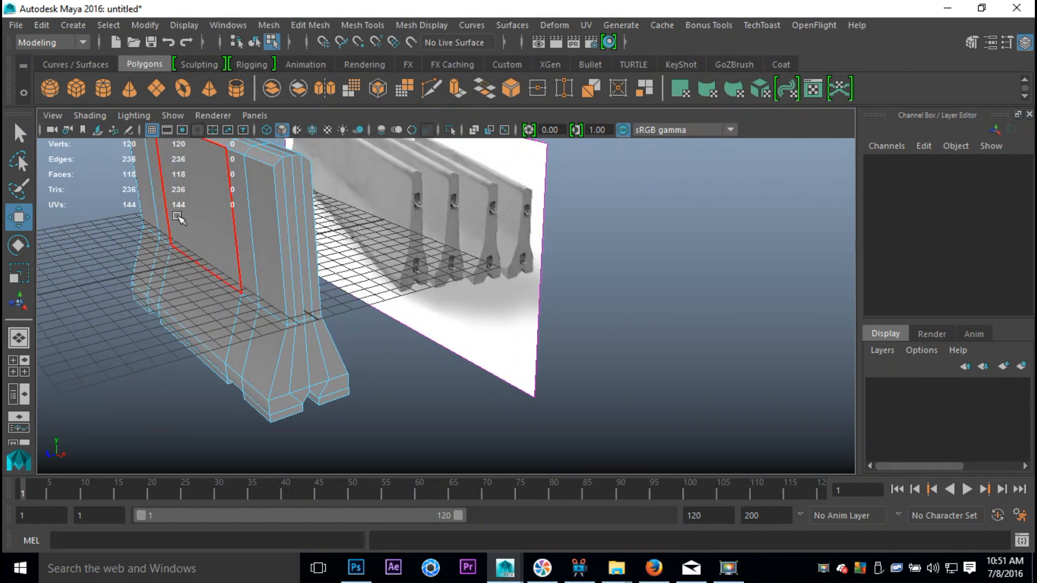
click(76, 87)
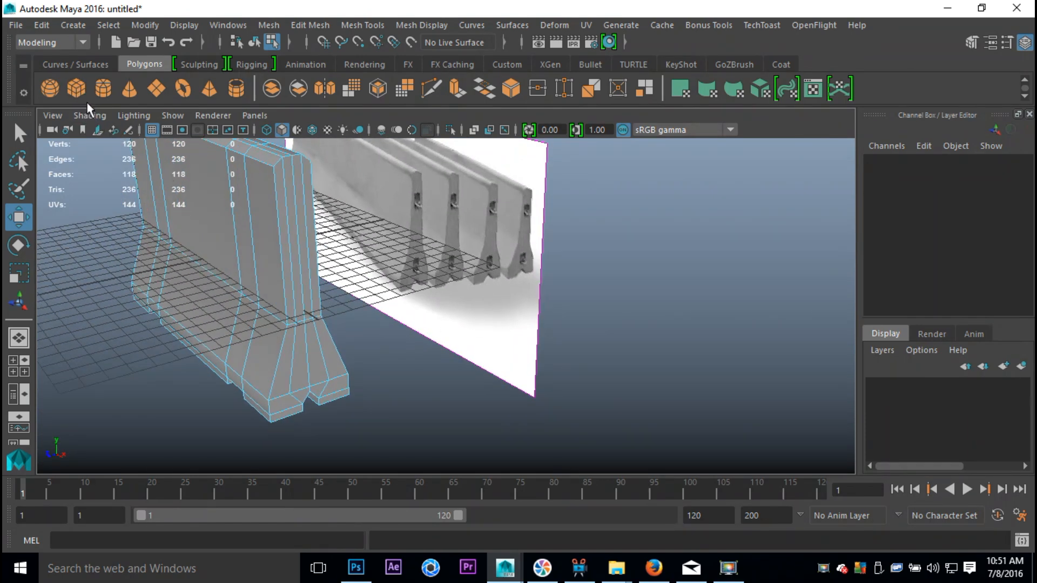
drag(249, 275, 479, 410)
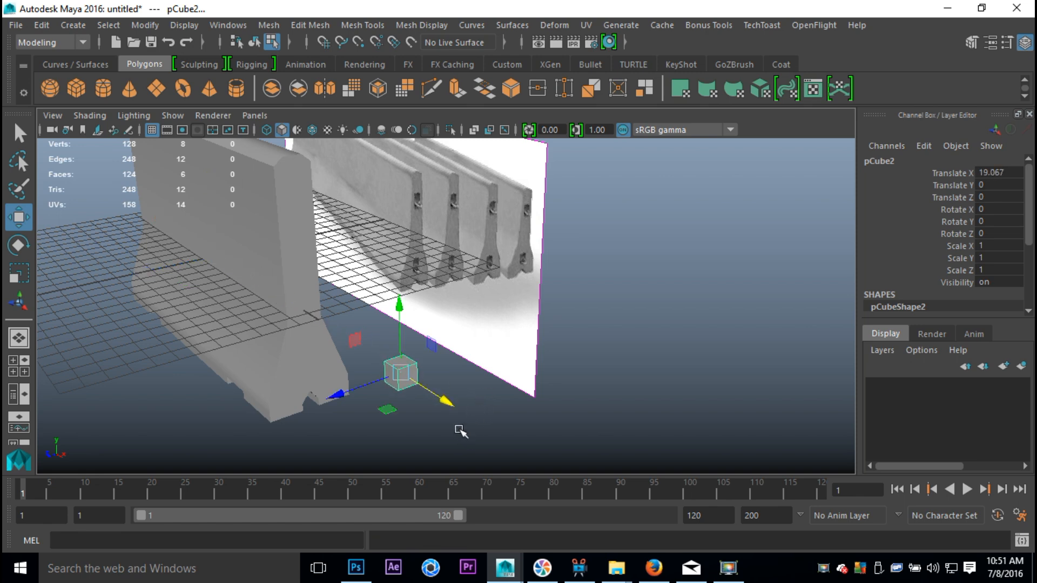
- Scale the new cube to about 5.065 and make it thin along X, forming an upright square slab
key(r)
mouse_move(400, 372)
mouse_down()
mouse_move(461, 414)
mouse_move(407, 372)
mouse_up()
alt+middle_drag(580, 337, 609, 326)
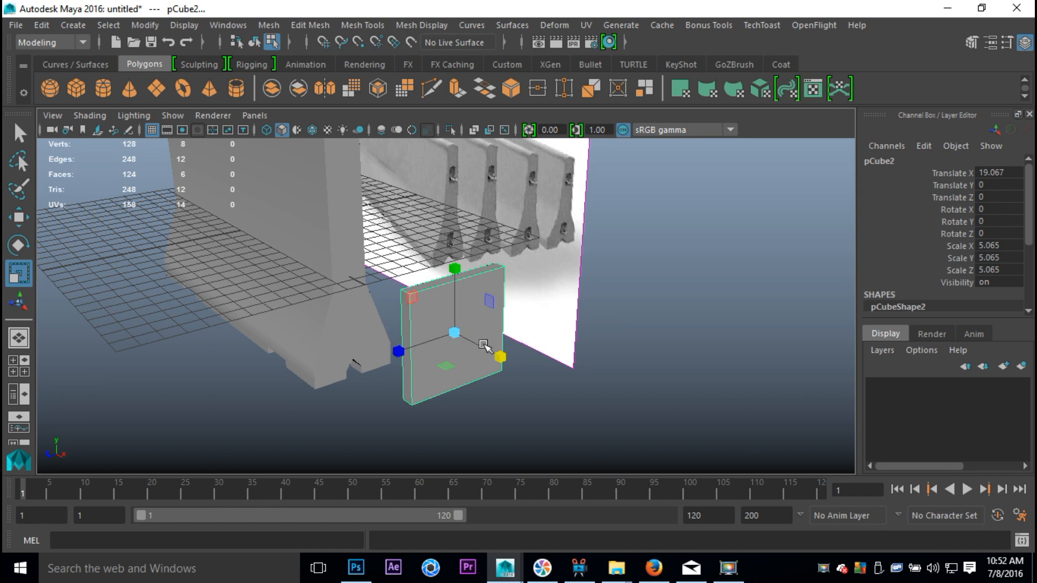
- Start the Insert Edge Loop tool with its settings open for dividing the slab
alt+drag(590, 324, 653, 333)
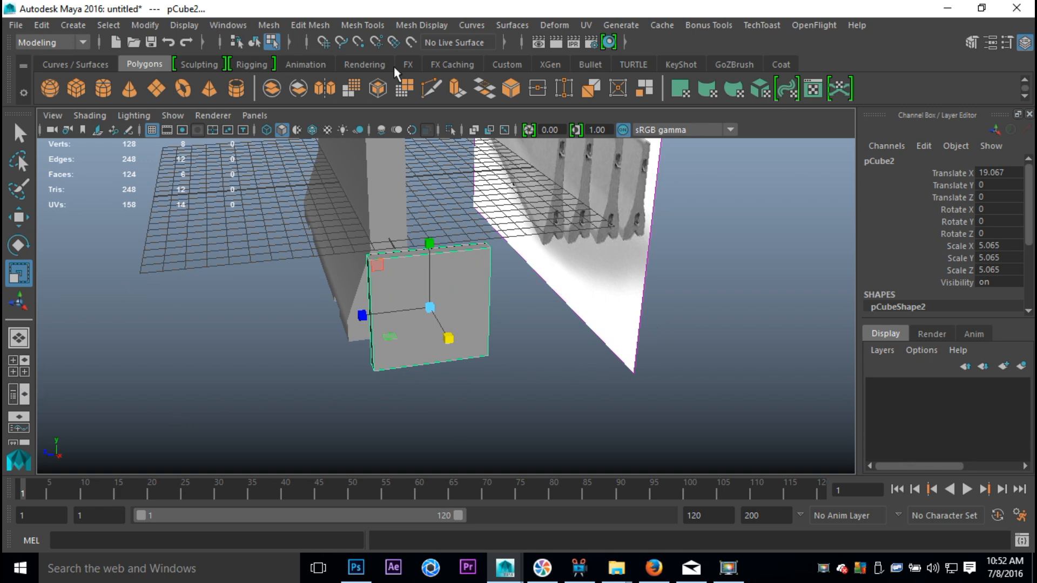
click(305, 25)
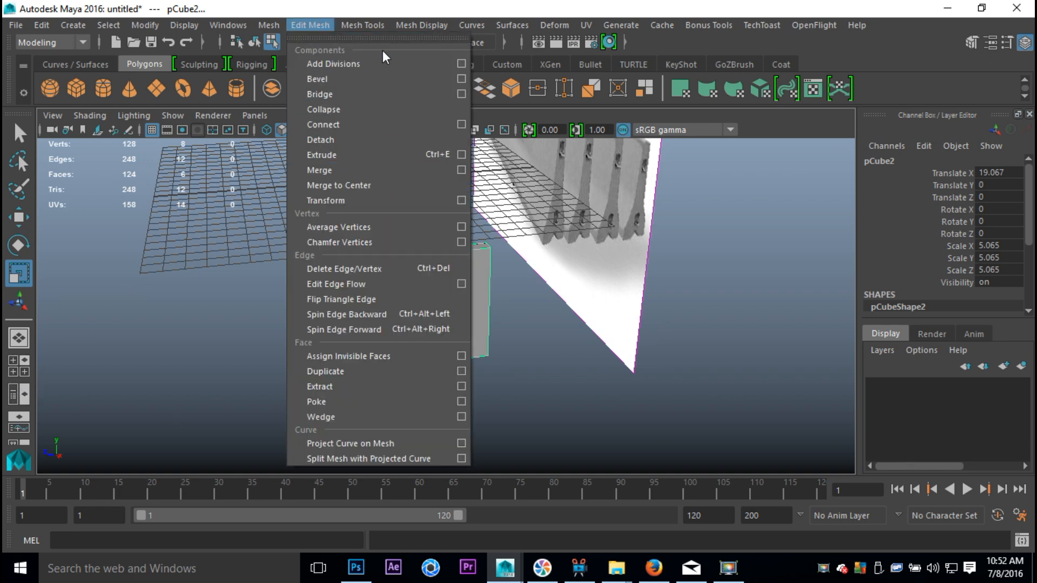
mouse_move(362, 27)
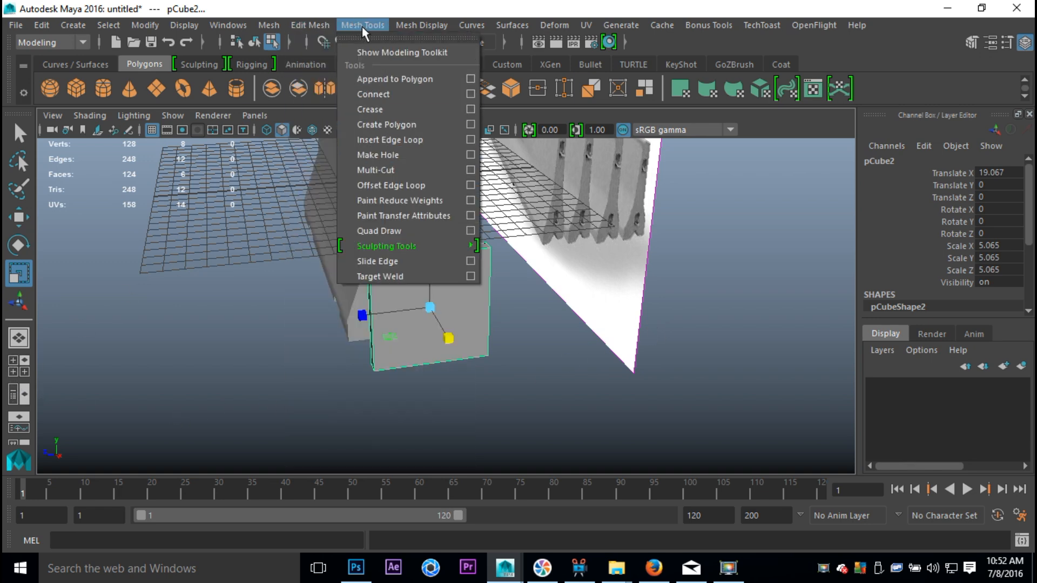
click(470, 139)
alt+drag(542, 334, 546, 347)
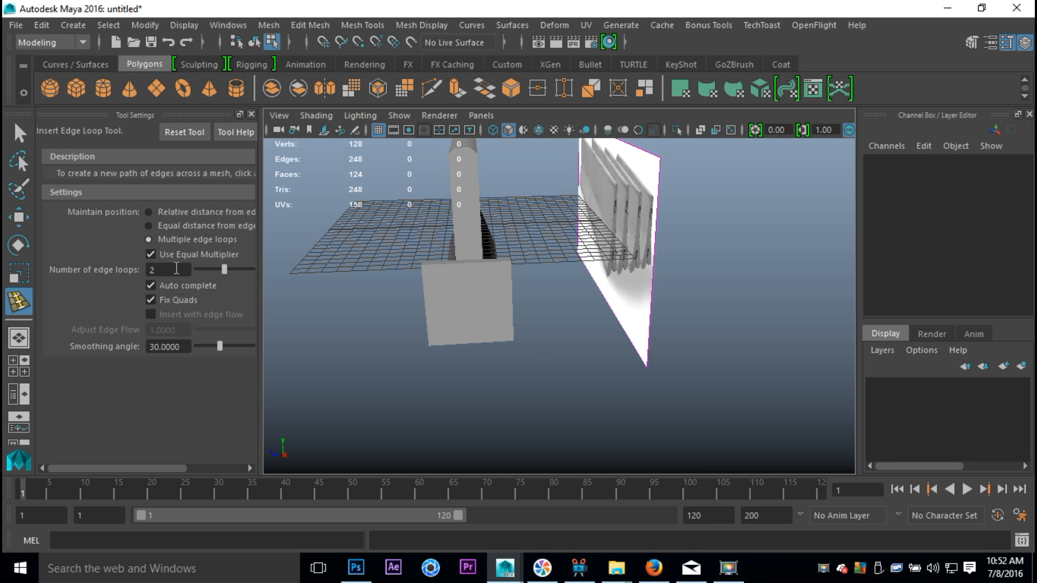
- Try dividing the slab with four edge loops in each direction and undo the cuts
text(4)
click(469, 268)
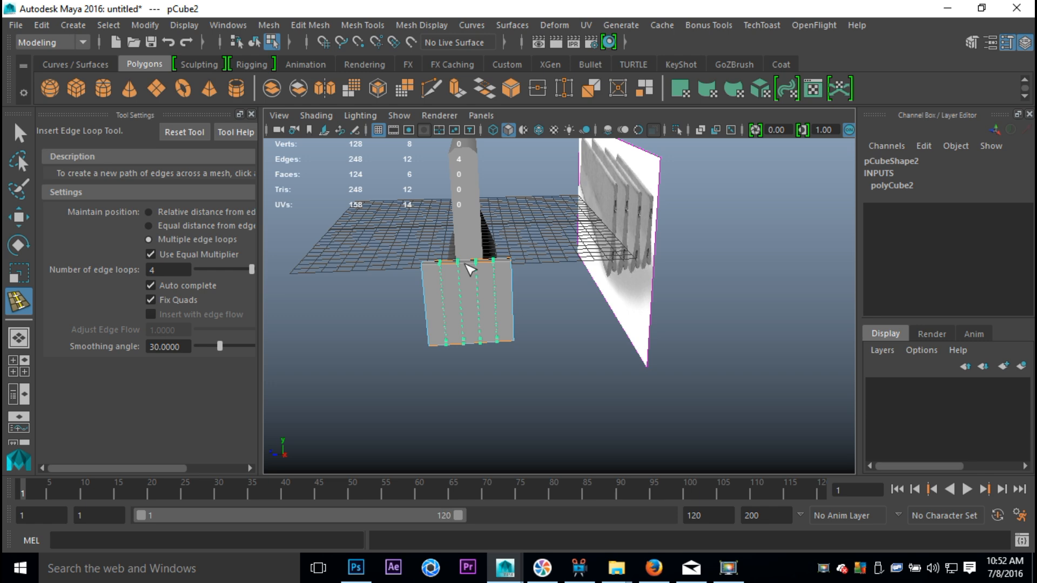
click(469, 268)
click(513, 298)
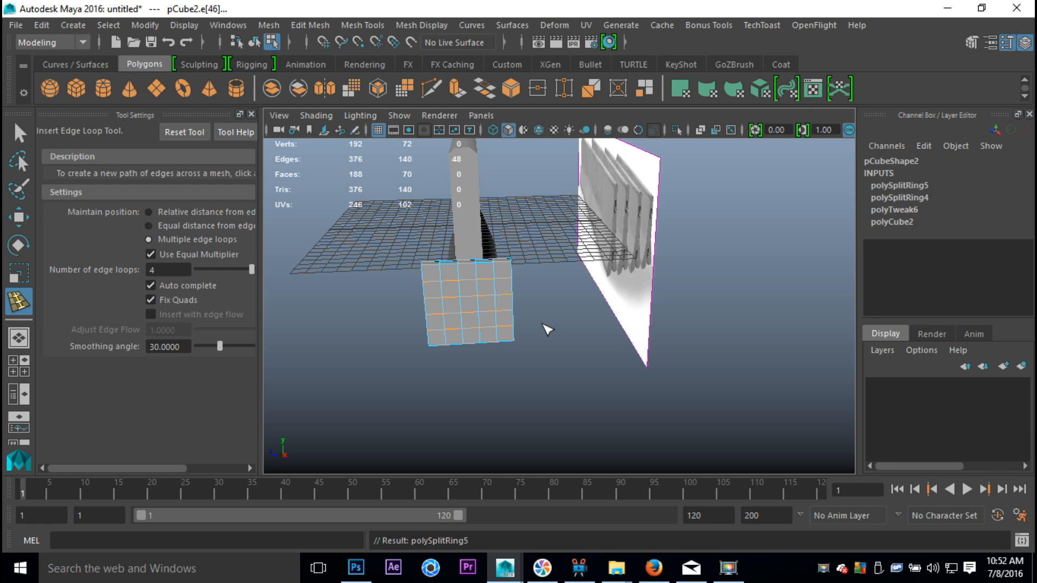
key(ctrl+z)
key(ctrl+z)
key(ctrl+z)
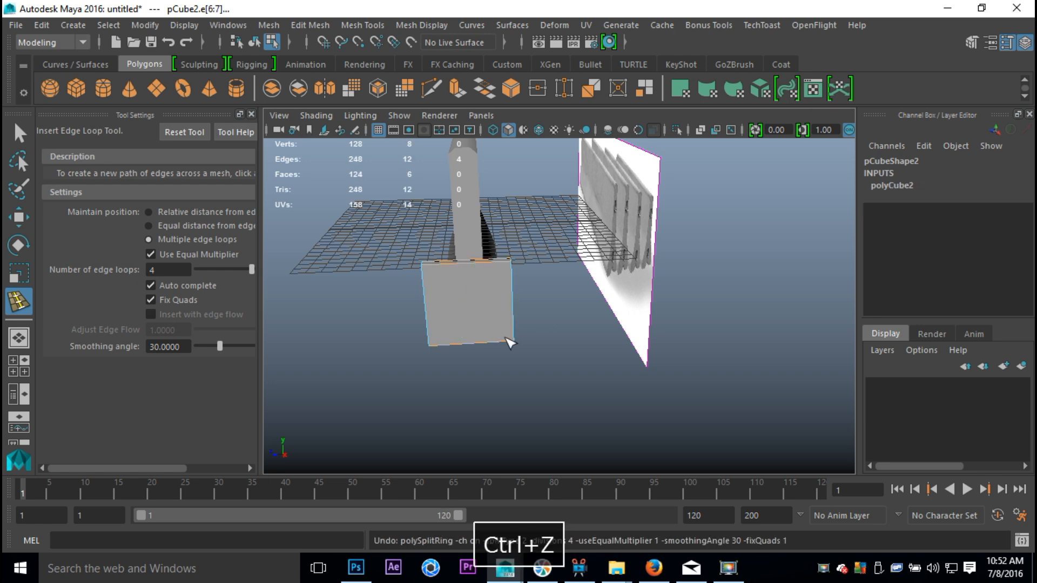
- Set the number of edge loops to 2 and insert vertical and horizontal loops, dividing the slab's front into a three-by-three grid
text(2)
click(463, 267)
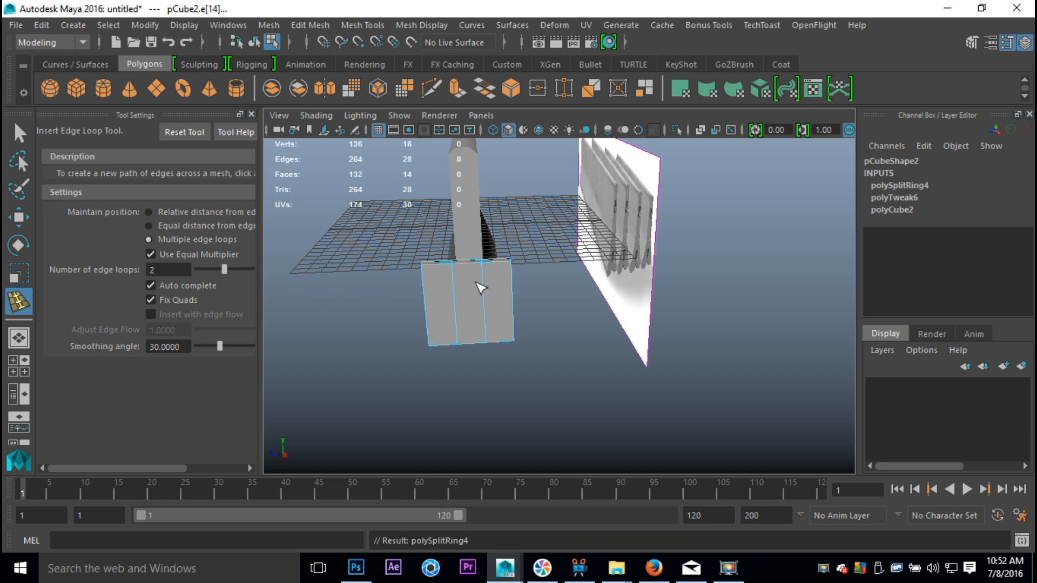
drag(514, 301, 514, 298)
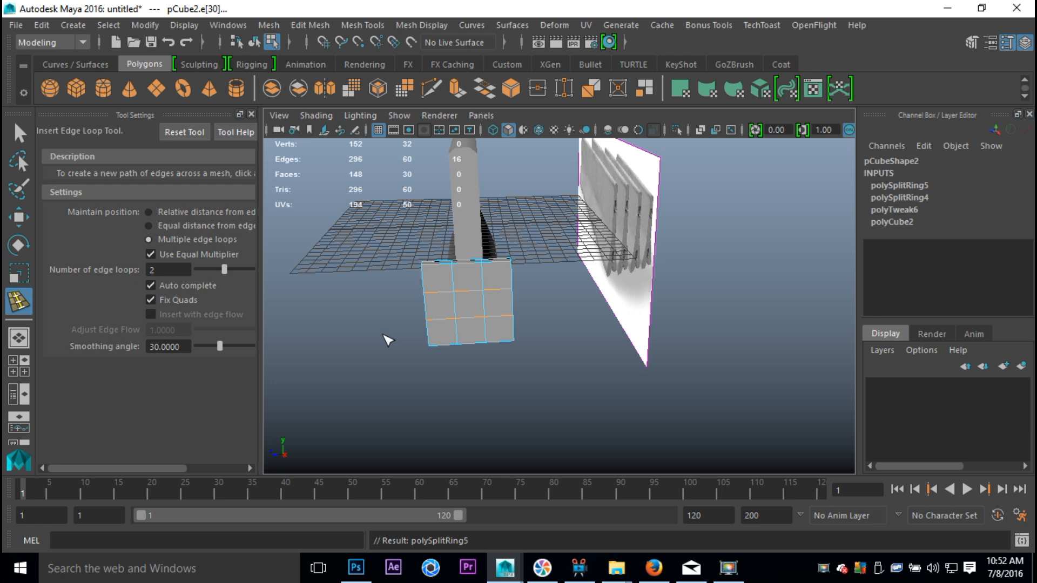
key(q)
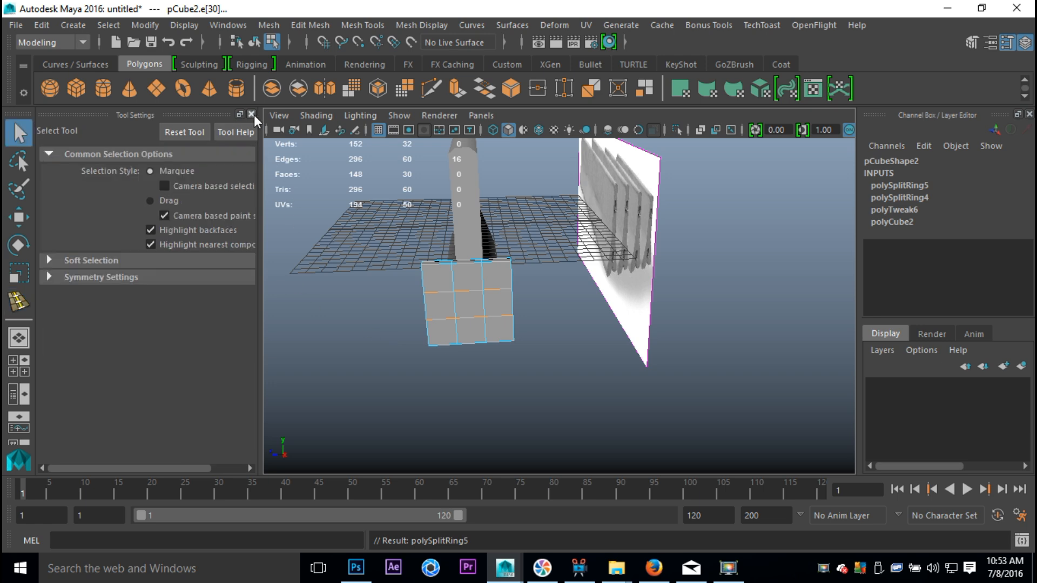
click(251, 114)
- Delete the two outer faces in the middle row of the slab's front grid, leaving two square openings
alt+drag(450, 354, 474, 280)
right_click(477, 296)
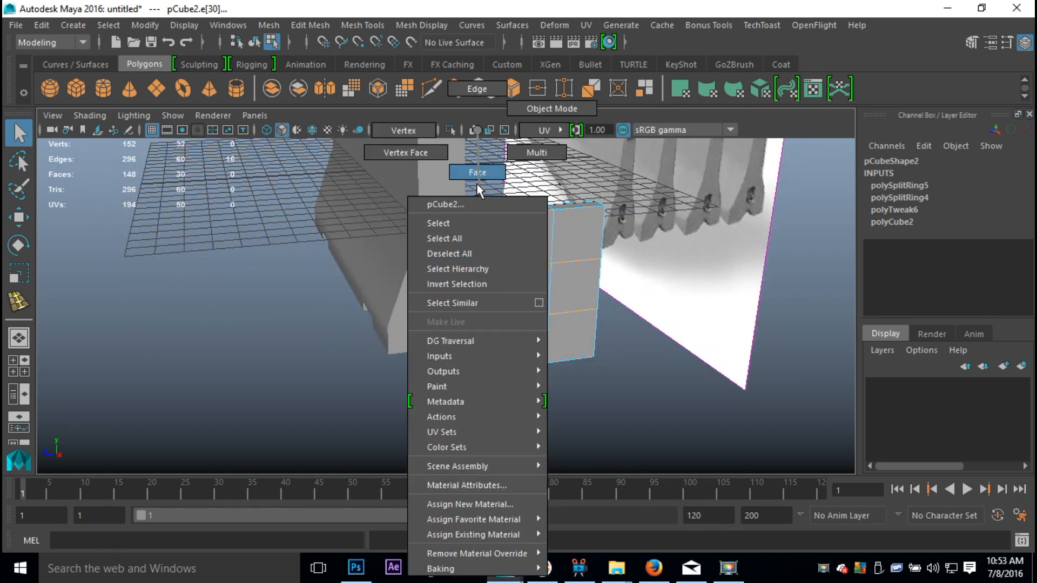
click(476, 171)
click(472, 300)
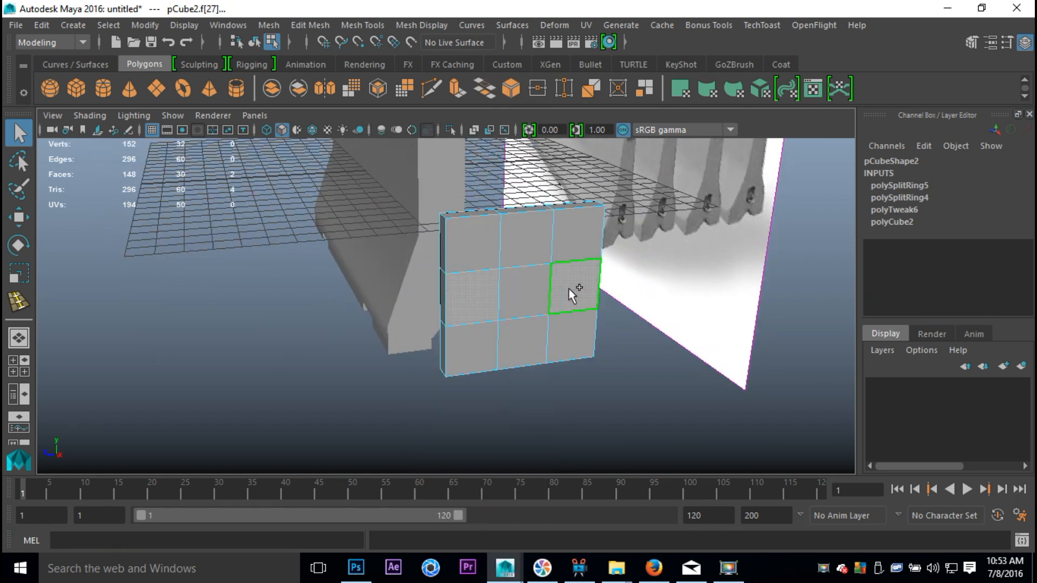
key(Delete)
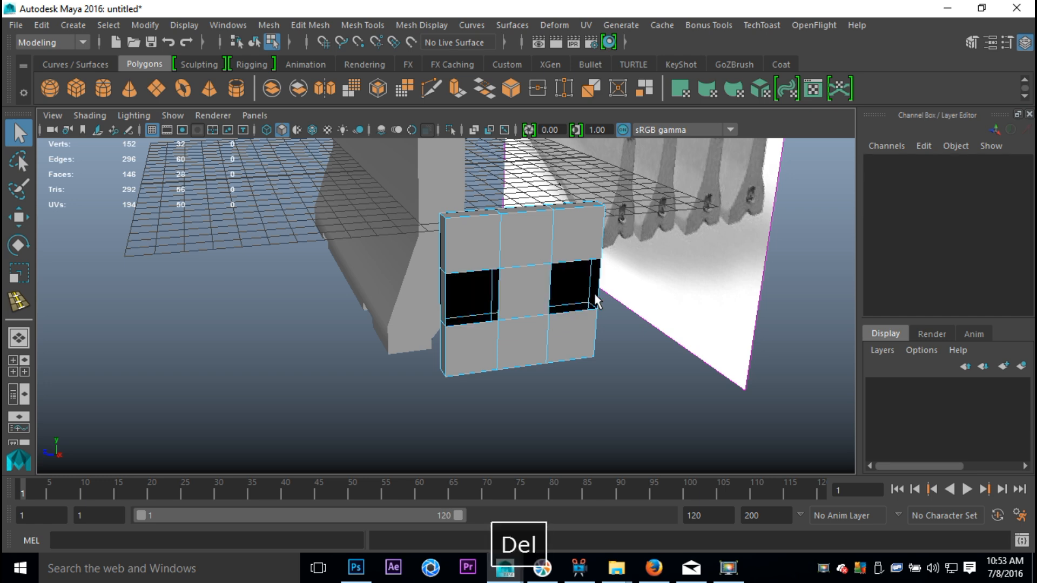
- Bridge the border edges of the slab's two square openings using Smooth path + curve with 6 divisions
right_click(479, 271)
click(477, 89)
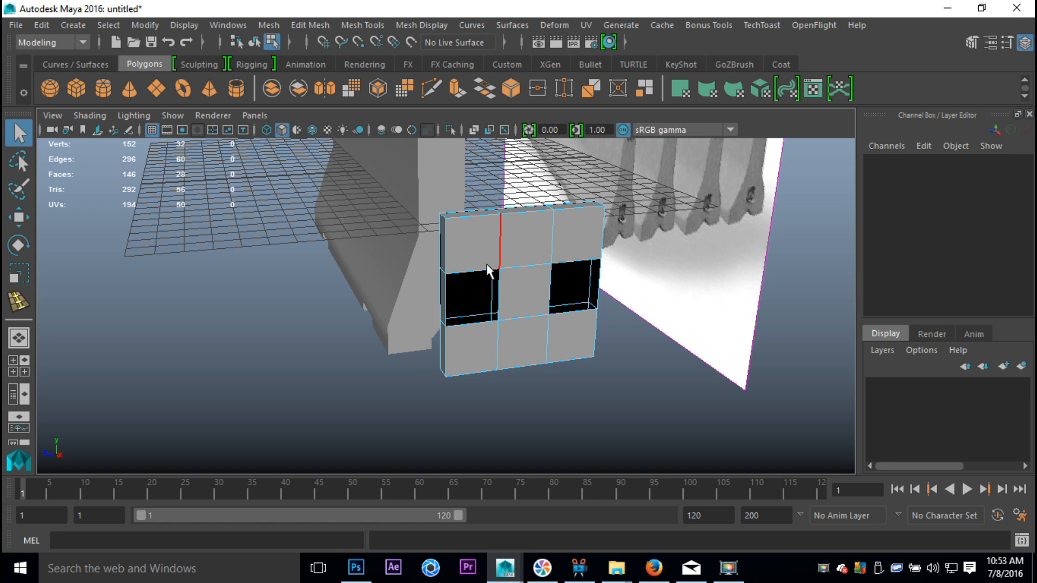
click(480, 267)
scroll(500, 299, up, 2)
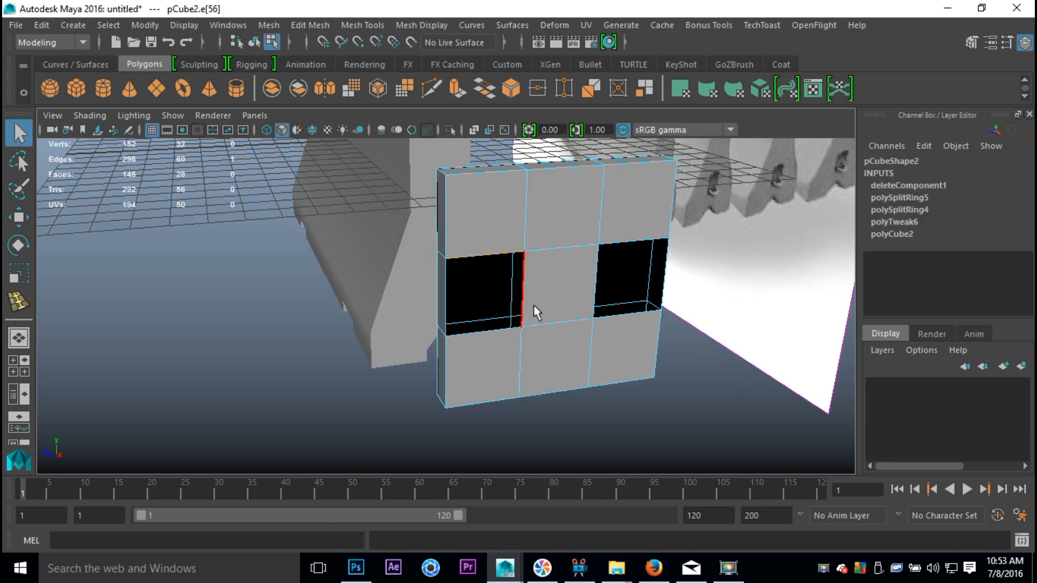
shift+click(524, 300)
shift+click(463, 331)
shift+click(446, 315)
shift+click(622, 242)
shift+click(616, 320)
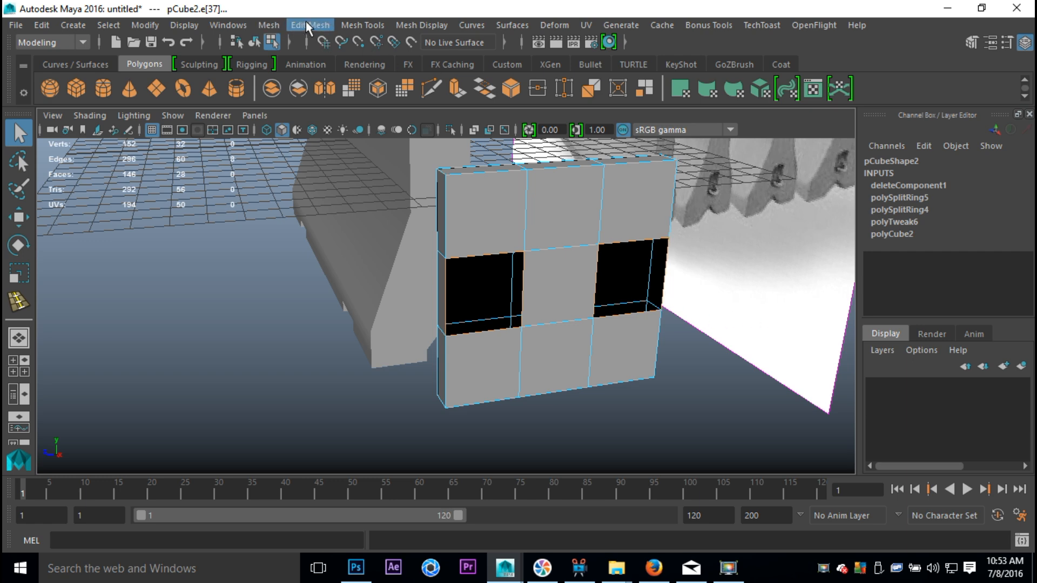
click(360, 26)
mouse_move(319, 24)
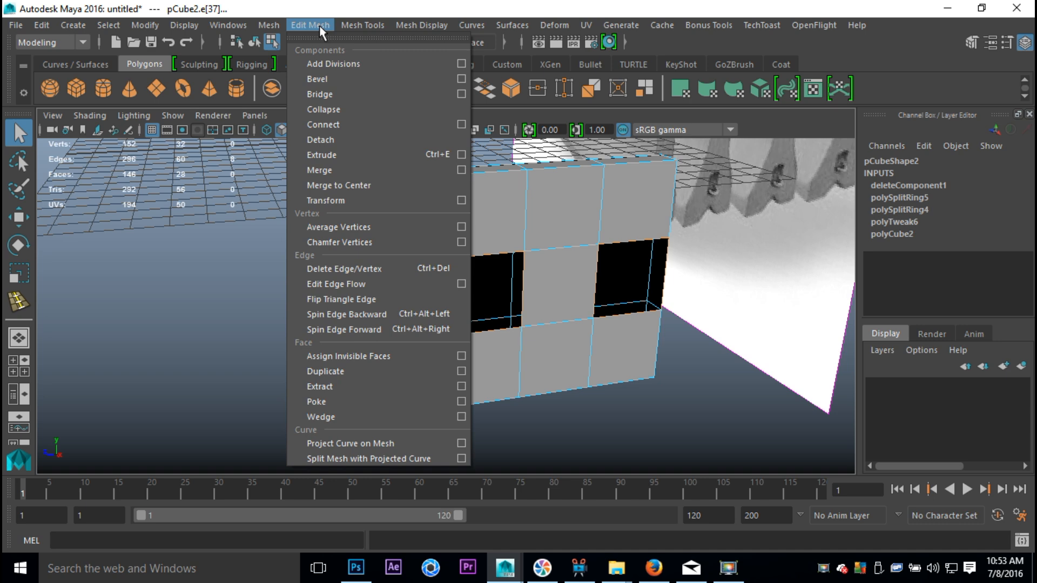
click(462, 95)
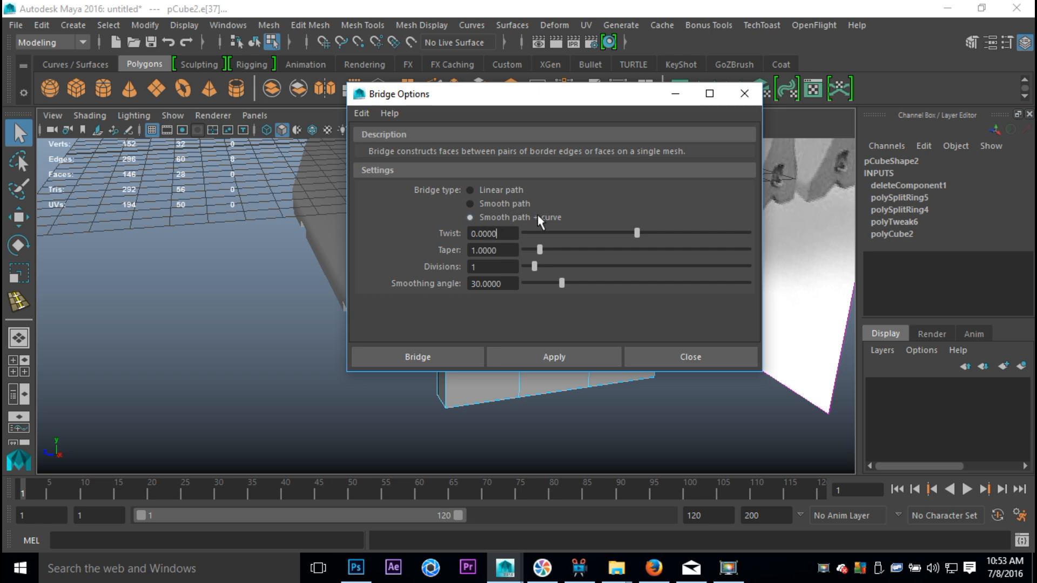
drag(498, 94, 833, 114)
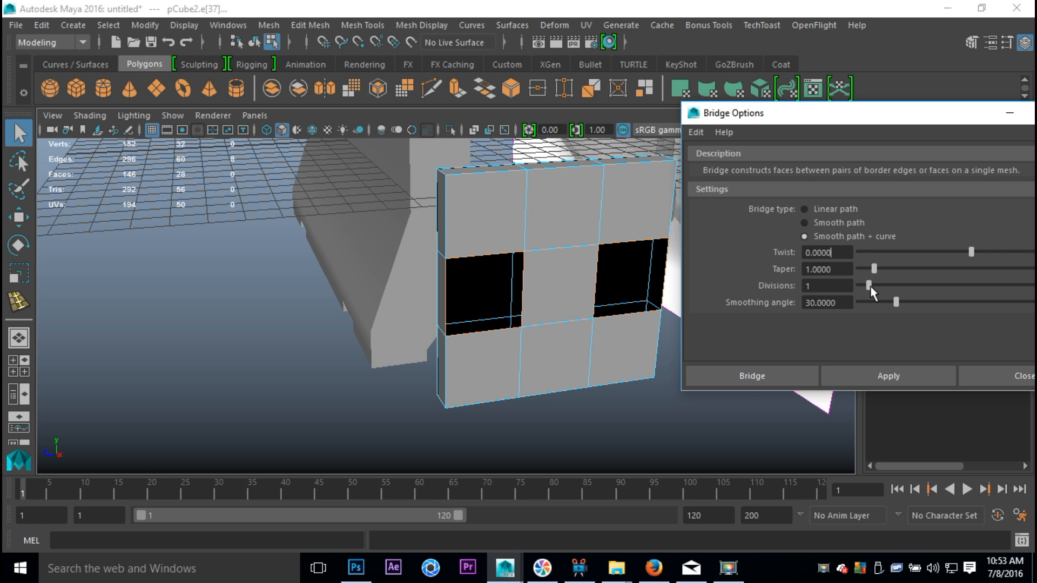
drag(870, 286, 897, 292)
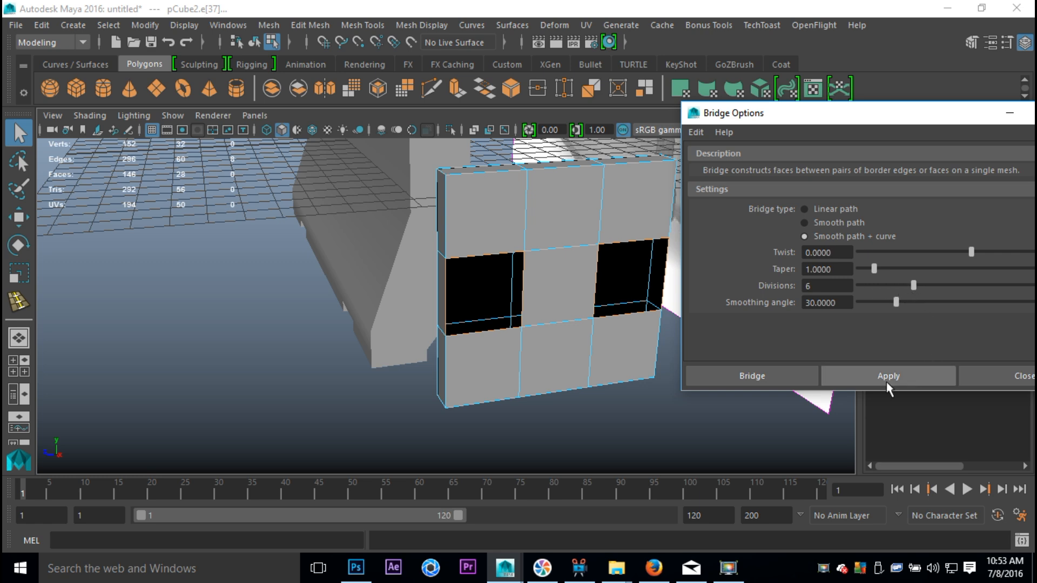
click(784, 373)
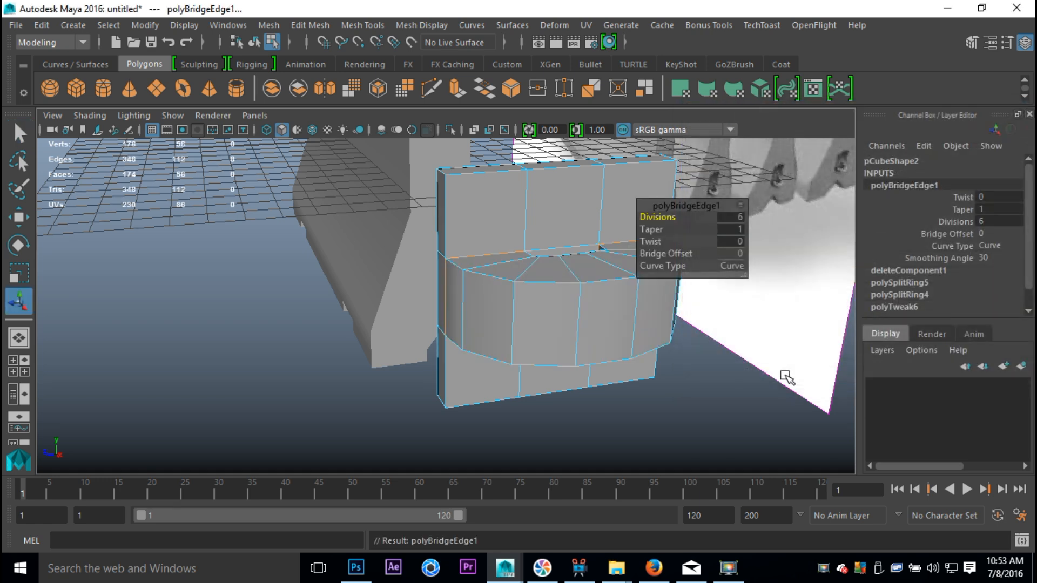
- Reduce the bridge's divisions to 4 and clear the selection
alt+middle_drag(671, 363, 494, 319)
alt+drag(494, 319, 560, 339)
alt+middle_drag(560, 339, 497, 215)
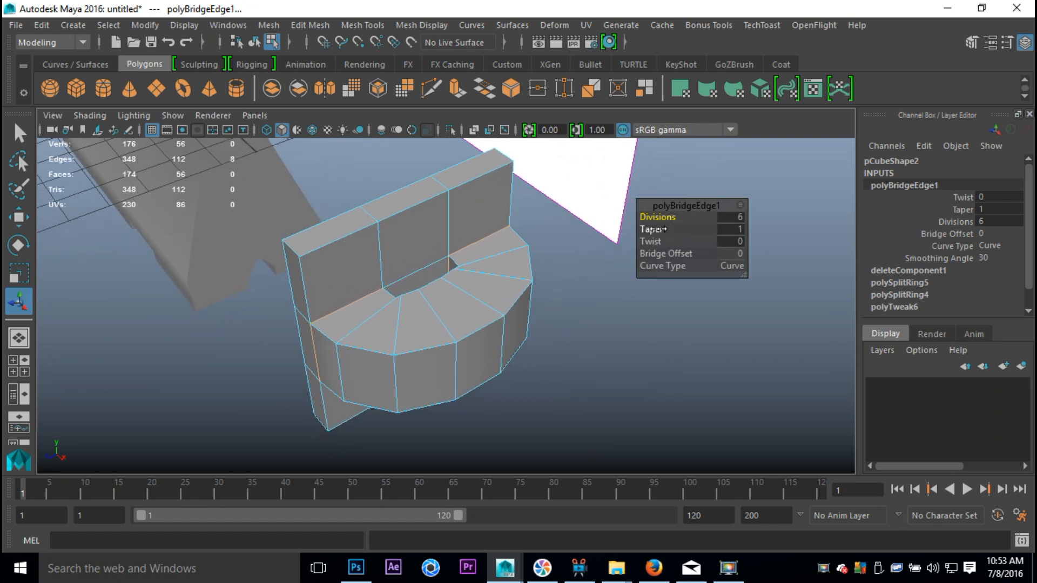
mouse_move(667, 254)
mouse_down()
mouse_move(680, 261)
mouse_move(662, 261)
mouse_up()
mouse_move(658, 219)
mouse_down()
mouse_move(692, 218)
mouse_move(651, 225)
mouse_up()
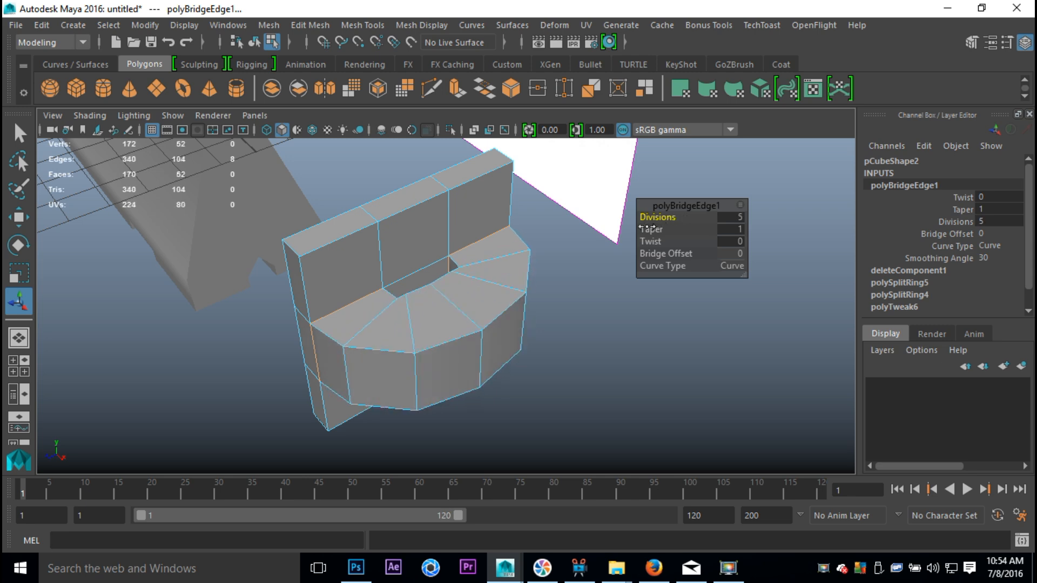
drag(647, 227, 643, 228)
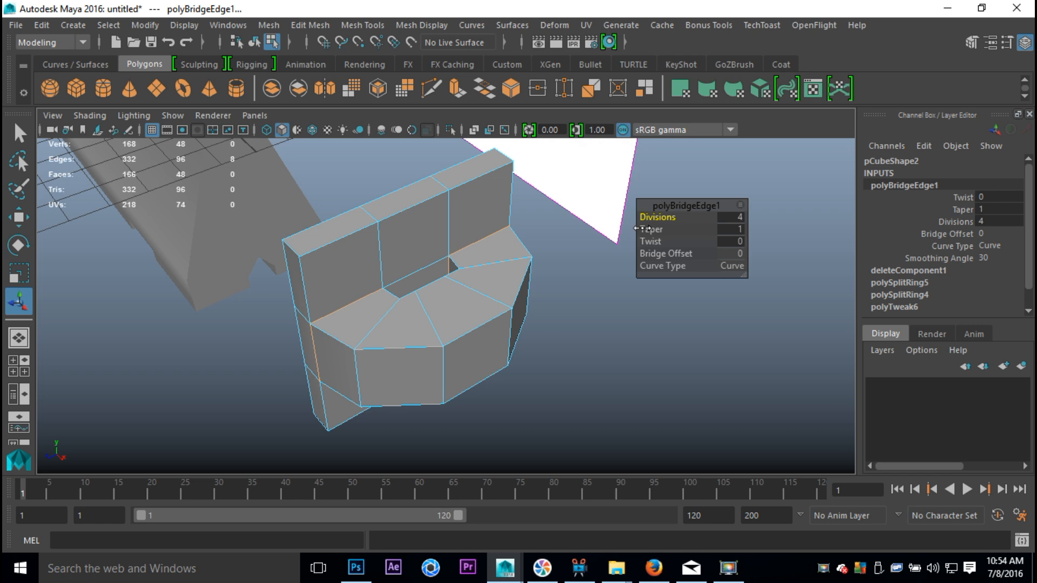
click(598, 362)
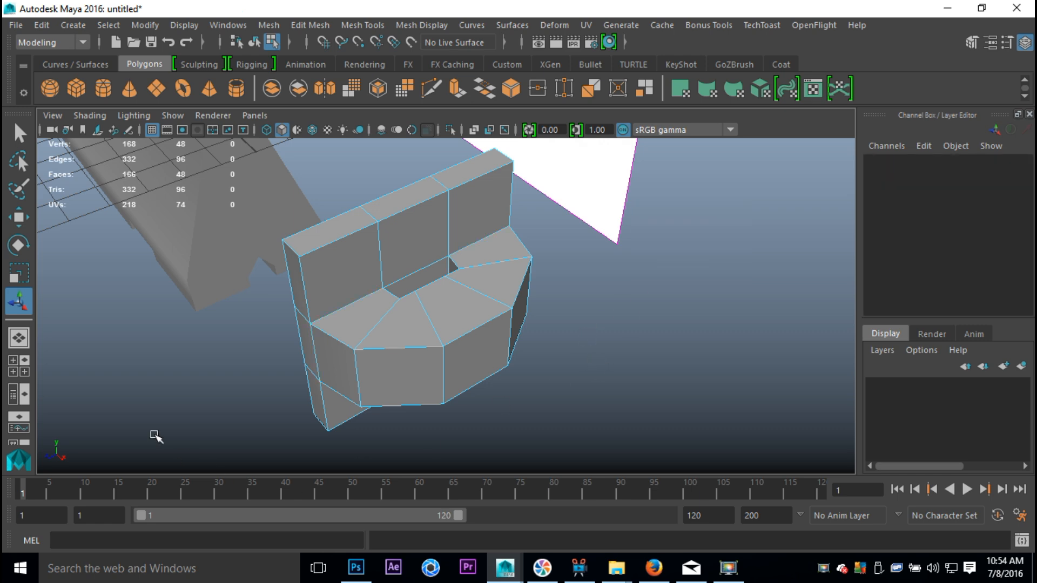
- In the top view, scale the vertices along the loop's curved inner edge apart lengthwise
click(11, 370)
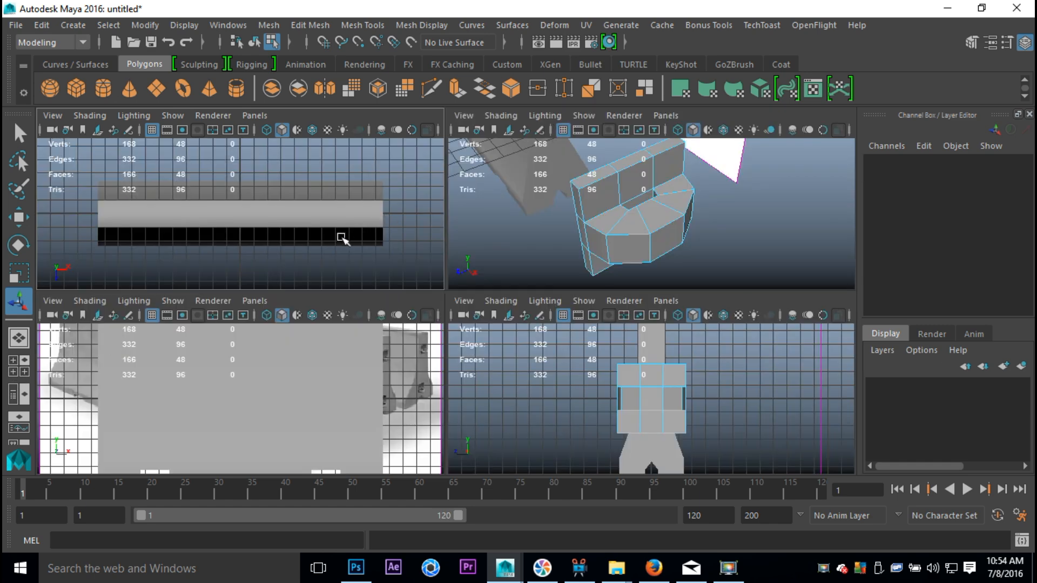
key(space)
scroll(351, 243, down, 3)
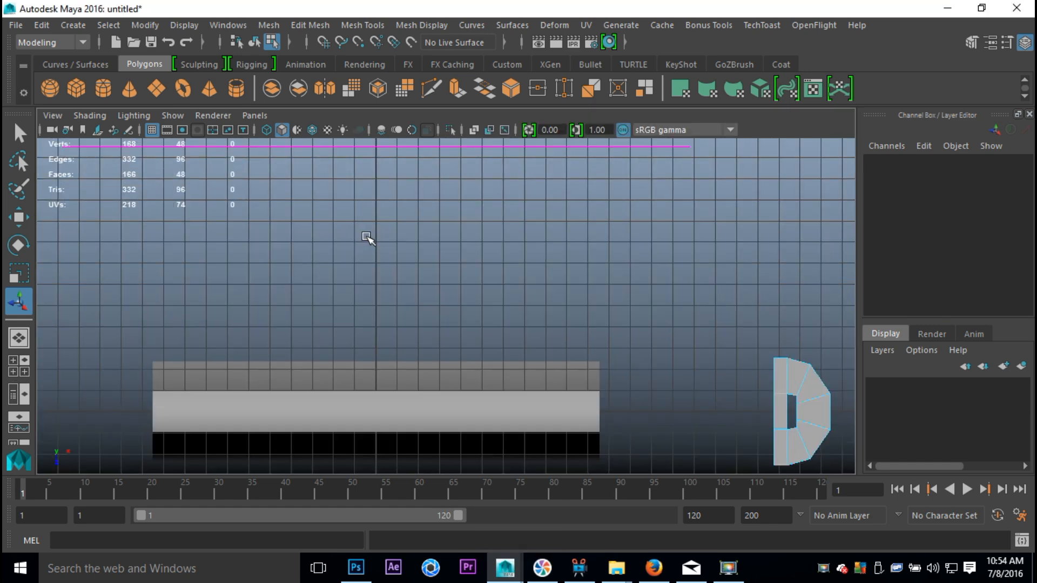
alt+middle_drag(623, 289, 378, 225)
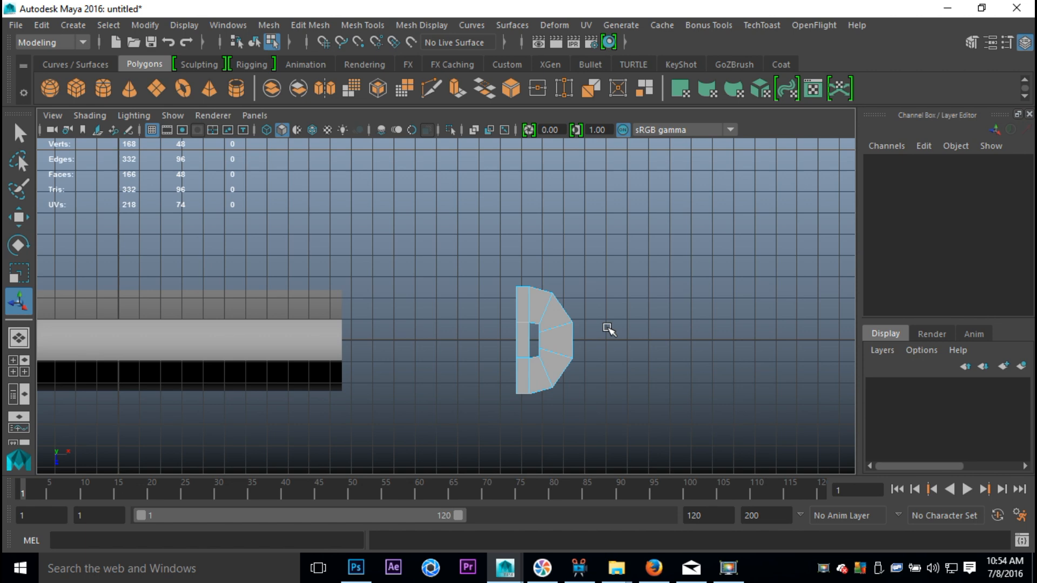
scroll(615, 335, up, 4)
alt+middle_drag(614, 336, 451, 308)
scroll(452, 307, up, 4)
alt+middle_drag(520, 324, 602, 306)
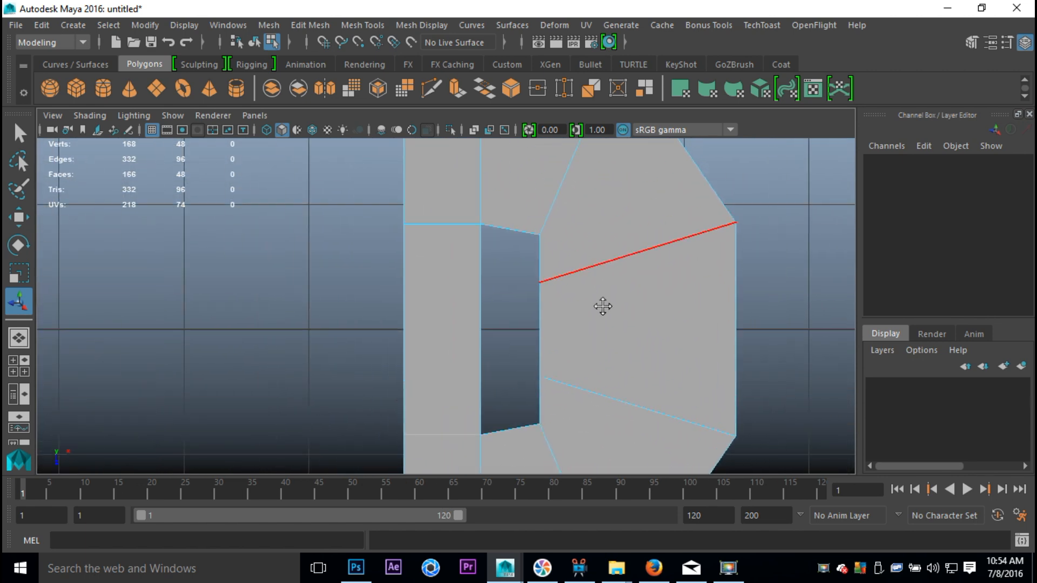
right_click(546, 241)
right_drag(504, 179, 467, 131)
drag(530, 222, 568, 393)
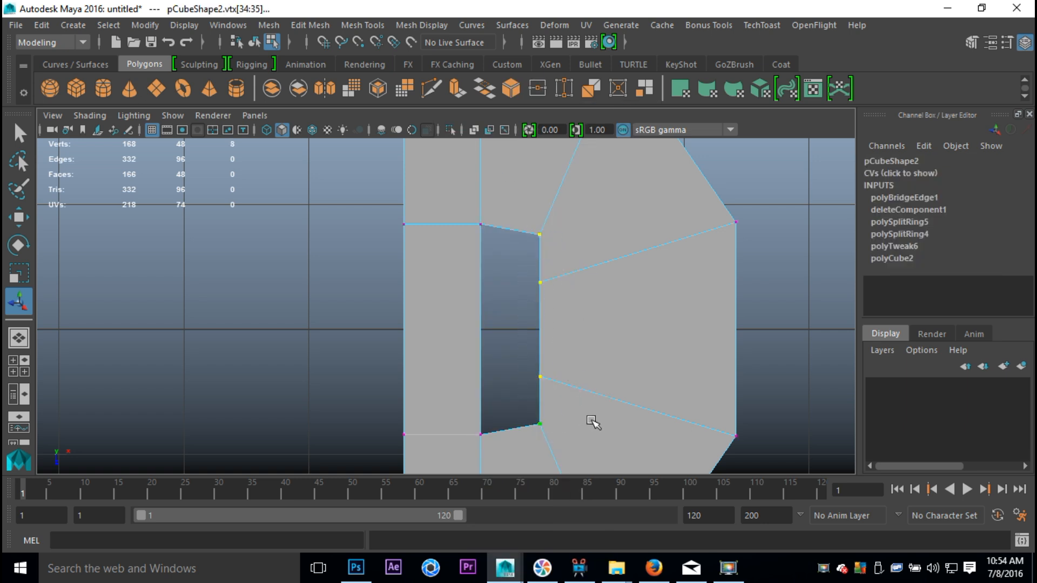
key(r)
drag(539, 329, 608, 339)
- Move the middle inner vertices of the loop outward, toward its curved outer edge
drag(527, 247, 599, 431)
key(w)
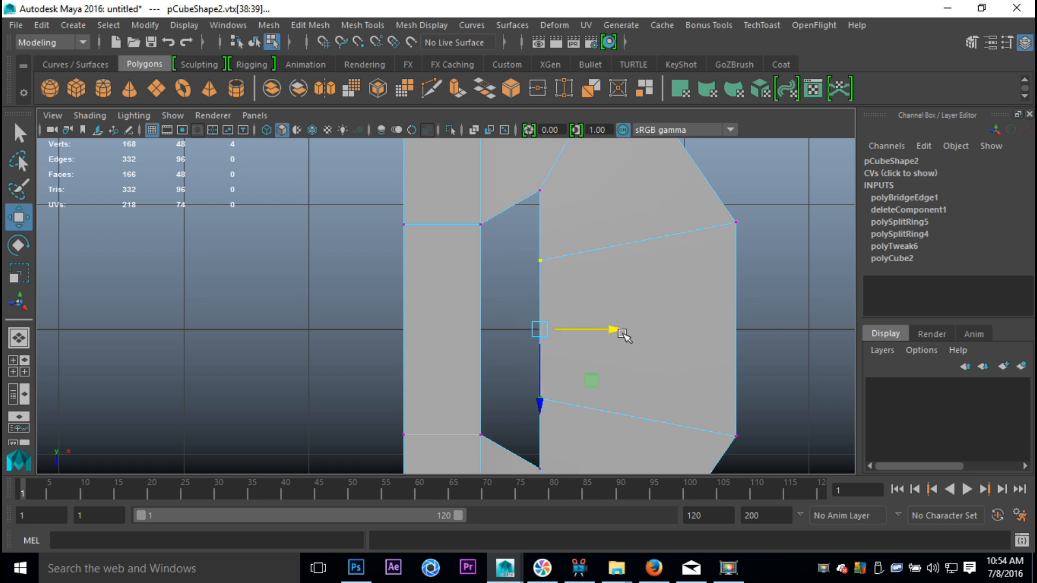
drag(617, 330, 696, 337)
scroll(580, 335, down, 5)
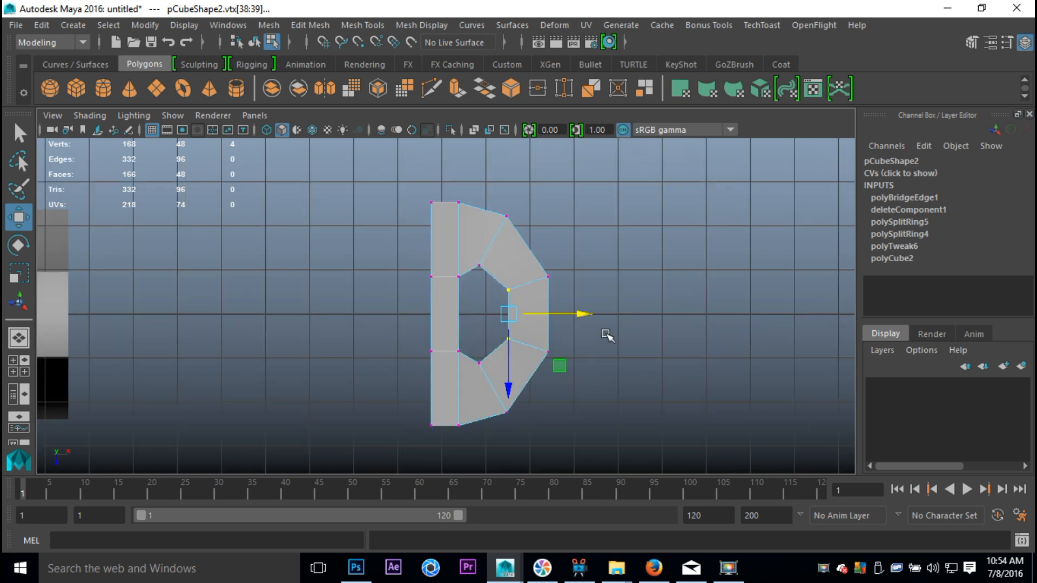
- Spread the slab vertices beside the opening and the loop's inner bend vertices apart toward the slab's ends
alt+middle_drag(607, 334, 624, 327)
scroll(623, 327, up, 2)
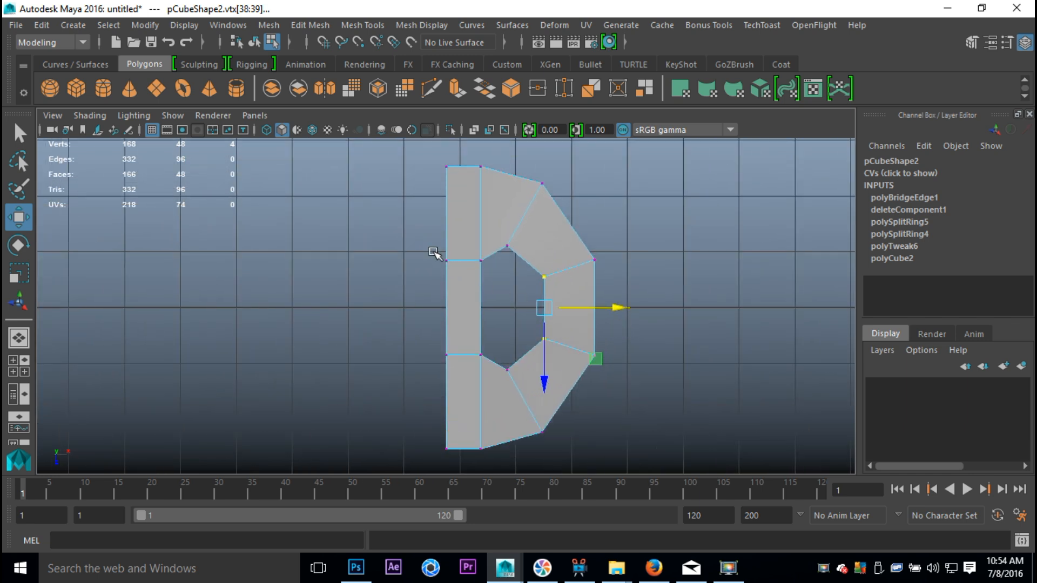
drag(421, 250, 508, 360)
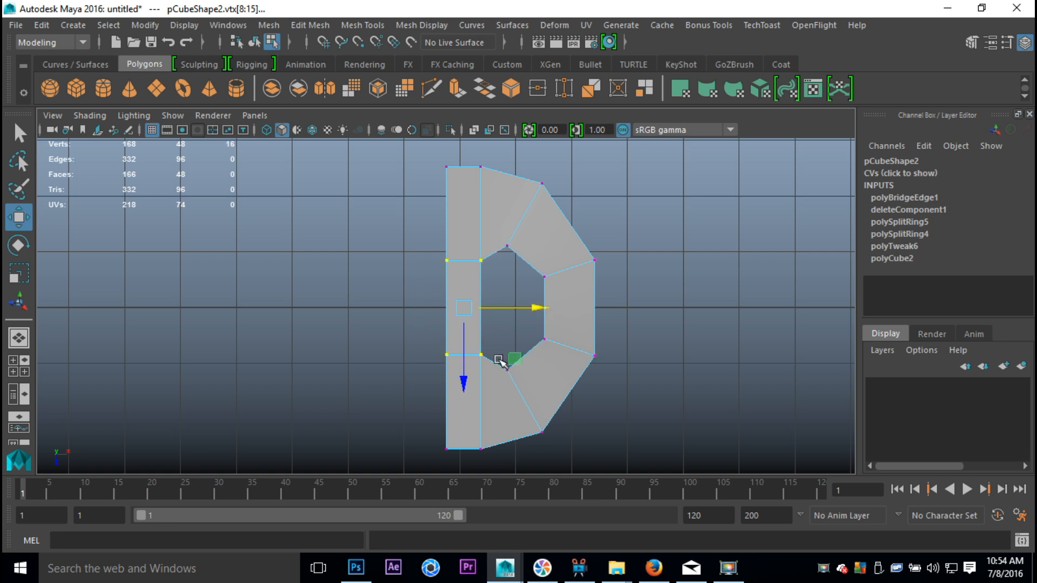
key(r)
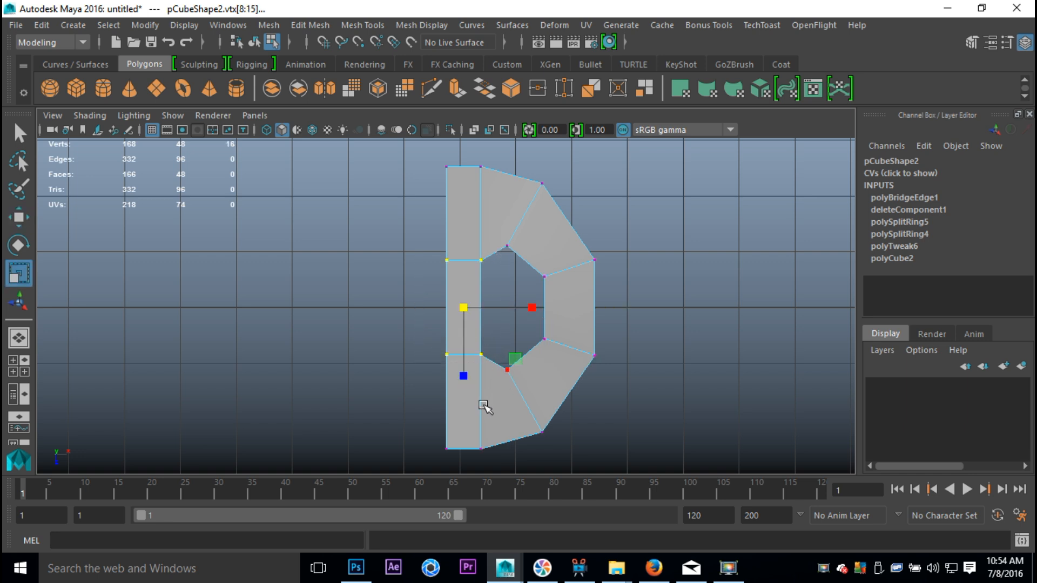
drag(463, 377, 478, 451)
drag(498, 232, 511, 412)
- Move the middle inner vertices farther outward and scale them apart to align with the loop's outer corners
drag(527, 259, 572, 372)
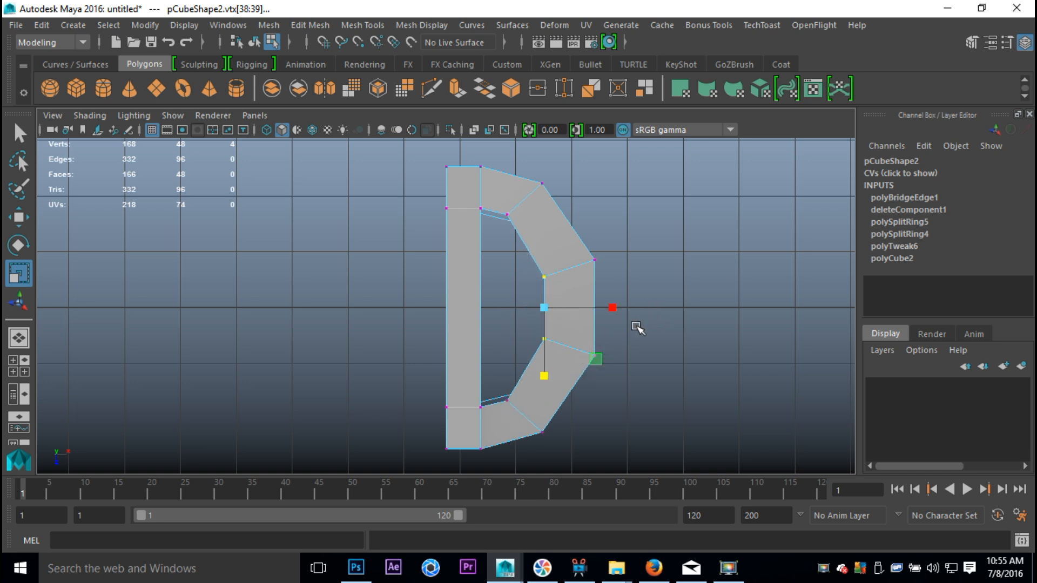
key(w)
drag(617, 308, 637, 309)
key(r)
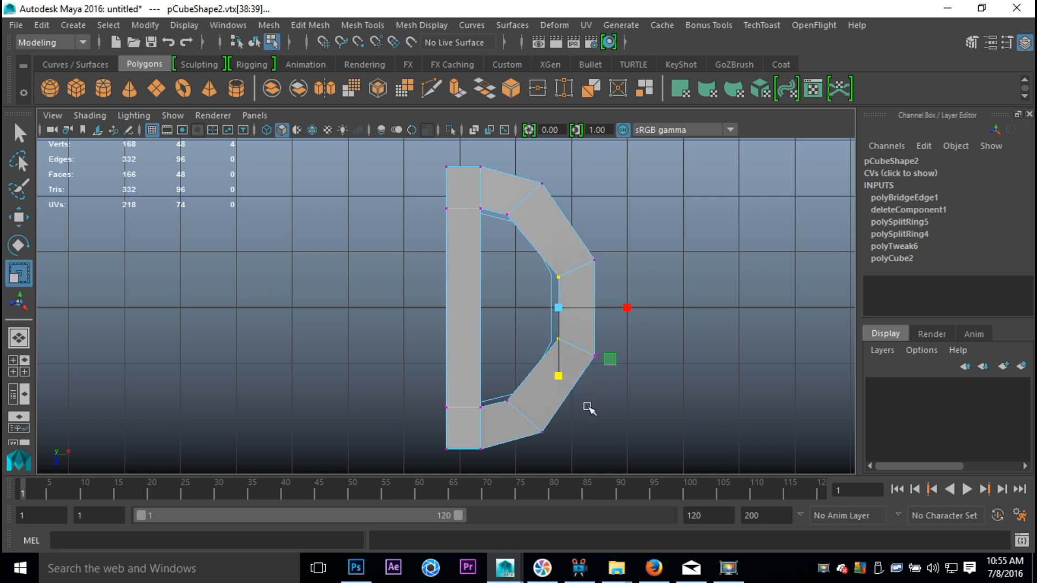
drag(556, 378, 562, 423)
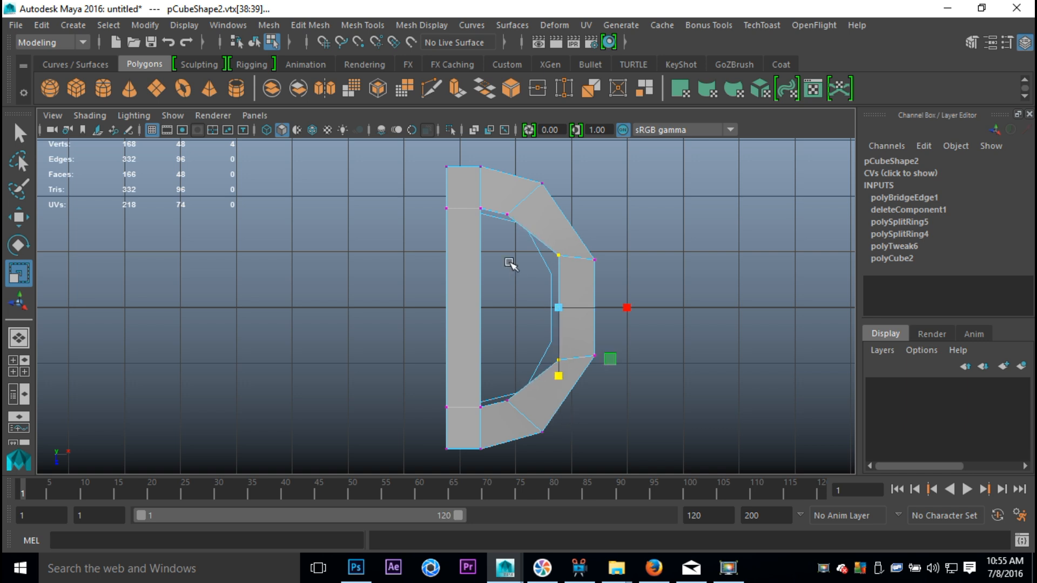
- Try moving the inner bend vertices at only one end of the loop outward and undo the move
drag(492, 205, 521, 233)
key(Caps_Lock)
drag(503, 389, 535, 430)
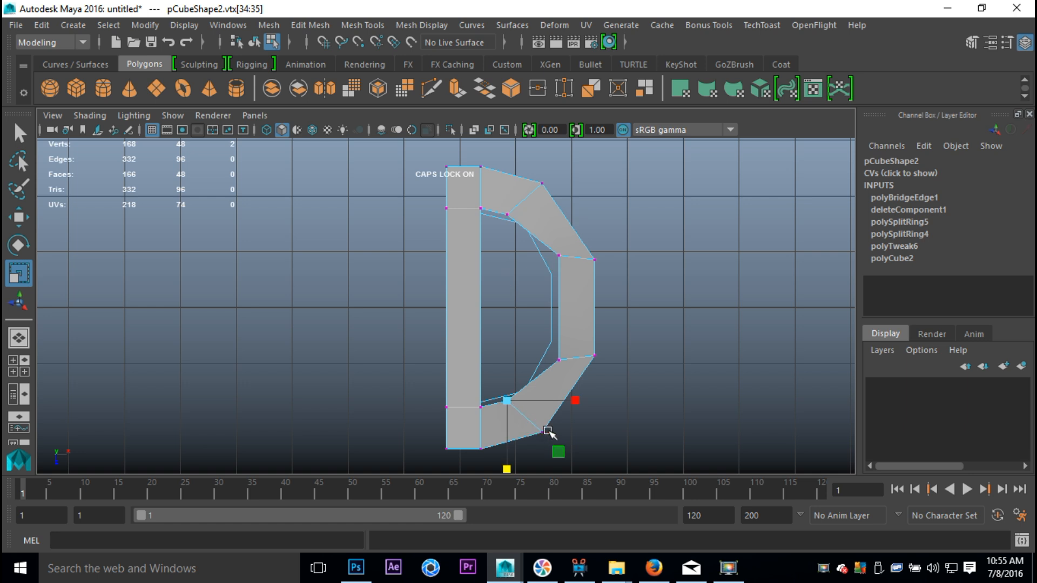
key(w)
drag(582, 400, 600, 400)
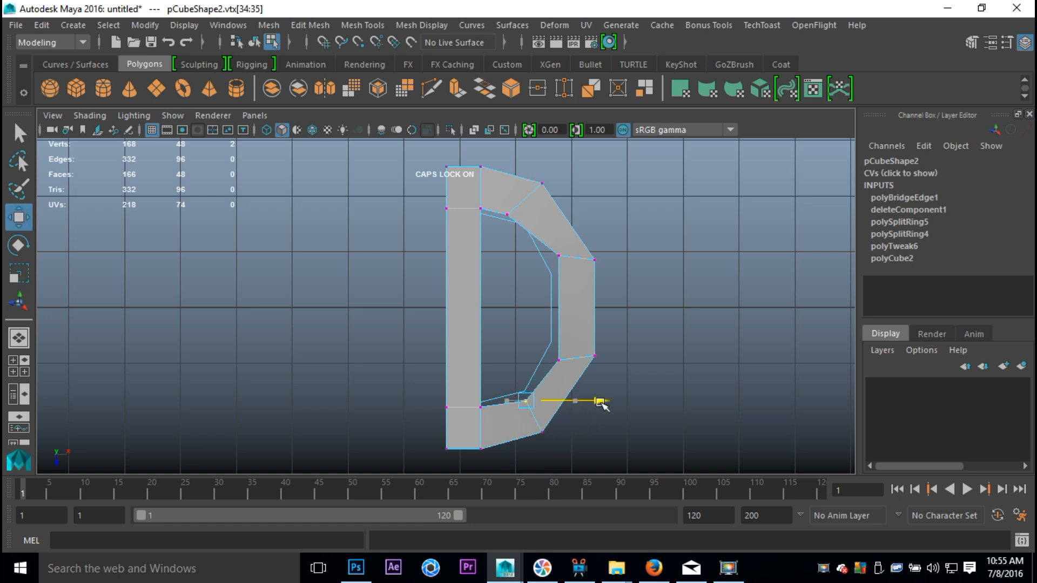
key(ctrl+z)
key(ctrl+z)
key(ctrl+z)
- Move the inner bend vertices at both ends outward and spread the slab's vertices beside the opening slightly farther apart
drag(487, 198, 537, 417)
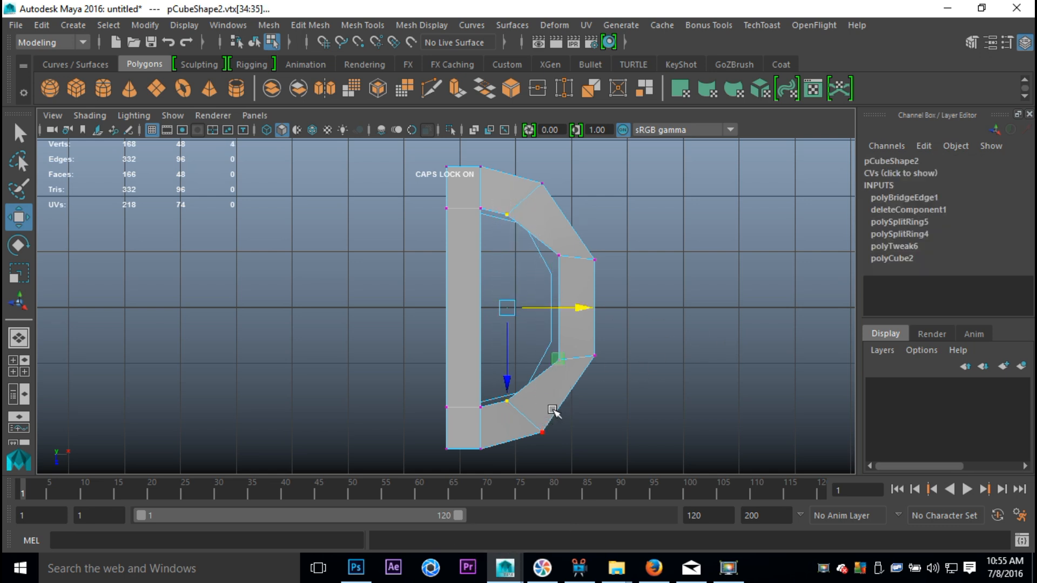
drag(587, 309, 609, 322)
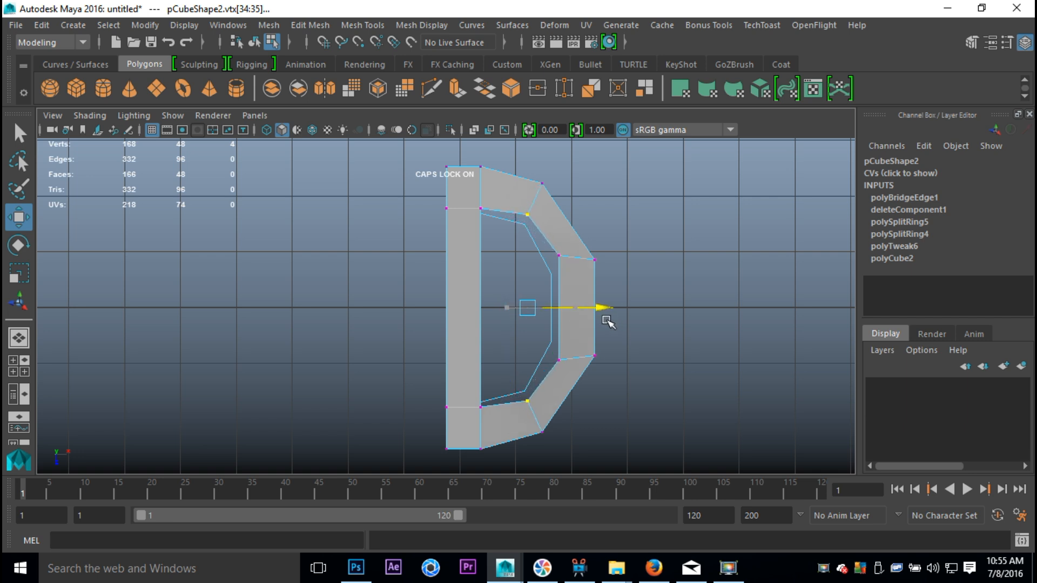
drag(469, 196, 504, 427)
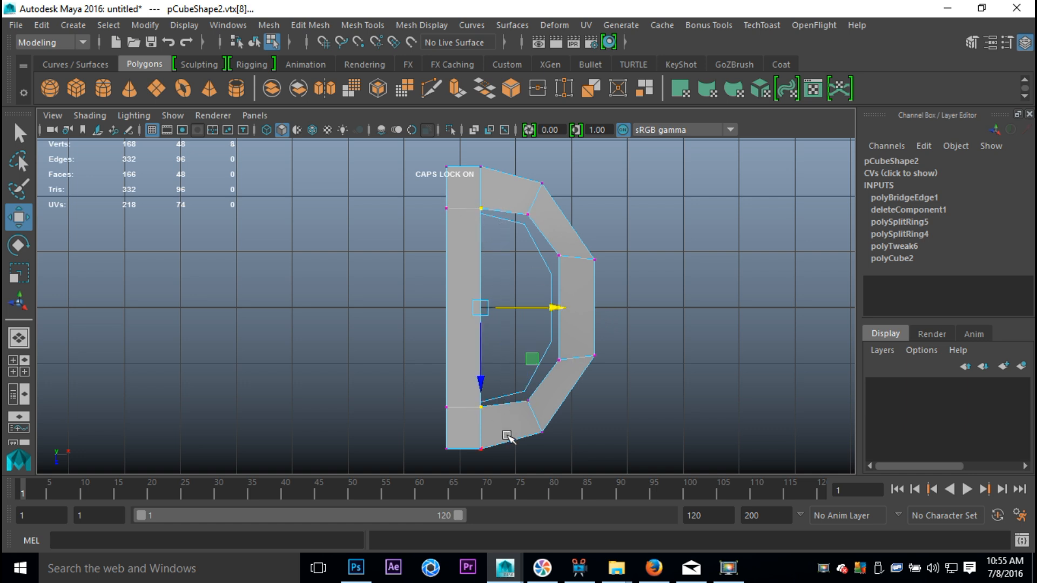
key(r)
drag(481, 377, 487, 384)
drag(402, 185, 461, 422)
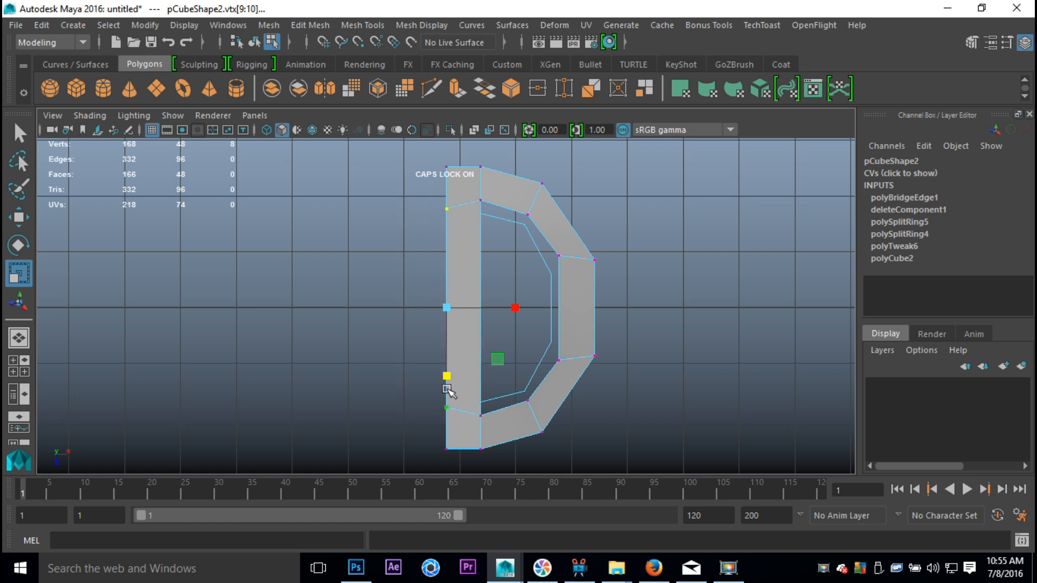
drag(451, 378, 454, 383)
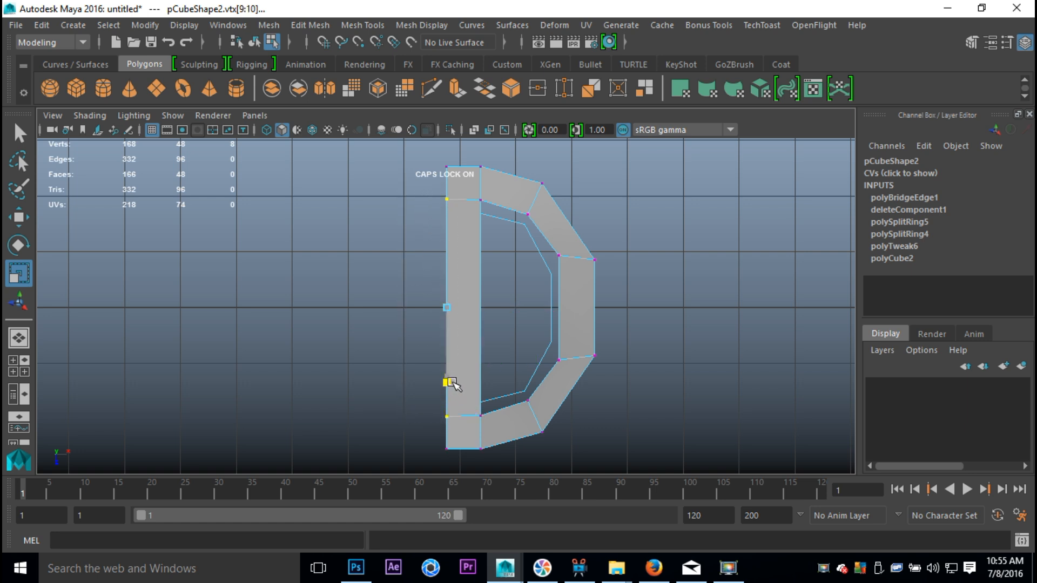
- Examine the reshaped loop from several angles in the perspective view and return to the four-view layout
click(18, 365)
key(space)
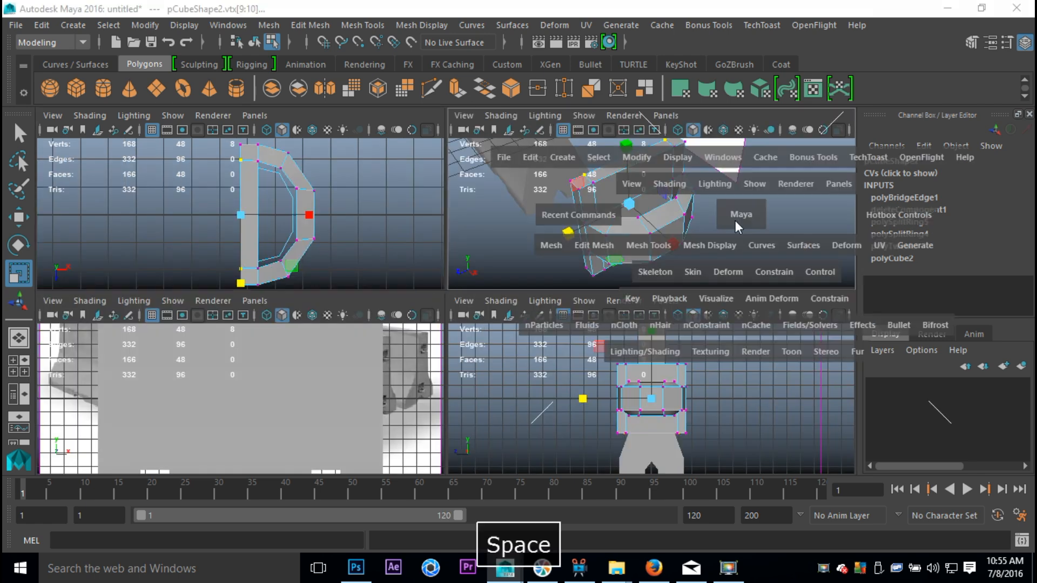
click(642, 296)
alt+drag(655, 322, 594, 371)
alt+drag(541, 323, 619, 392)
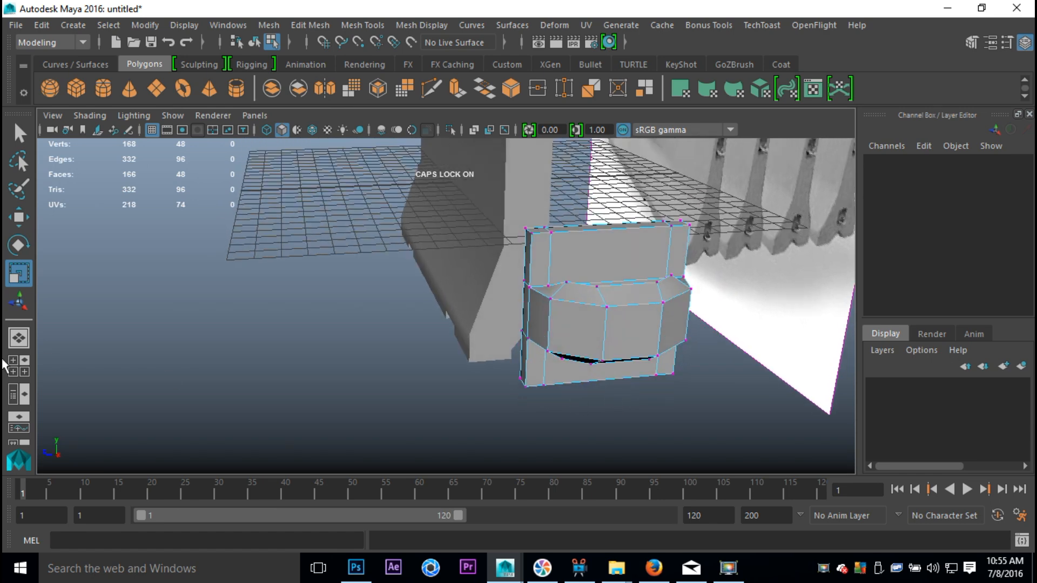
click(19, 365)
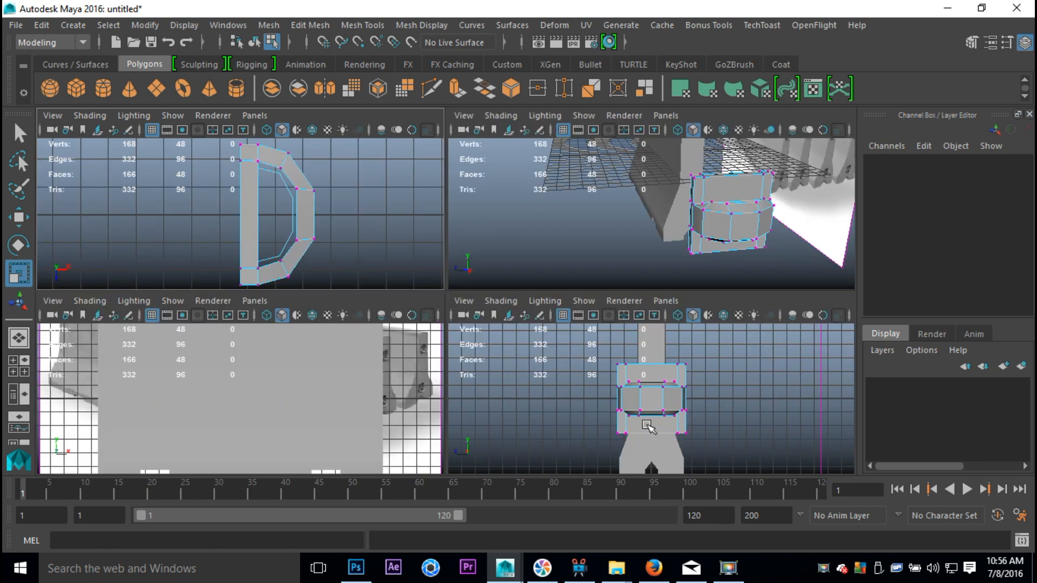
- Hide the barrier body so only the connector loop remains in the side view
key(space)
scroll(514, 386, up, 3)
click(520, 449)
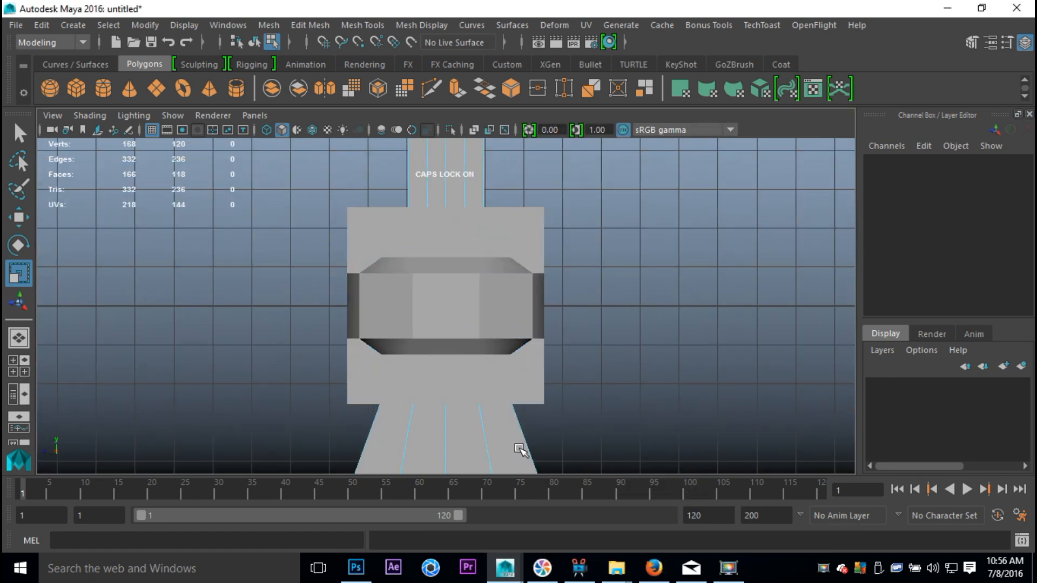
right_drag(468, 436, 549, 109)
click(538, 408)
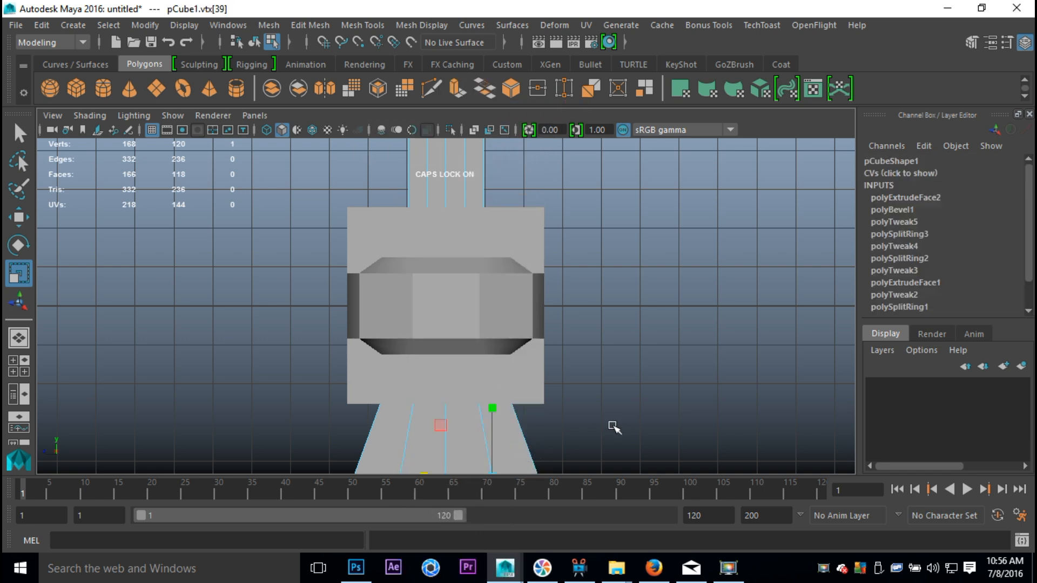
click(685, 332)
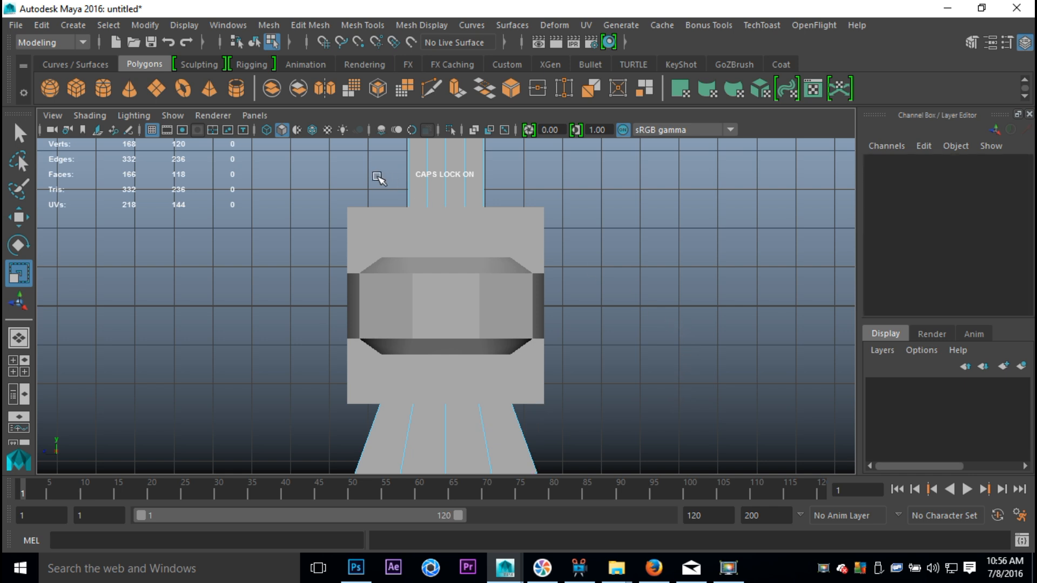
right_drag(499, 320, 573, 128)
right_drag(479, 236, 554, 108)
click(532, 276)
click(507, 433)
key(ctrl+h)
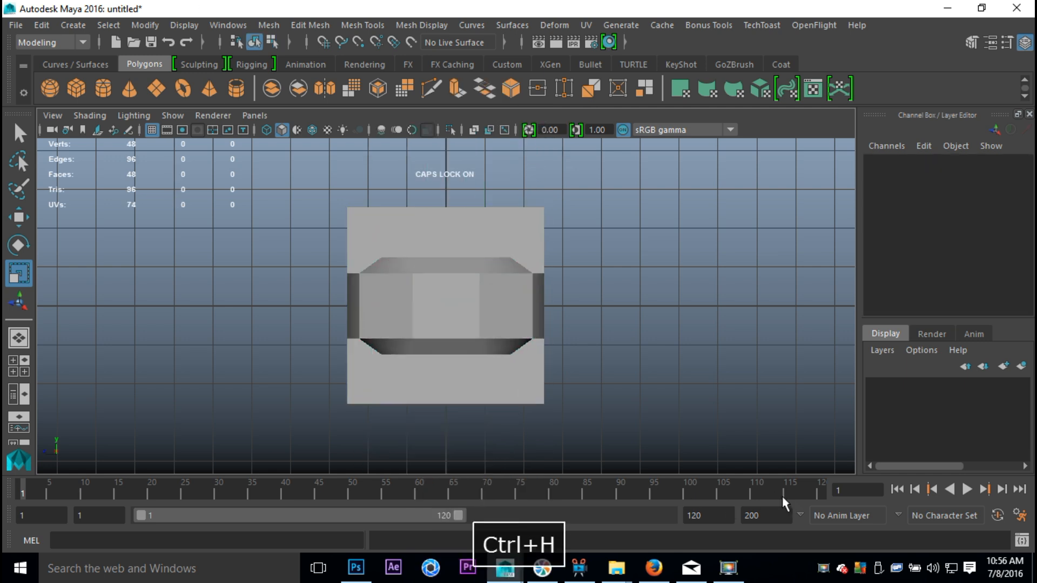
- Scale the upper and lower rows of inner loop vertices vertically toward each other to line up with the loop's horizontal edges
click(456, 310)
right_drag(416, 196, 413, 136)
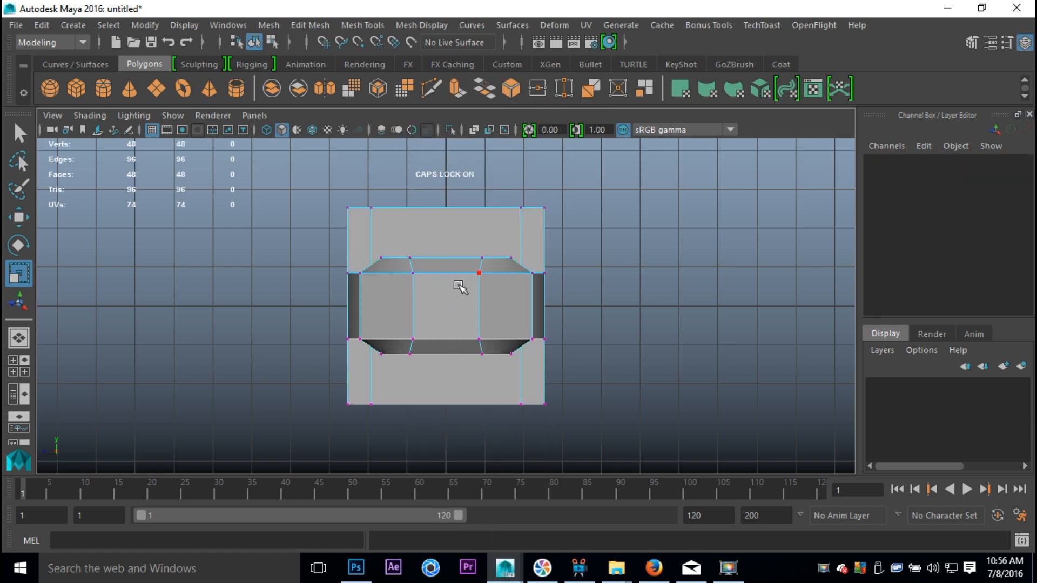
key(4)
scroll(543, 316, up, 2)
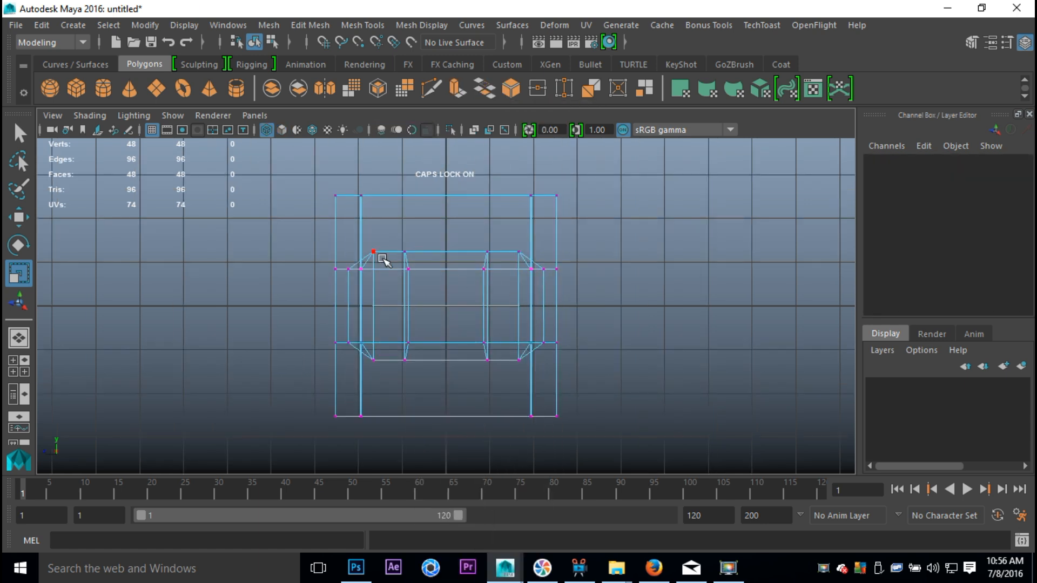
drag(349, 241, 549, 260)
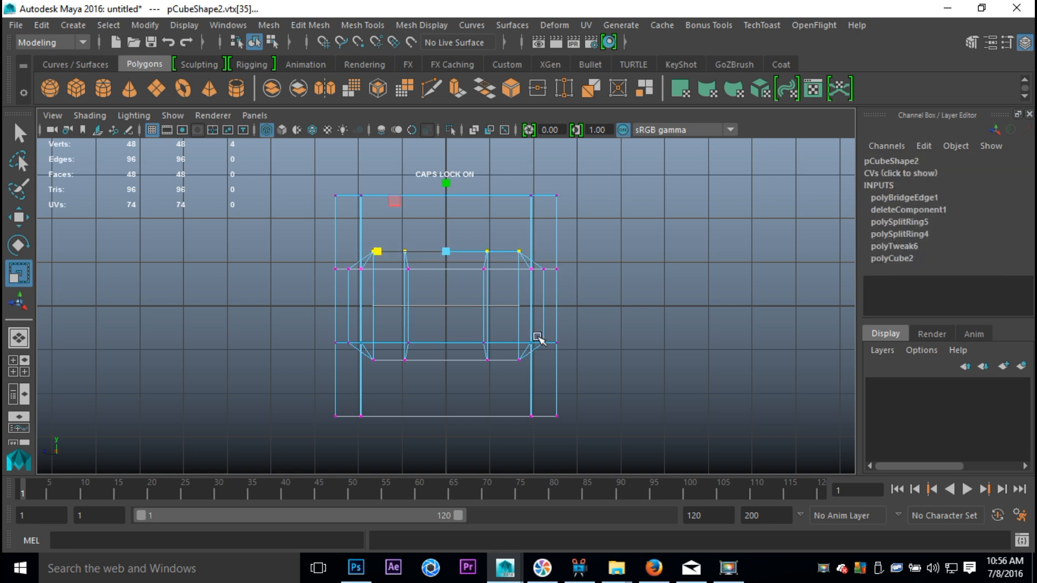
shift+drag(354, 373, 568, 362)
drag(449, 244, 457, 261)
click(28, 367)
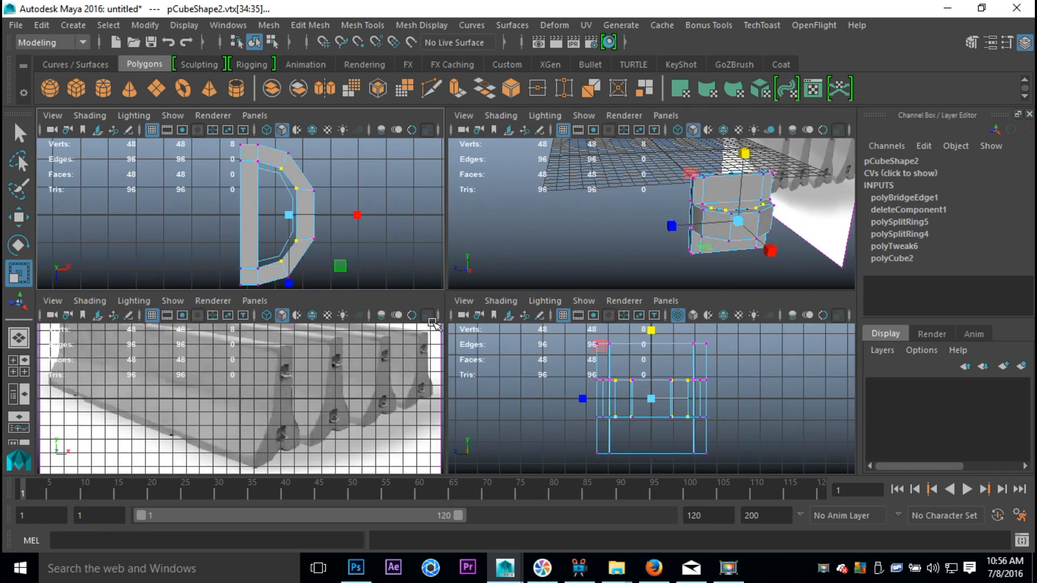
- Select the whole connector loop as an object in the perspective view and show all hidden objects
key(space)
click(429, 331)
alt+drag(444, 329, 558, 341)
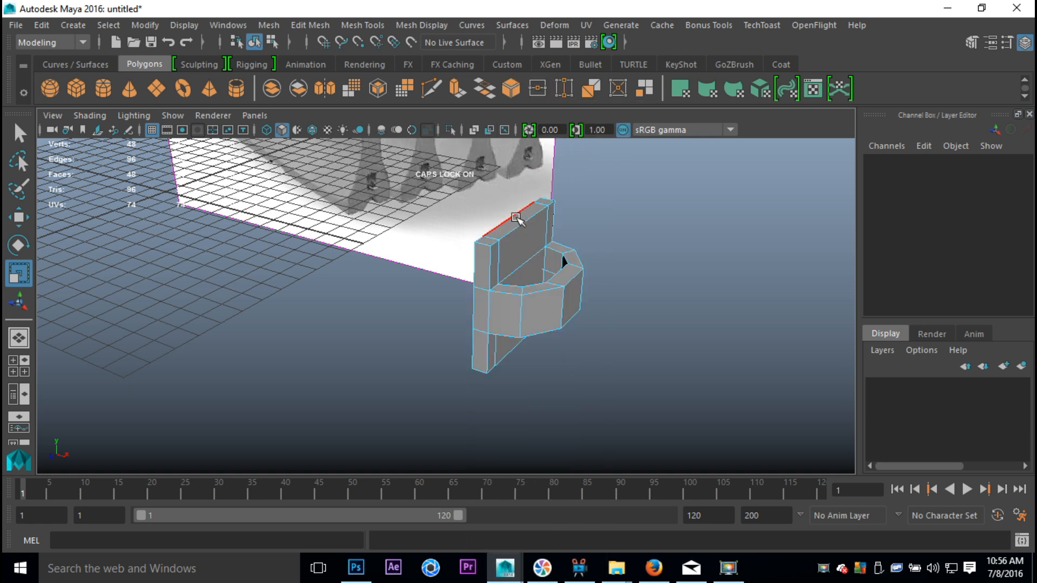
right_click(558, 155)
click(593, 108)
click(542, 235)
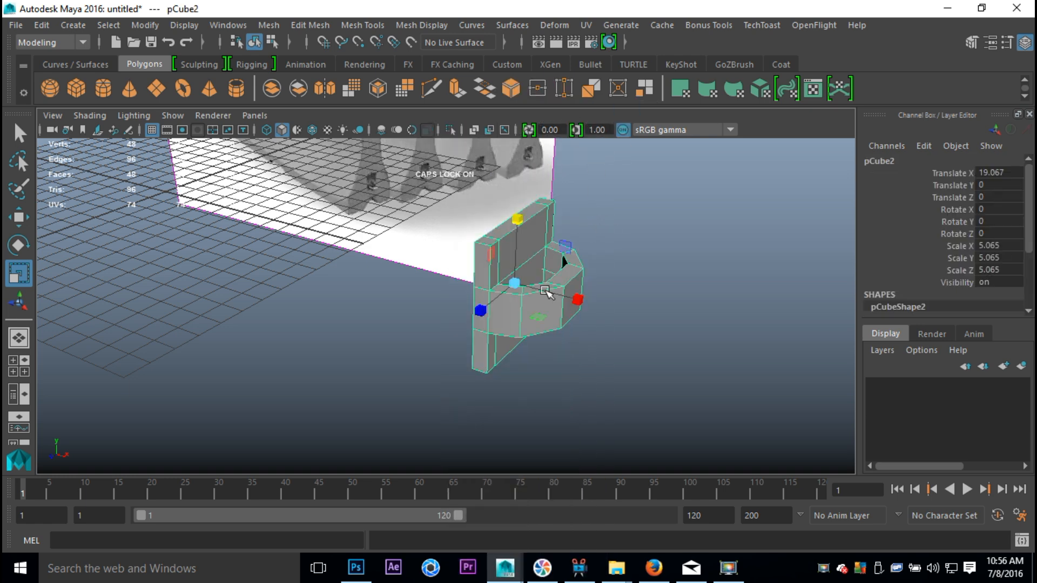
scroll(567, 324, down, 3)
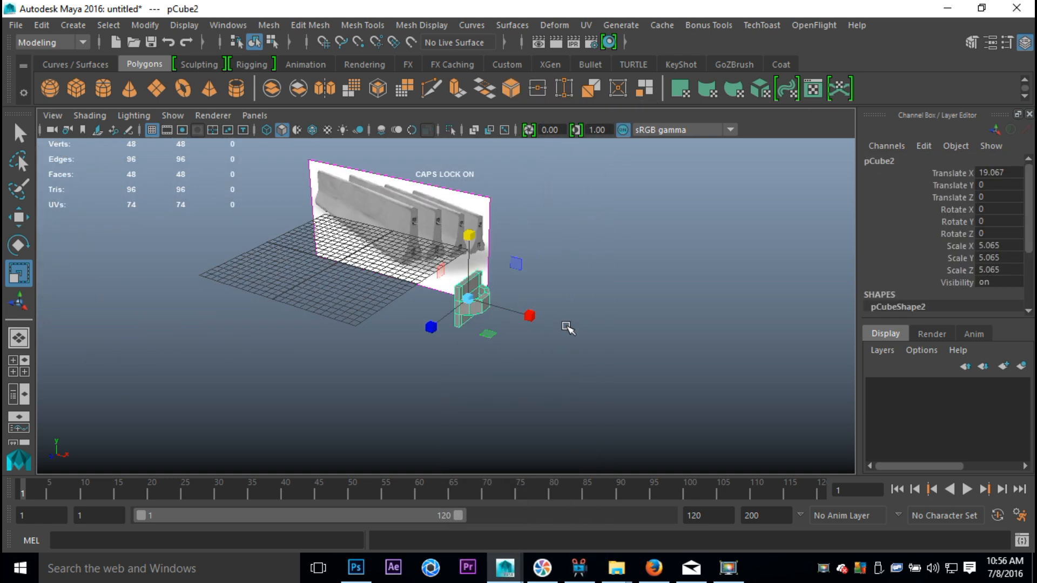
click(184, 25)
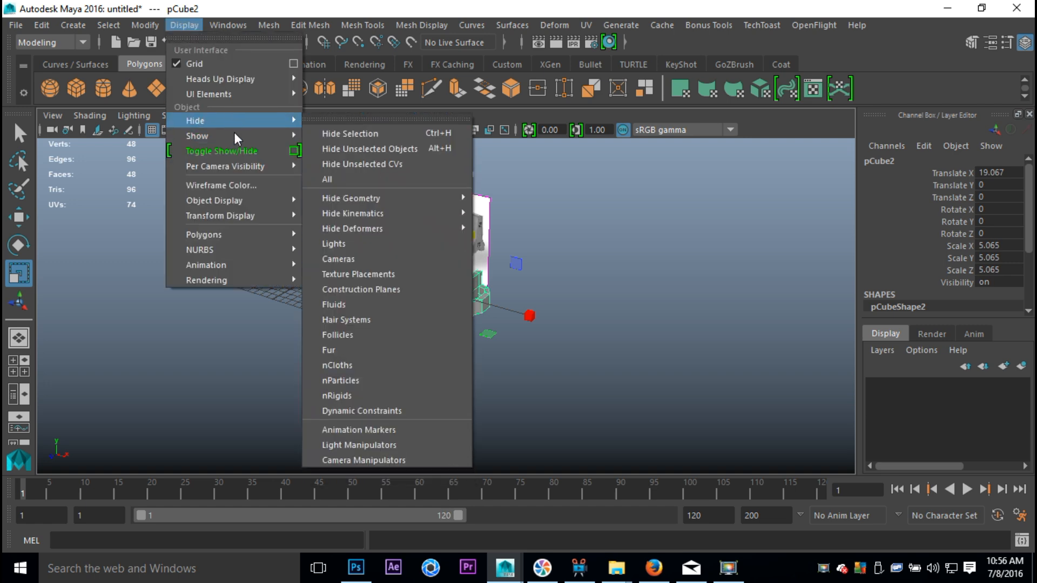
mouse_move(221, 136)
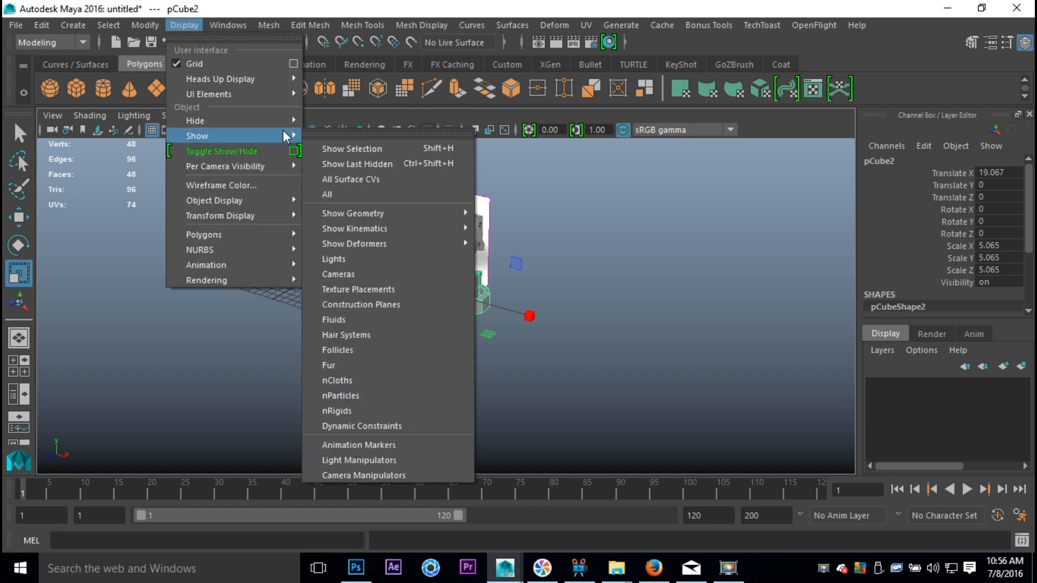
click(336, 195)
- Try moving the loop against the barrier's end and scaling it down uniformly, and undo the changes
alt+drag(583, 350, 625, 393)
key(w)
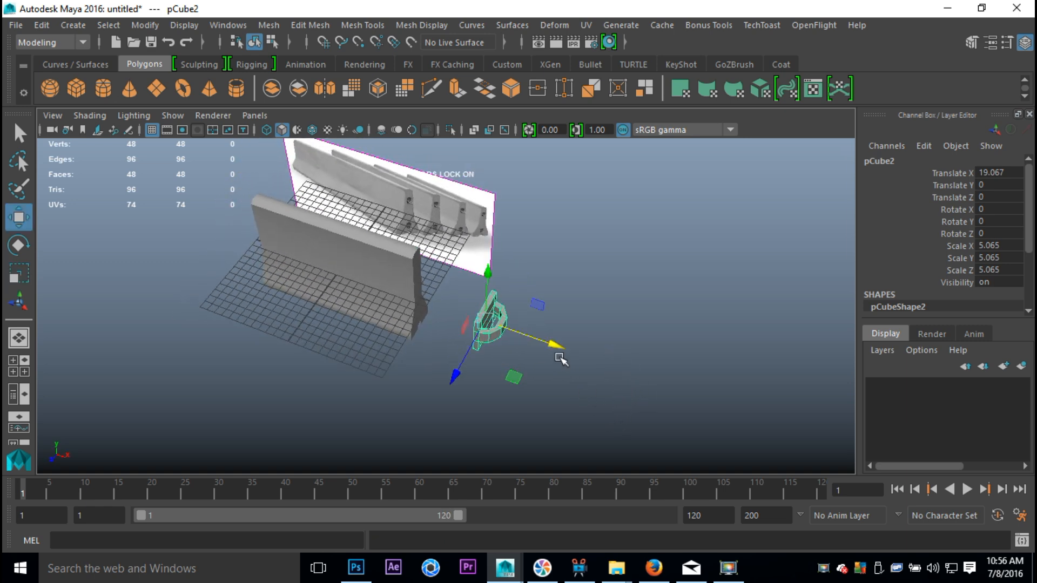
drag(556, 348, 488, 323)
key(f)
key(r)
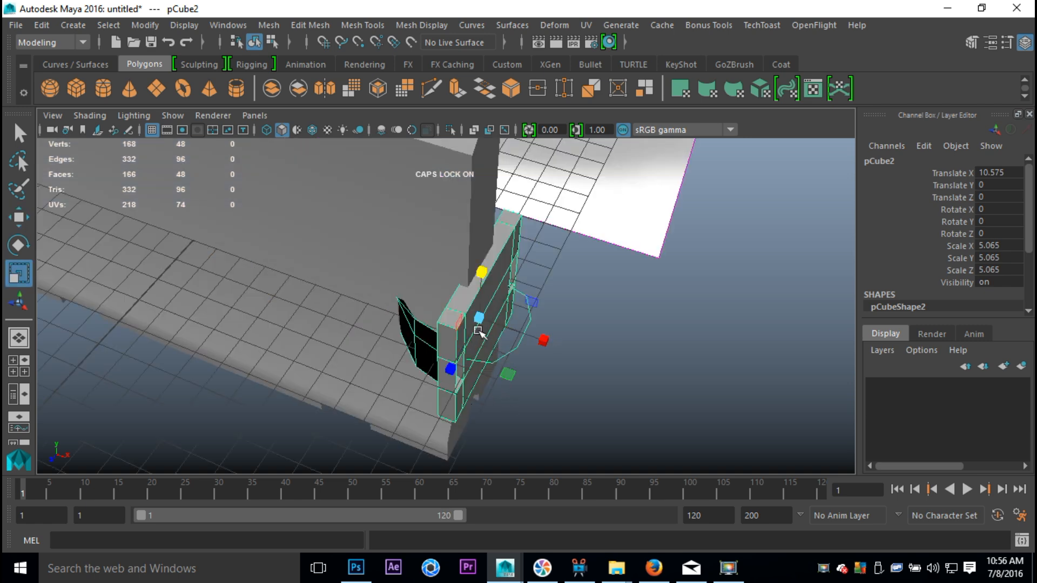
drag(479, 317, 380, 342)
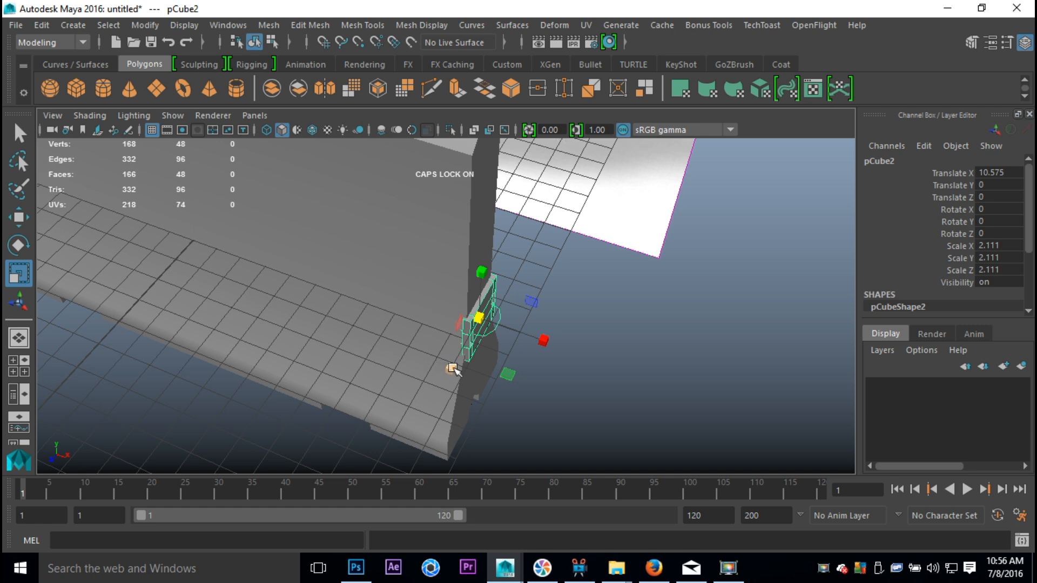
key(ctrl+z)
key(ctrl+z)
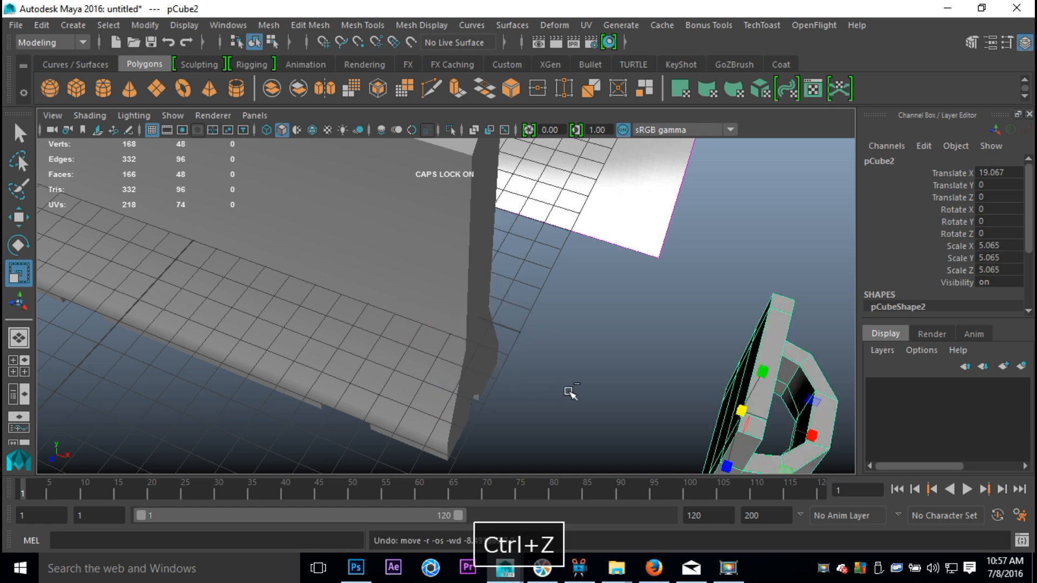
key(ctrl+z)
key(w)
mouse_move(713, 398)
mouse_down()
mouse_move(666, 386)
mouse_move(695, 397)
mouse_up()
key(ctrl+z)
- Delete the construction history of the connector loop
click(747, 301)
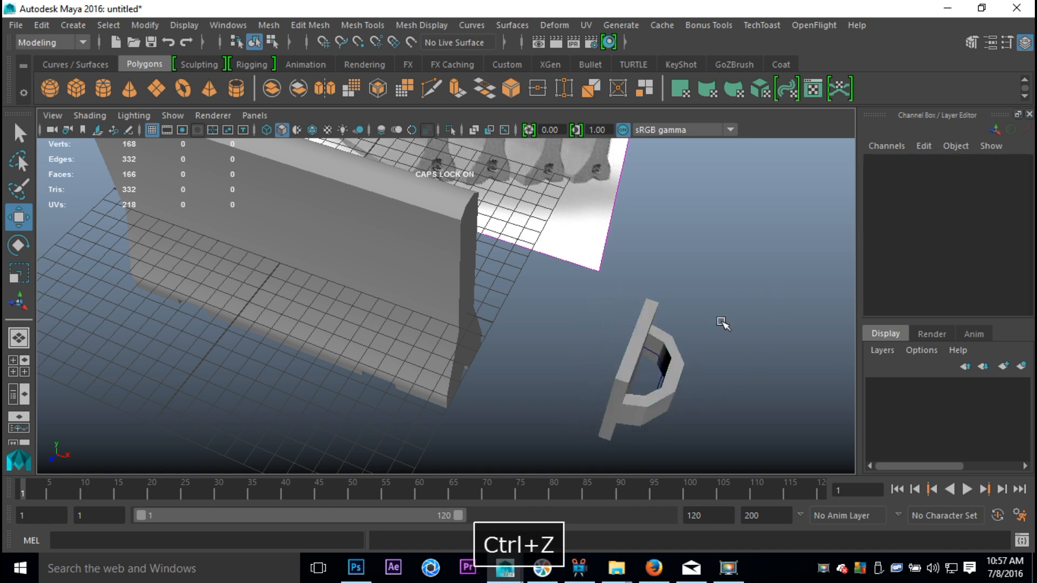
click(628, 373)
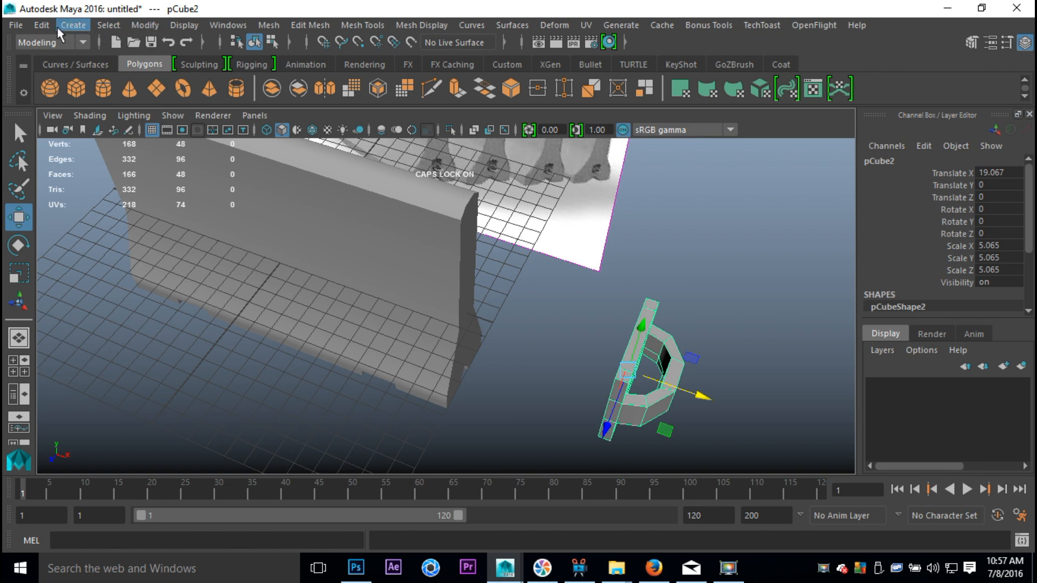
click(42, 25)
mouse_move(128, 204)
click(247, 218)
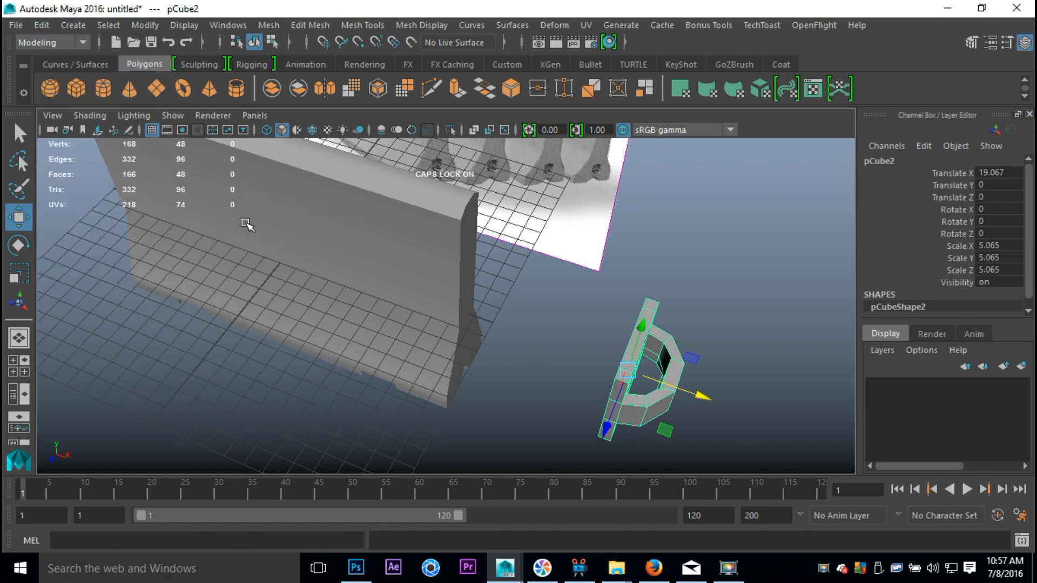
- Move the loop along X to about 10.773 at the barrier's end and scale it uniformly to about 1.16
click(784, 260)
click(670, 411)
drag(701, 397, 531, 361)
key(r)
drag(470, 318, 431, 364)
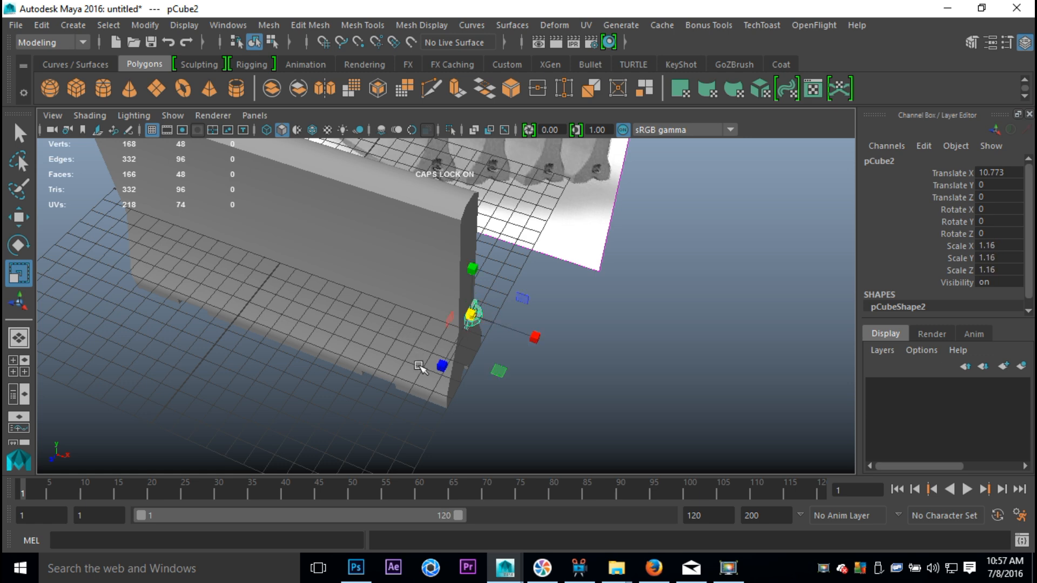
- Set the loop flush against the barrier's end face at X about 10.59 and lower it to Y about -3.487
key(f)
alt+drag(522, 384, 475, 391)
key(w)
drag(487, 345, 470, 331)
scroll(470, 331, down, 5)
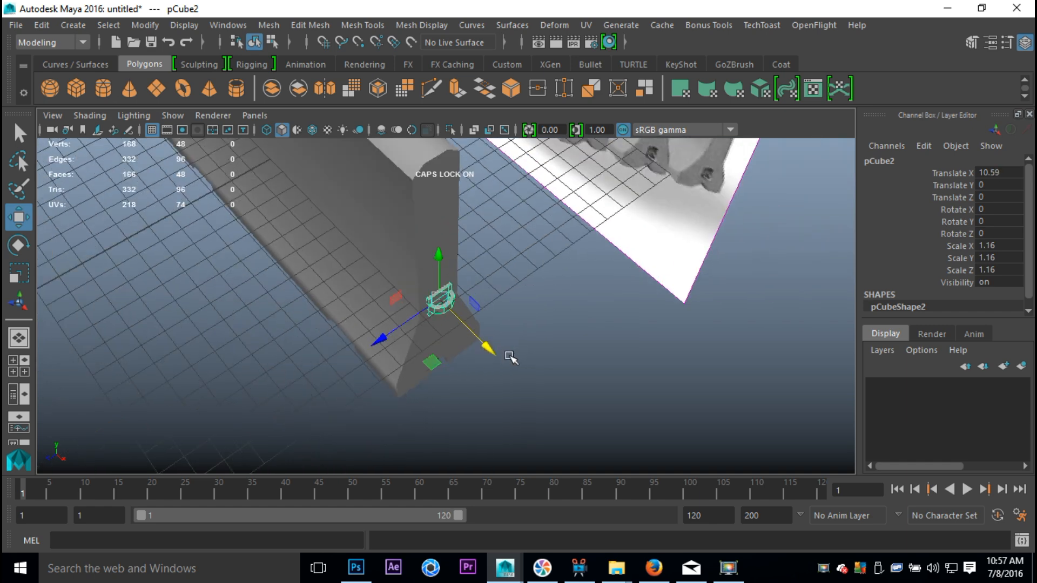
alt+drag(534, 349, 511, 309)
drag(442, 240, 462, 321)
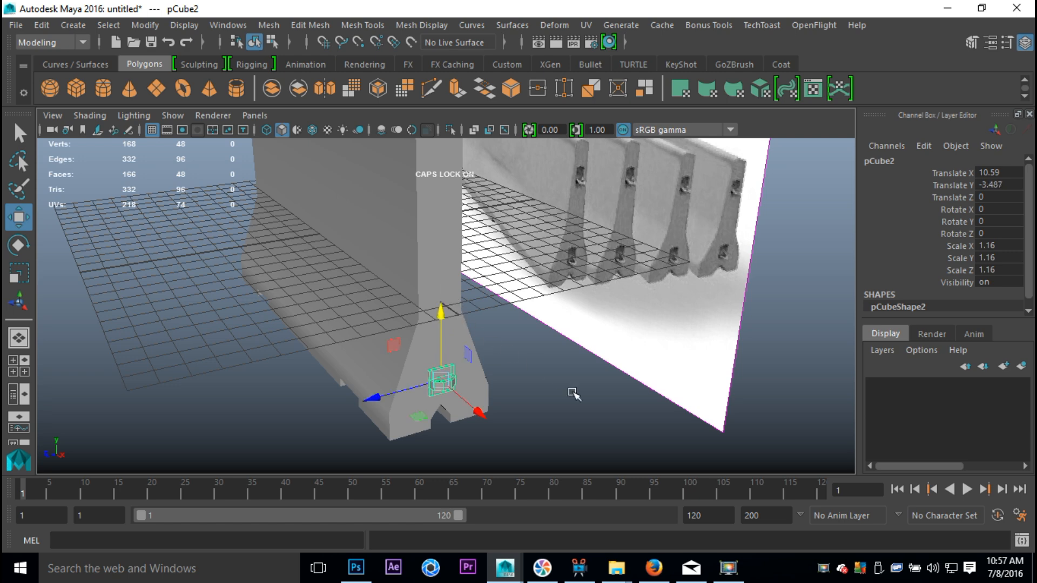
- Try softening all edges of the connector loop and undo the softening
scroll(562, 351, up, 8)
alt+middle_drag(550, 372, 516, 281)
mouse_move(513, 294)
alt+mouse_down()
mouse_move(548, 299)
mouse_move(527, 301)
alt+mouse_up()
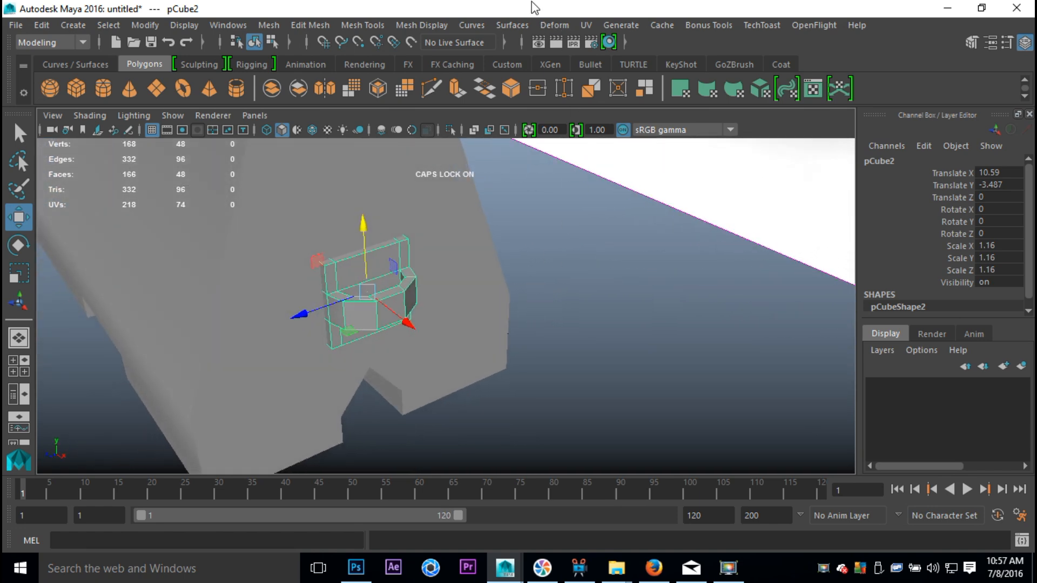
click(437, 28)
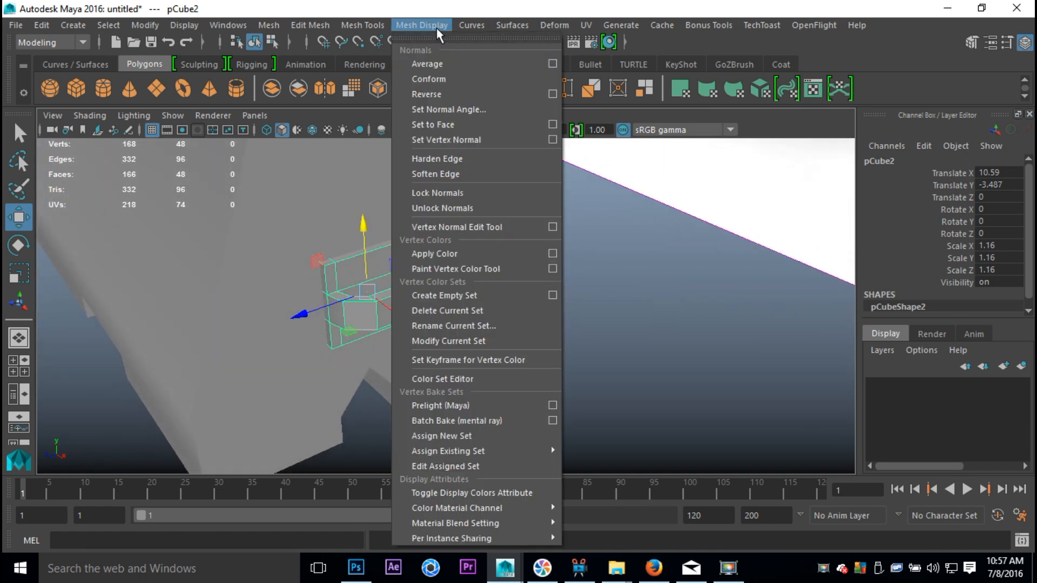
click(453, 173)
click(557, 243)
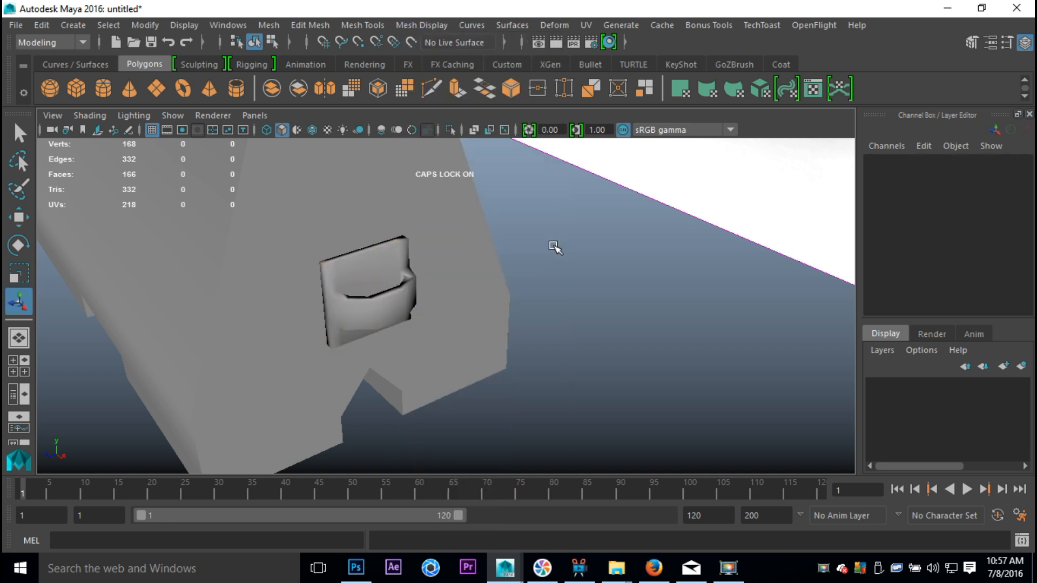
alt+drag(478, 288, 504, 291)
click(351, 318)
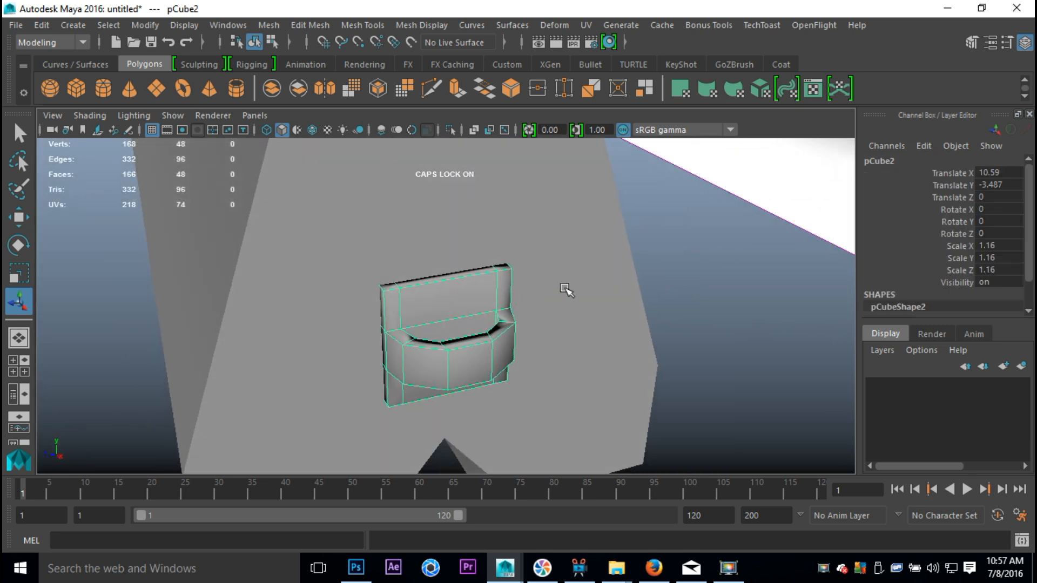
key(ctrl+z)
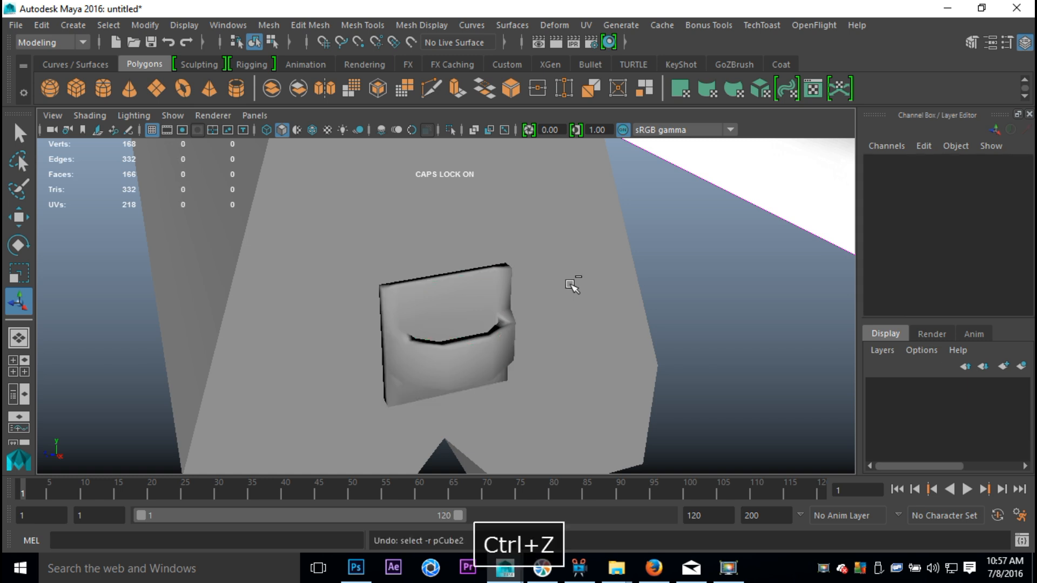
key(ctrl+z)
key(ctrl+z)
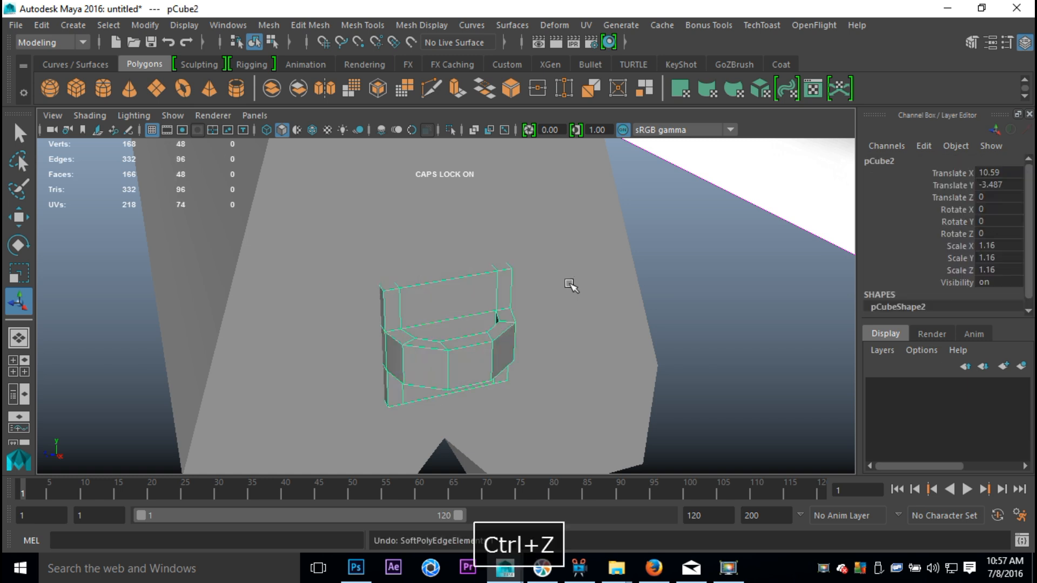
- Insert three edge loops at equal distance from edge, close to the slab's upper, lower and side edges, continuing around the loop
click(400, 24)
mouse_move(377, 24)
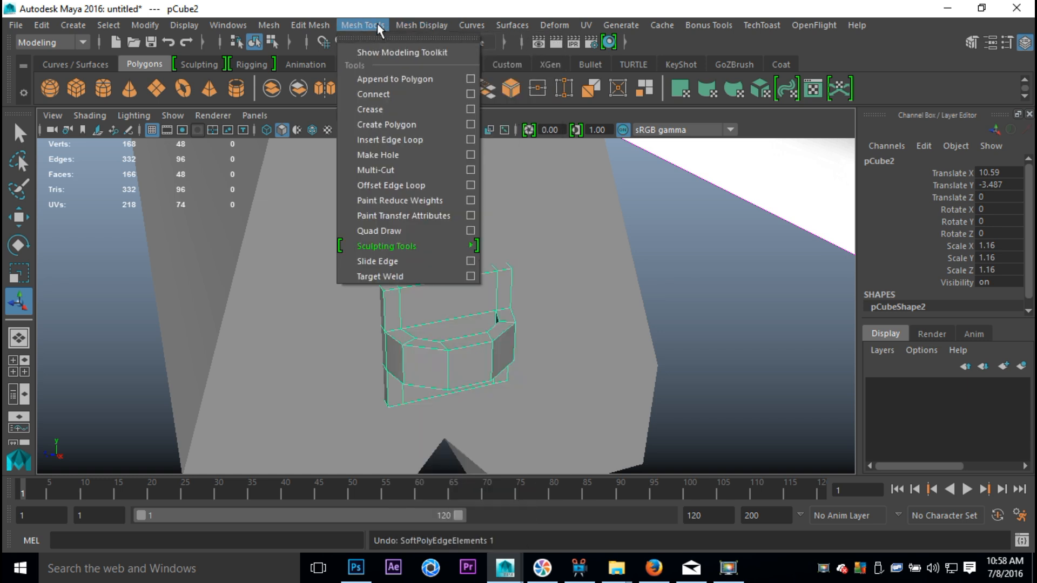
click(471, 140)
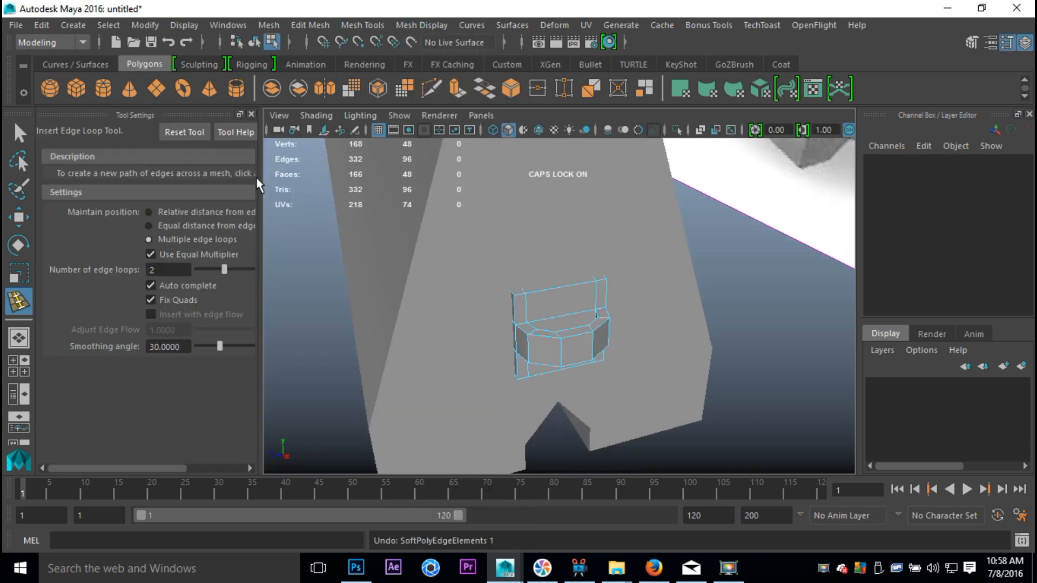
click(149, 226)
scroll(463, 340, up, 3)
drag(477, 305, 479, 298)
drag(490, 424, 492, 431)
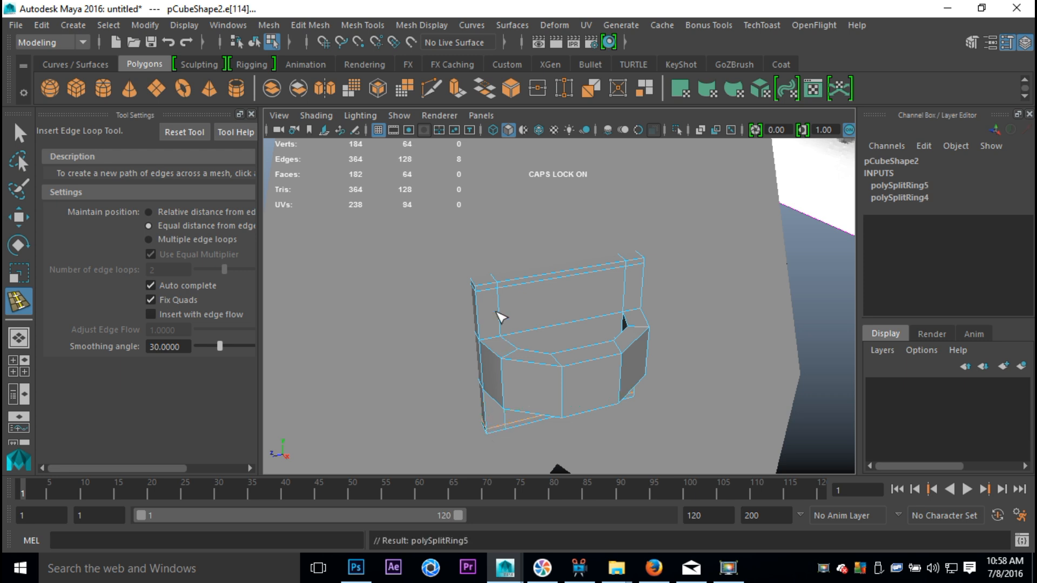
drag(489, 290, 488, 291)
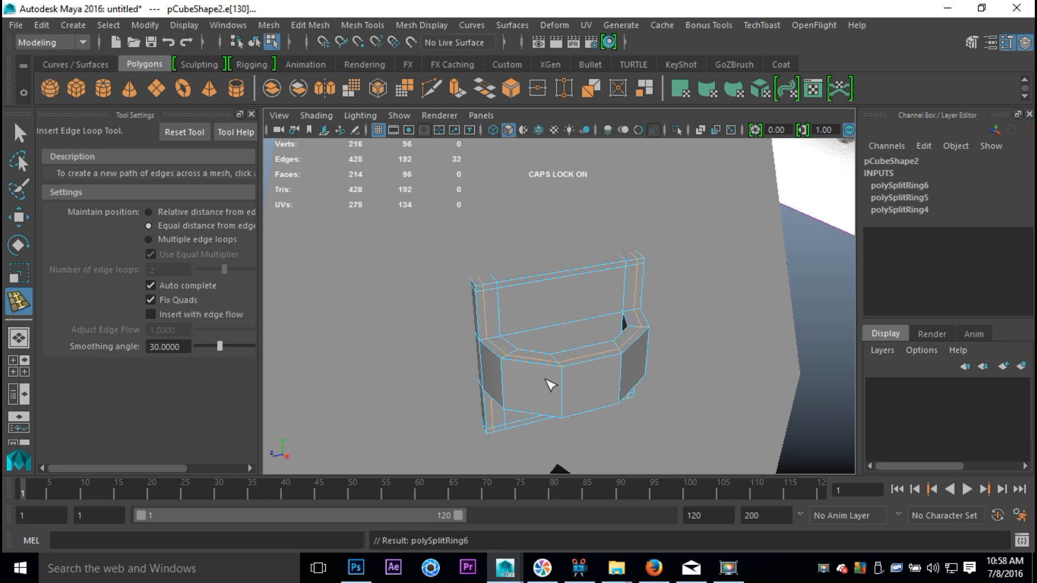
- Try softening all edges of the connector loop, inspect its shading up close, and undo the softening
key(q)
right_drag(560, 303, 622, 111)
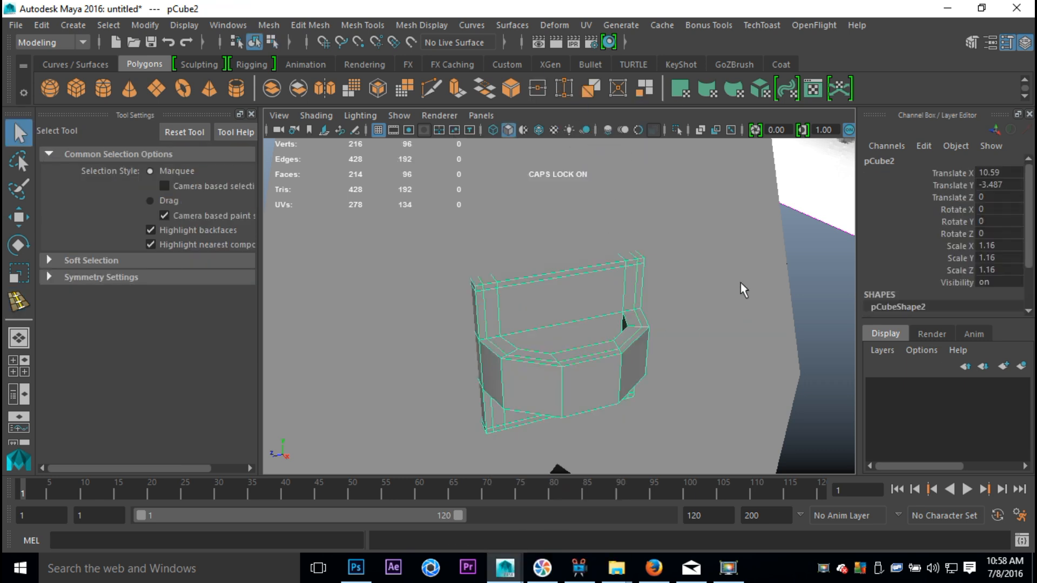
click(309, 25)
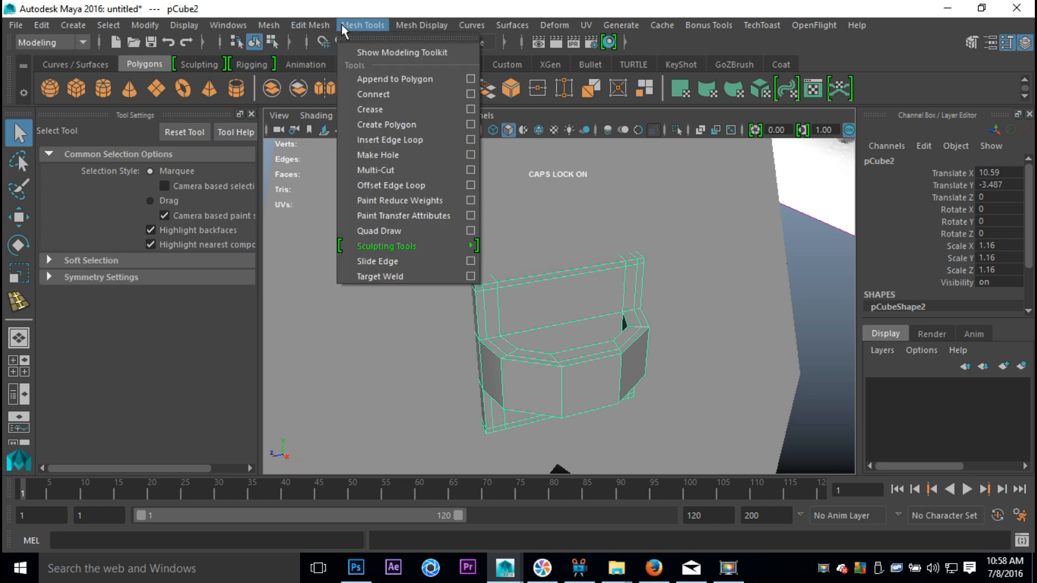
mouse_move(365, 23)
mouse_move(421, 25)
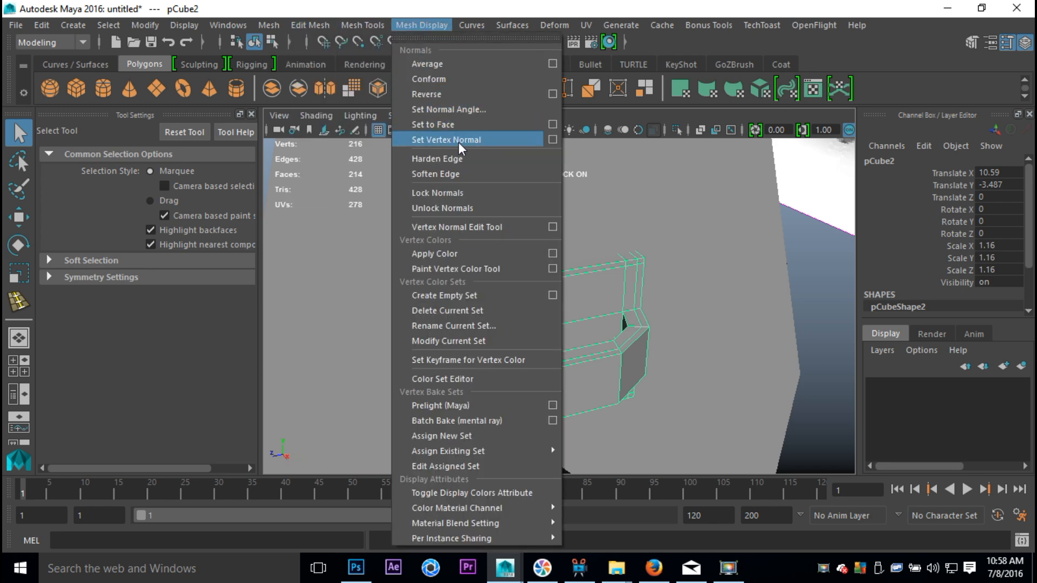
click(458, 171)
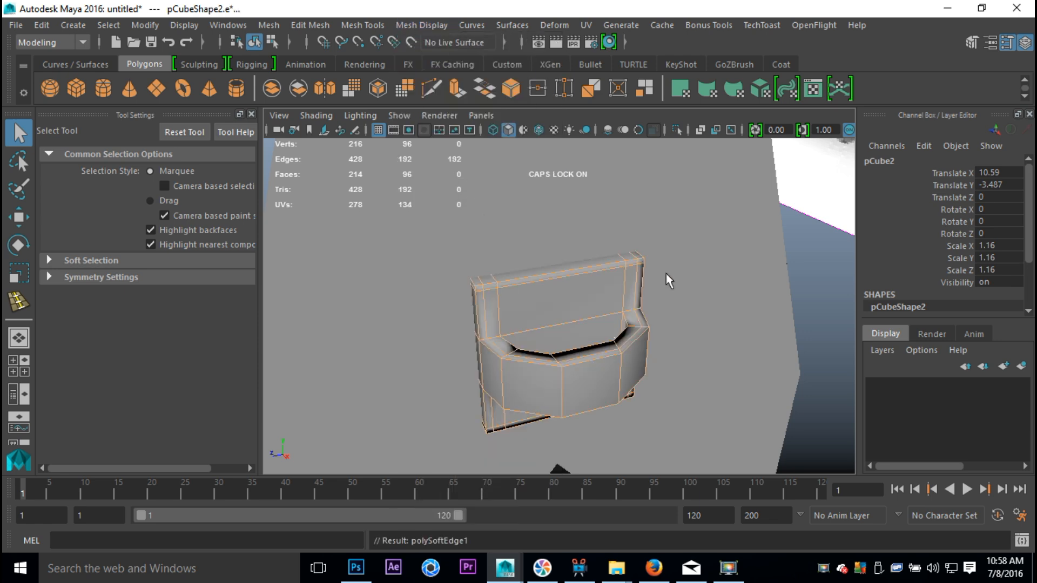
click(821, 192)
alt+drag(782, 210, 618, 325)
scroll(618, 325, up, 10)
alt+drag(629, 384, 613, 363)
click(613, 361)
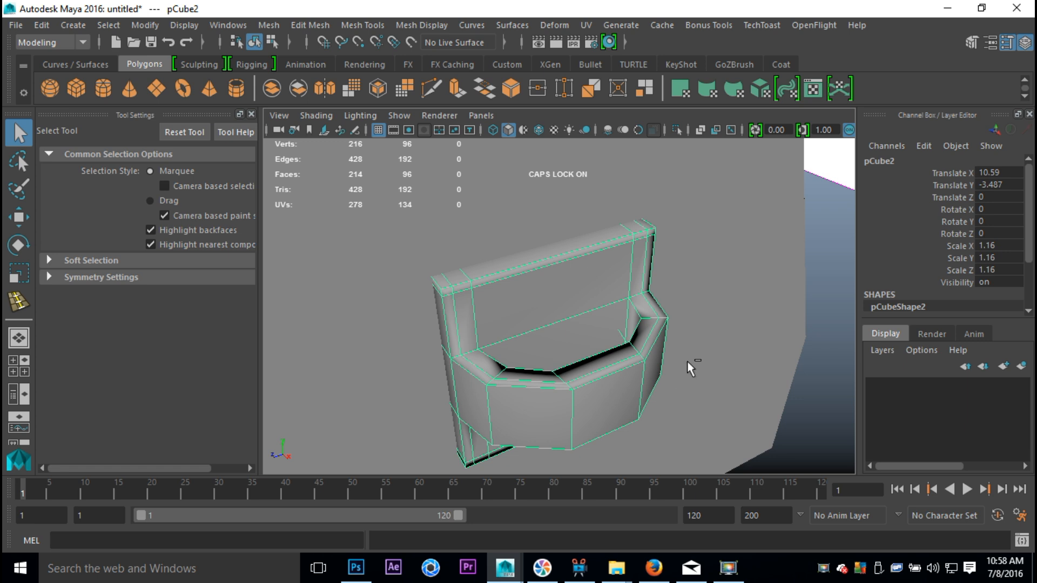
key(ctrl+z)
key(ctrl+z)
key(ctrl+z)
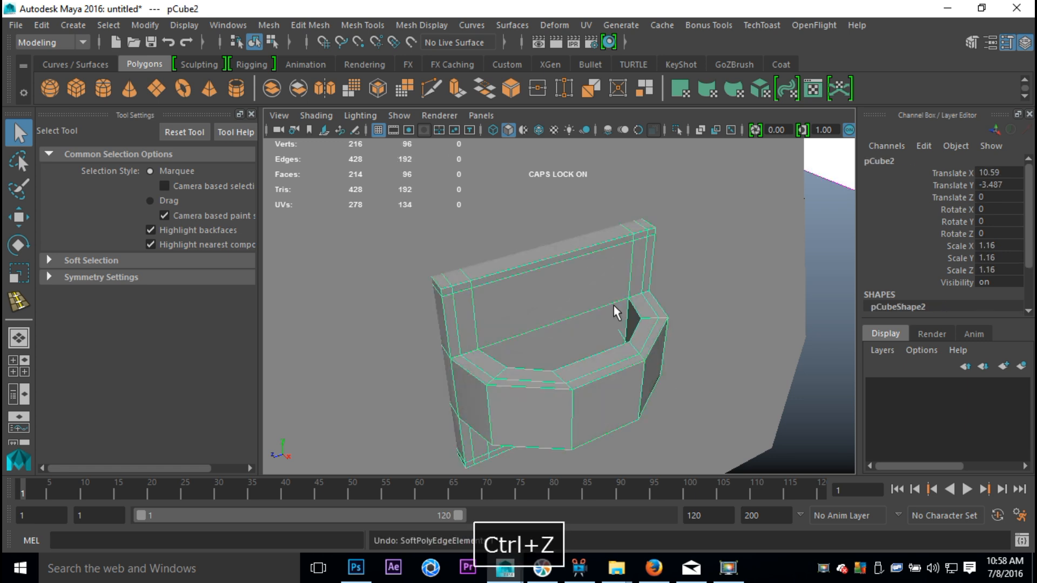
- Insert one more edge loop at equal distance from edge, close to the connector loop's inner edge, and close the tool settings
click(419, 25)
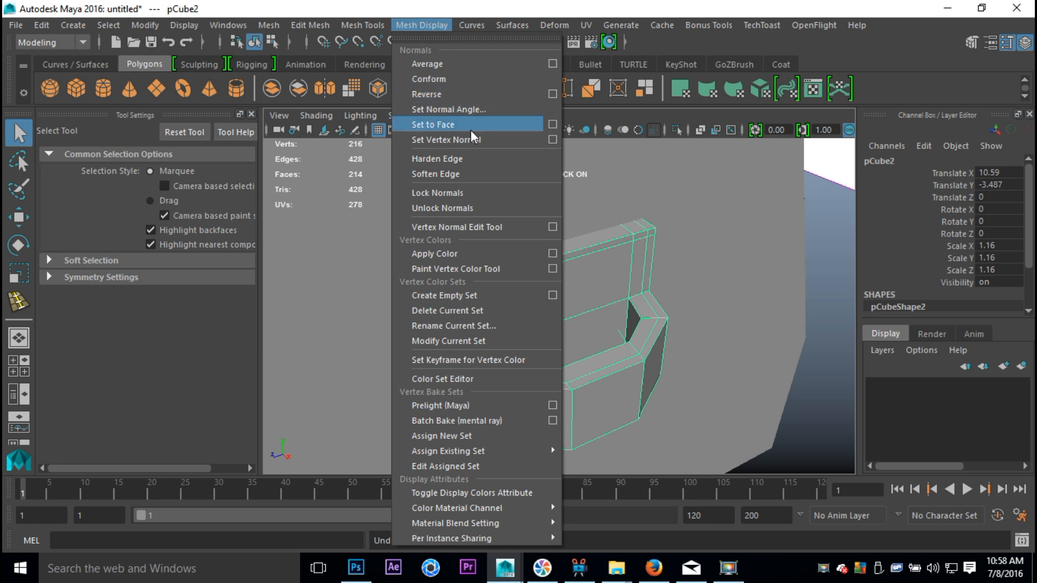
click(362, 25)
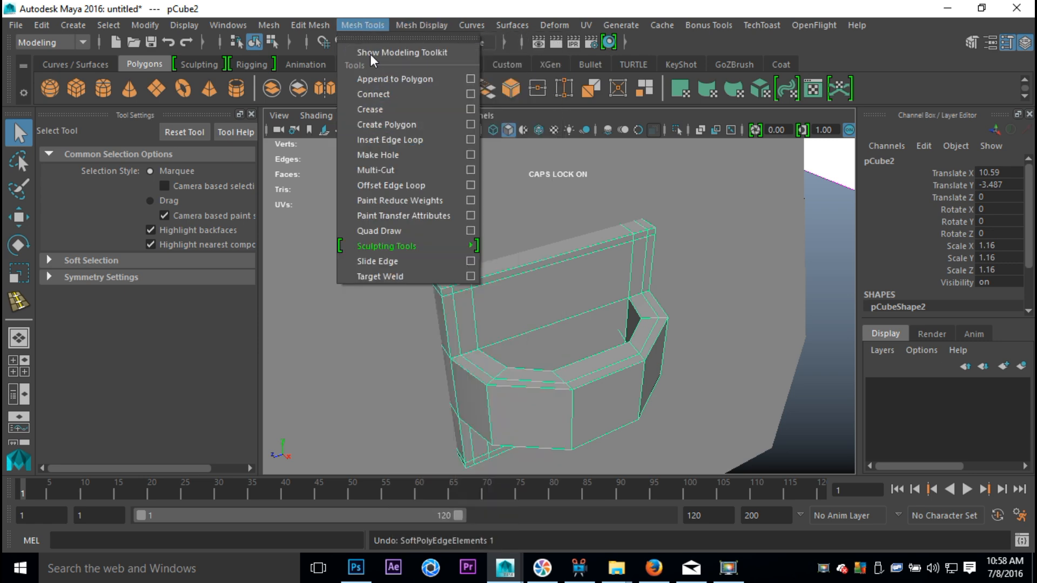
click(429, 140)
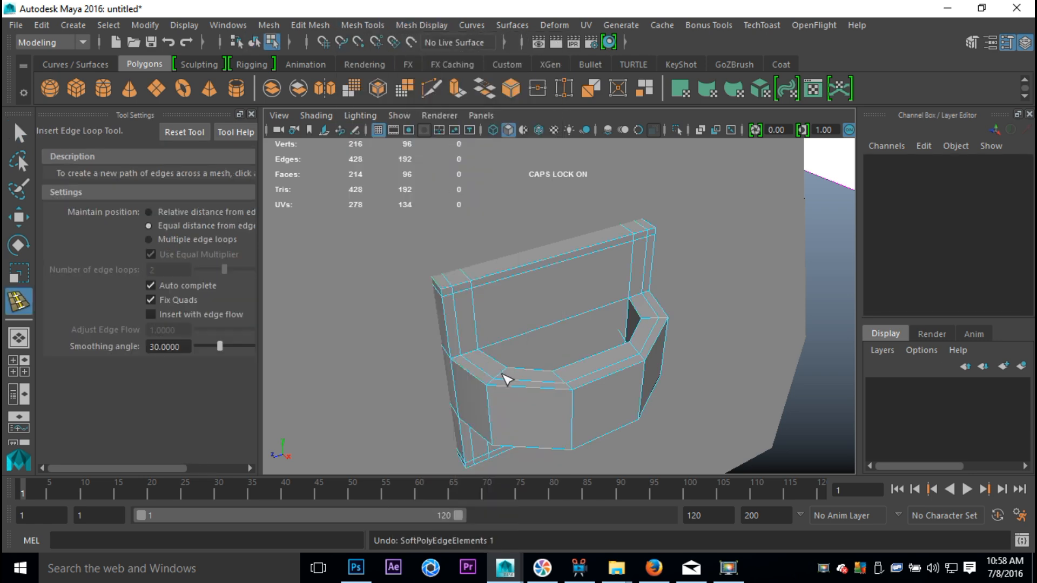
click(506, 380)
click(510, 378)
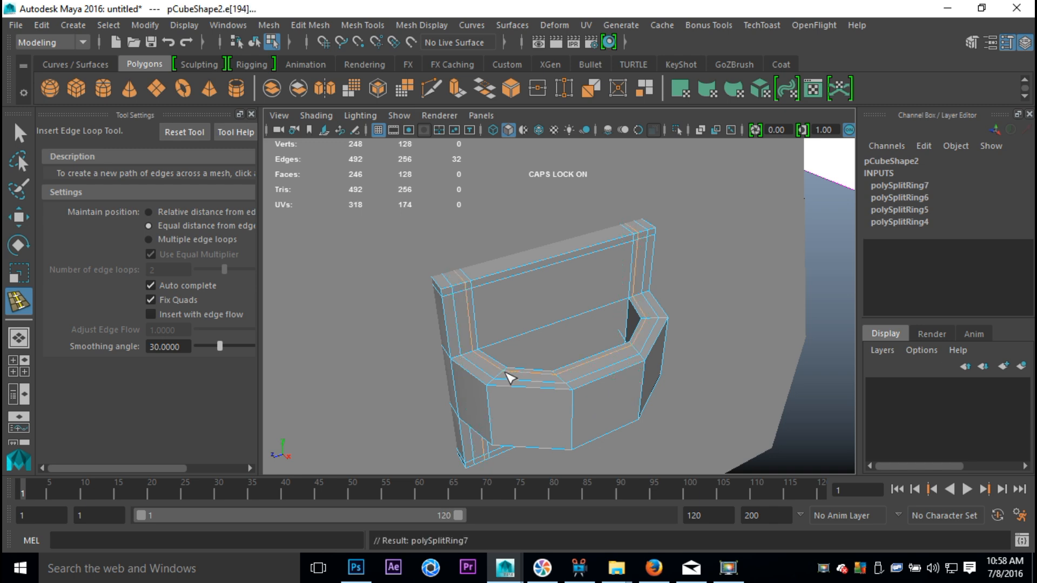
click(251, 115)
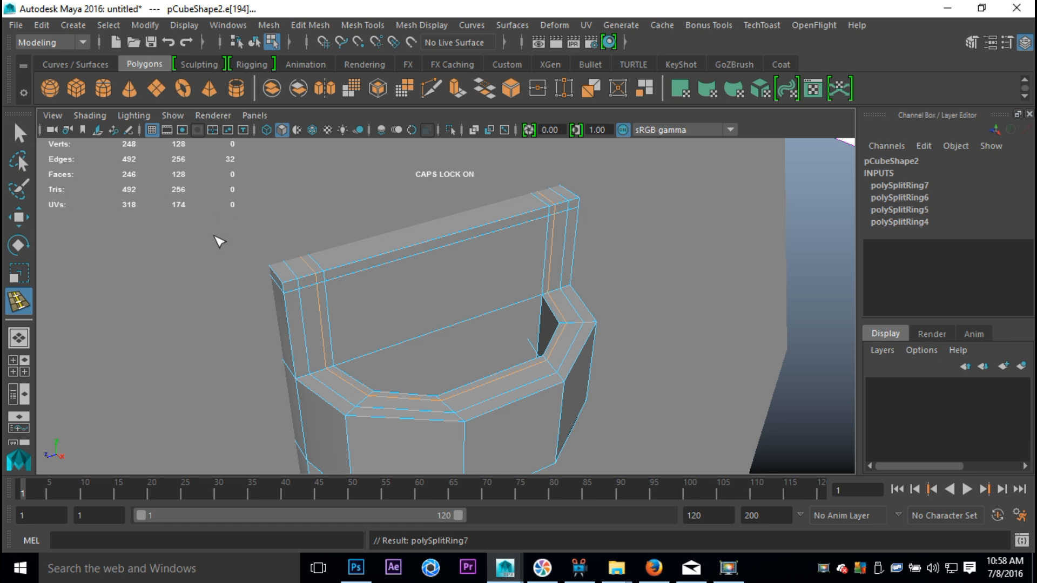
right_drag(411, 286, 451, 205)
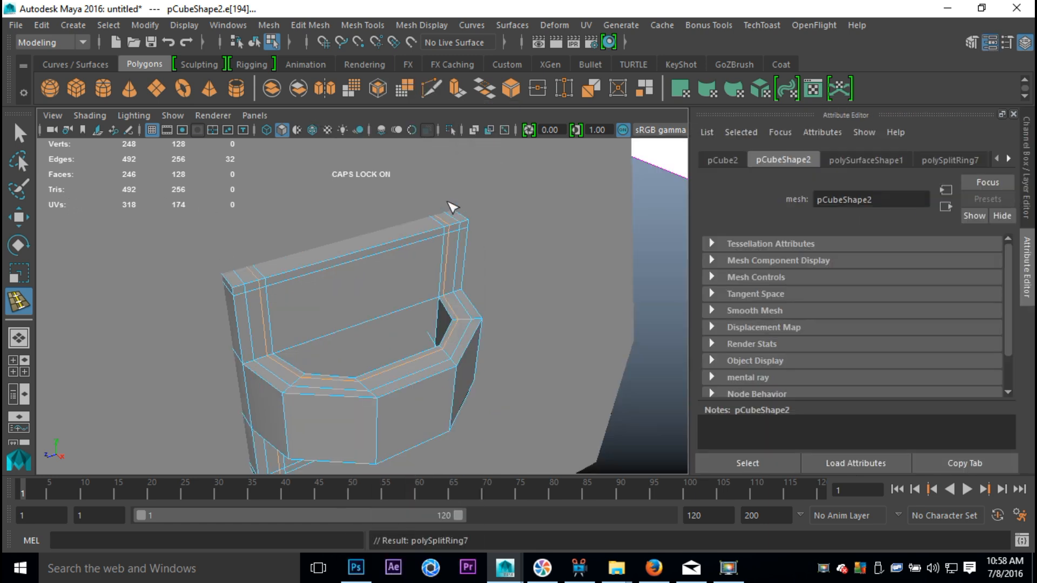
- Return to object selection and soften all edges of the connector loop
key(q)
right_drag(430, 245, 510, 110)
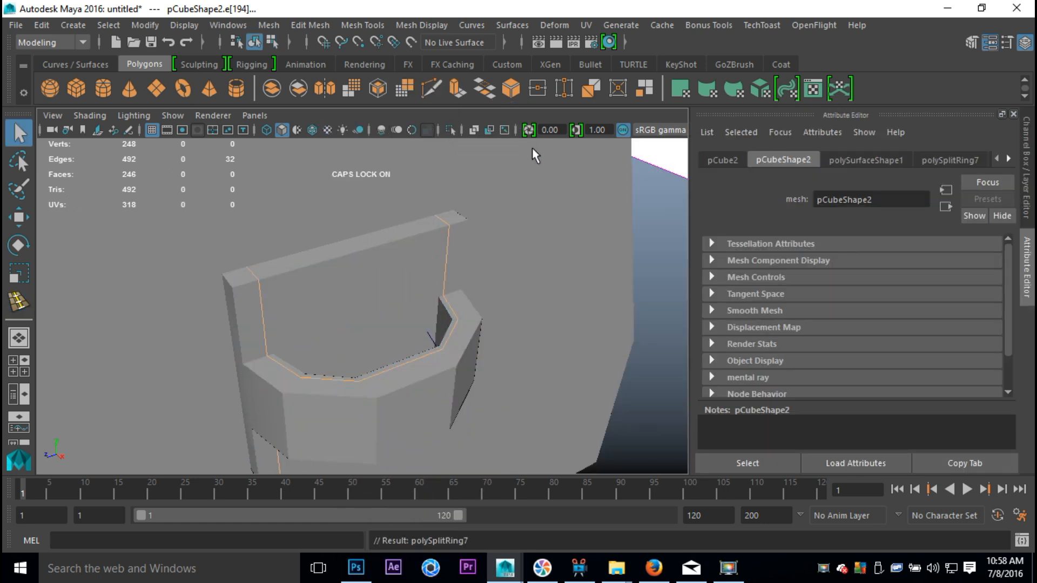
scroll(560, 264, down, 5)
scroll(387, 296, down, 2)
drag(272, 269, 426, 387)
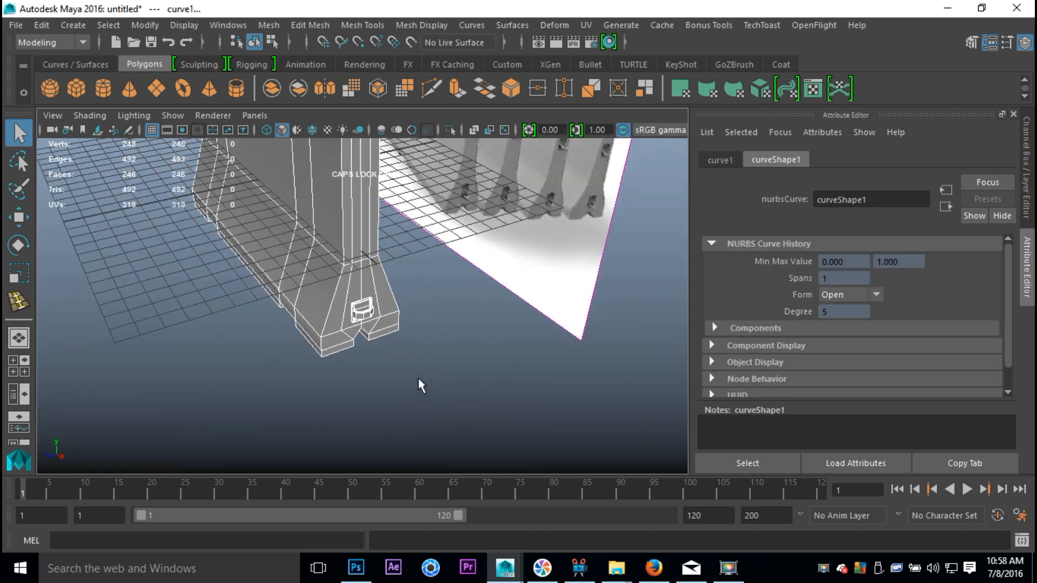
scroll(406, 364, up, 1)
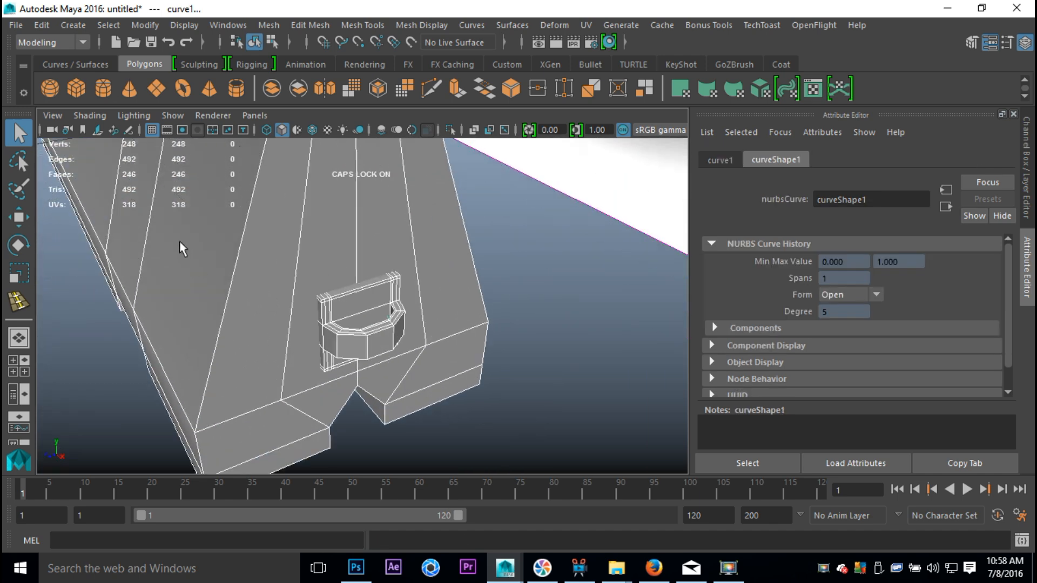
click(550, 350)
scroll(486, 335, up, 2)
click(377, 292)
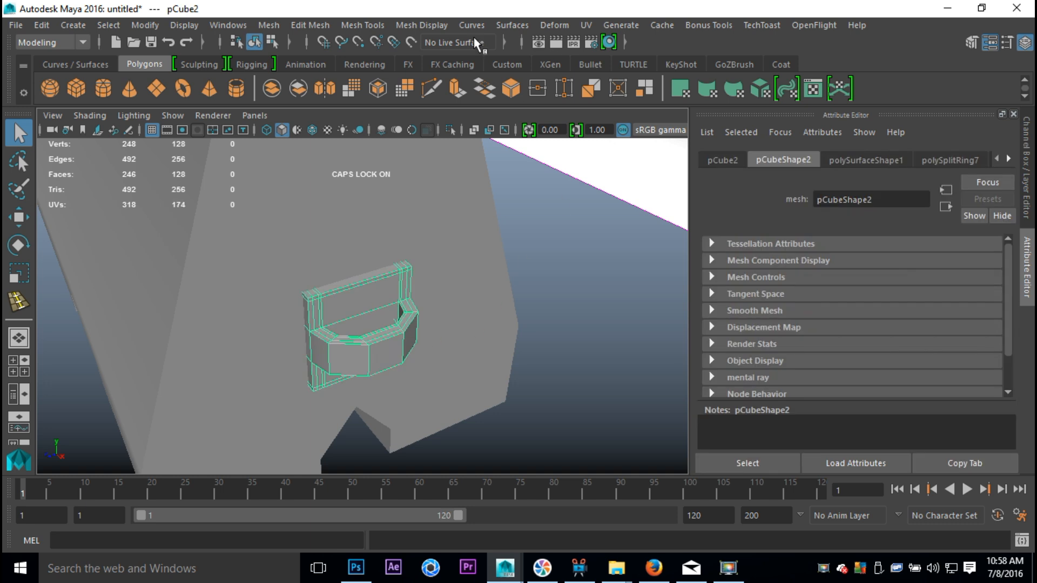
click(426, 24)
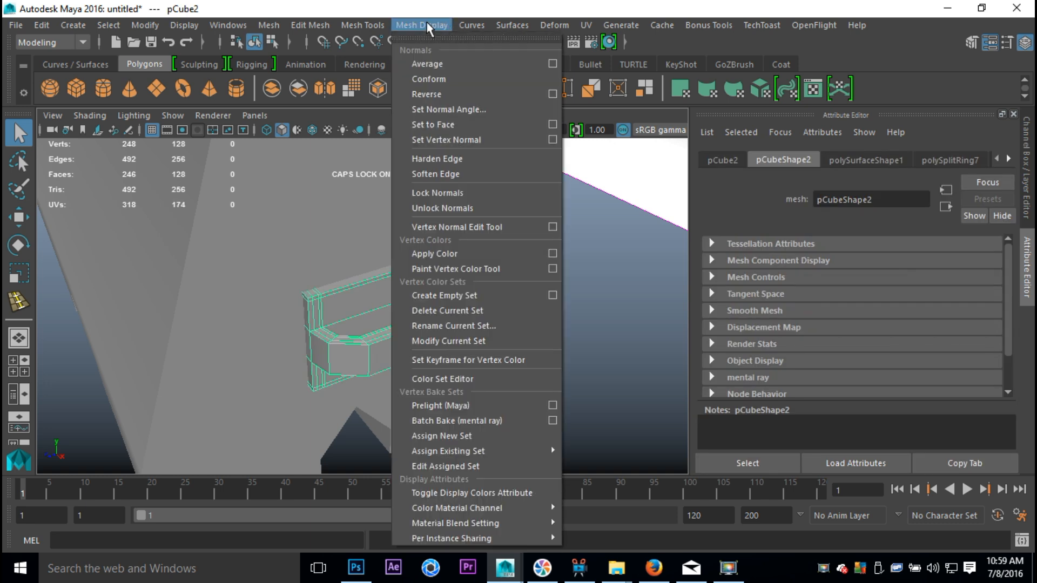
click(442, 174)
click(539, 263)
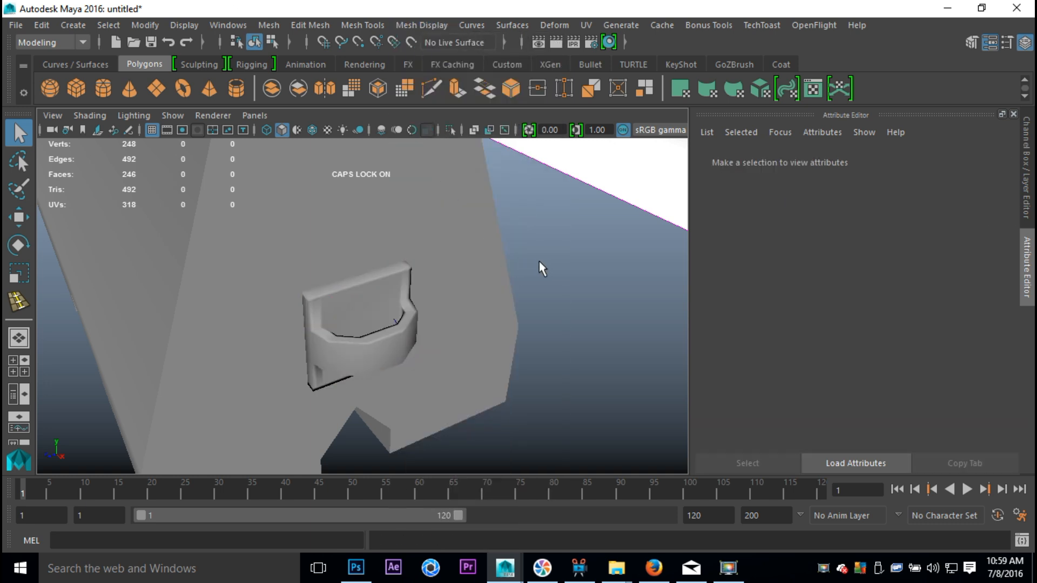
- Duplicate the connector loop and move the copy straight up to the upper part of the barrier's end face
scroll(539, 262, down, 5)
alt+drag(529, 268, 550, 385)
click(395, 346)
key(ctrl+d)
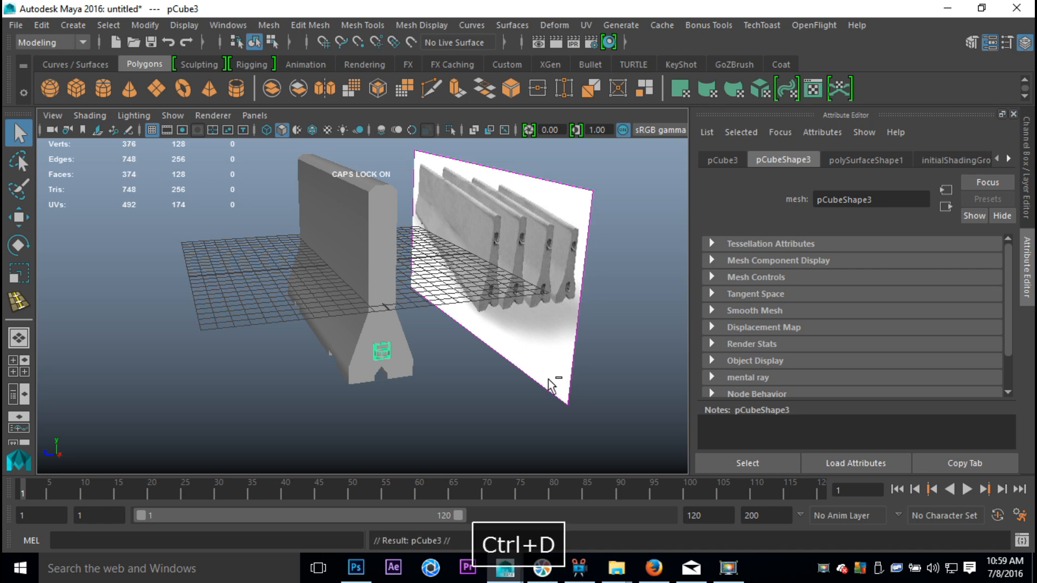
key(w)
drag(384, 279, 388, 145)
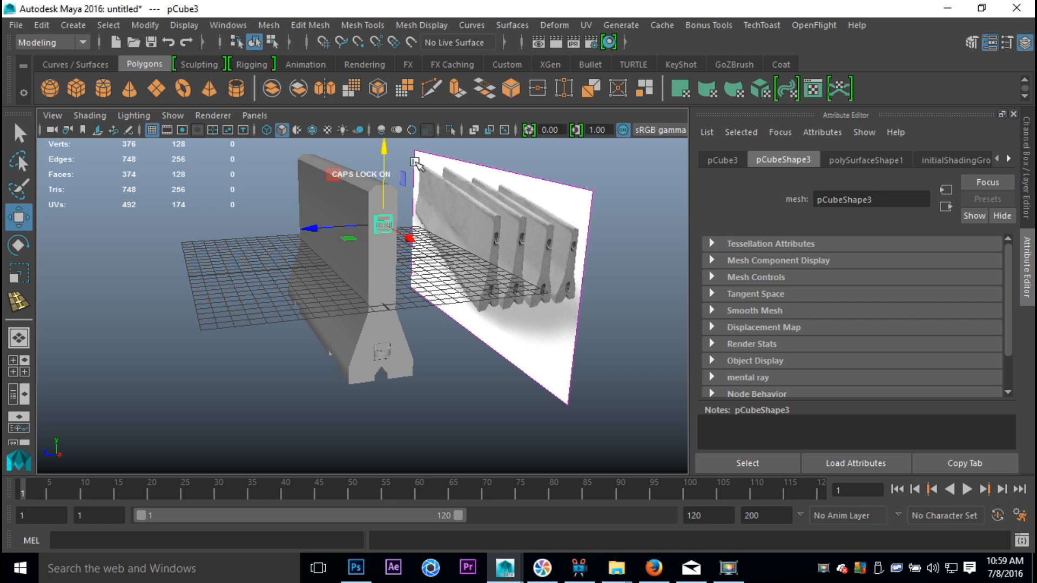
scroll(432, 199, up, 5)
mouse_move(394, 251)
alt+mouse_down()
mouse_move(470, 227)
mouse_move(562, 242)
mouse_move(418, 251)
mouse_move(417, 238)
mouse_move(404, 247)
alt+mouse_up()
alt+middle_drag(387, 277, 375, 301)
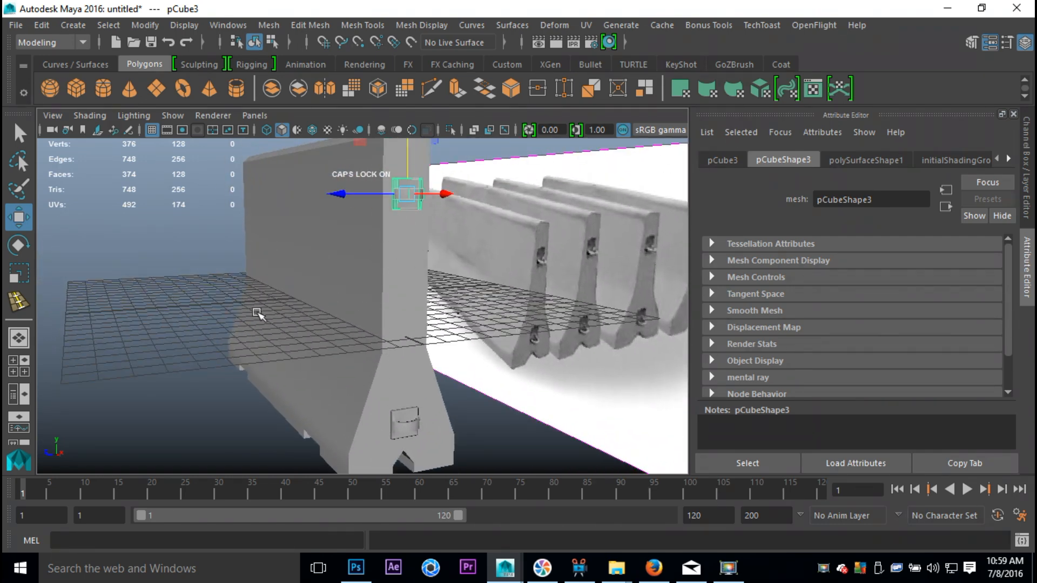
- Select both connector loops on the barrier's end and hide them
alt+drag(323, 360, 416, 361)
scroll(302, 360, down, 2)
click(482, 360)
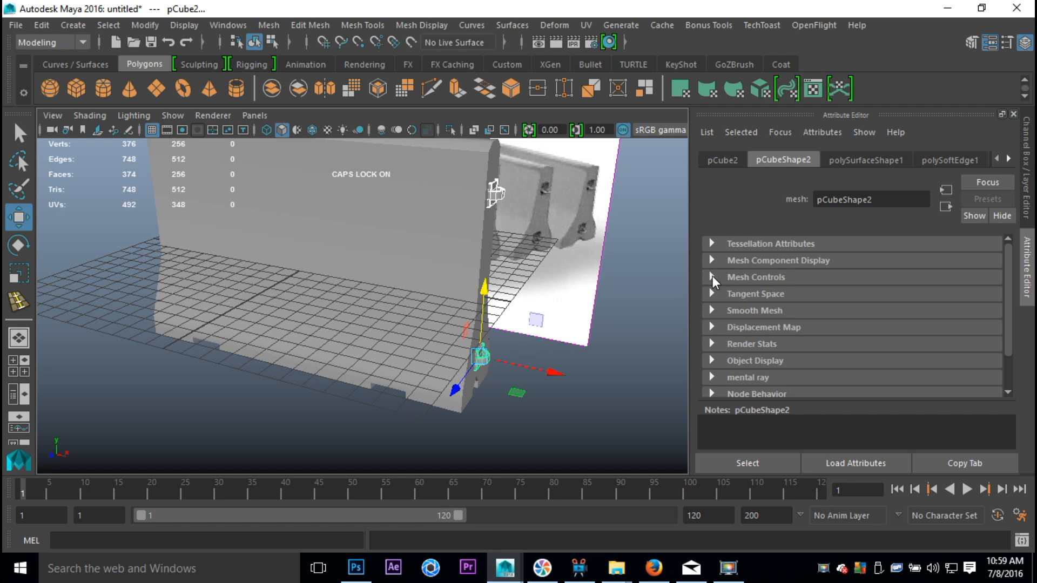
key(ctrl+h)
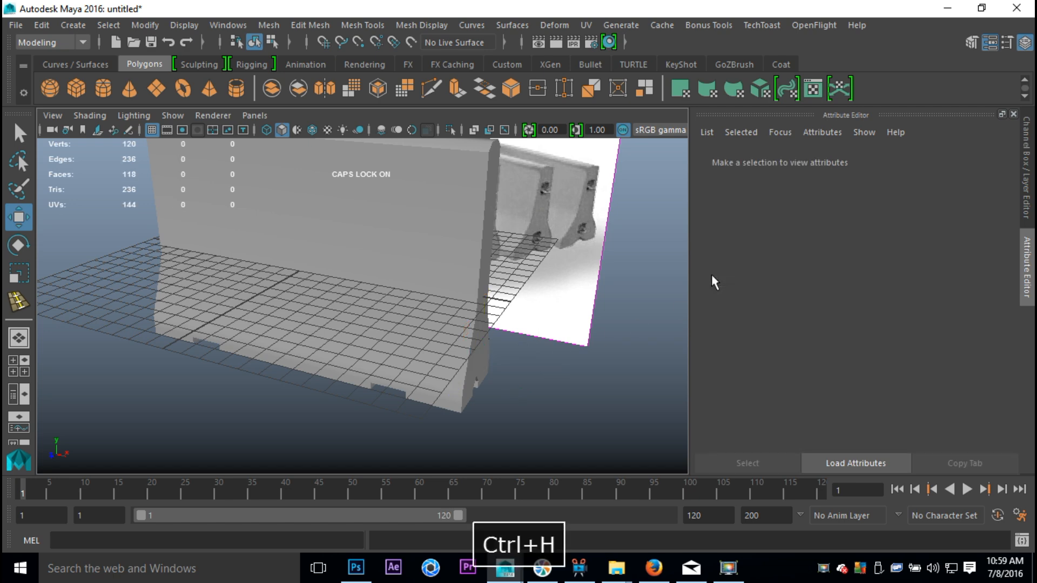
- Apply an automatic UV projection with six planes to the barrier body
click(452, 241)
alt+drag(537, 251, 536, 325)
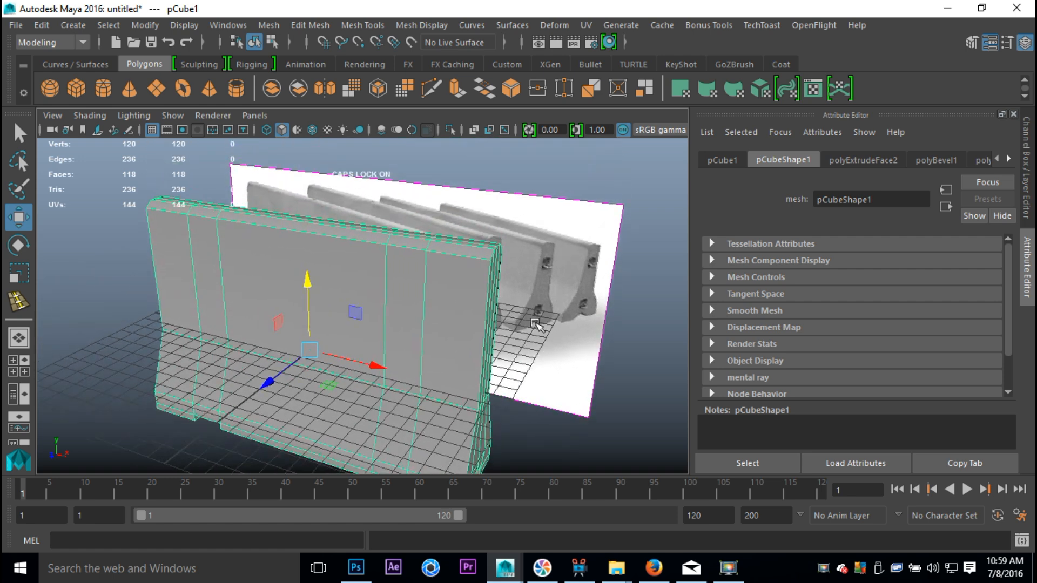
click(588, 26)
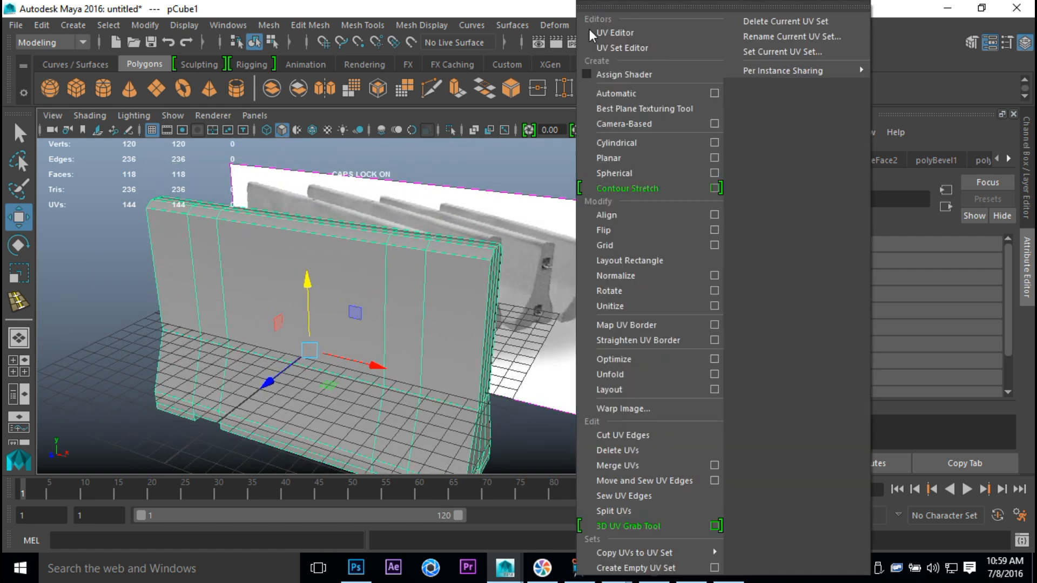
click(627, 93)
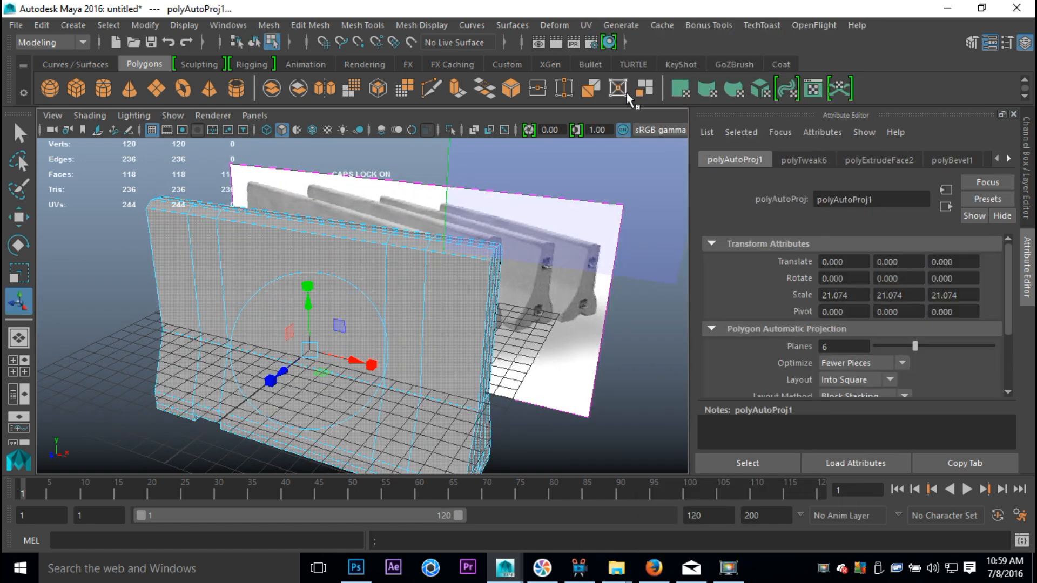
- Open the UV Editor and frame the barrier's UV layout
click(586, 26)
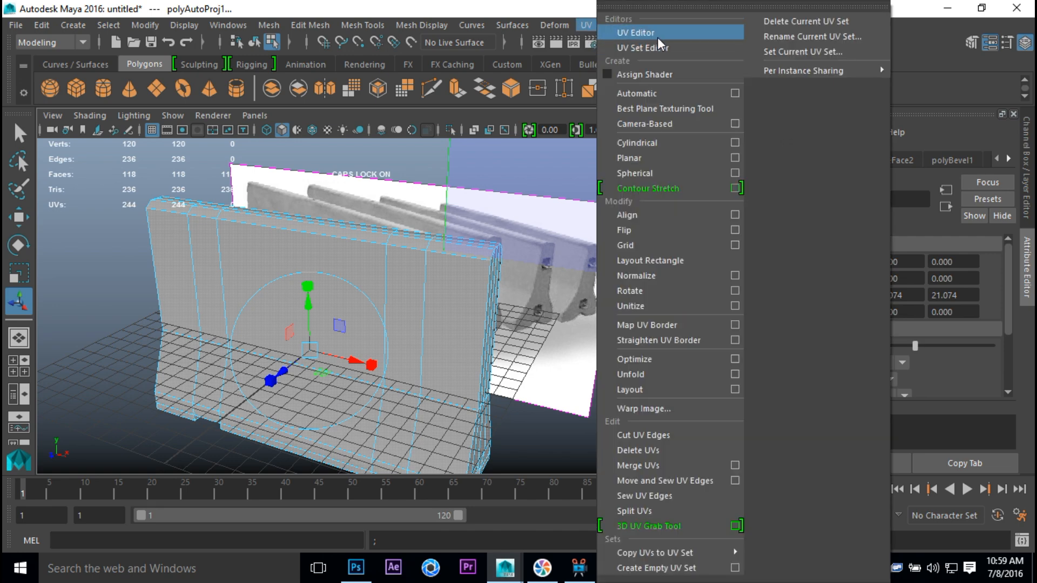
click(656, 34)
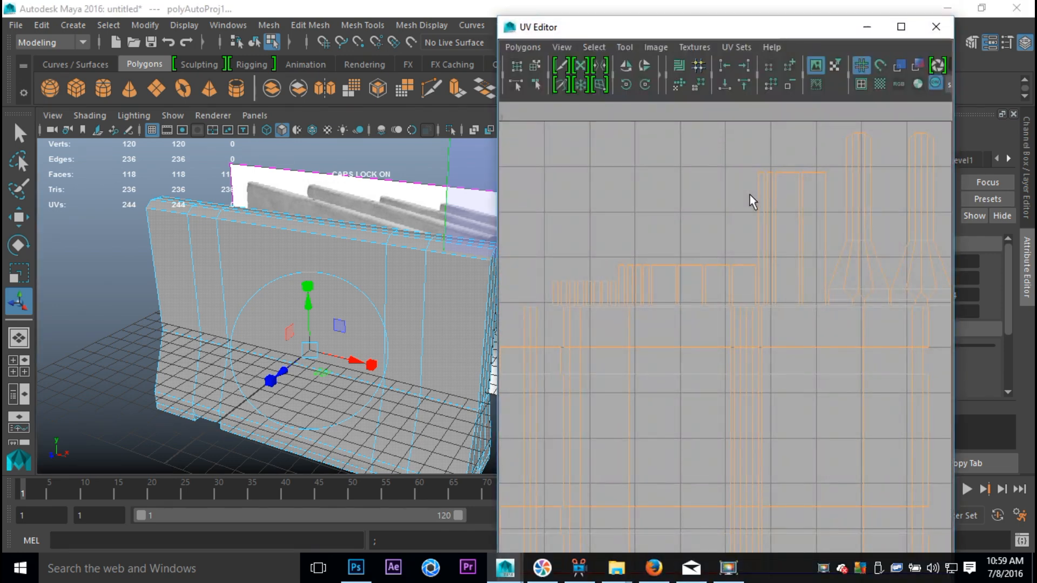
scroll(761, 270, up, 3)
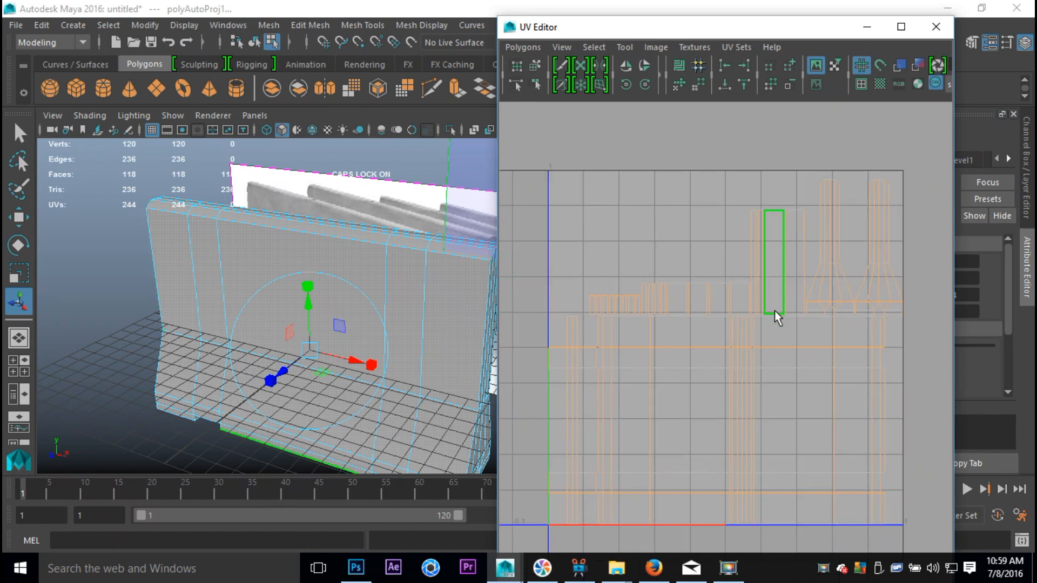
alt+middle_drag(747, 390, 802, 318)
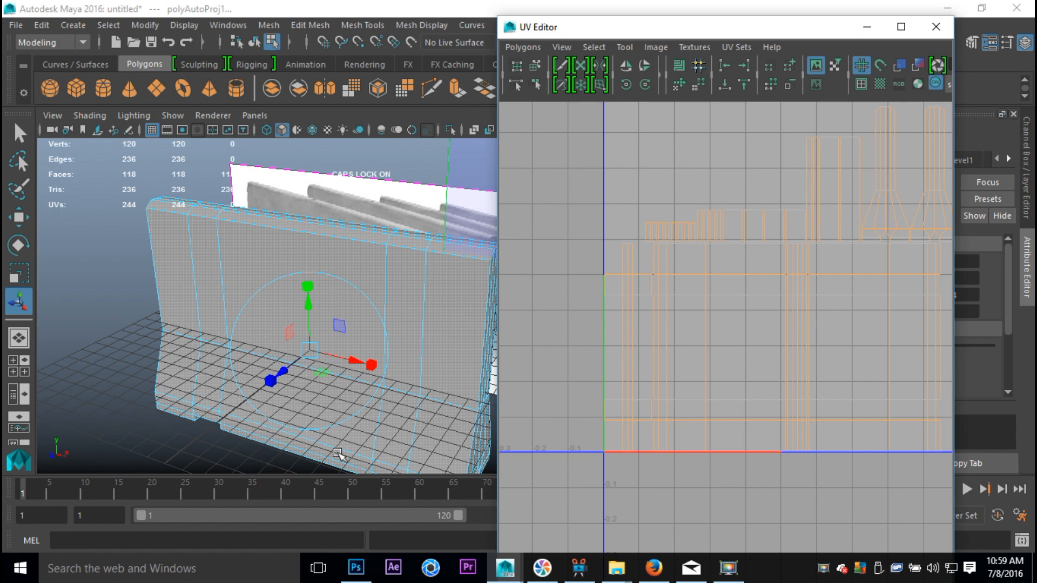
- Switch component selection in the UV Editor and select the UV shell of the barrier's long front side
right_drag(760, 348, 718, 335)
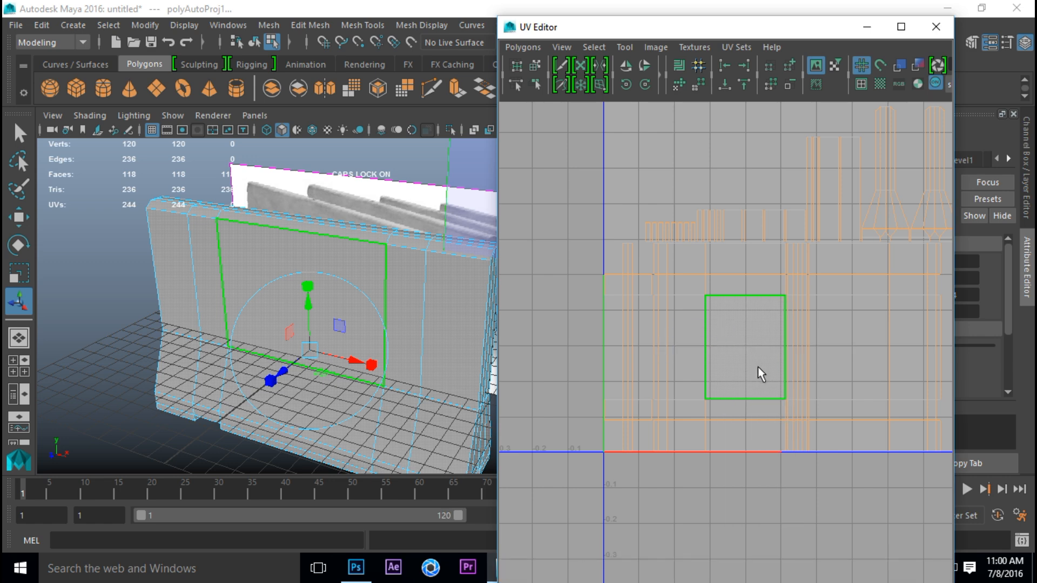
click(765, 352)
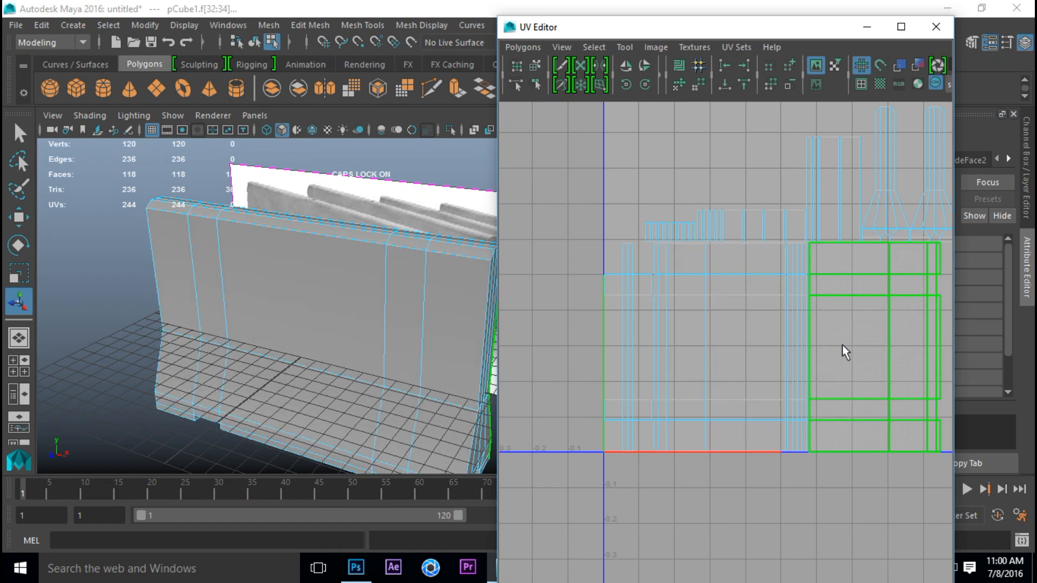
click(705, 341)
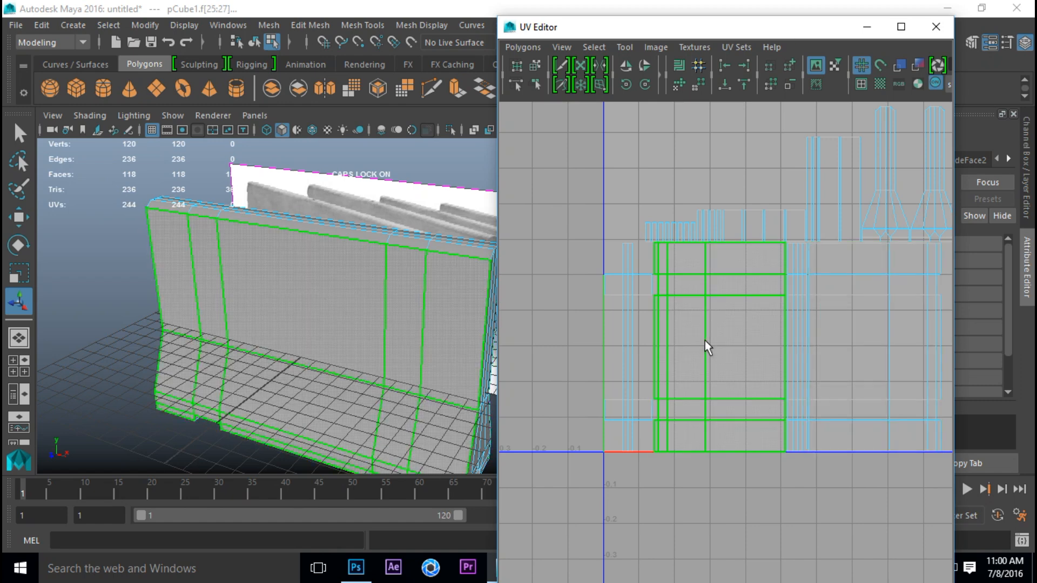
- Turn on shaded display of the UV shells in the UV Editor
scroll(704, 340, down, 2)
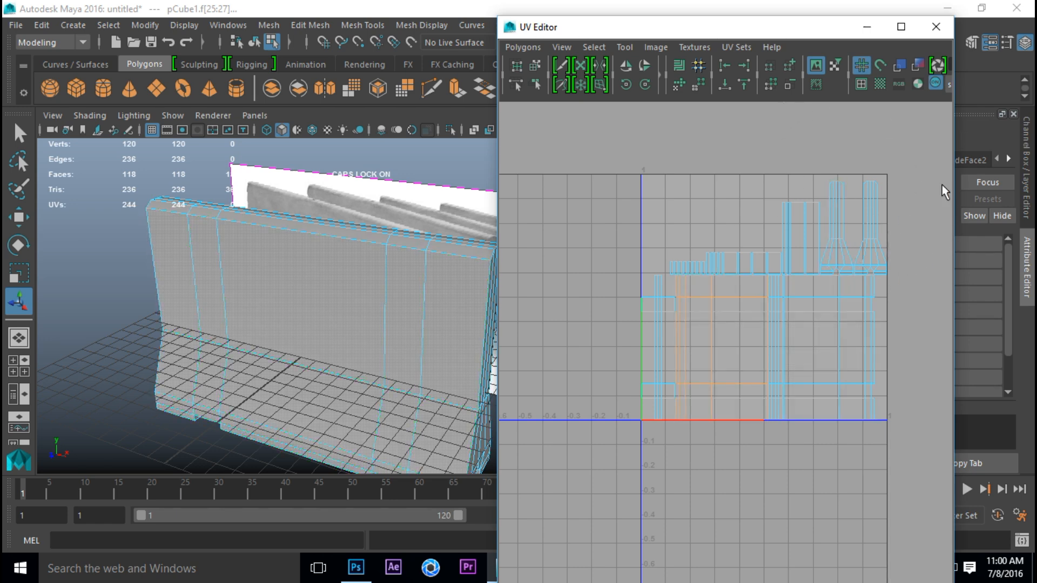
click(898, 66)
key(F9)
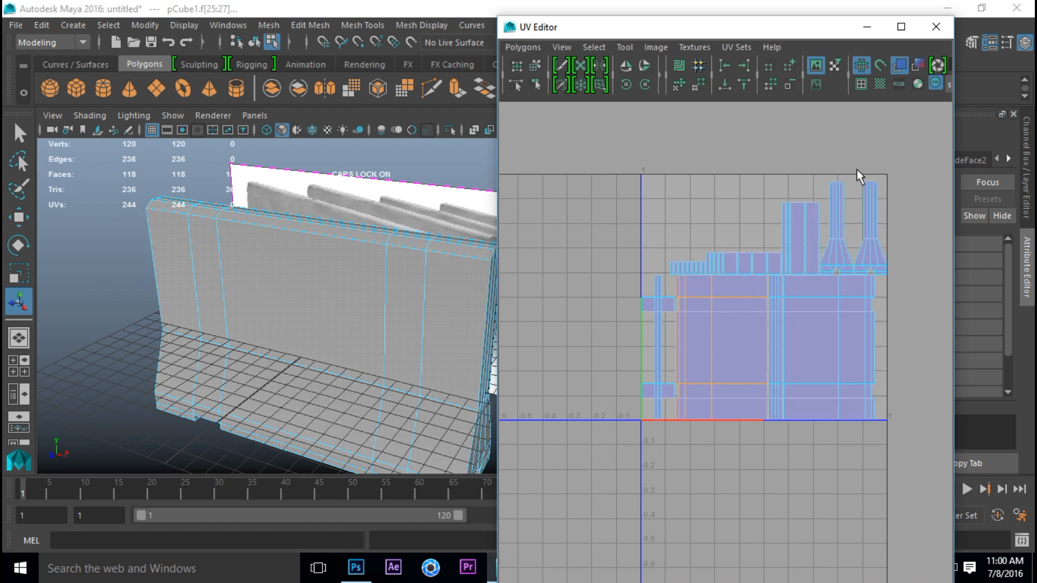
- Move the UV shell of the barrier's long front side into the empty space below the 0–1 UV tile
click(899, 66)
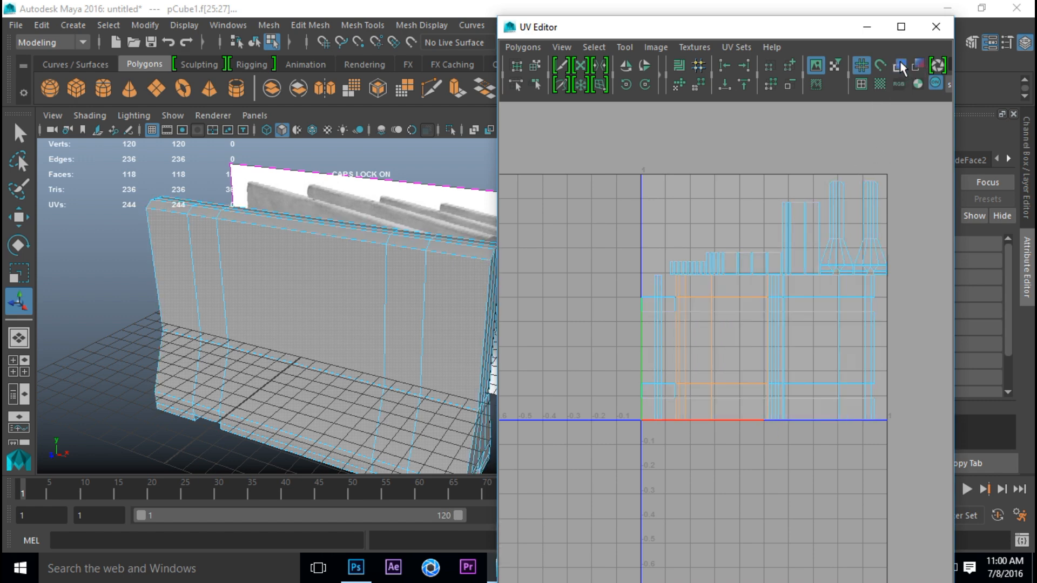
click(900, 65)
scroll(793, 274, up, 3)
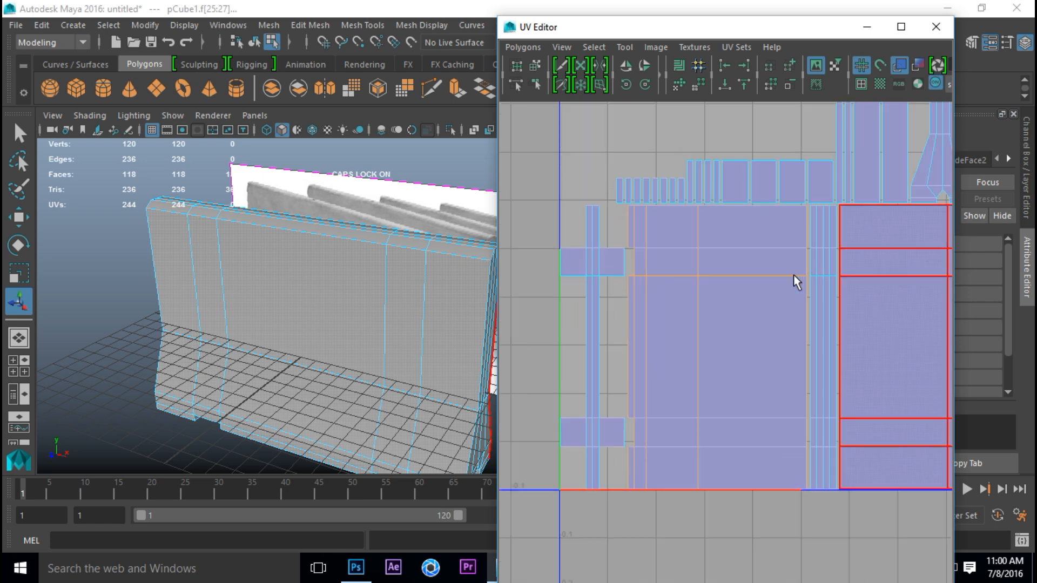
scroll(790, 280, down, 2)
alt+middle_drag(782, 291, 729, 249)
mouse_move(655, 260)
right_down()
mouse_move(613, 238)
mouse_move(653, 251)
right_up()
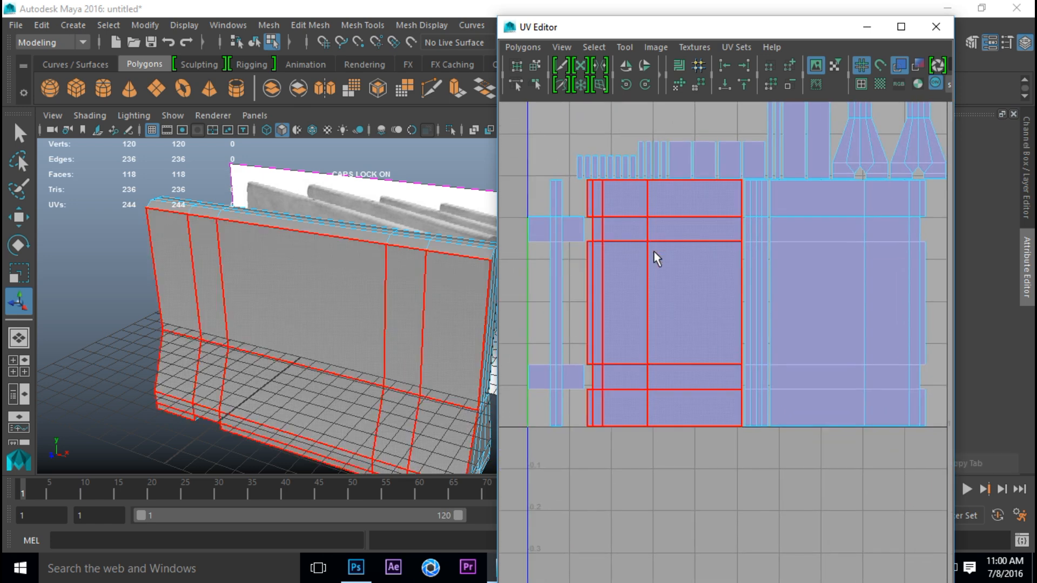
key(w)
drag(671, 303, 647, 533)
scroll(705, 453, down, 2)
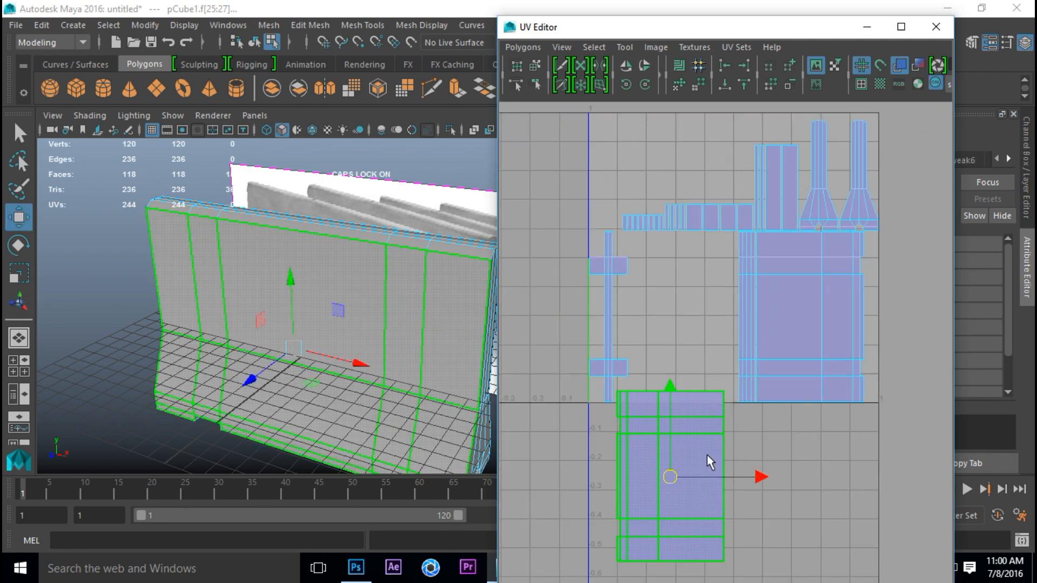
alt+middle_drag(711, 456, 732, 347)
drag(694, 372, 676, 455)
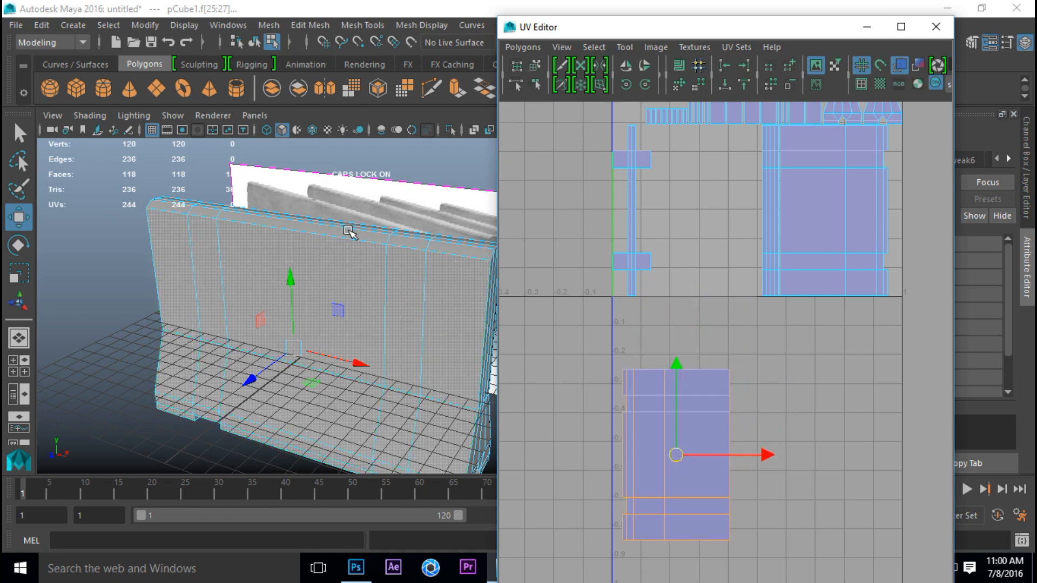
- Try to Move and Sew a group of inner and border edges on the front side's UV shell
right_click(727, 404)
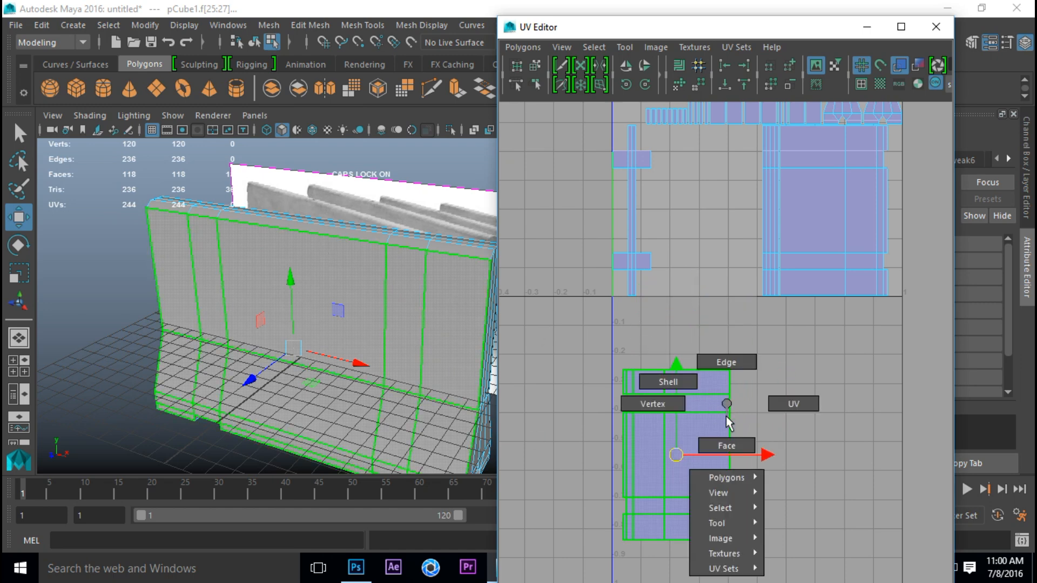
click(695, 380)
drag(721, 519, 719, 572)
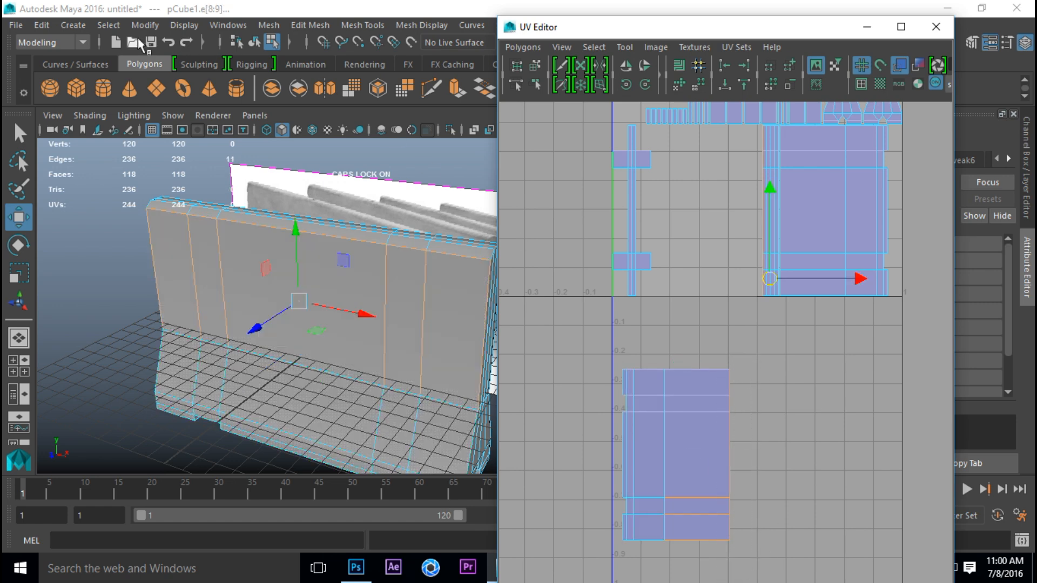
click(523, 48)
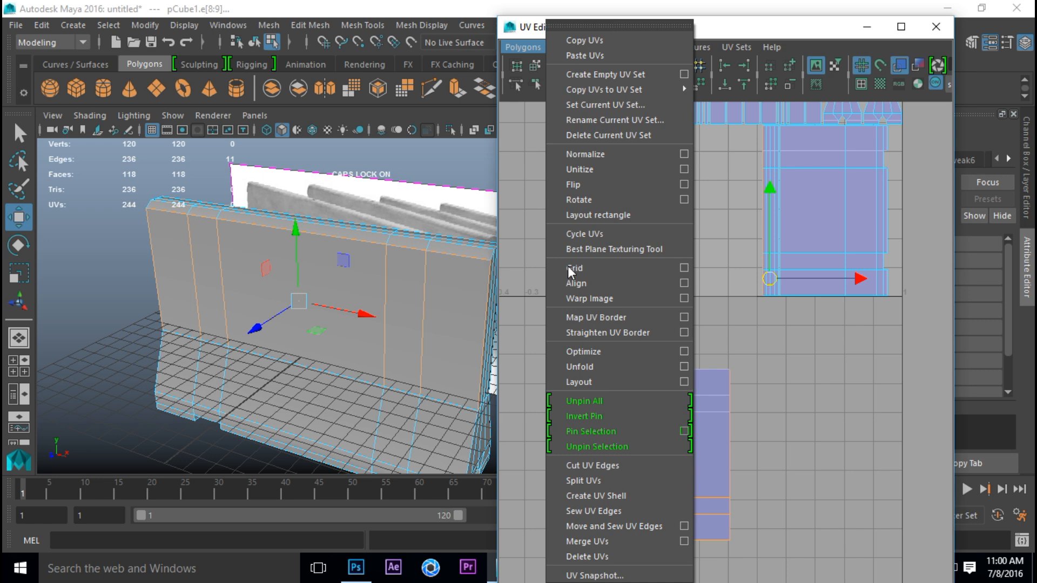
click(644, 526)
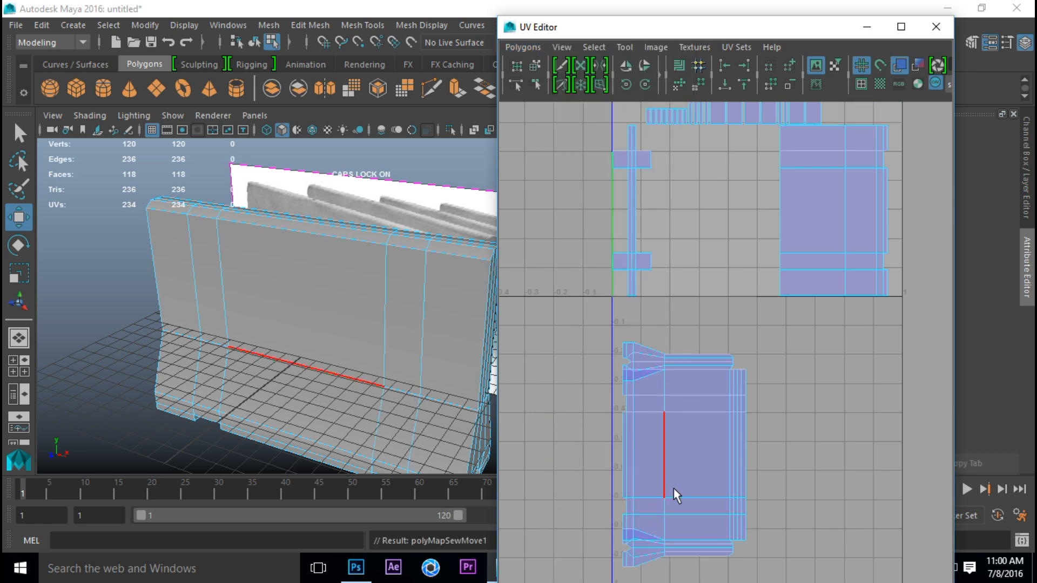
key(ctrl+z)
click(704, 373)
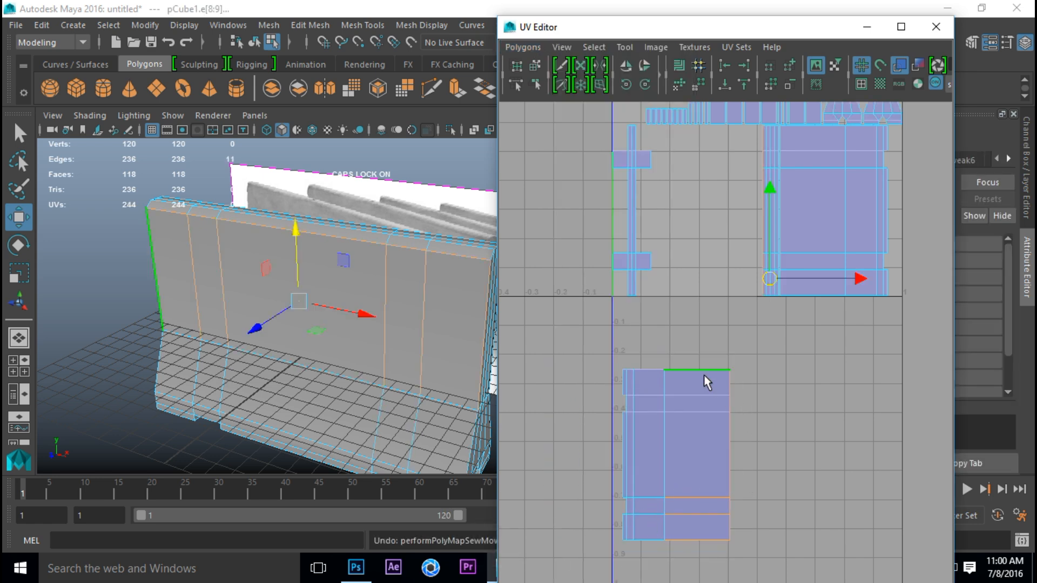
click(705, 538)
ctrl+click(701, 540)
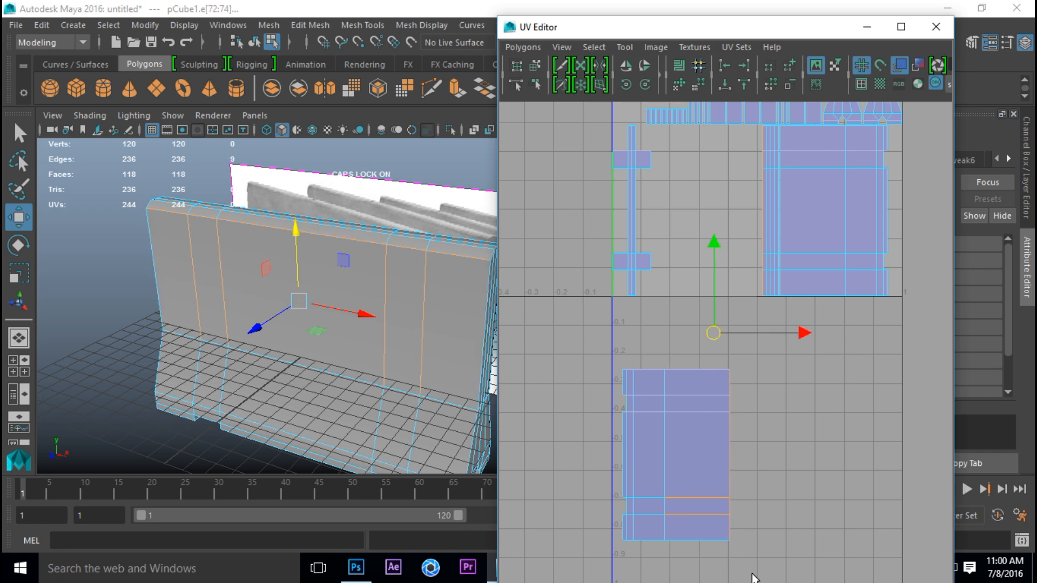
click(752, 396)
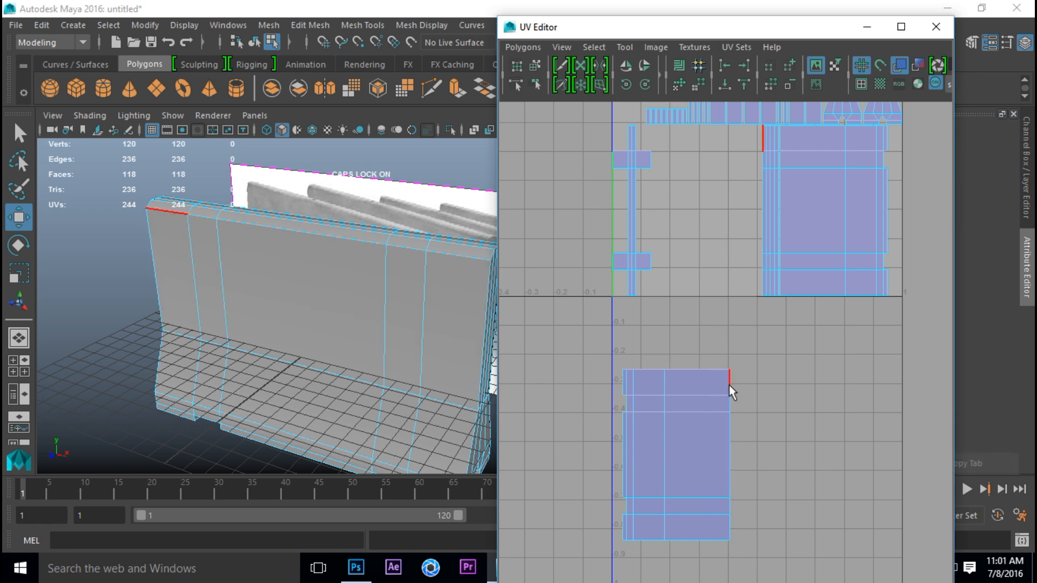
- Move and Sew the front shell's whole top border edge to the barrier's top strip, and move the joined shell below the UV tile
click(729, 380)
shift+click(730, 529)
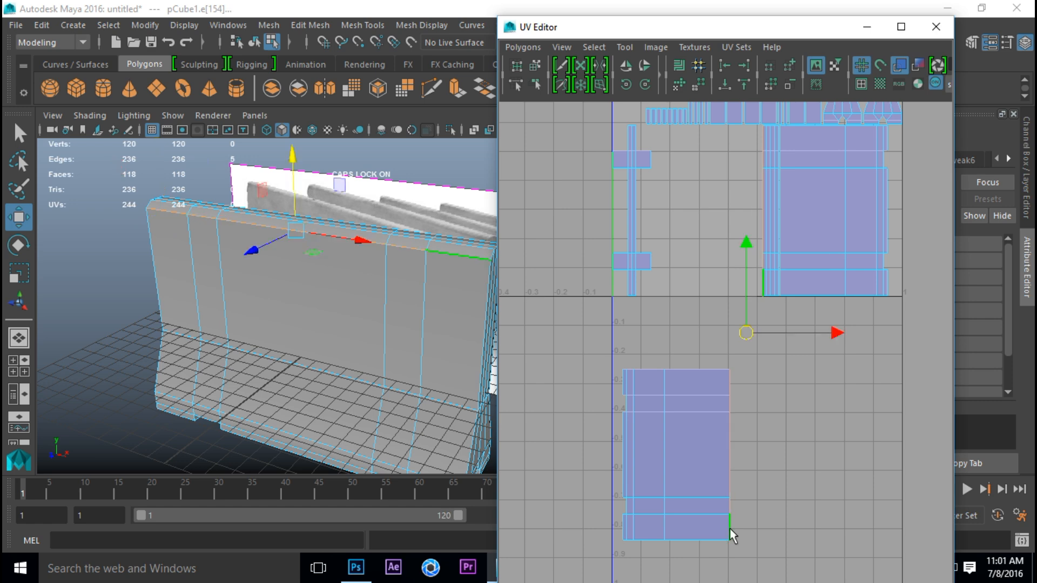
click(523, 47)
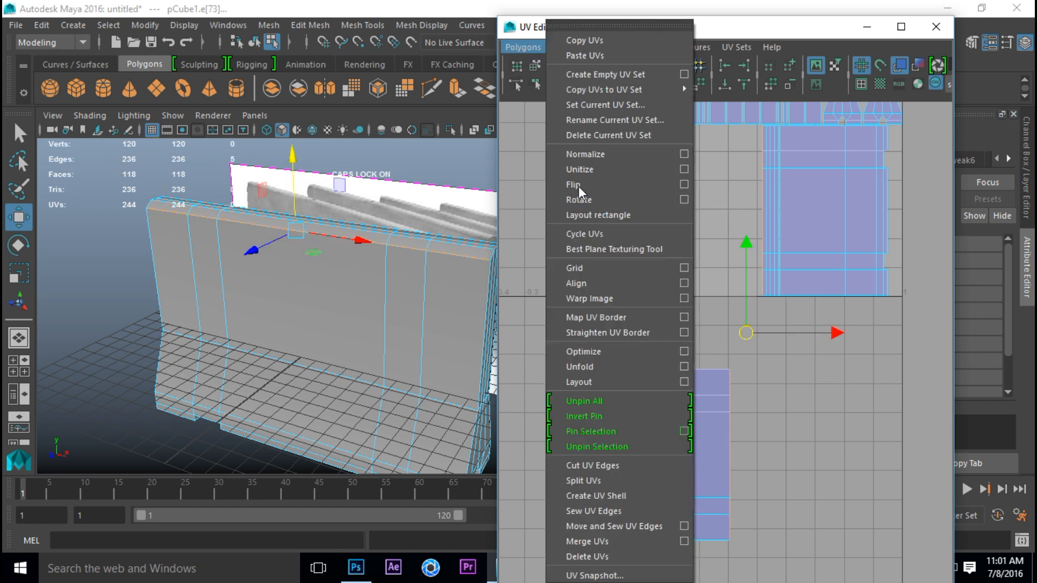
click(644, 523)
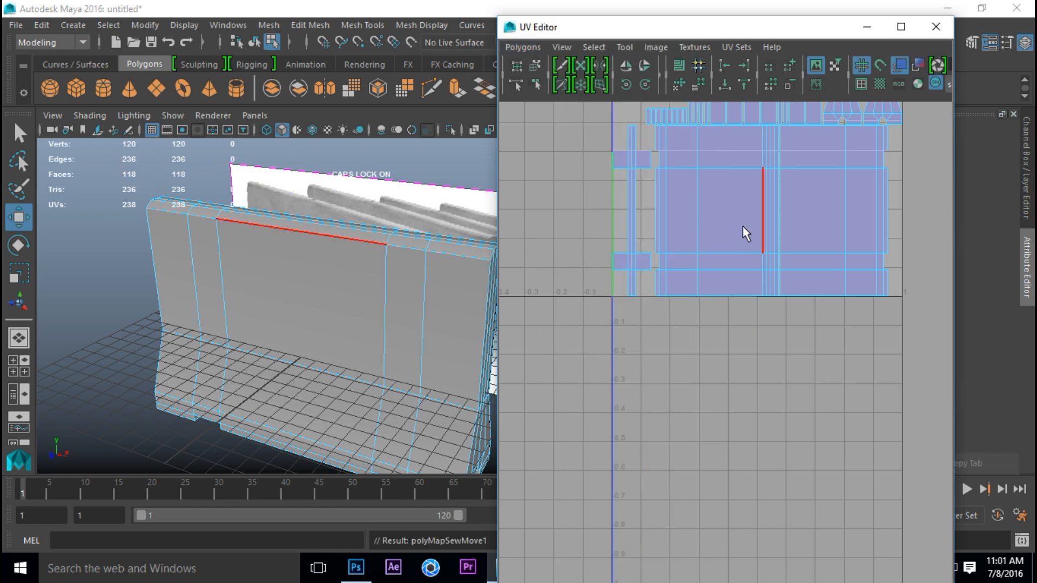
right_drag(747, 214, 690, 201)
click(735, 242)
drag(718, 219, 674, 467)
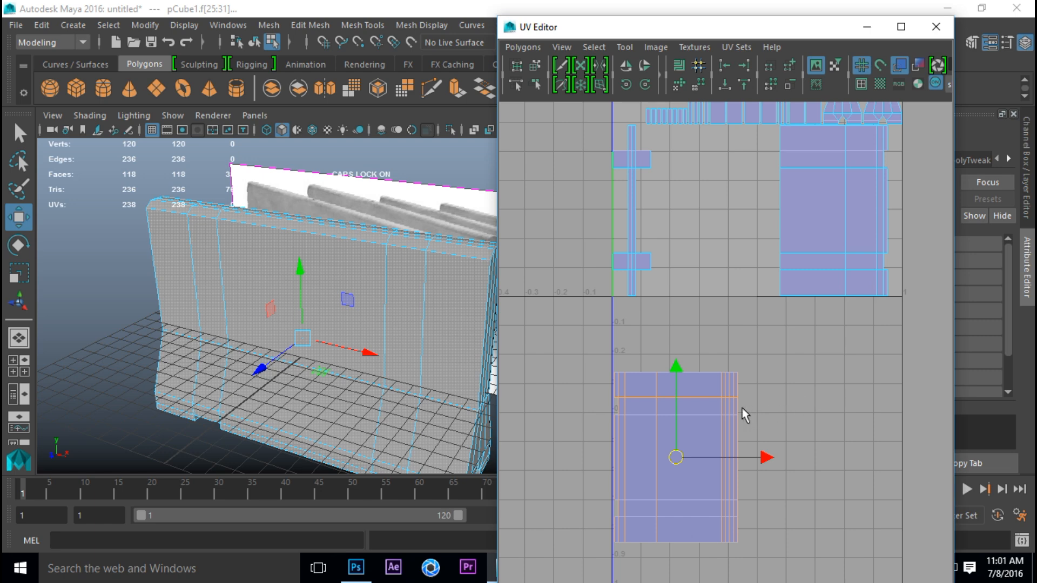
- Move and Sew the top strip's free border edges to the back side's shell, and select the joined body shell
right_drag(739, 404, 726, 364)
click(738, 388)
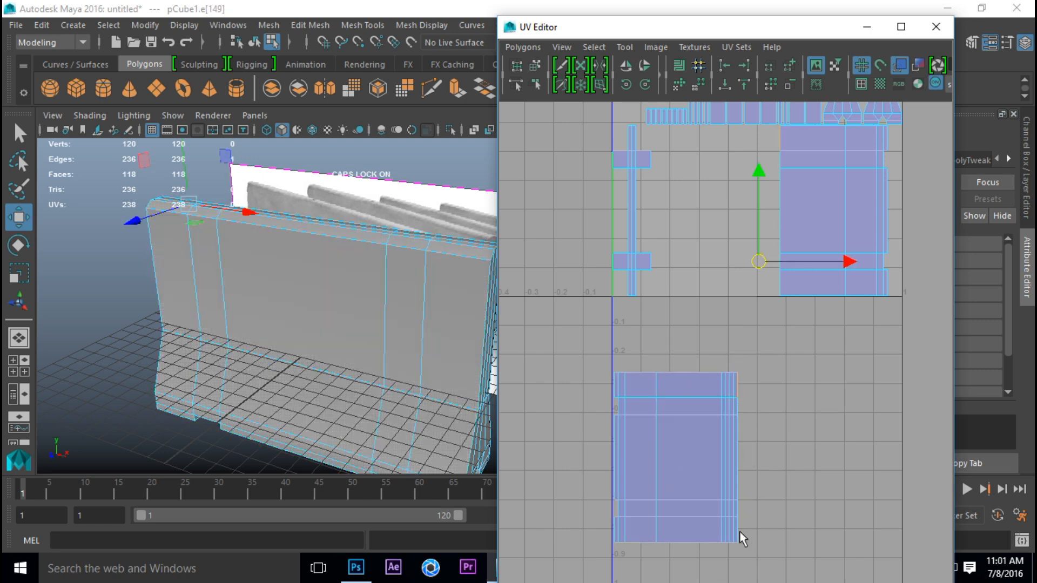
click(737, 540)
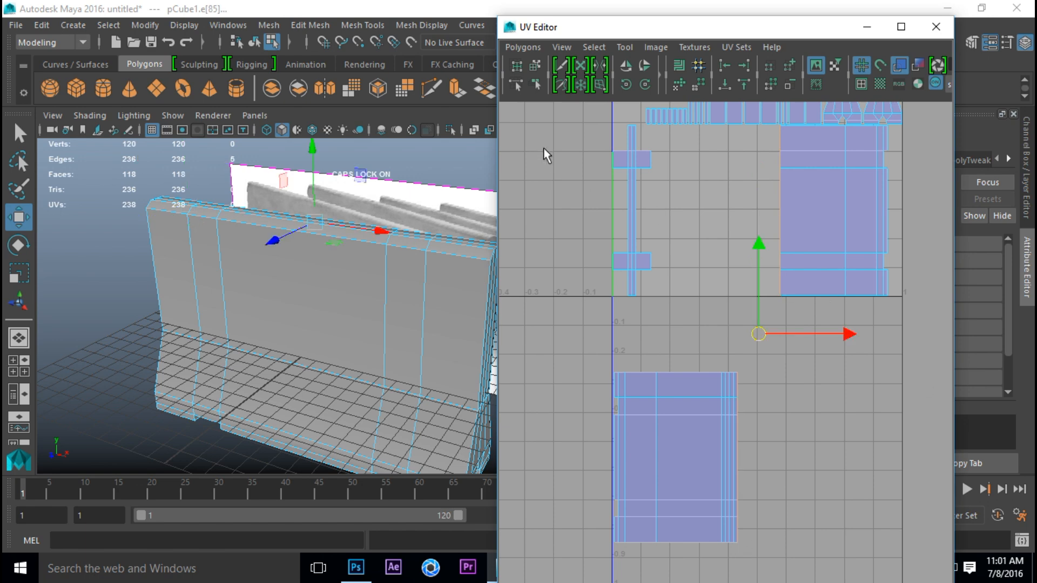
click(511, 48)
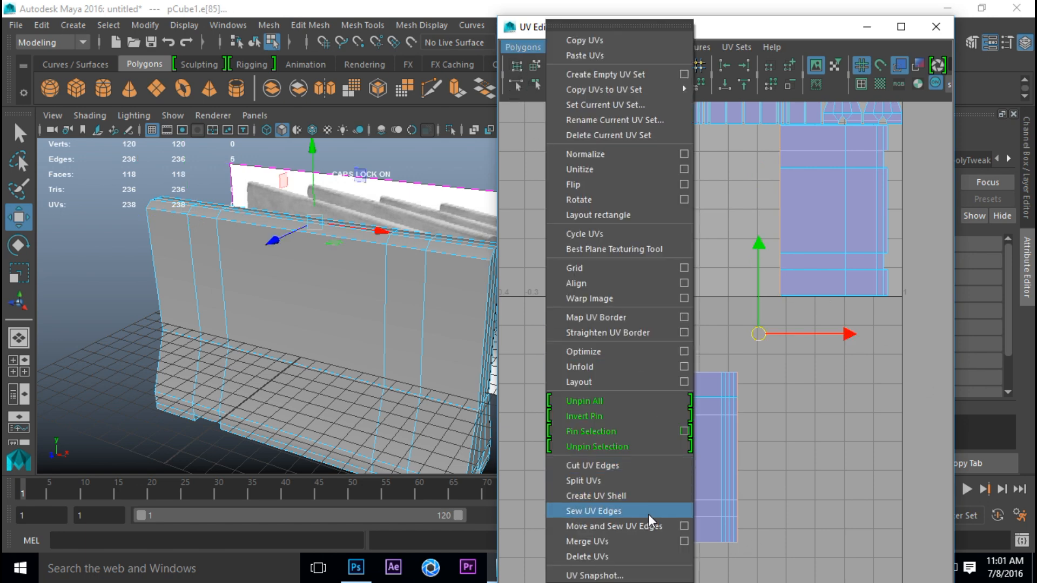
click(641, 529)
scroll(740, 423, down, 3)
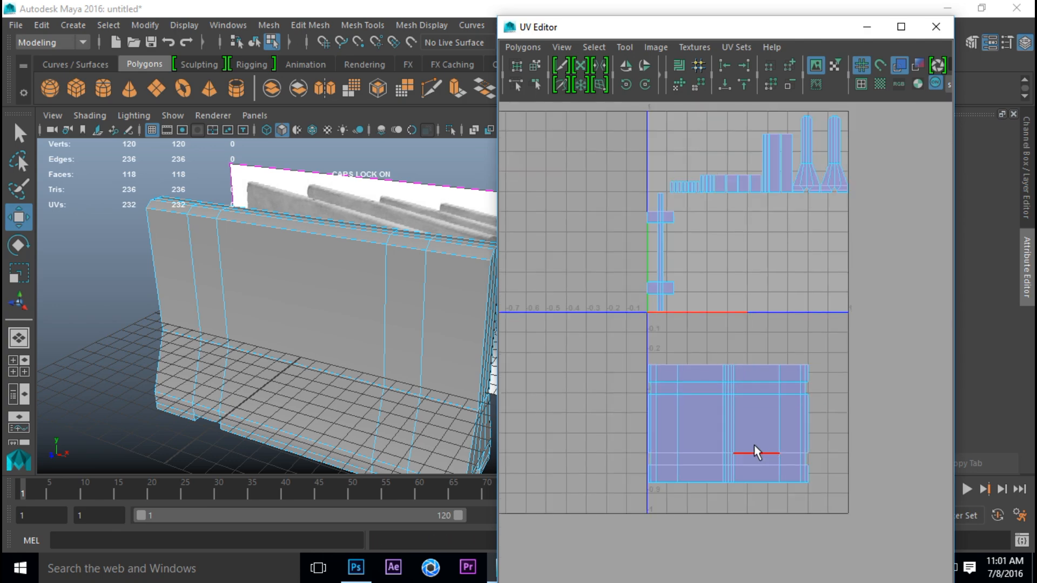
right_drag(723, 423, 658, 375)
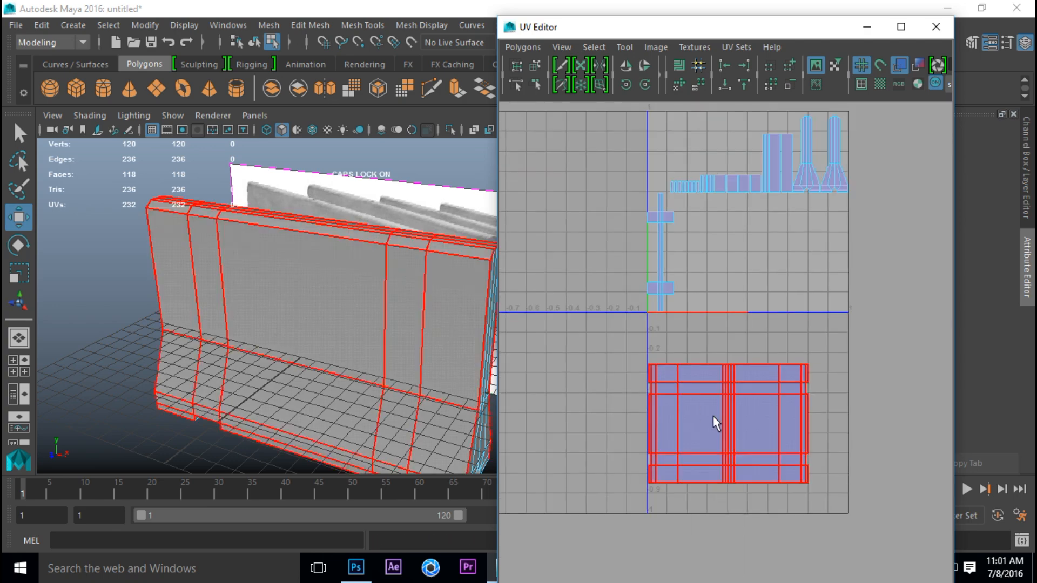
click(713, 417)
- Move the UV shells of both barrier end caps out of the UV tile, next to the large body shell
alt+drag(420, 397, 283, 354)
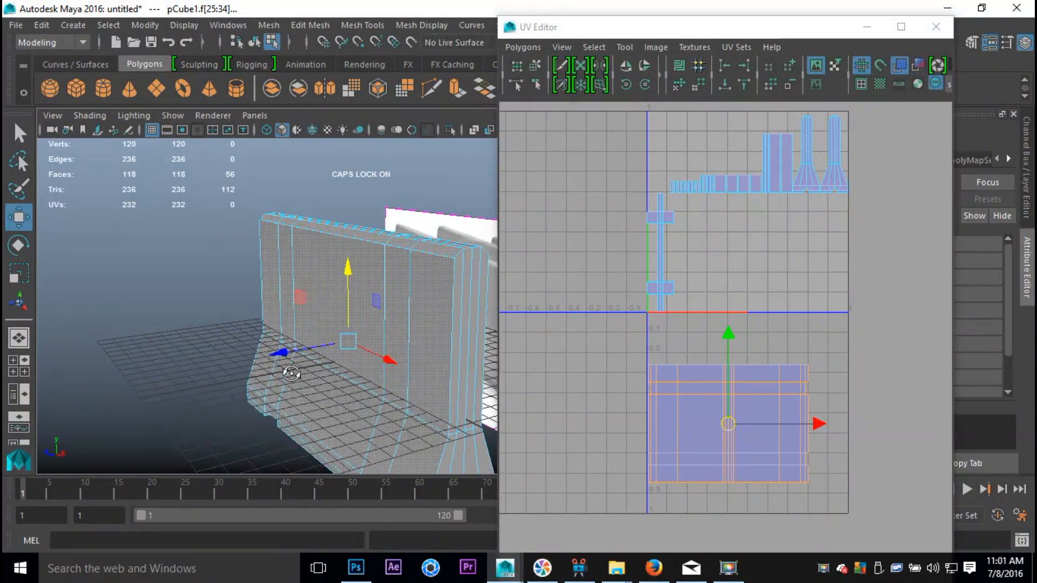
right_drag(807, 174, 752, 155)
click(805, 182)
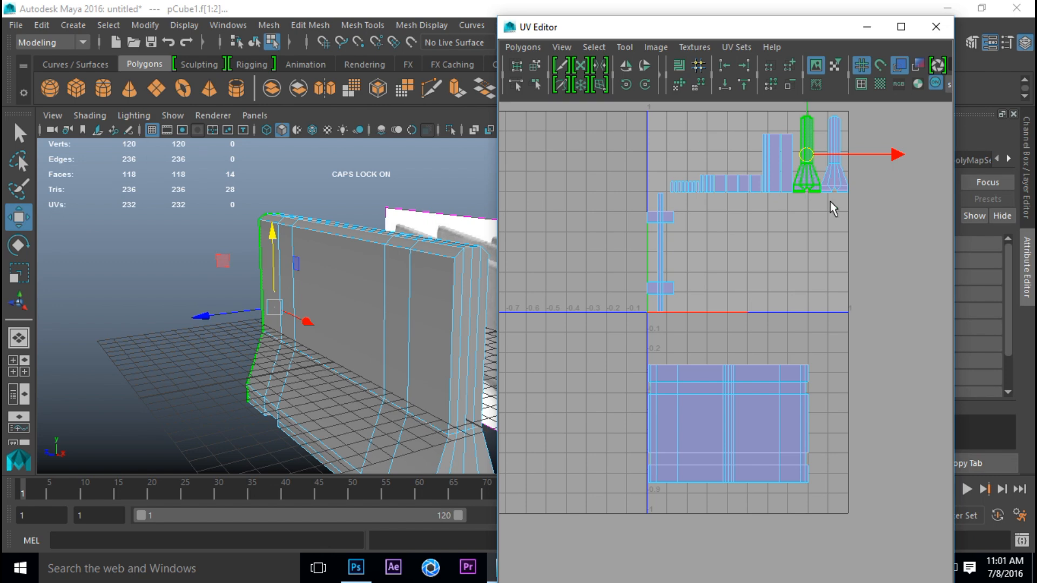
click(839, 186)
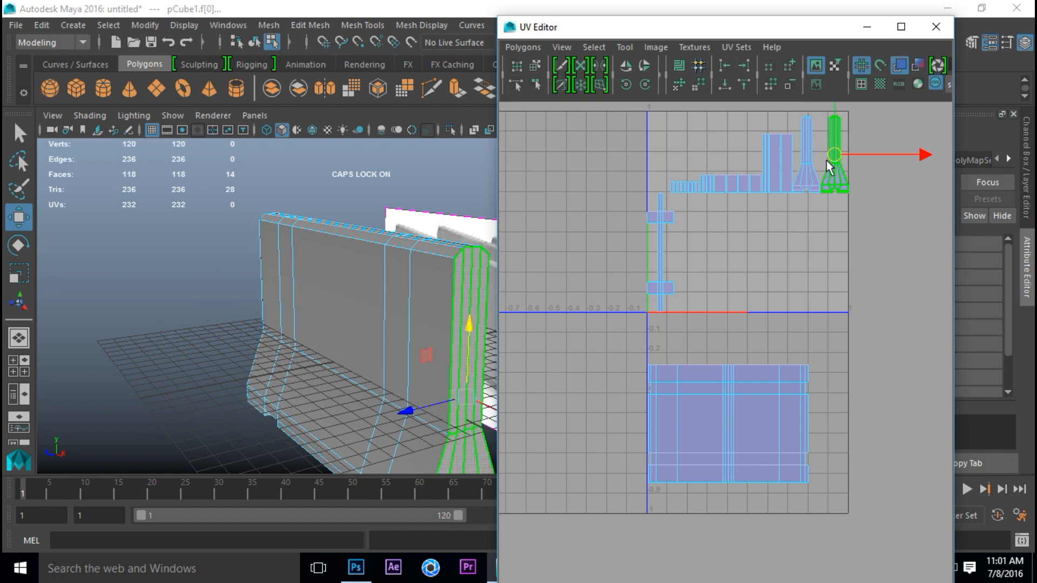
drag(832, 160, 881, 405)
click(804, 170)
drag(808, 158, 848, 361)
- Select the underside face beside the central groove at the barrier's end and move its UV piece into empty space
click(662, 288)
alt+drag(342, 337, 254, 195)
alt+right_drag(374, 245, 439, 261)
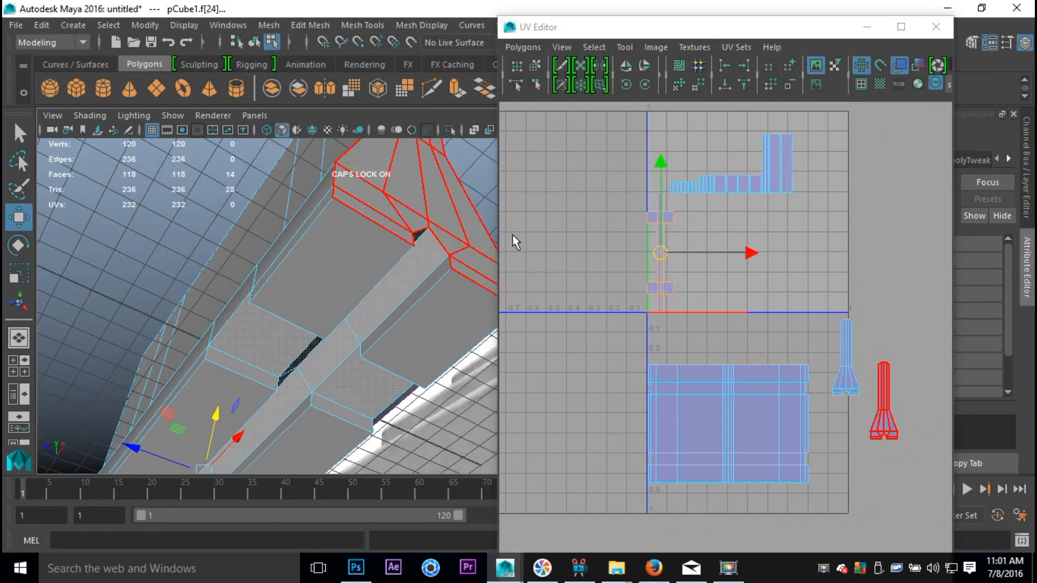
alt+middle_drag(513, 235, 518, 244)
right_drag(335, 277, 335, 169)
click(340, 267)
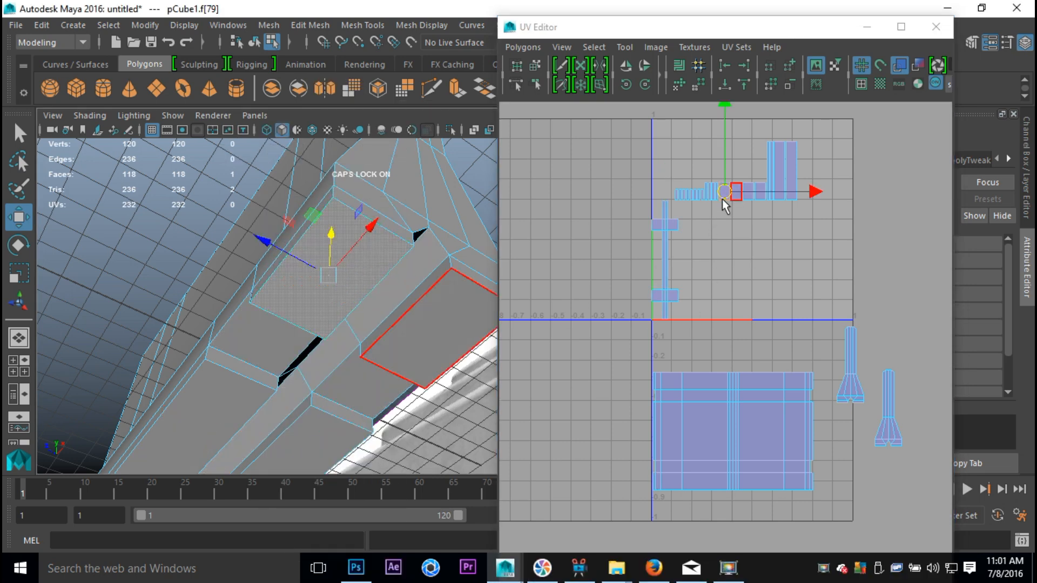
drag(724, 194, 760, 266)
scroll(759, 275, up, 3)
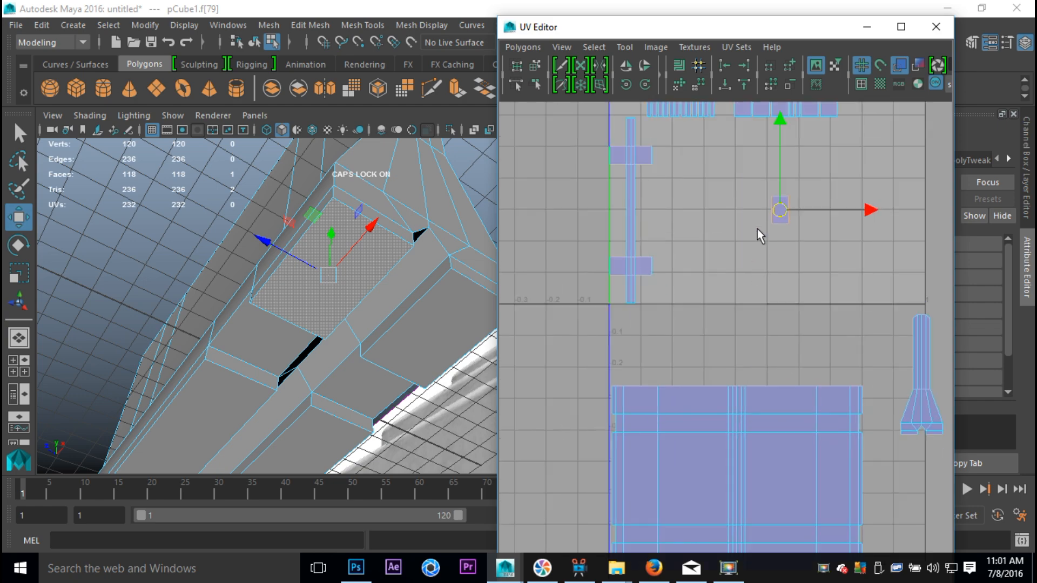
- Move and Sew the edge between that underside face and the adjoining narrow groove wall to join their UVs
alt+drag(403, 309, 195, 302)
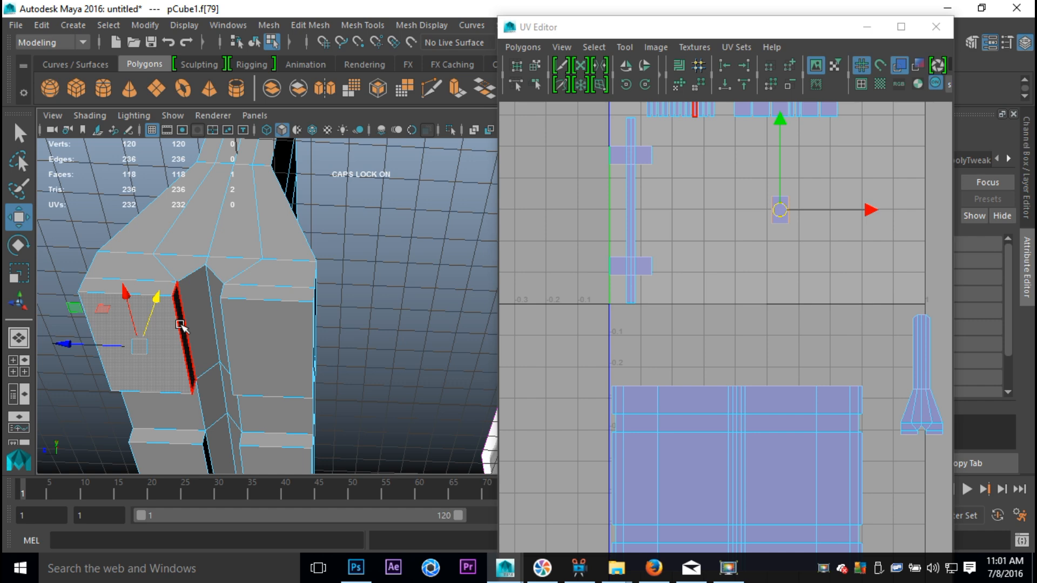
right_drag(179, 324, 180, 88)
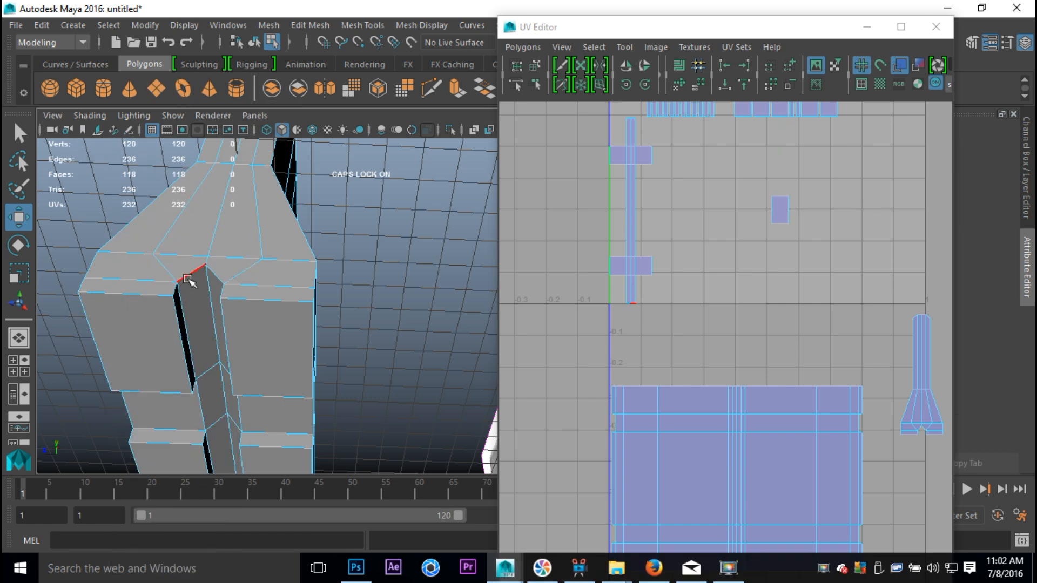
click(177, 325)
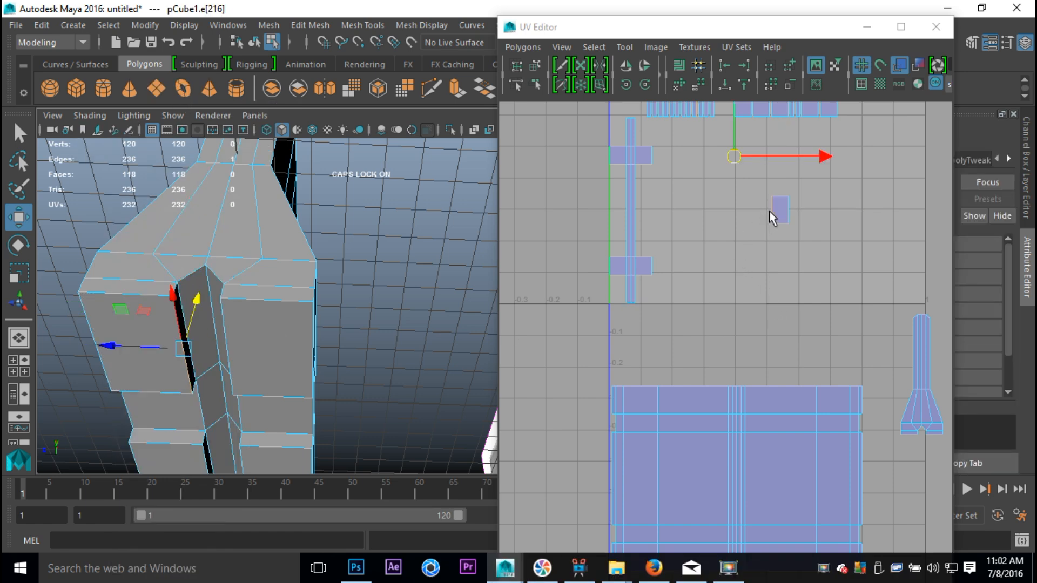
click(521, 48)
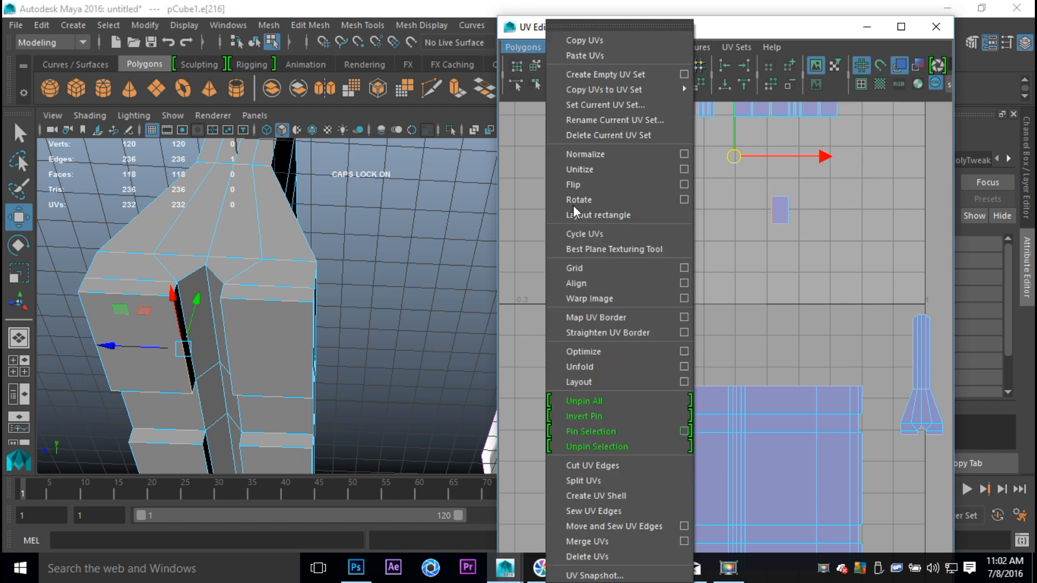
click(629, 524)
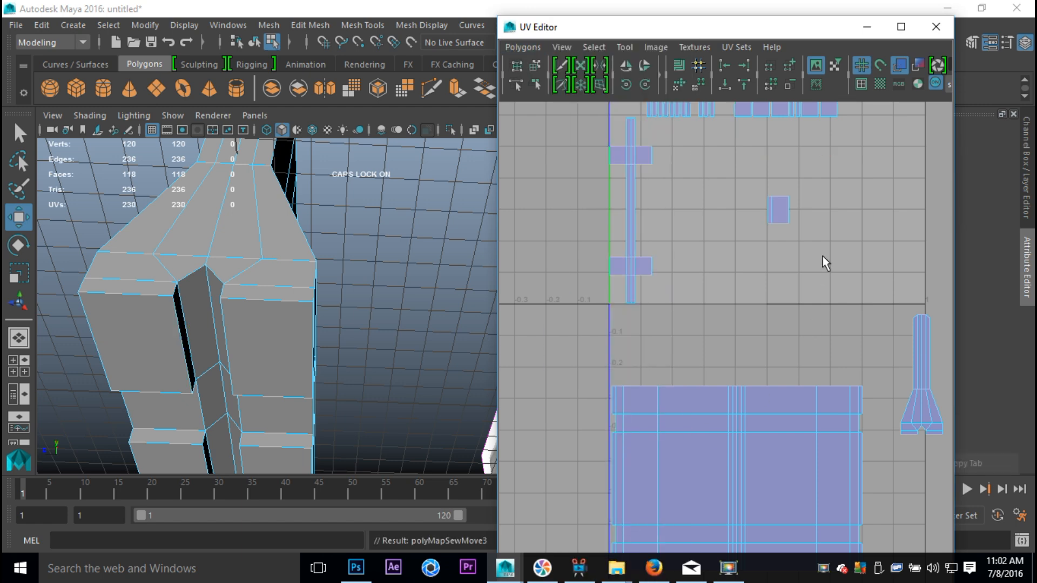
- Sew the narrow wall's outer edge to the central groove's UV shell and select the joined shell
click(766, 209)
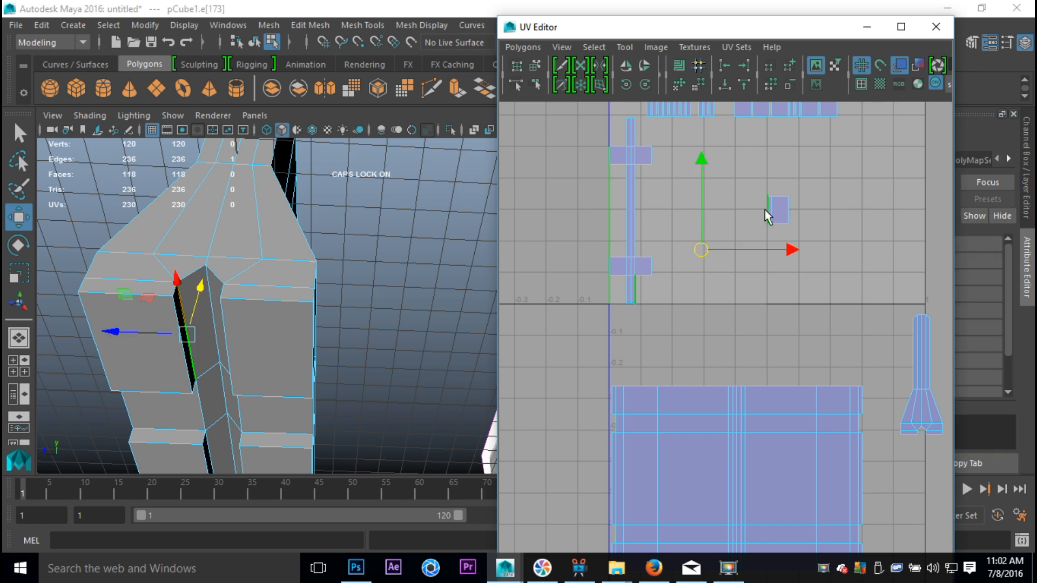
key(g)
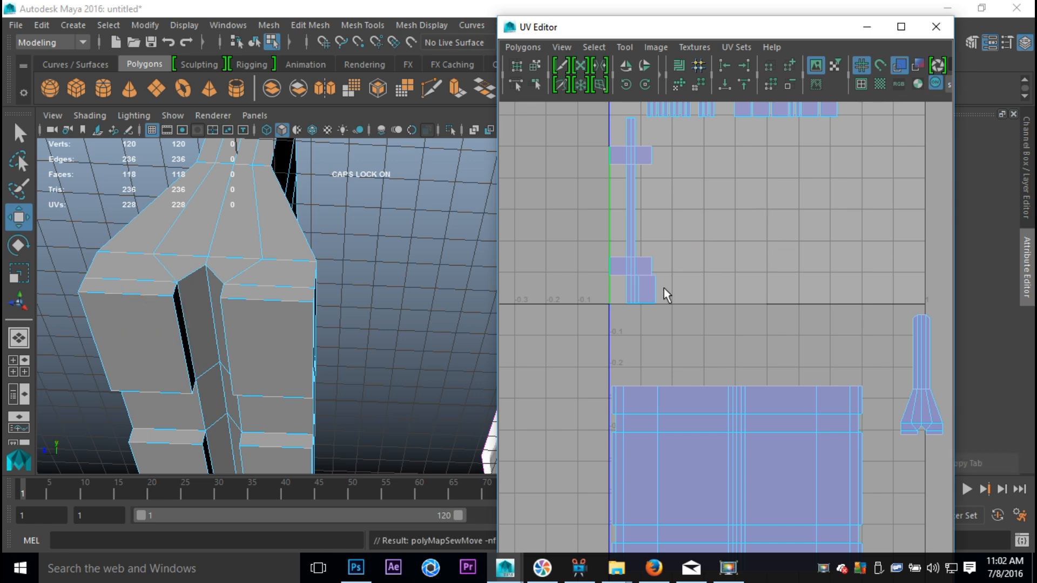
right_drag(650, 294, 607, 267)
click(649, 295)
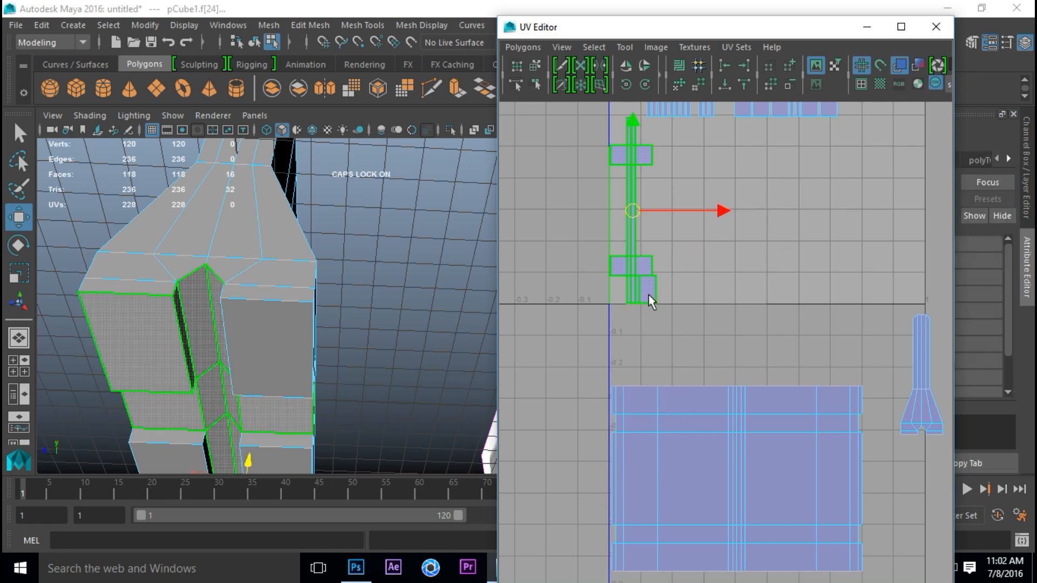
- Move the joined groove shell into empty space and sew the narrow wall and wide underside face onto one side of its middle section
drag(632, 211, 745, 225)
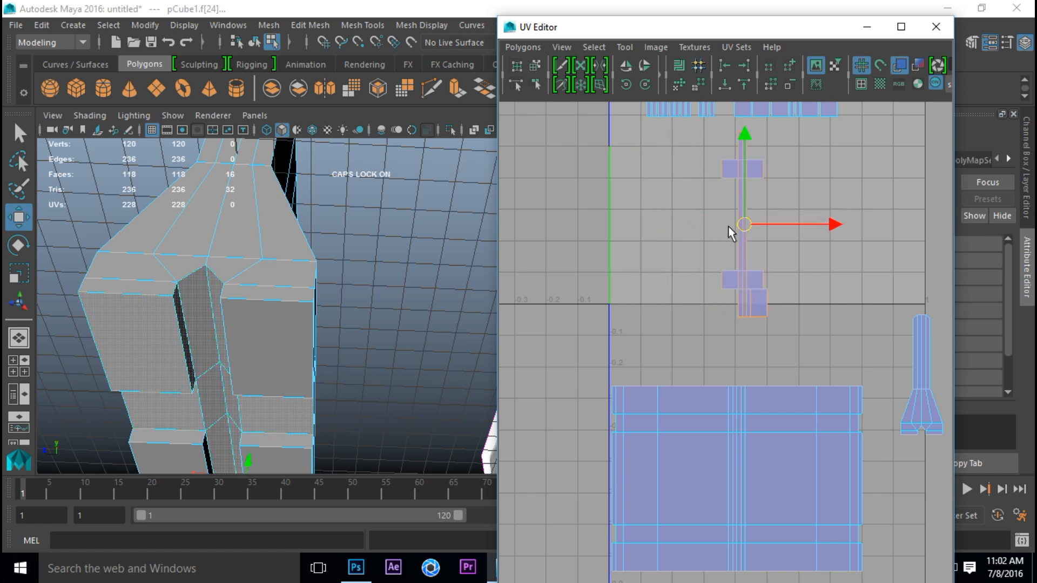
right_drag(742, 204, 730, 163)
click(738, 213)
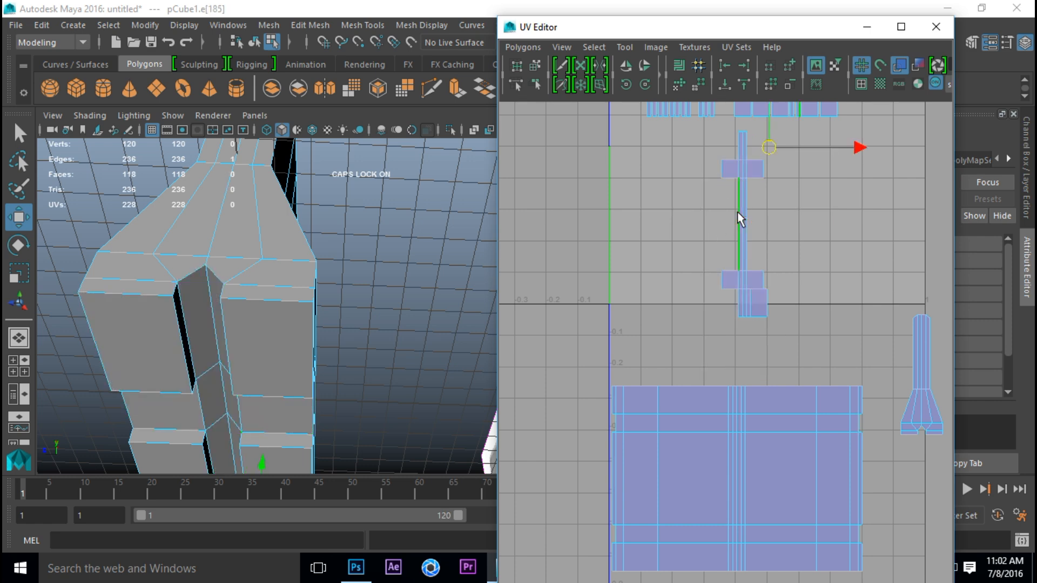
click(523, 47)
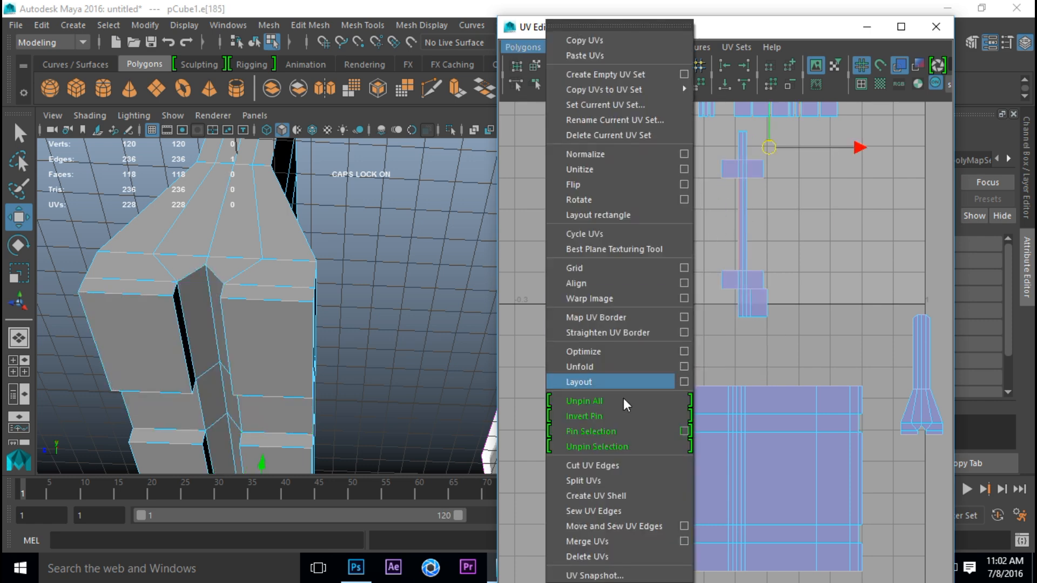
click(643, 520)
click(734, 241)
key(g)
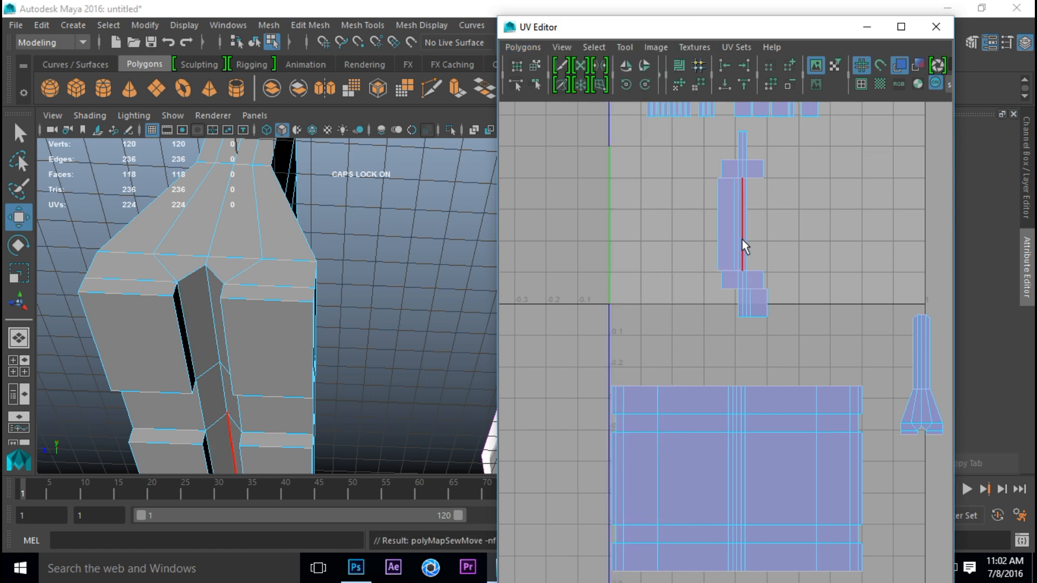
- Sew the opposite narrow wall and wide underside face onto the other side of the groove shell's middle section
click(747, 242)
key(g)
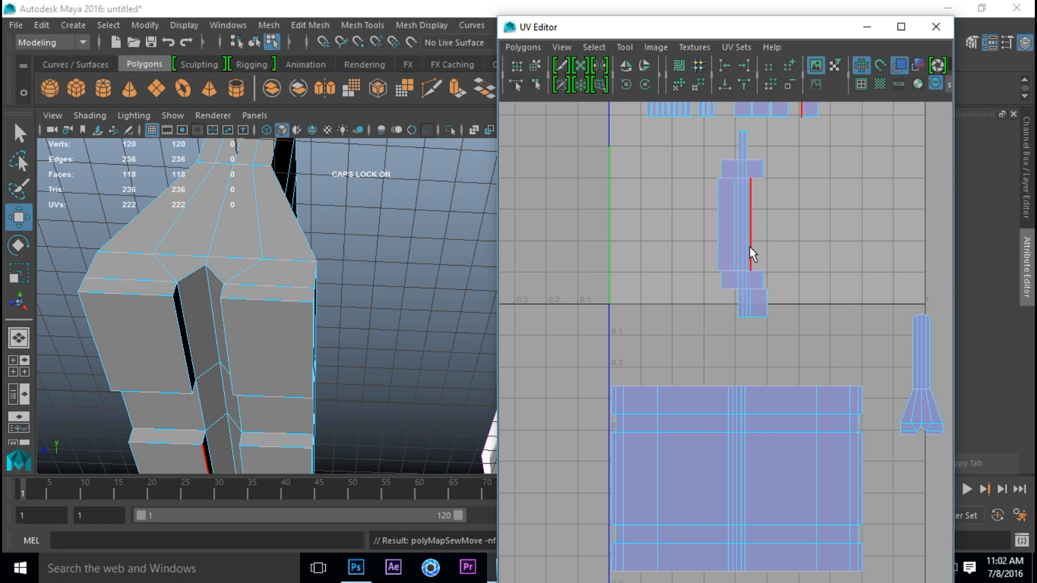
key(g)
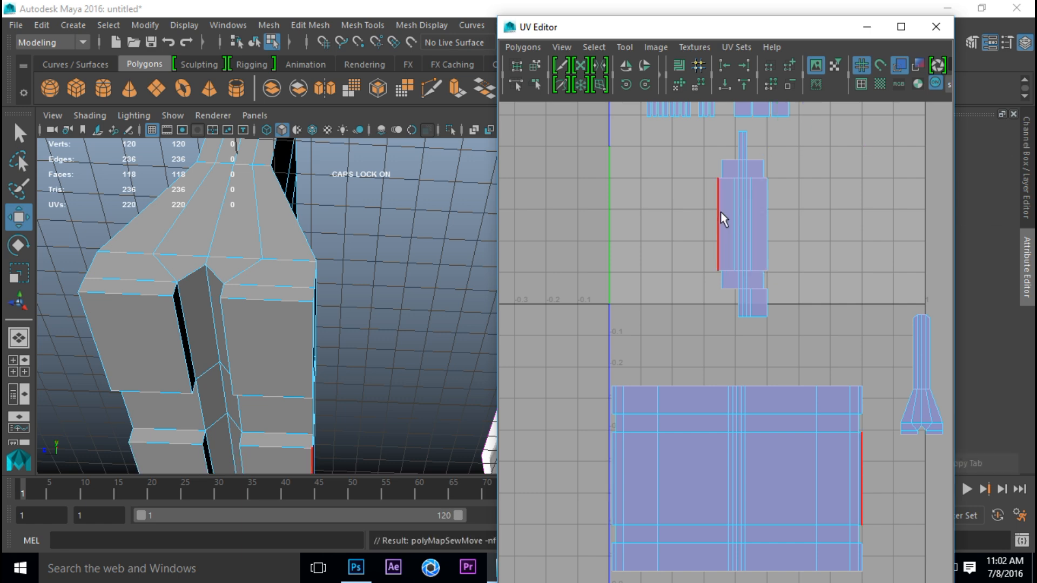
click(716, 208)
- Sew the narrow strips and wide end faces onto the groove shell's upper end, and one narrow strip onto its lower end
alt+drag(313, 303, 253, 317)
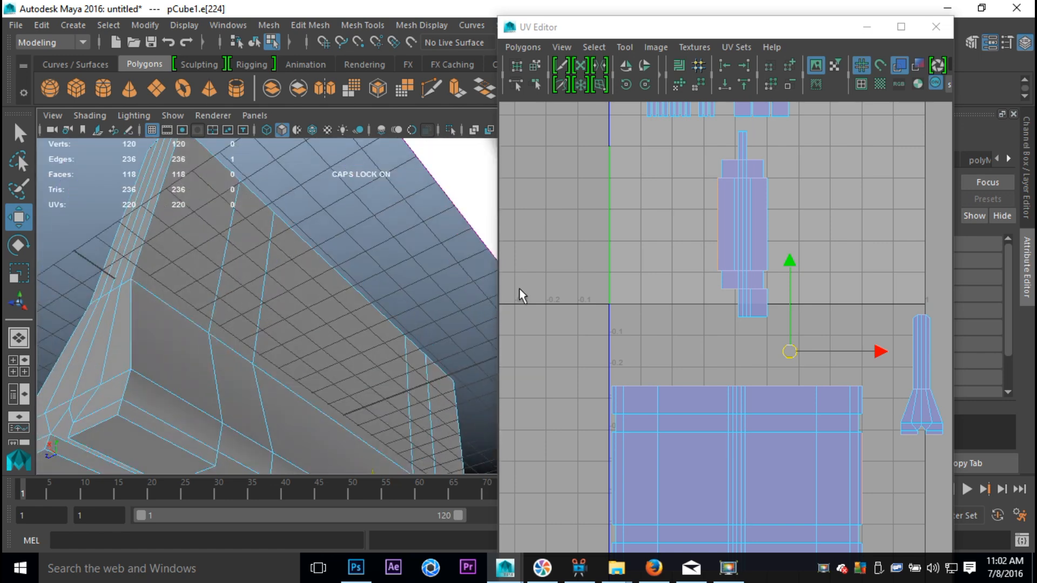
alt+middle_drag(690, 370, 685, 444)
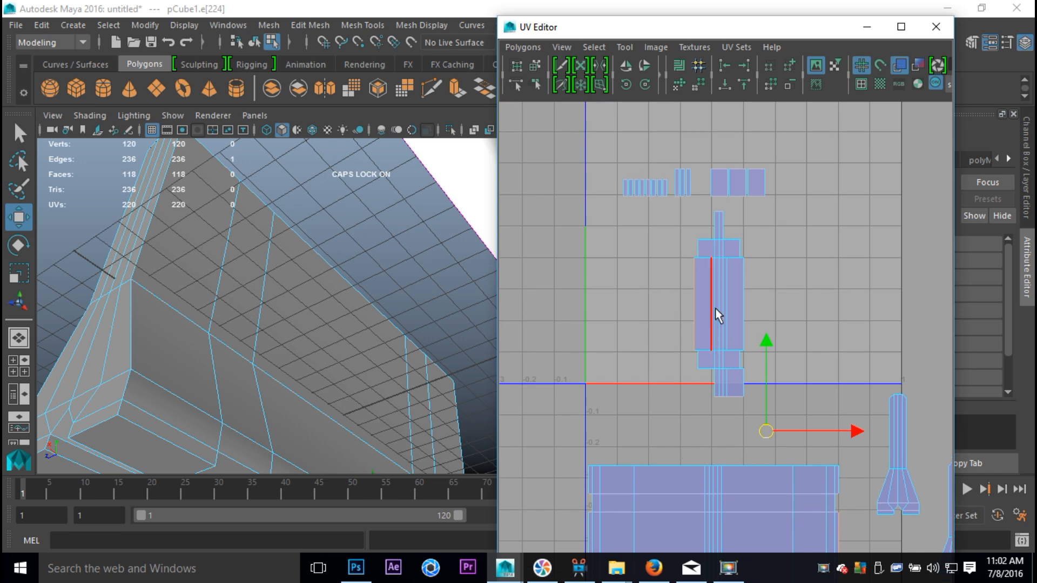
click(707, 239)
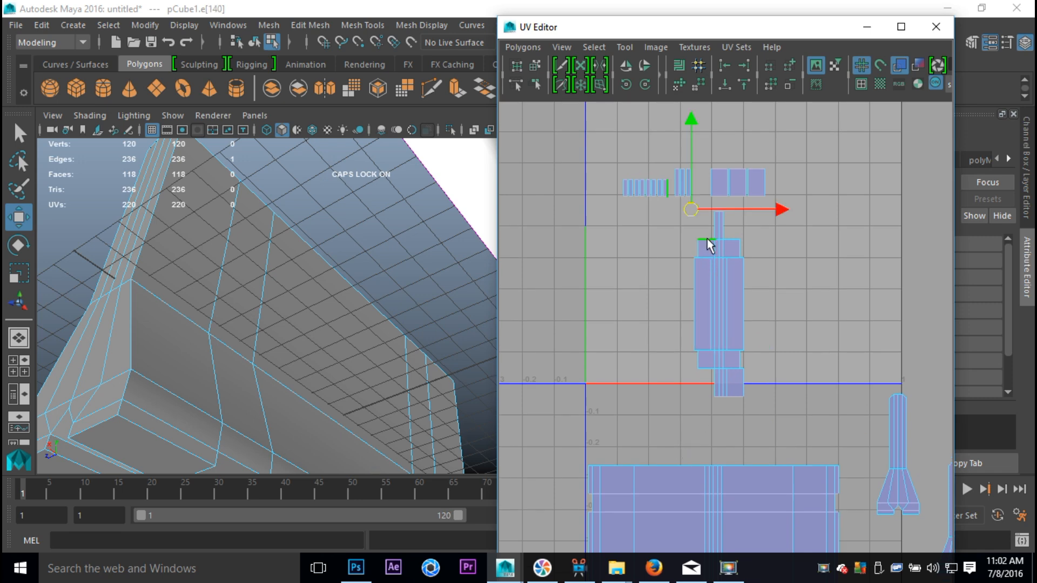
key(g)
click(734, 240)
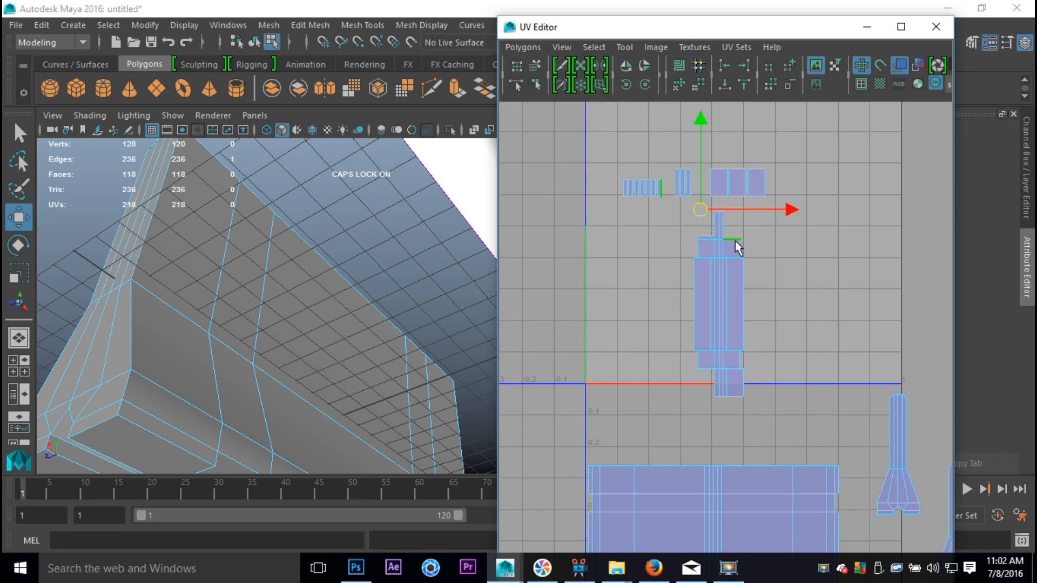
mouse_move(734, 238)
shift+right_down()
mouse_move(731, 252)
mouse_move(731, 241)
shift+right_up()
click(708, 237)
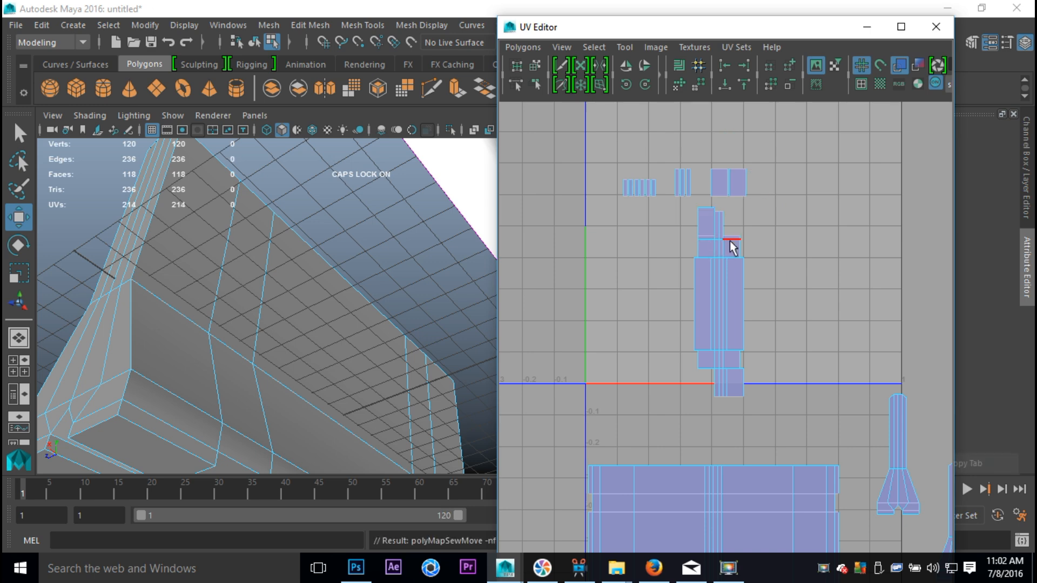
click(733, 236)
key(g)
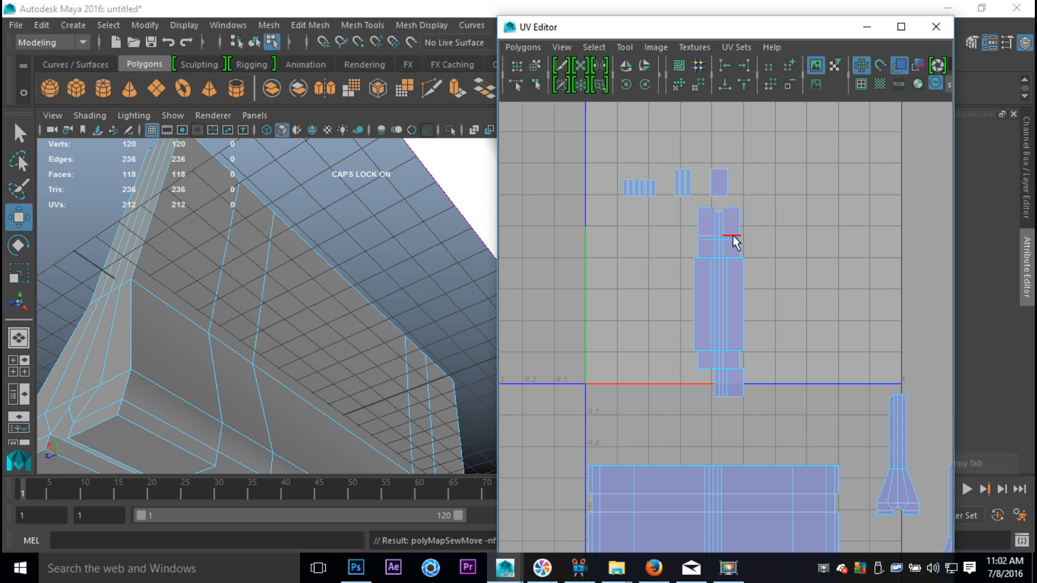
click(704, 371)
key(g)
- Try to sew the last wide end face to the narrow strip at the groove shell's lower end
click(705, 371)
key(g)
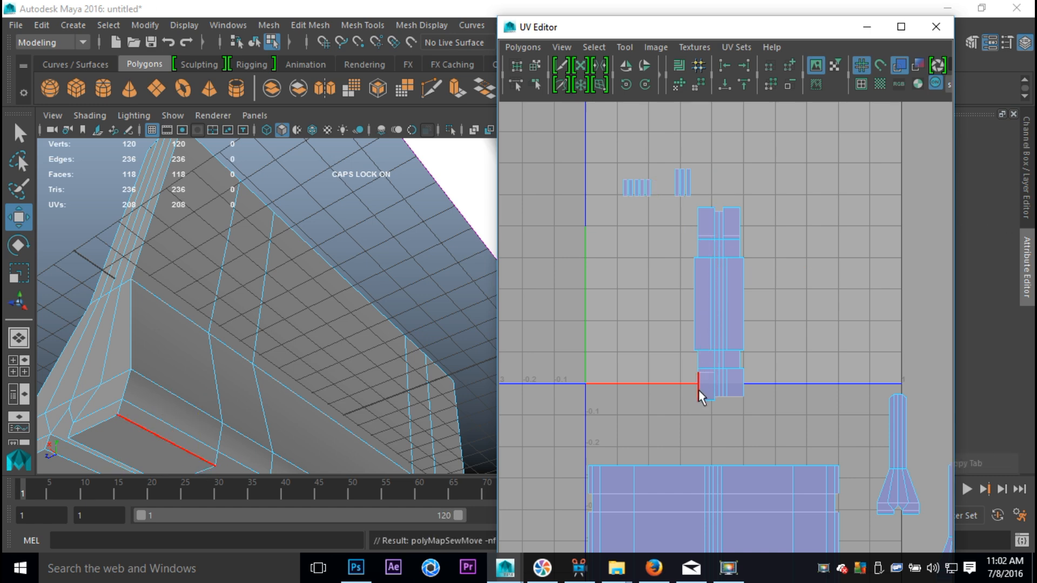
click(698, 388)
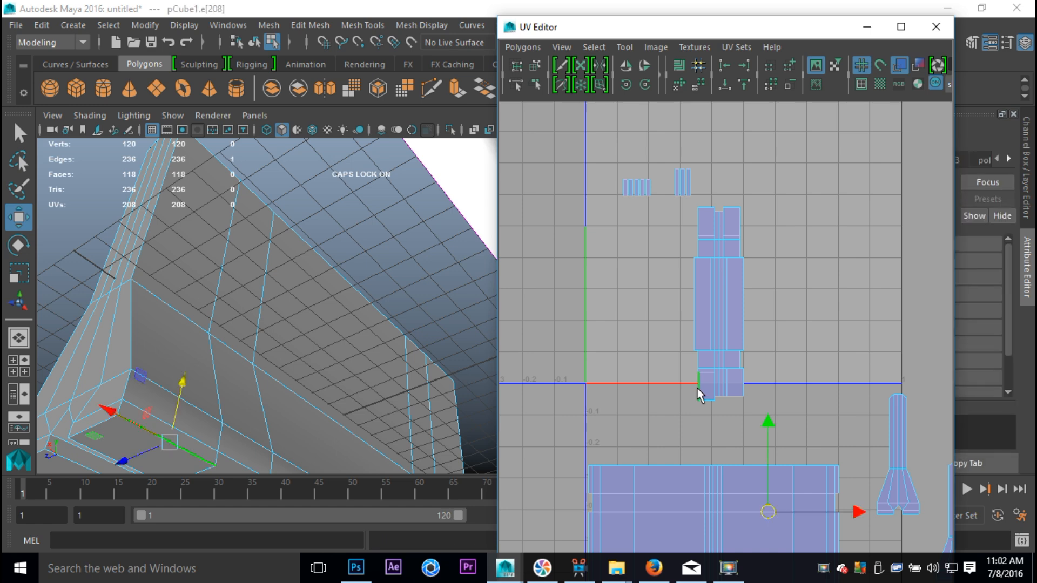
key(ctrl+z)
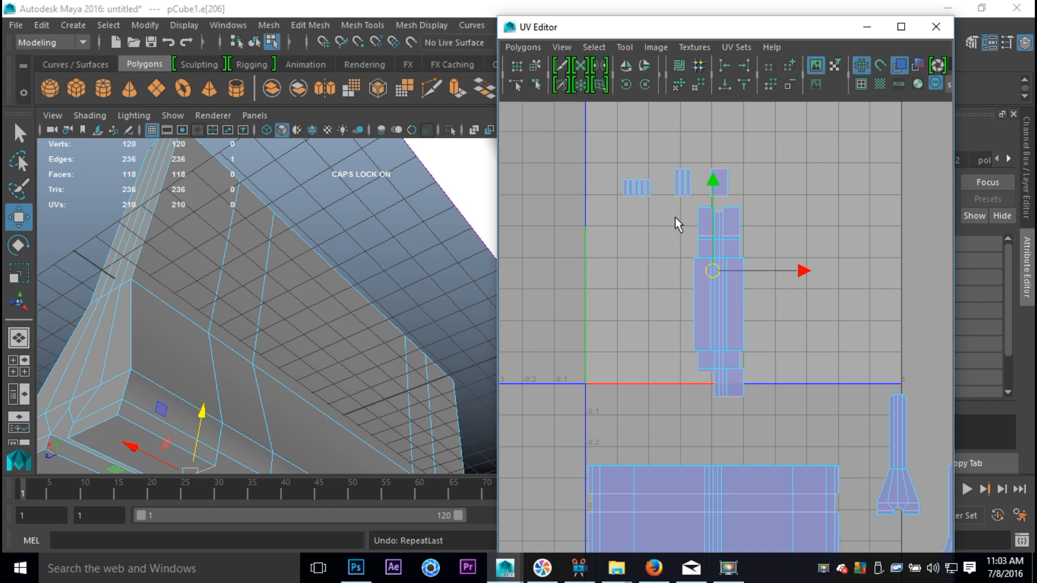
- Sew the three separate narrow groove-wall pieces to their matching edges on the underside shell
click(690, 185)
key(g)
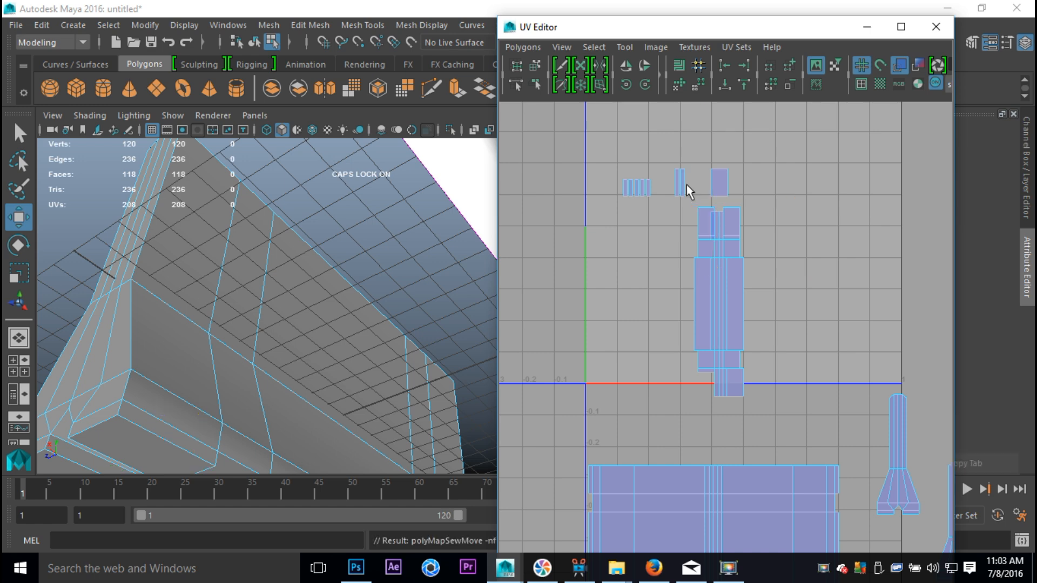
click(682, 186)
key(g)
click(680, 187)
key(g)
- Sew the remaining short strip pieces from the leftover group to the underside shell
click(647, 190)
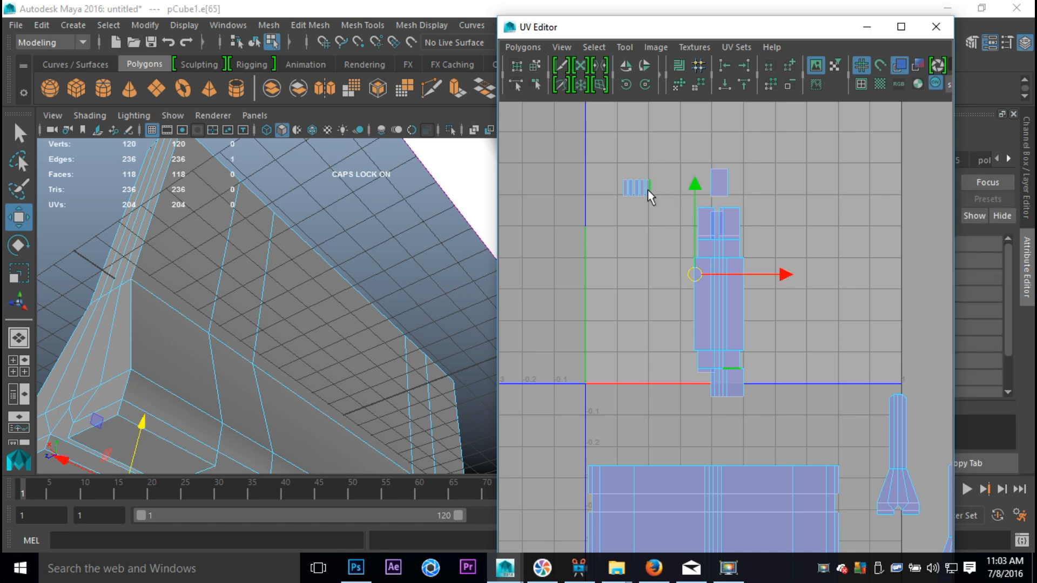
key(g)
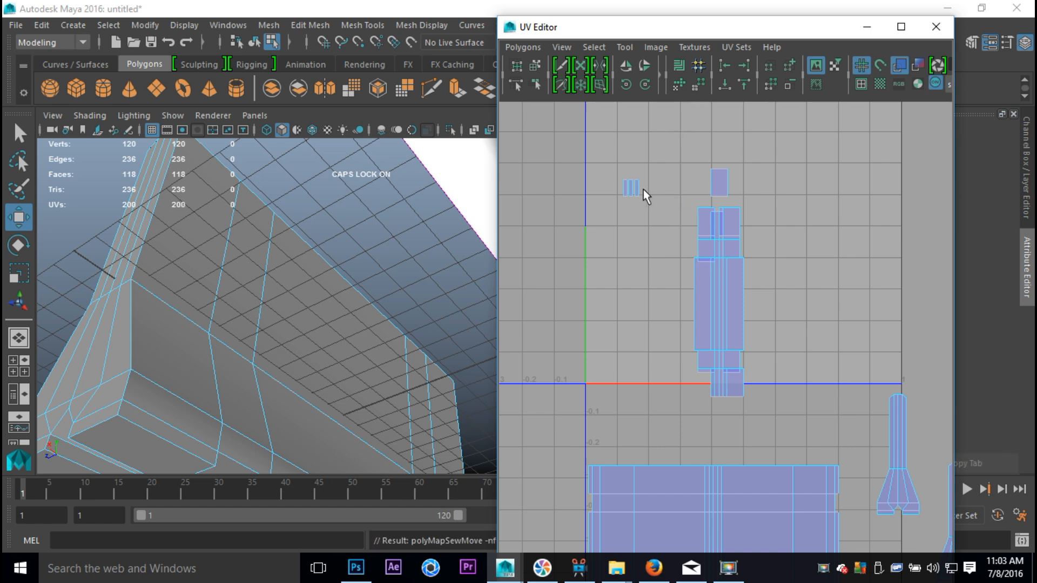
click(633, 189)
key(g)
- Sew the last loose wide face to the side edge of the underside shell's lower end section
click(713, 197)
alt+middle_drag(774, 323, 756, 272)
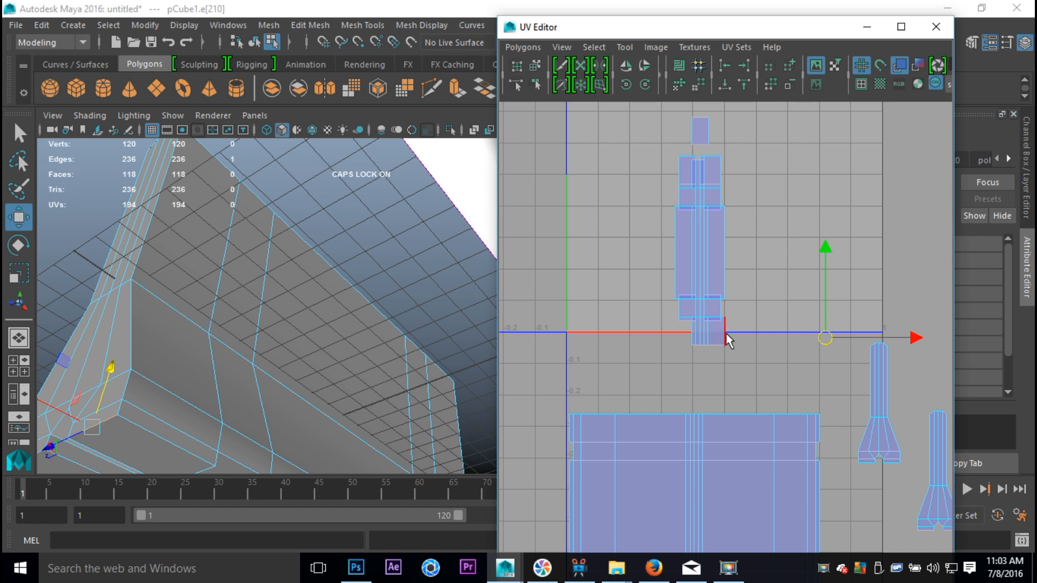
click(707, 139)
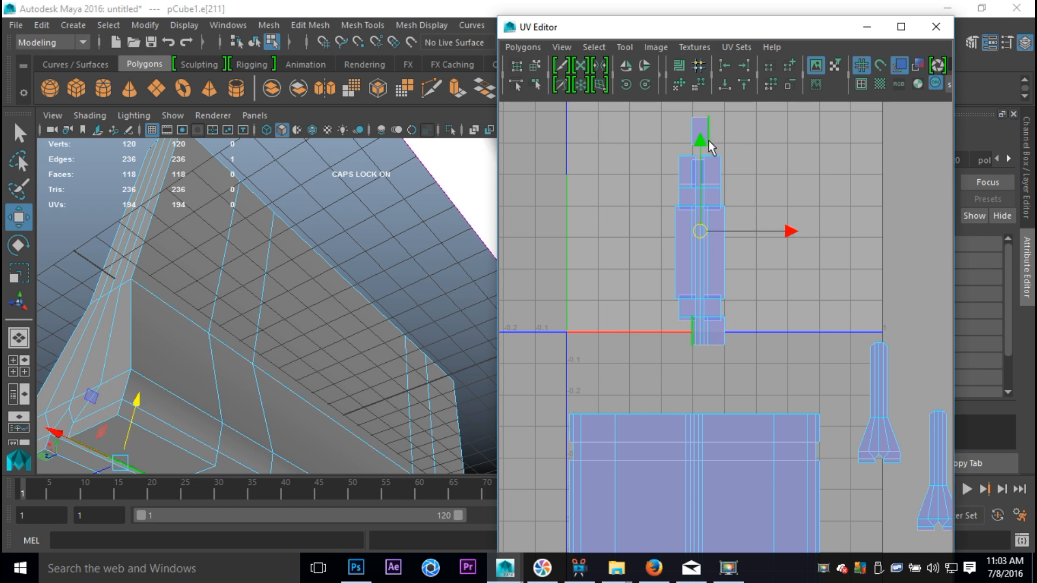
key(g)
- Select the complete underside shell and Unfold its UVs
scroll(724, 154, down, 2)
right_drag(730, 258, 667, 235)
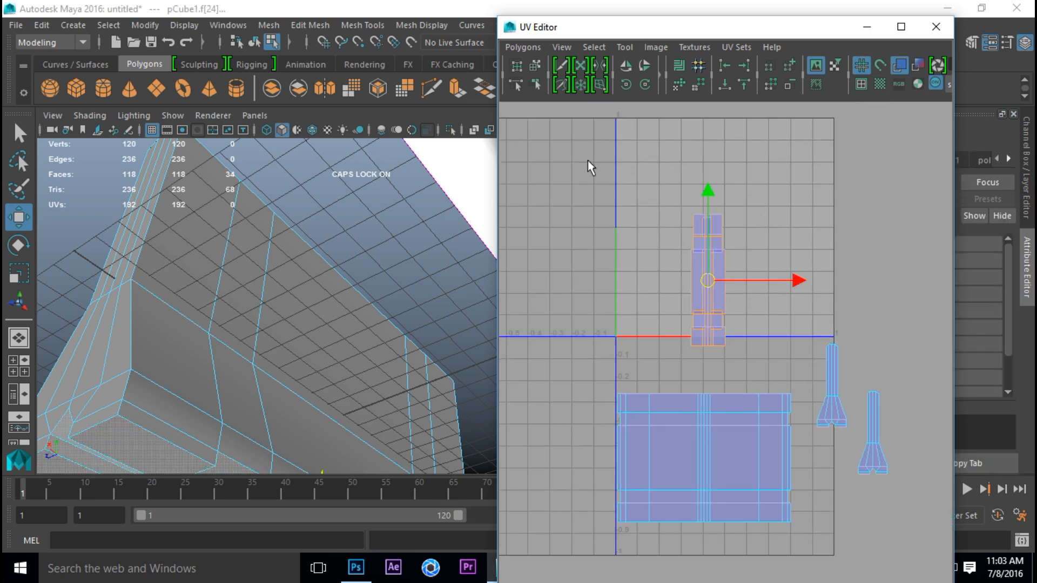
click(517, 48)
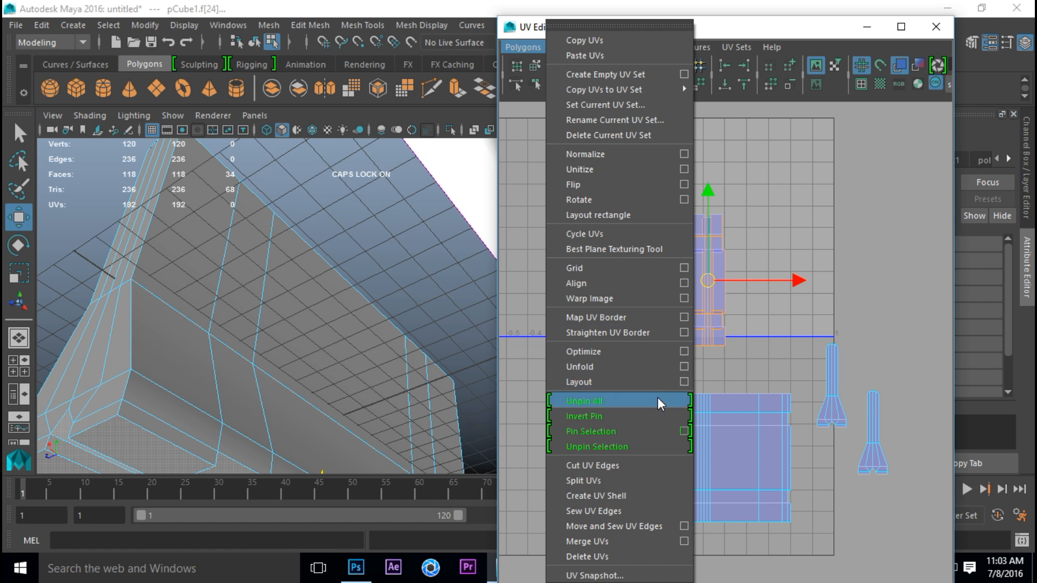
click(607, 367)
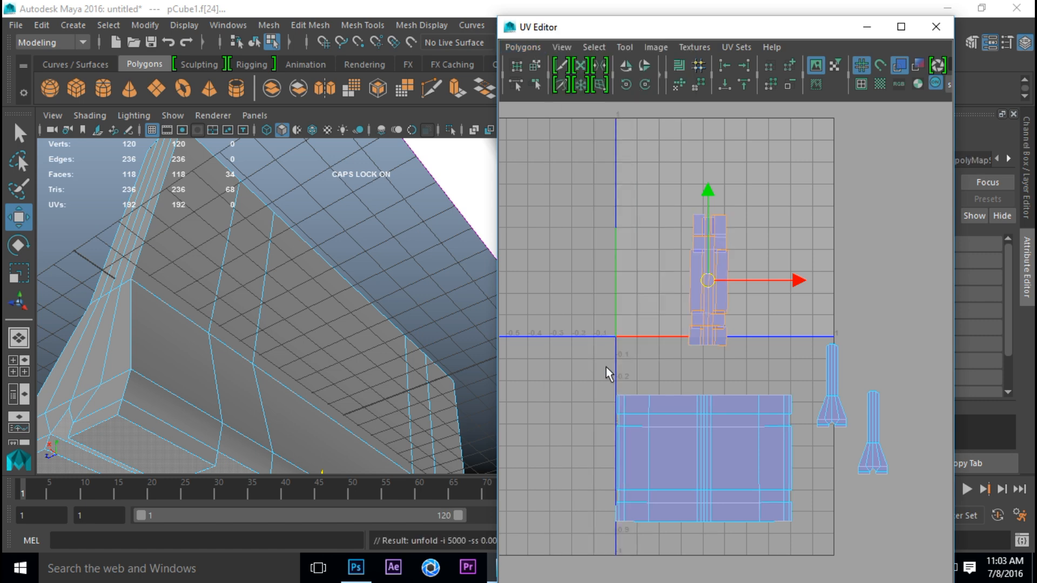
- Move the underside shell to the upper-left corner of the UV tile and the large body shell into the tile's lower area
drag(711, 286, 636, 189)
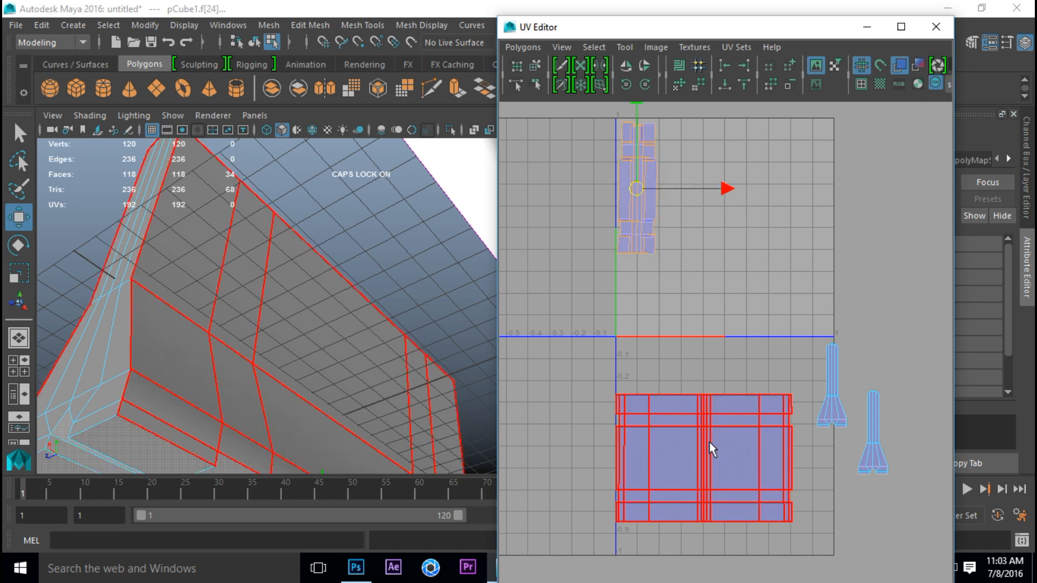
click(707, 445)
drag(707, 456, 743, 267)
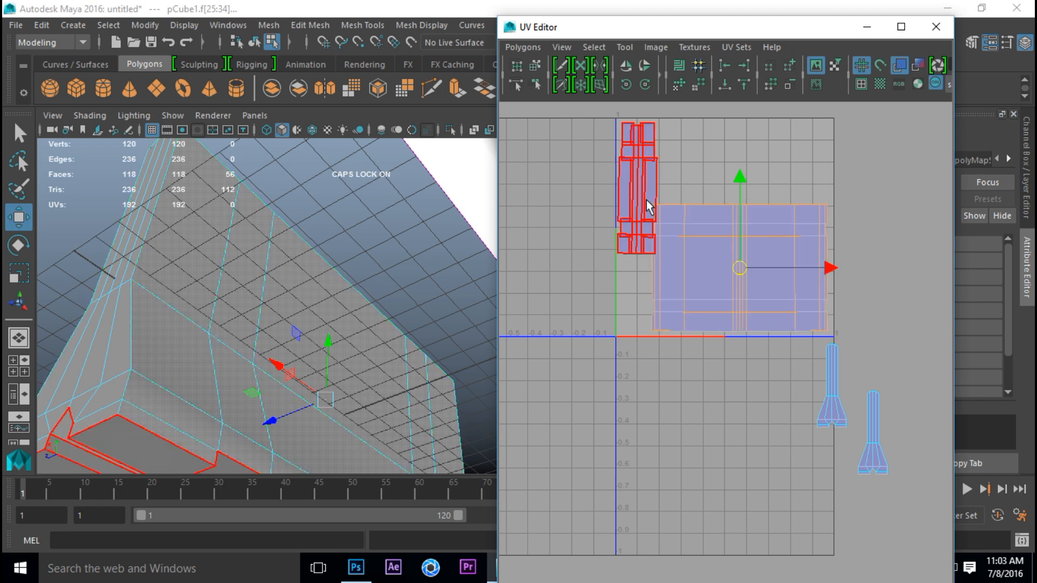
- Rotate the underside shell to horizontal and move it above the body shell in the UV tile
click(637, 178)
key(e)
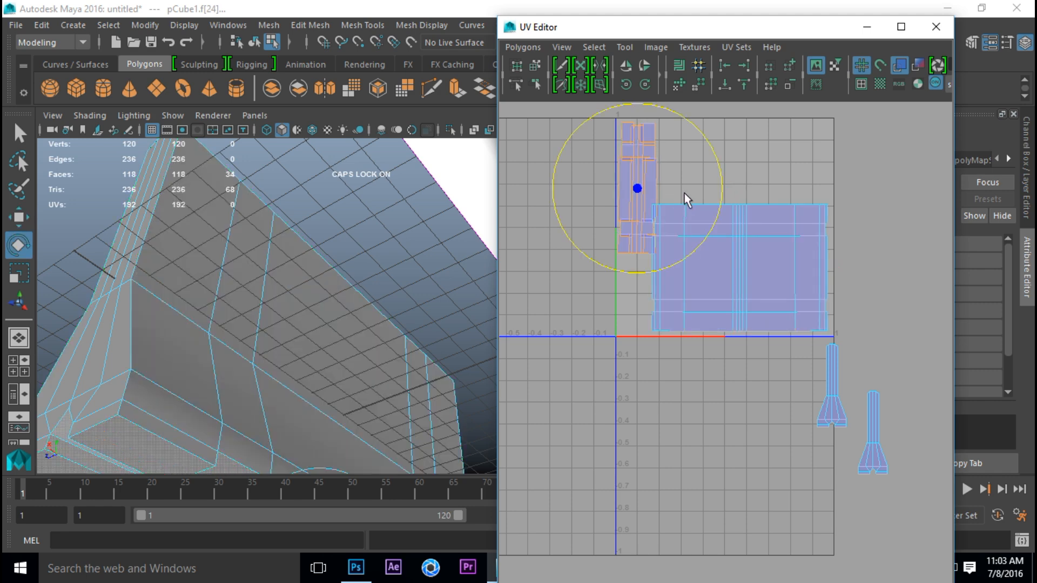
drag(714, 150, 685, 303)
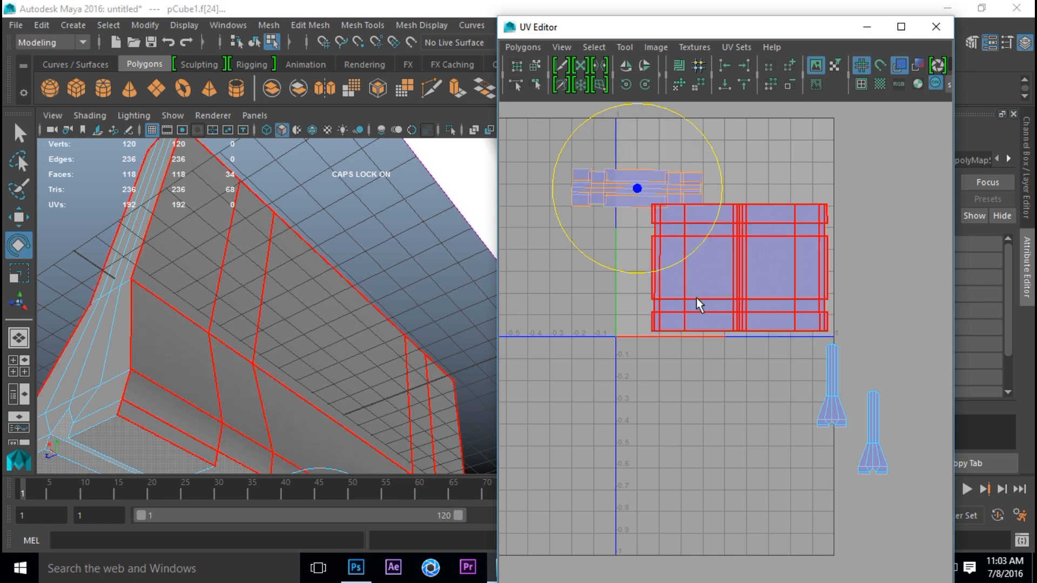
key(w)
drag(638, 187, 759, 145)
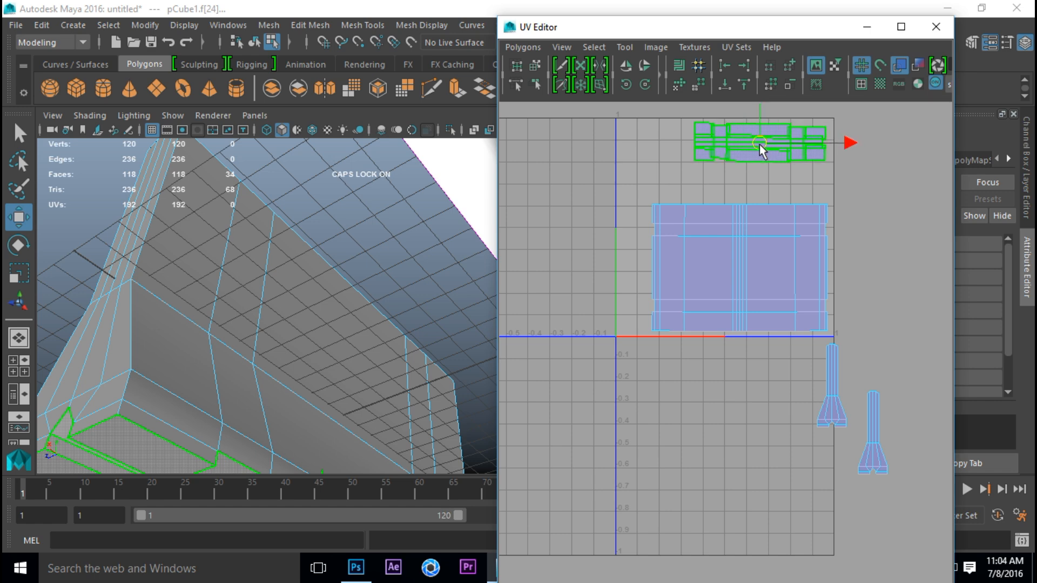
- Move both end-cap shells into the UV tile, side by side in the free space left of the underside shell
click(834, 406)
drag(833, 388, 634, 160)
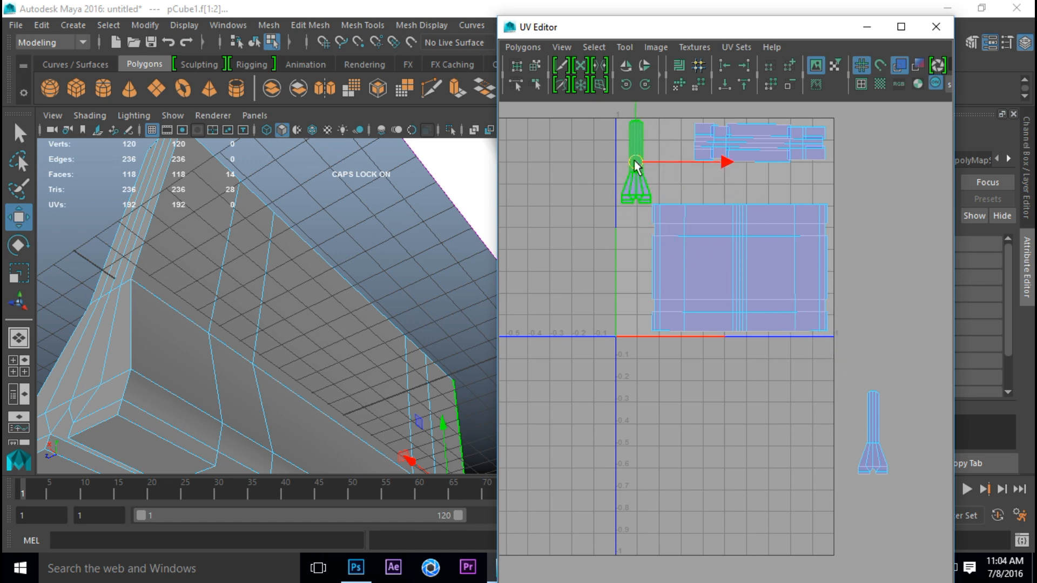
click(876, 446)
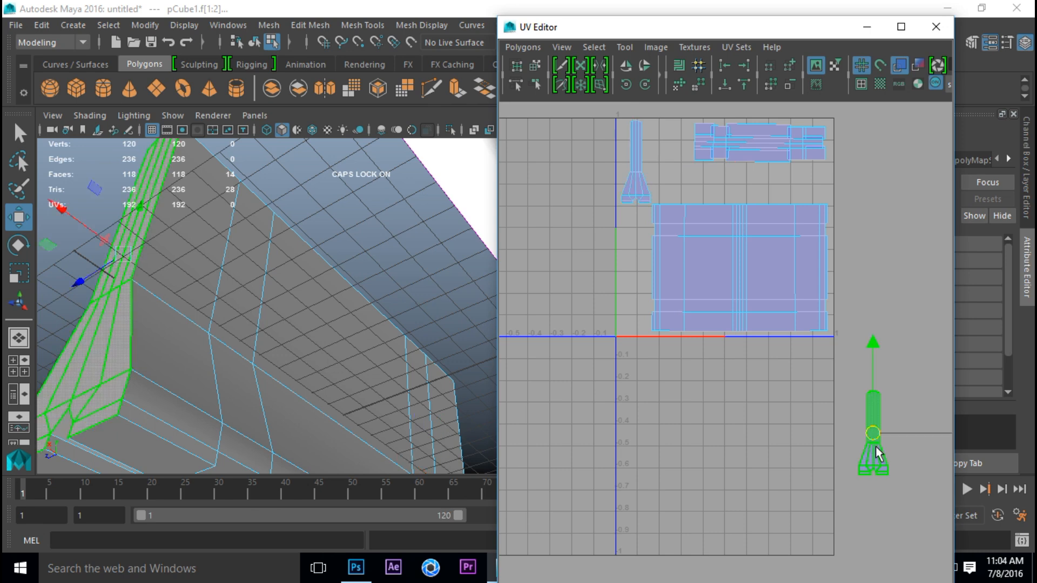
drag(874, 434, 672, 161)
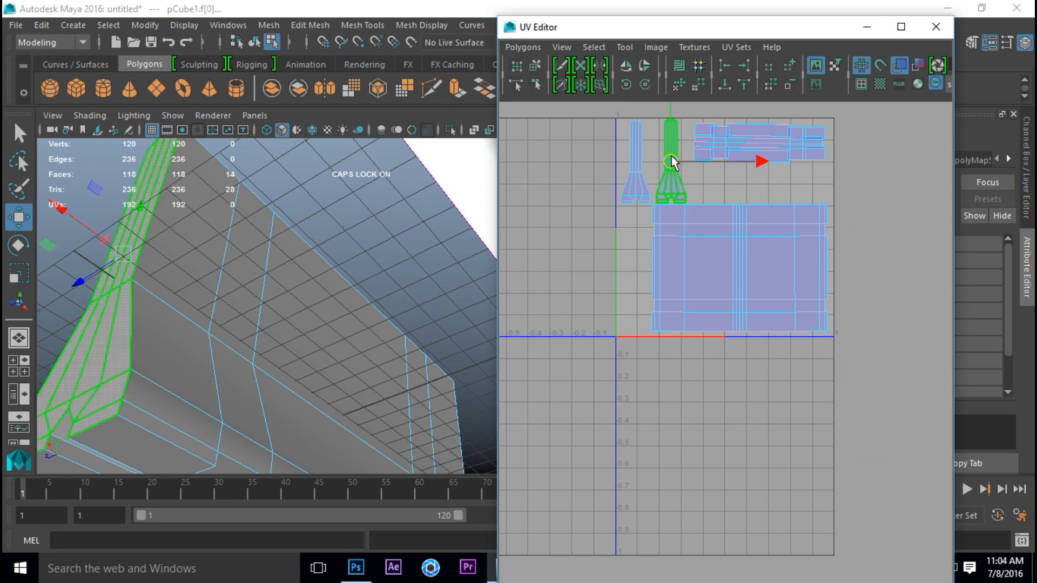
- Minimize the UV Editor and show all hidden objects in the scene
click(868, 27)
key(a)
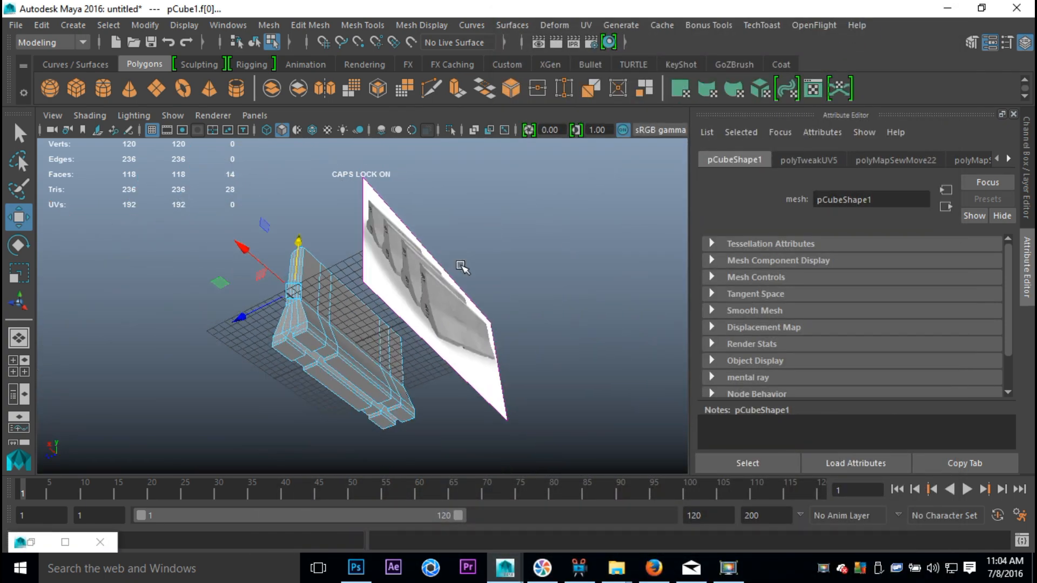
alt+drag(456, 267, 615, 320)
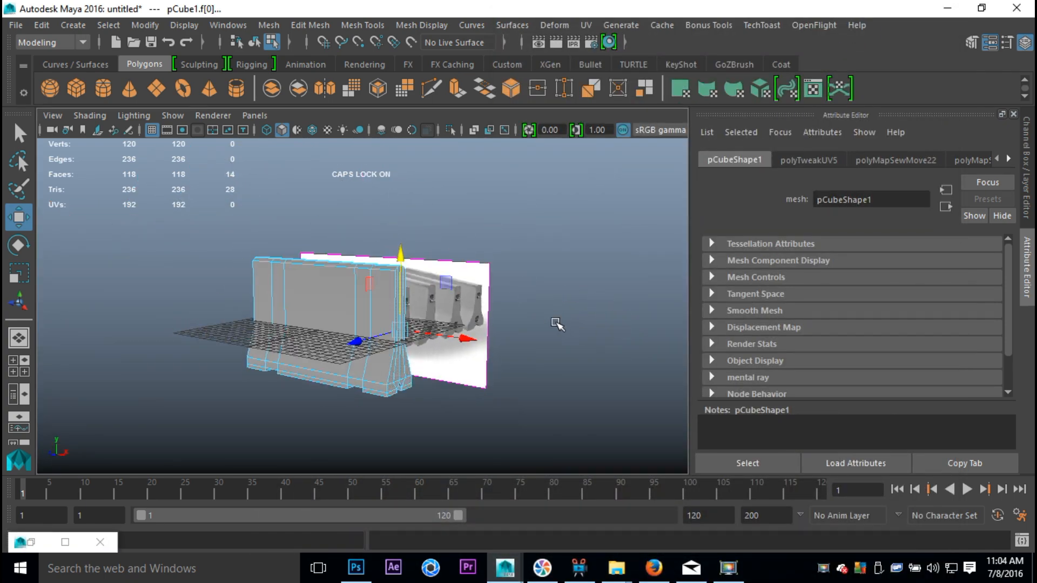
scroll(558, 324, up, 4)
alt+drag(432, 241, 507, 353)
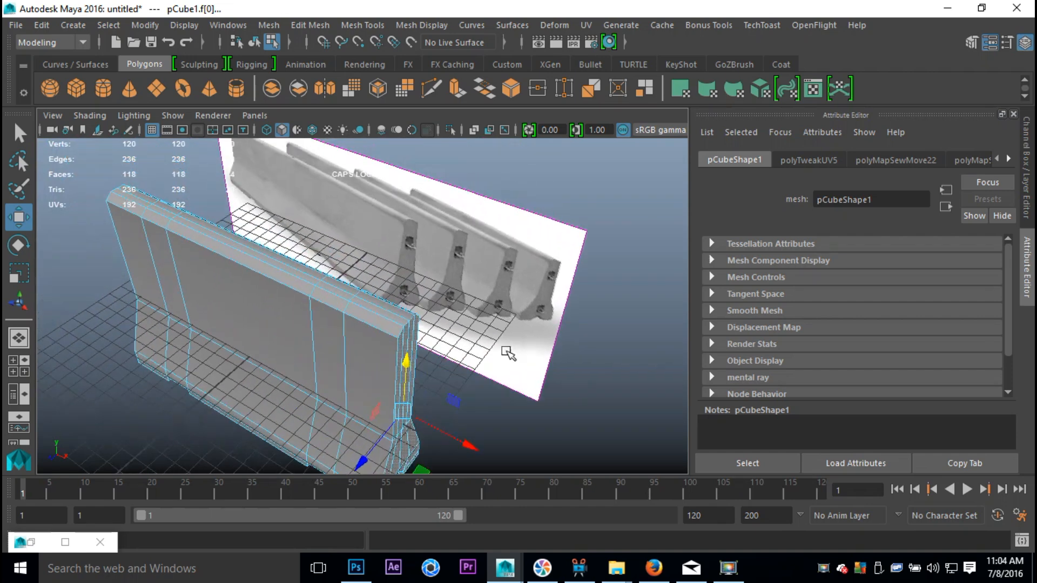
click(183, 23)
mouse_move(241, 138)
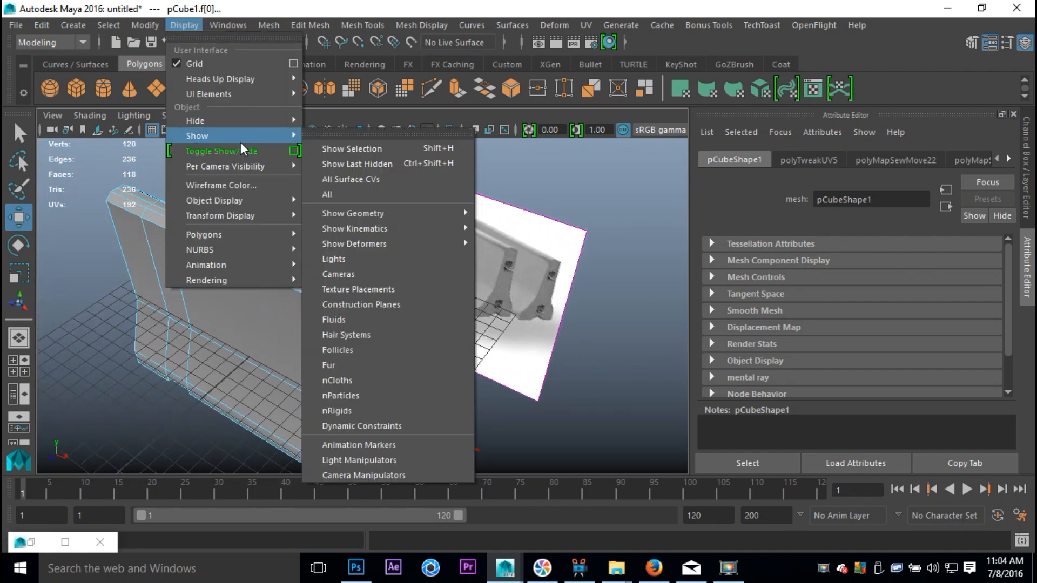
click(339, 194)
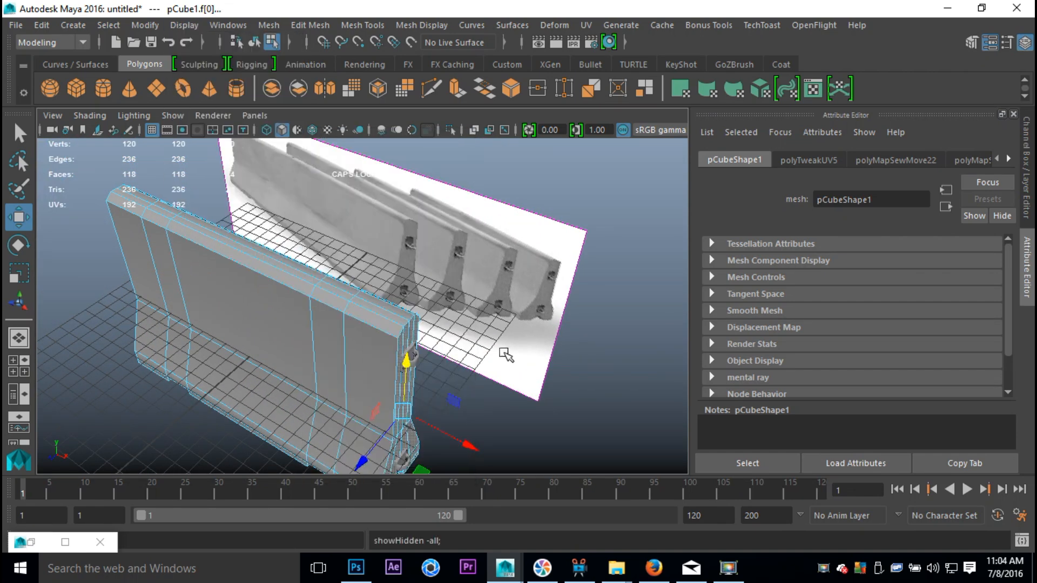
- Select the lower hook on the barrier's end face as an object and apply Automatic UV mapping to it
scroll(548, 363, up, 5)
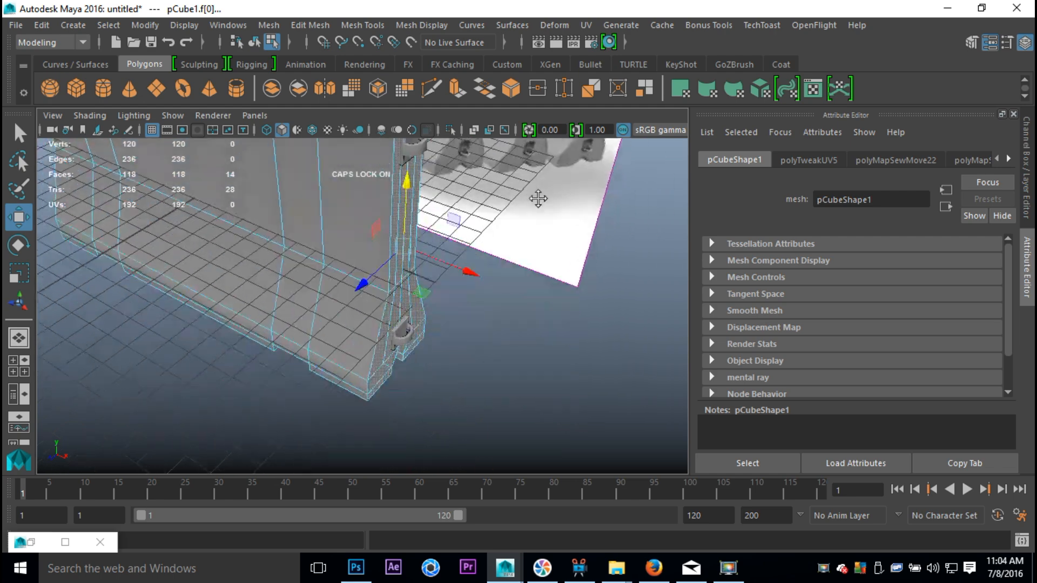
alt+middle_drag(537, 198, 543, 190)
alt+drag(537, 257, 534, 218)
alt+middle_drag(533, 227, 529, 302)
scroll(529, 324, up, 5)
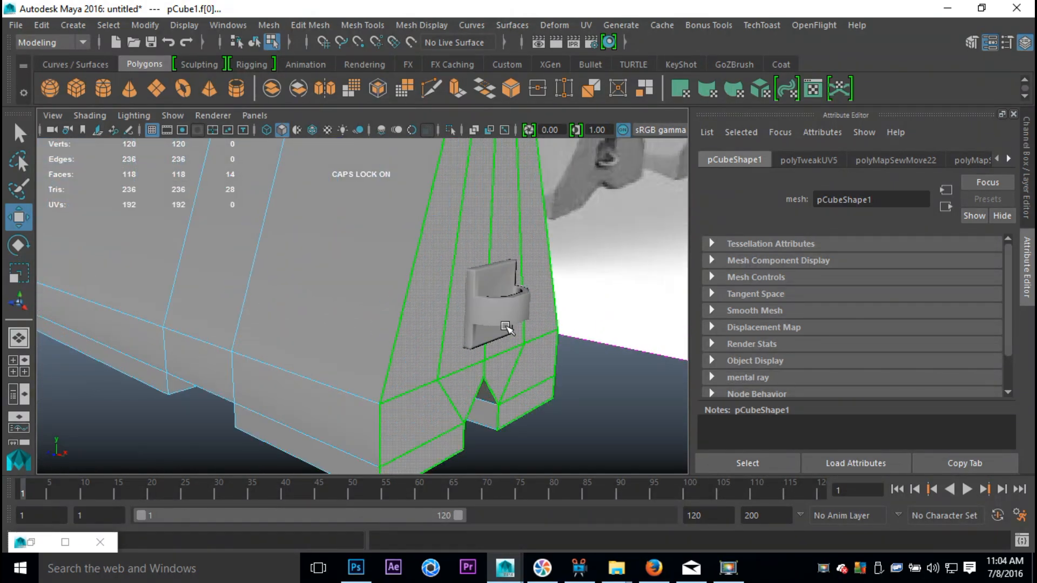
right_drag(502, 313, 548, 108)
click(516, 316)
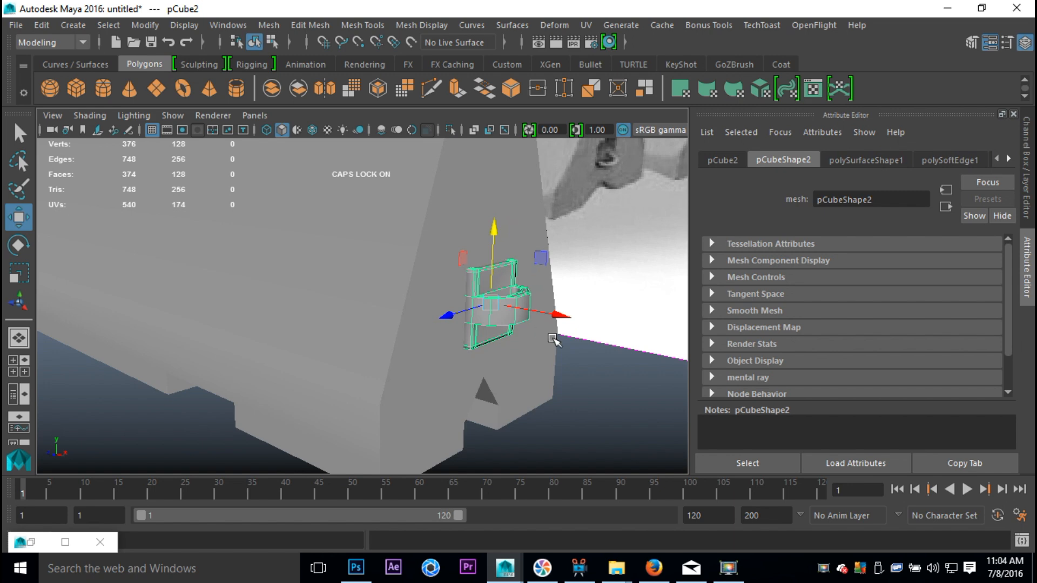
click(583, 25)
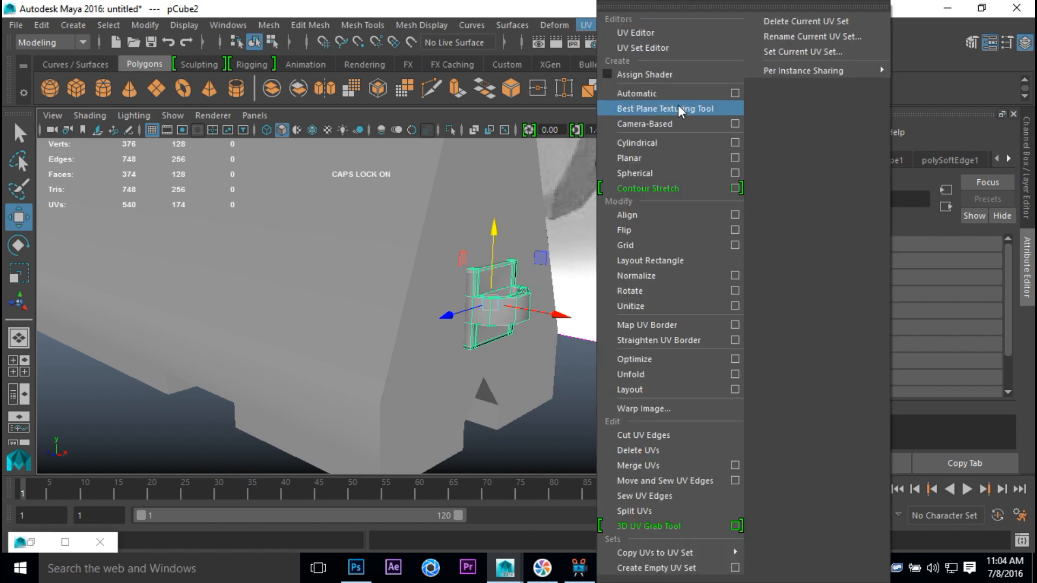
click(654, 86)
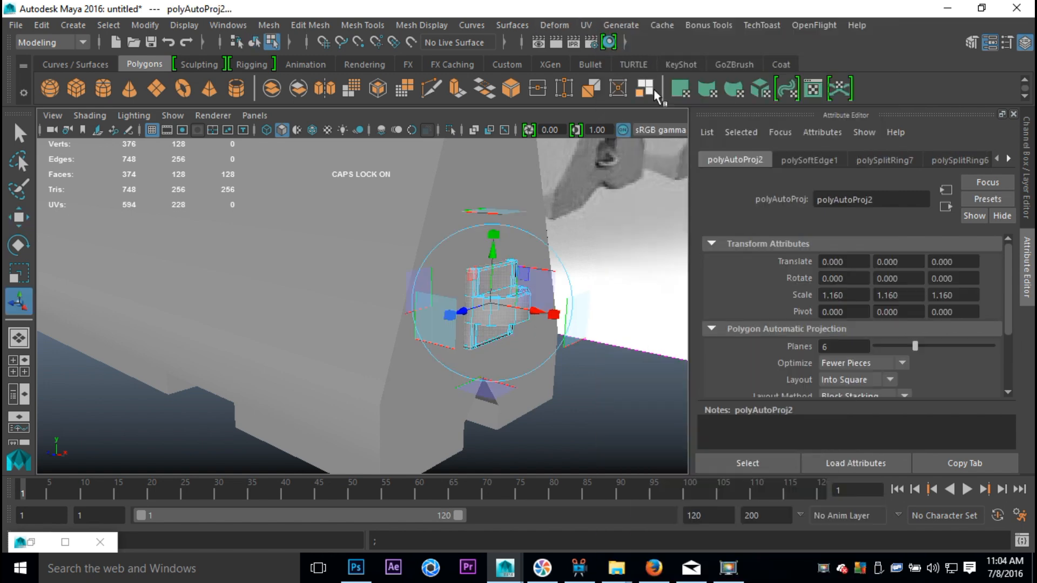
- Open the UV Editor for the hook and narrow its window so the enlarged hook and its UV shells show side by side
click(586, 25)
click(647, 35)
scroll(750, 322, up, 2)
alt+middle_drag(730, 330, 811, 435)
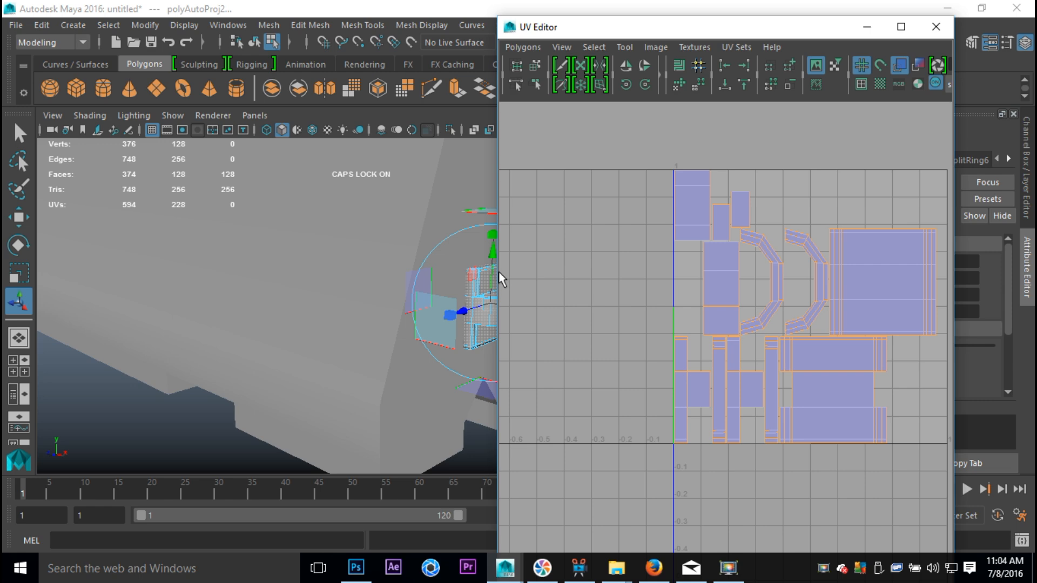
drag(501, 275, 571, 287)
alt+middle_drag(670, 323, 668, 323)
scroll(434, 367, up, 3)
alt+middle_drag(432, 368, 196, 358)
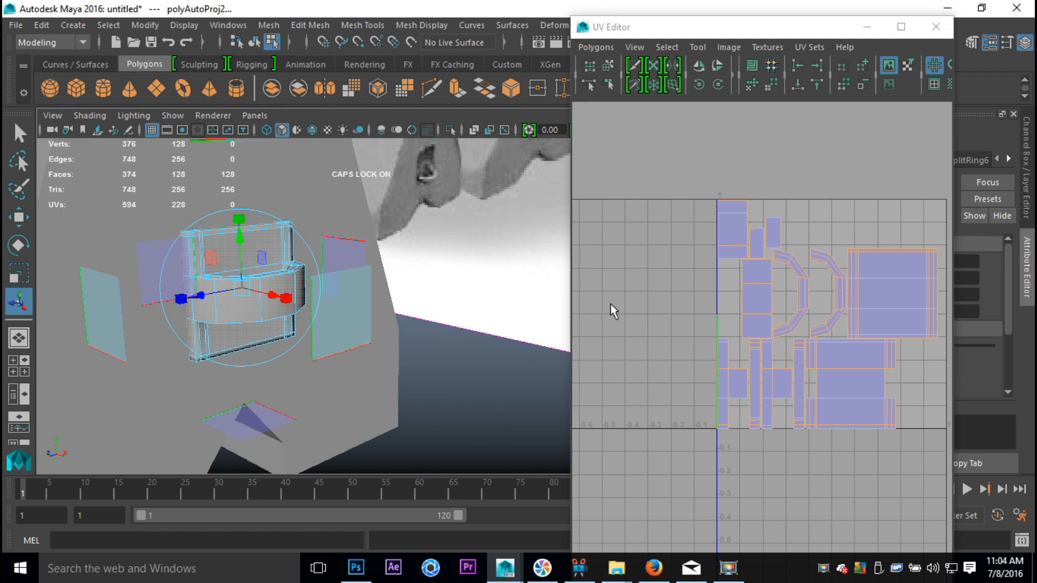
alt+middle_drag(625, 303, 593, 303)
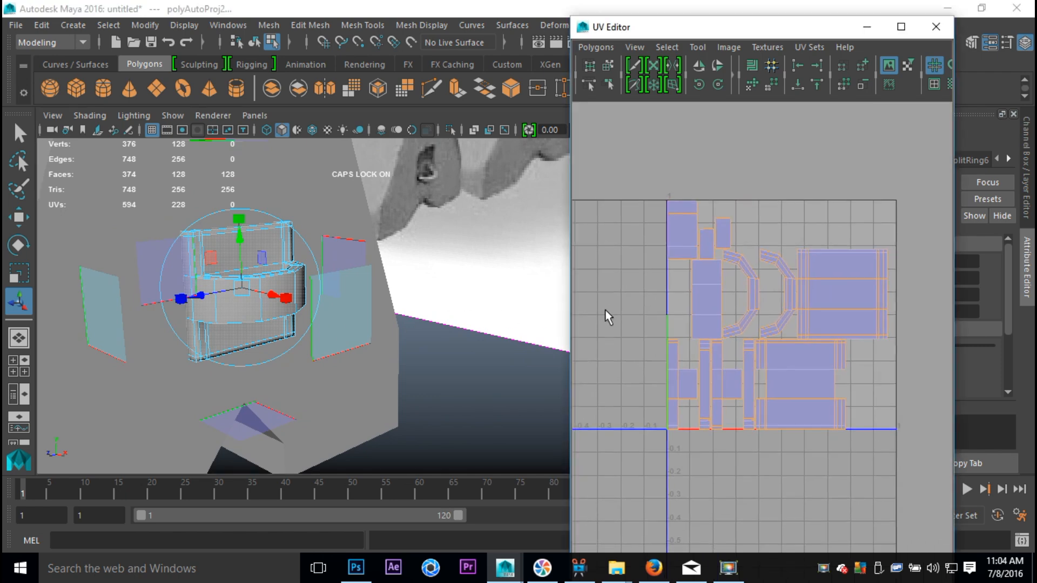
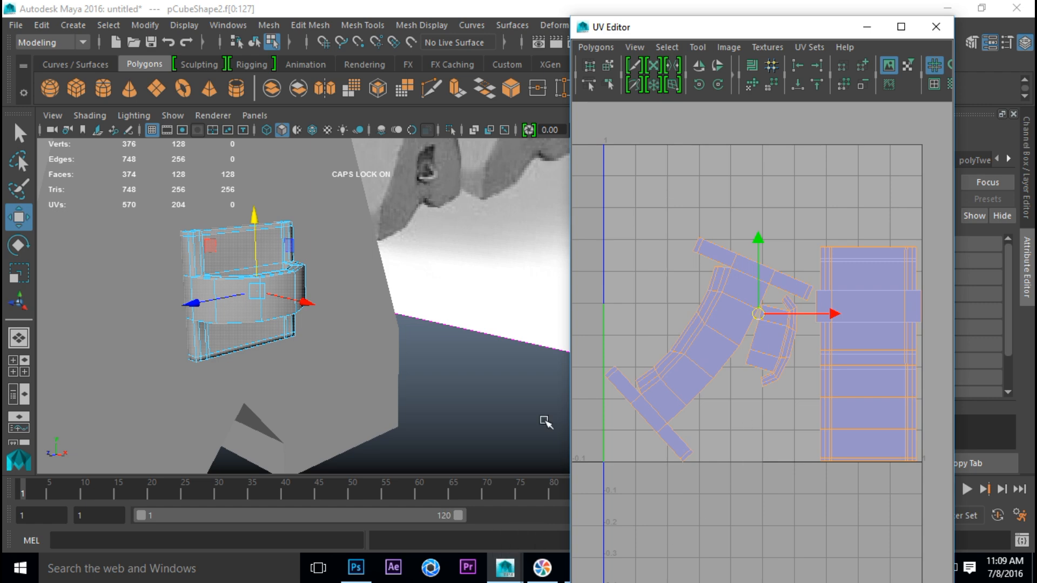
scroll(695, 346, down, 2)
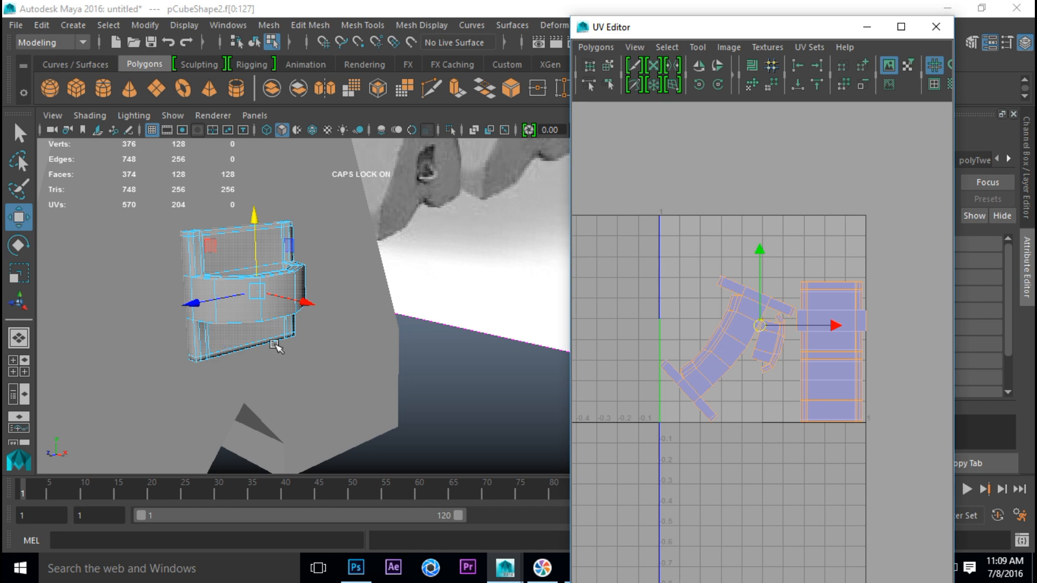
scroll(372, 340, down, 3)
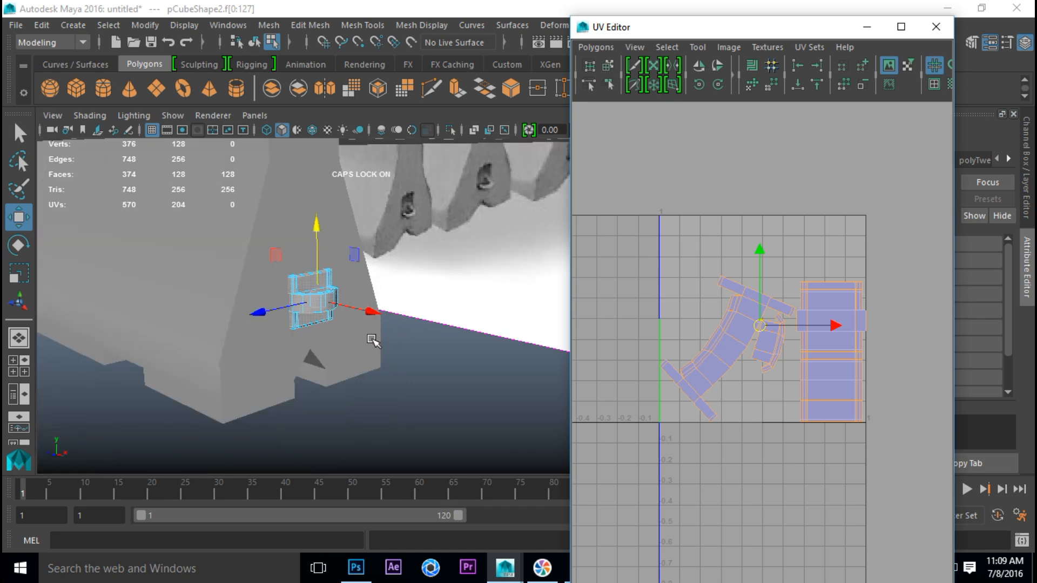
scroll(372, 340, up, 2)
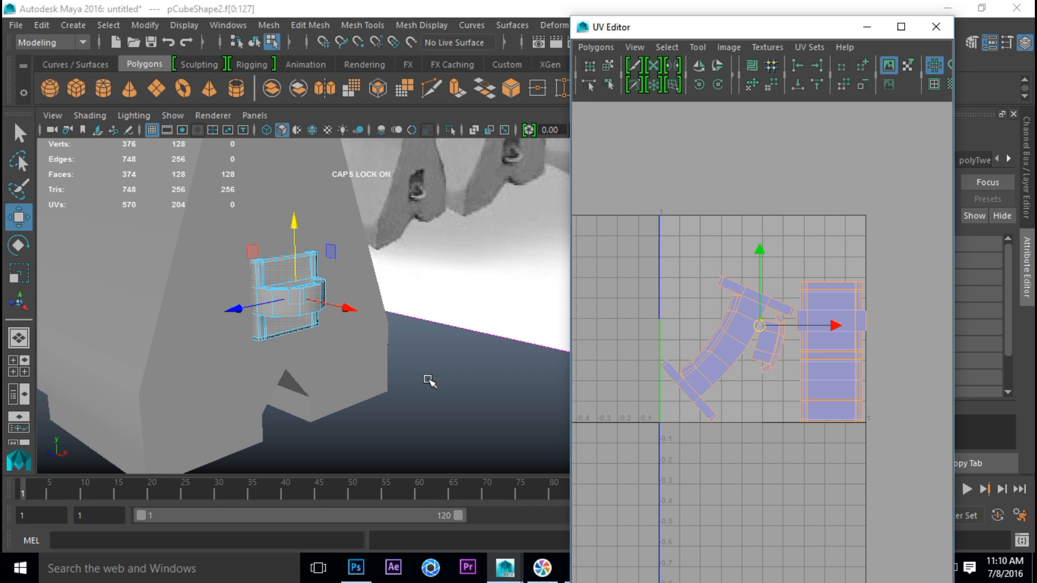
scroll(434, 362, down, 2)
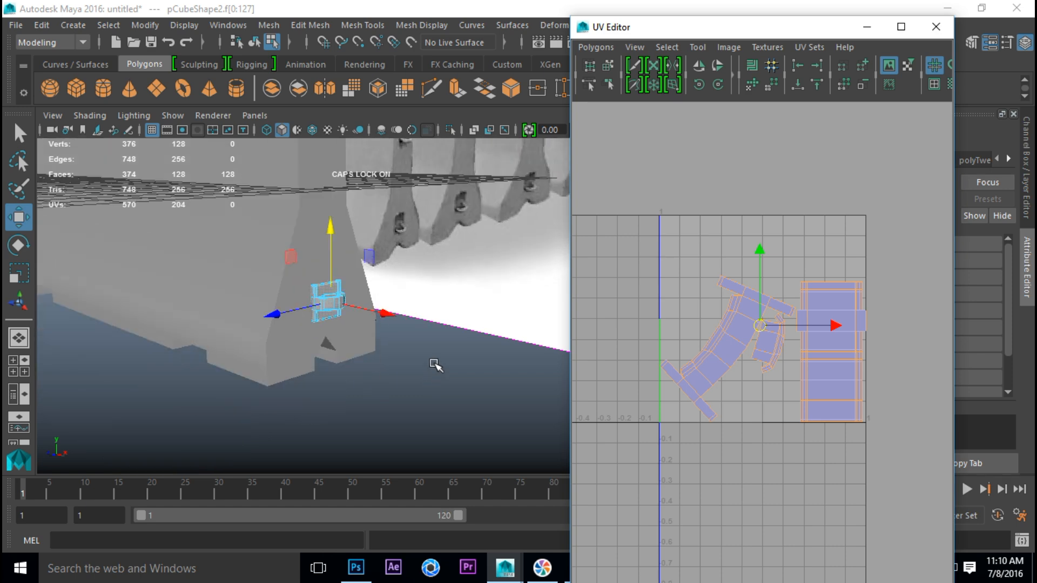
scroll(436, 362, up, 1)
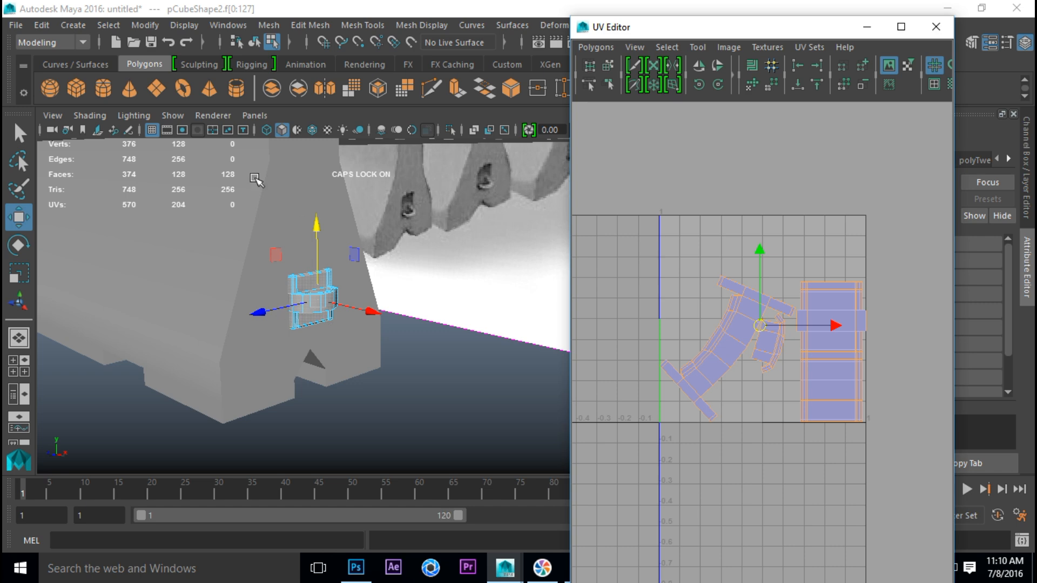
- Start a UV Snapshot of the hook and set its save location to Desktop\3D Resources\TutorialVideos\Road Block
click(596, 47)
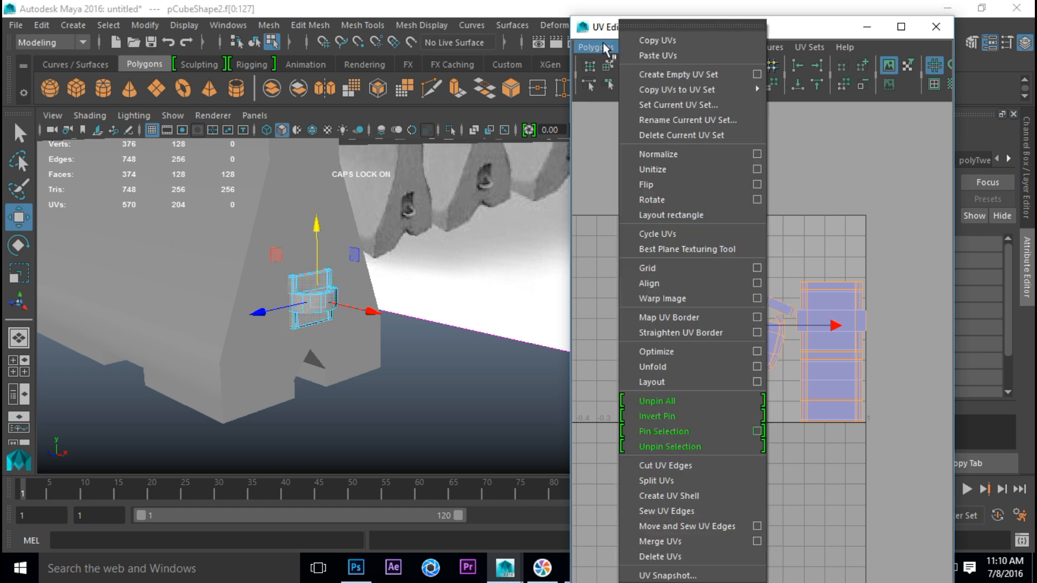
click(699, 576)
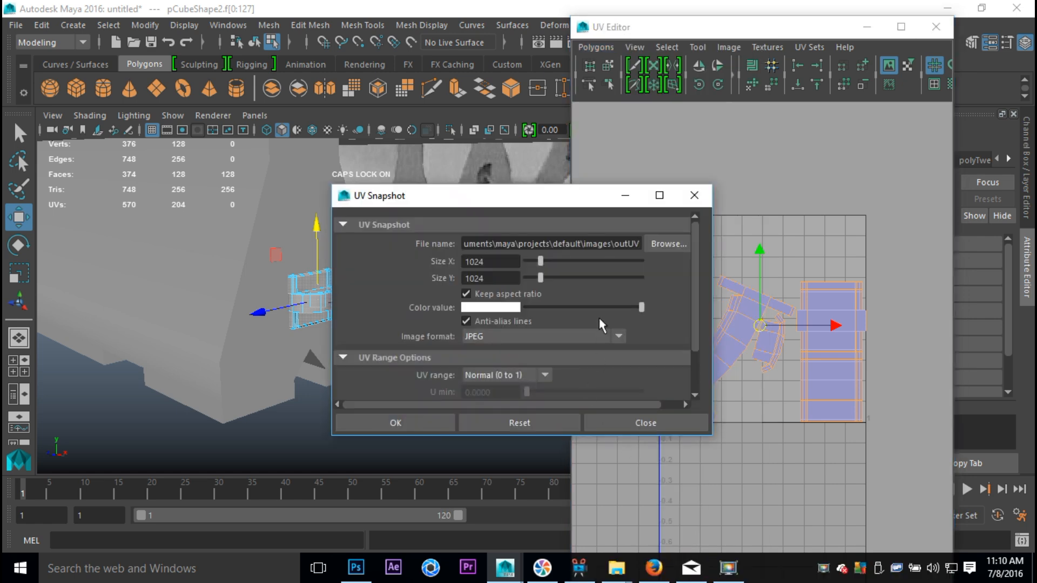
click(660, 244)
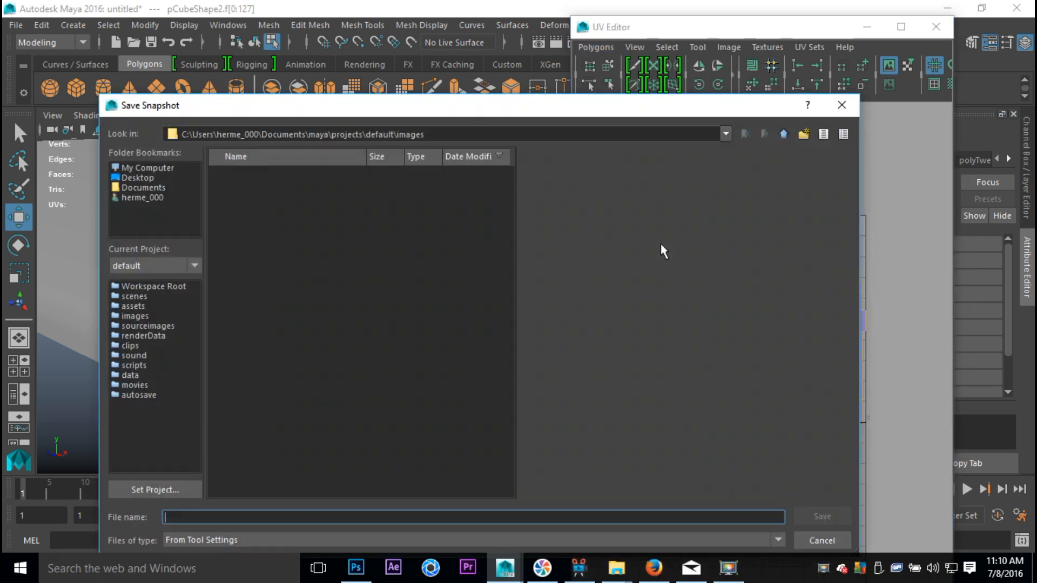
click(142, 178)
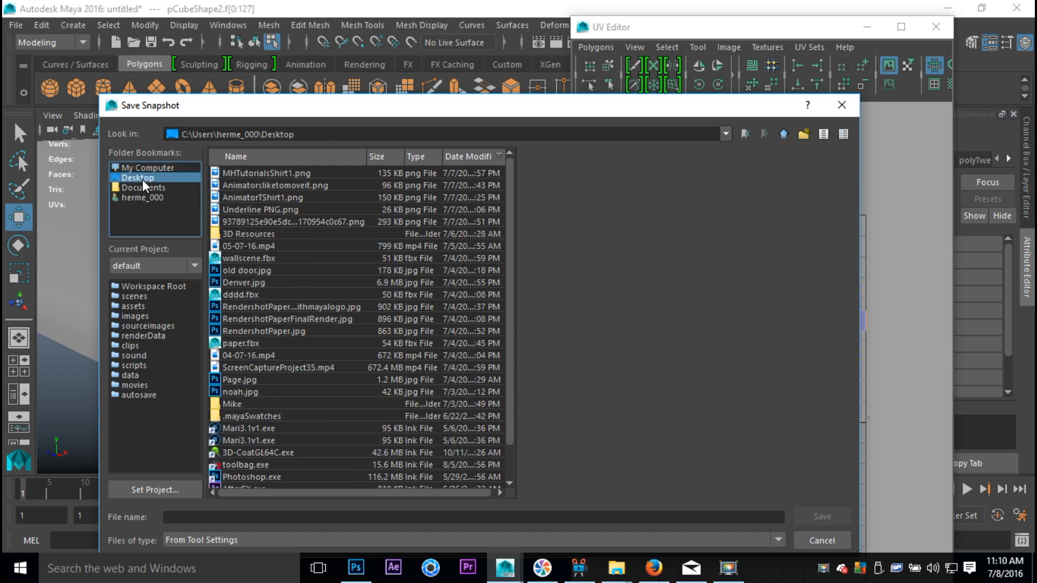
double_click(267, 235)
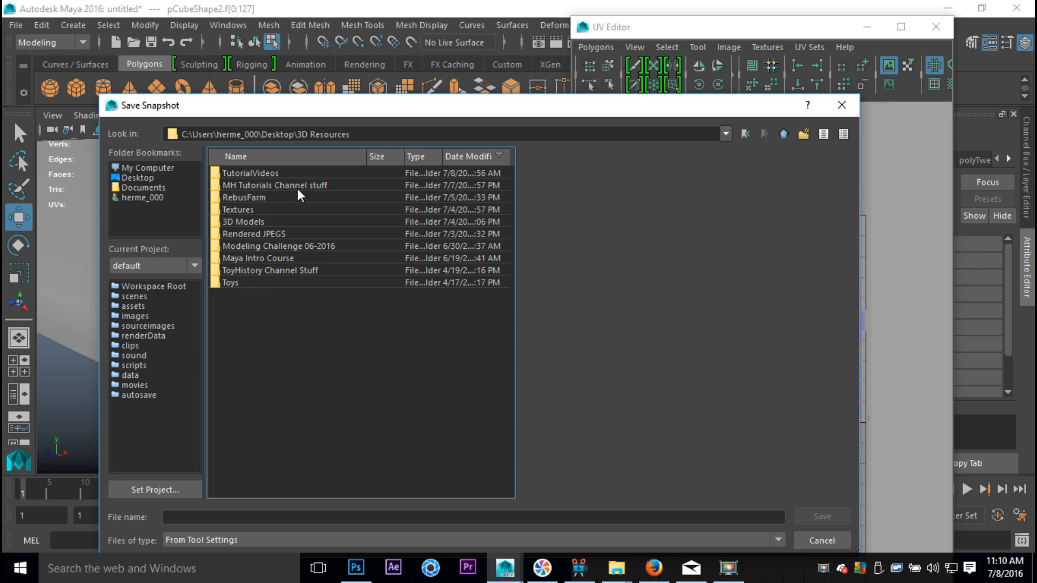
double_click(269, 174)
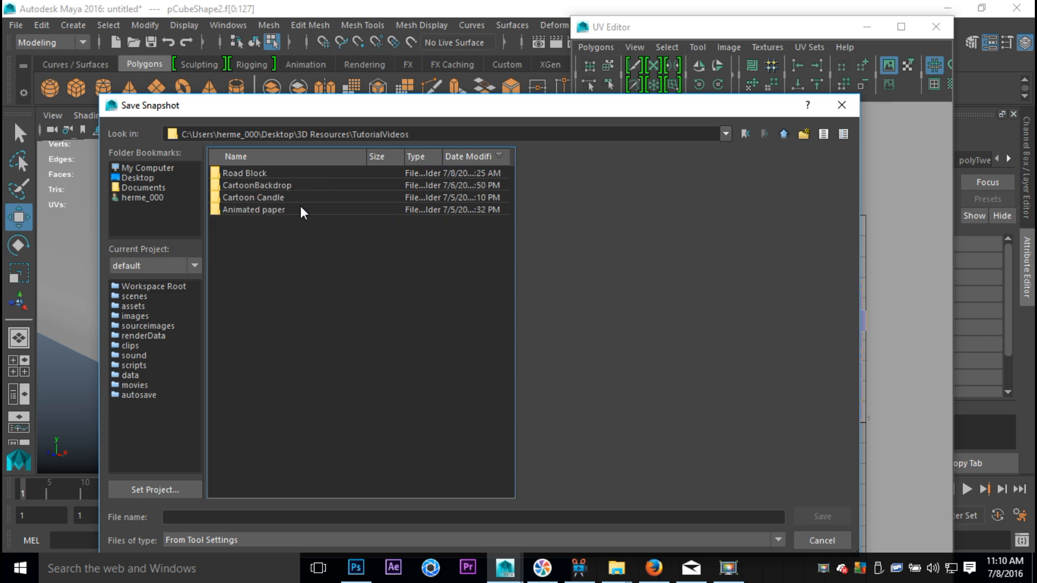
double_click(260, 174)
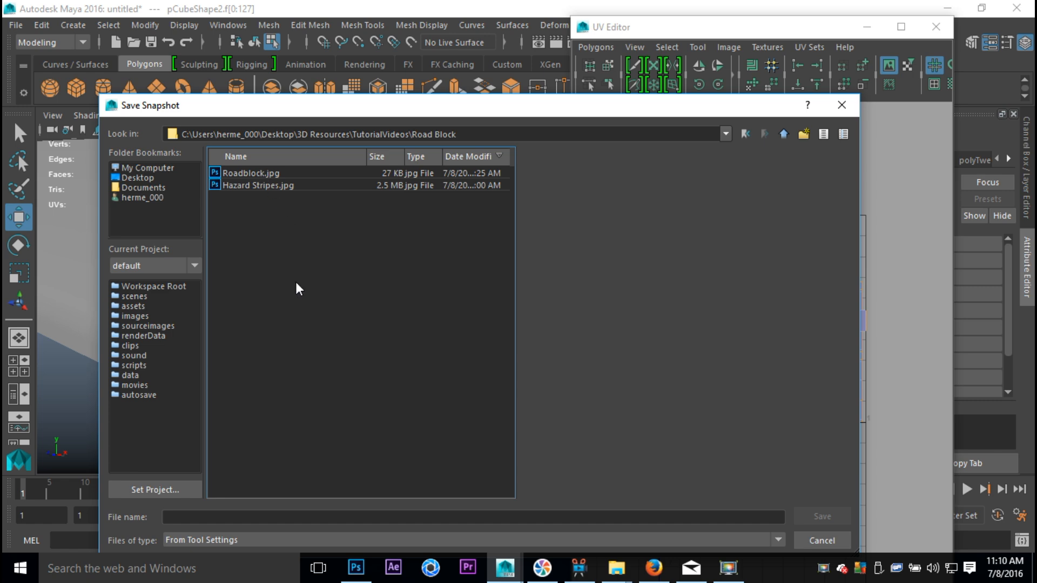
- Name the snapshot file HookUV and export it as a 1024 x 1024 JPEG with the Normal (0 to 1) UV range
click(226, 517)
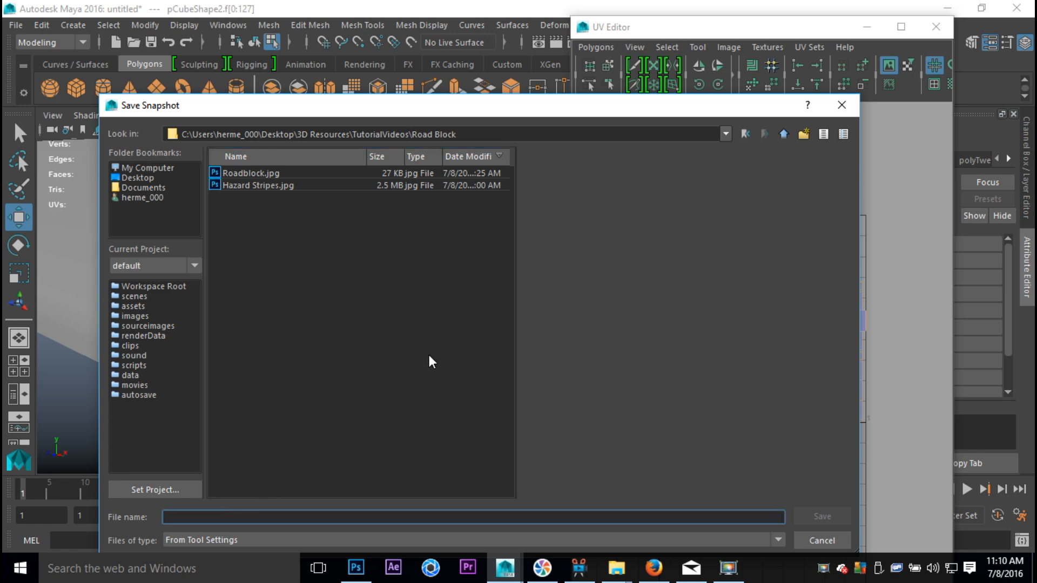
text(hOOKuv)
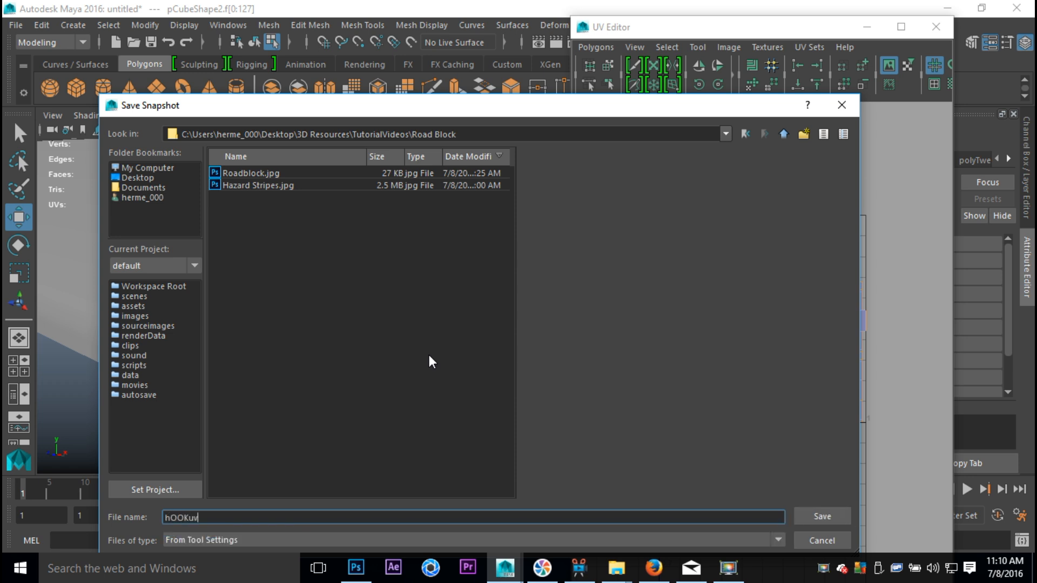
key(ctrl+a)
text(HookUV)
click(828, 516)
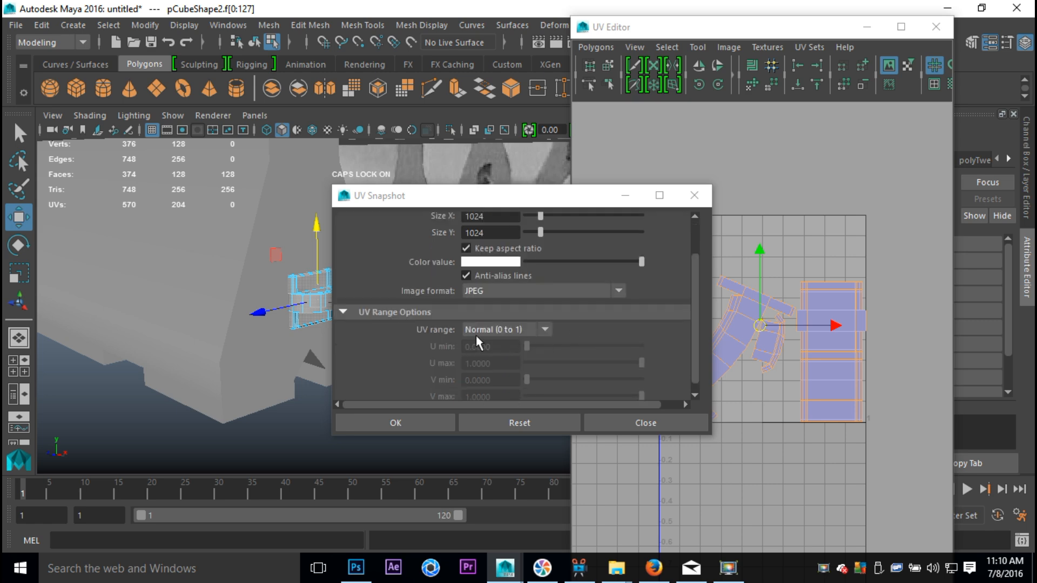
drag(551, 197, 359, 210)
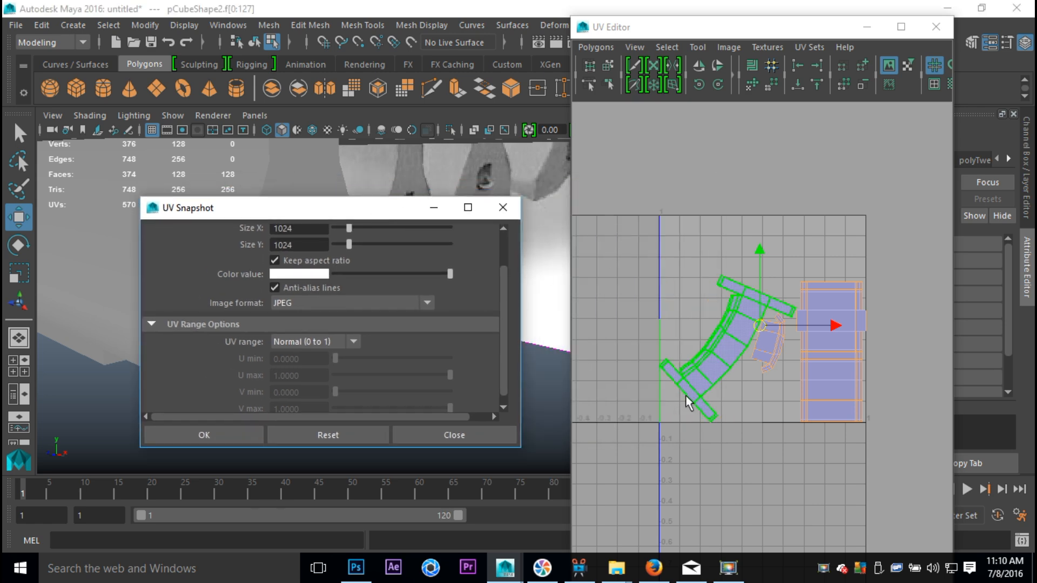
scroll(384, 354, down, 1)
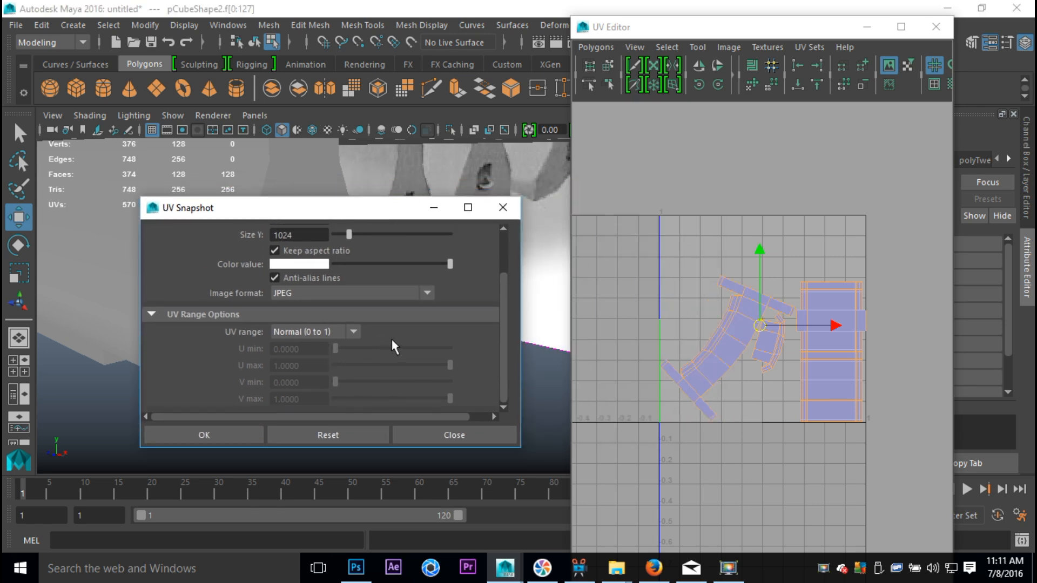
click(203, 436)
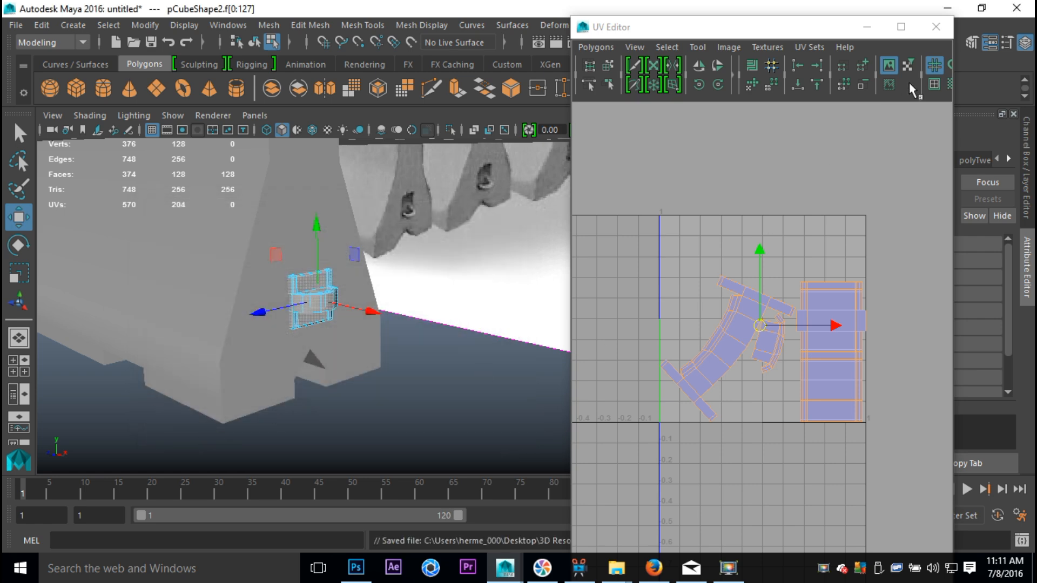
- Leave the hook's face selection, select the barrier body as an object and show its UV shells in the UV Editor
click(864, 28)
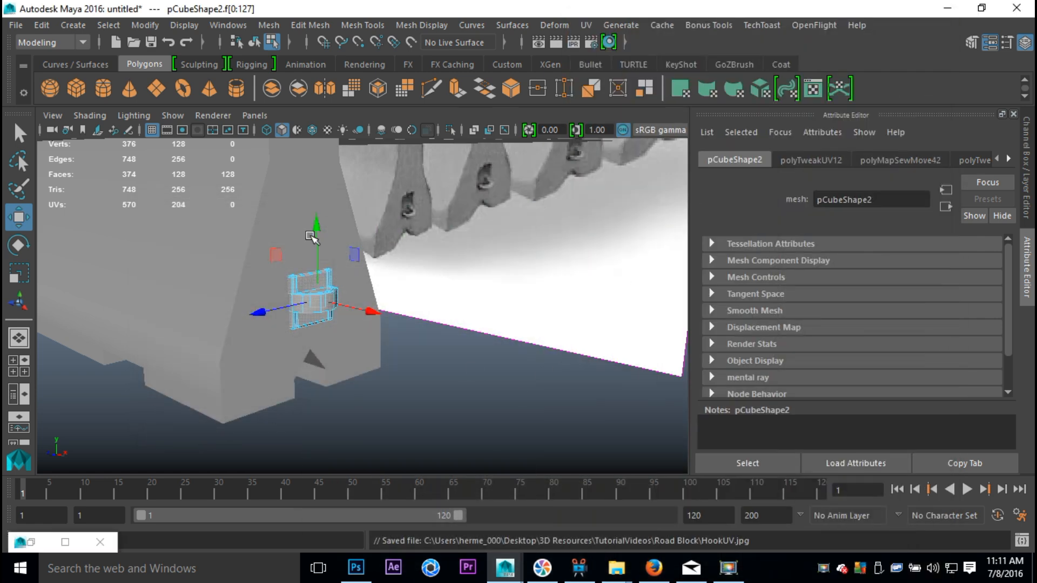
alt+drag(358, 252, 254, 259)
right_drag(240, 157, 301, 116)
right_drag(247, 241, 301, 106)
click(246, 280)
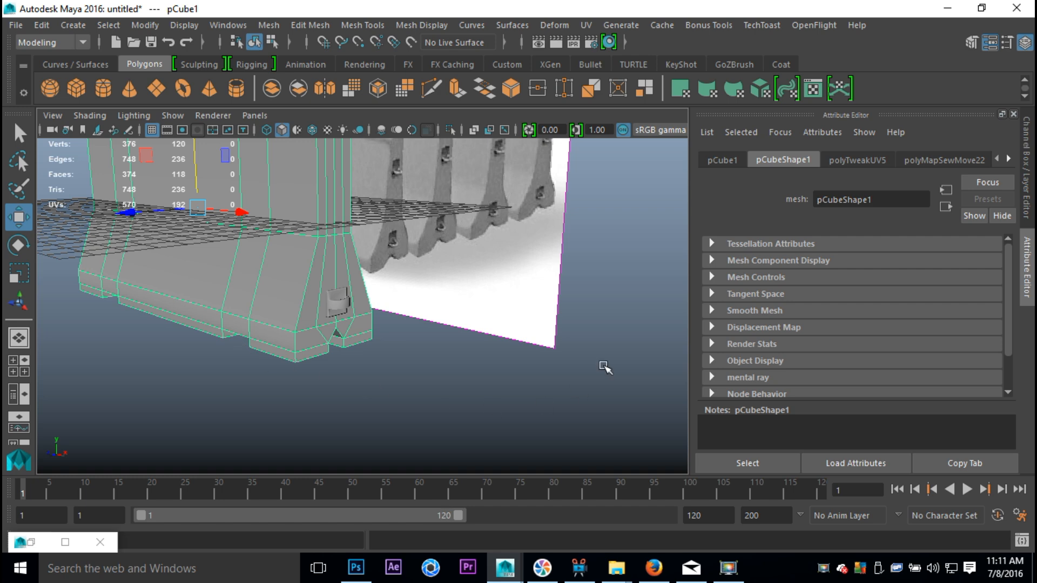
click(585, 25)
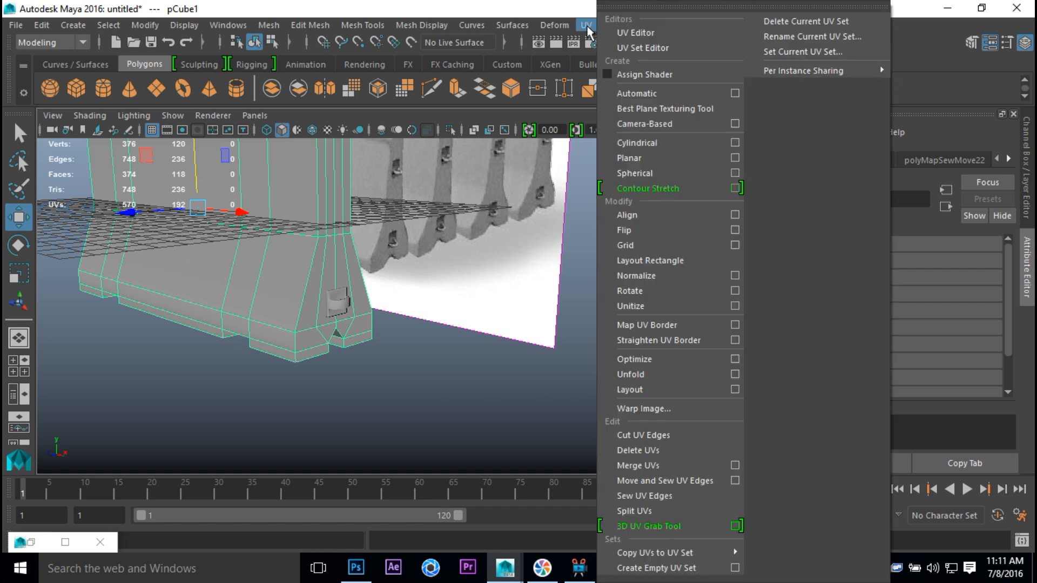
click(697, 33)
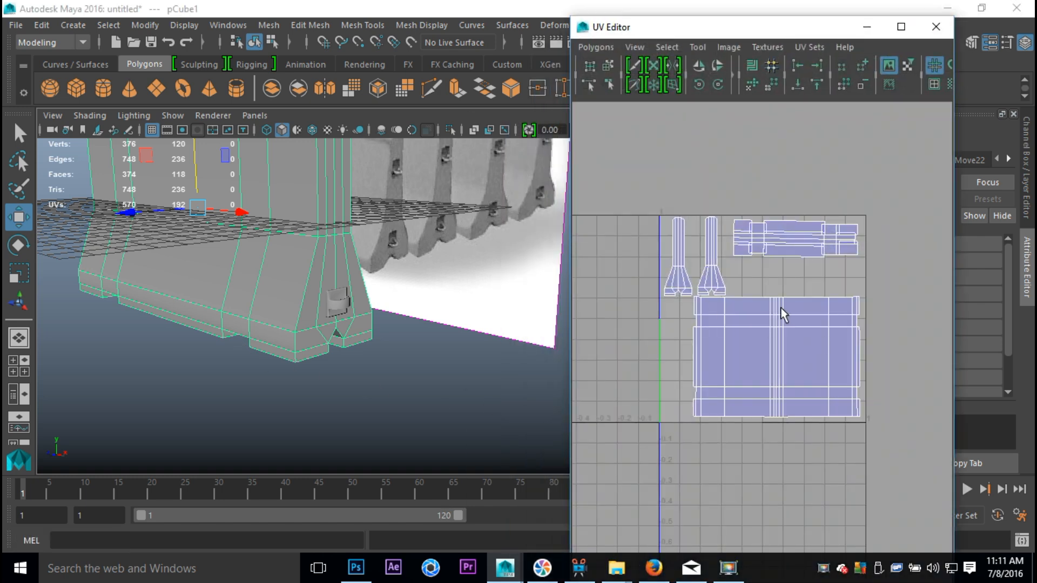
- Start a UV Snapshot of the barrier body and set its save location to Desktop\3D Resources\TutorialVideos\Road Block
click(596, 47)
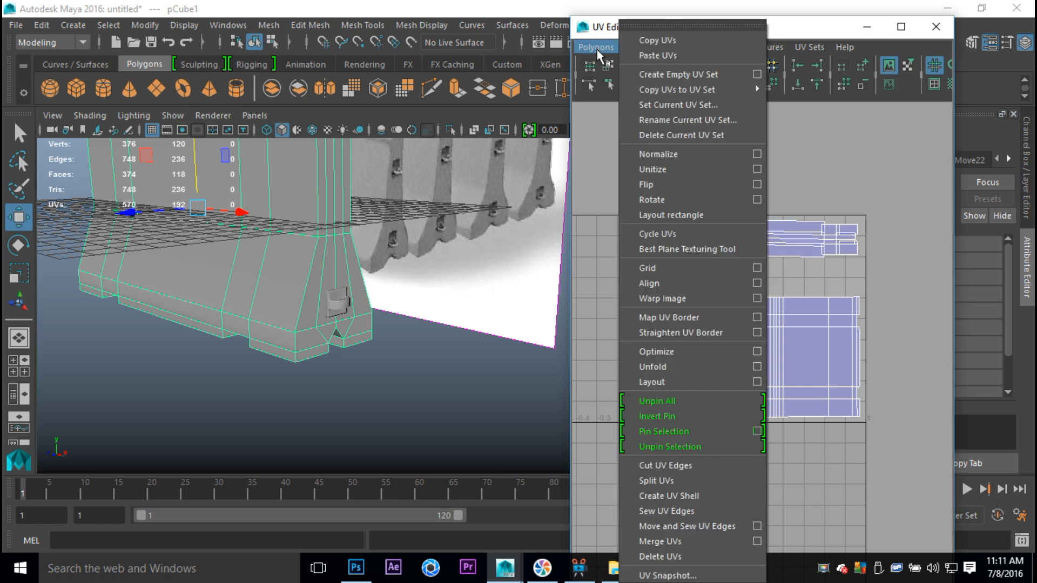
click(667, 575)
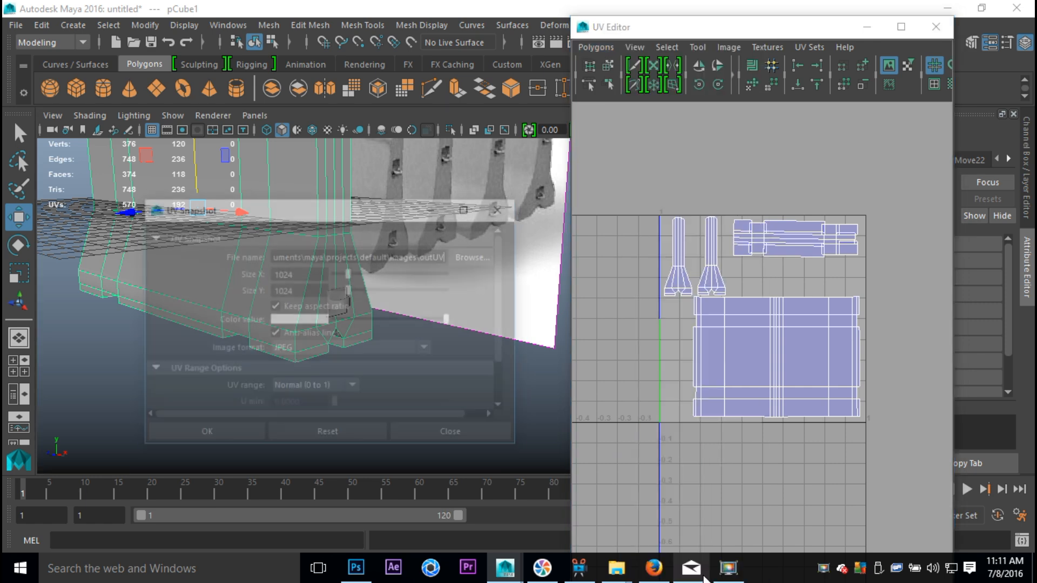
click(477, 256)
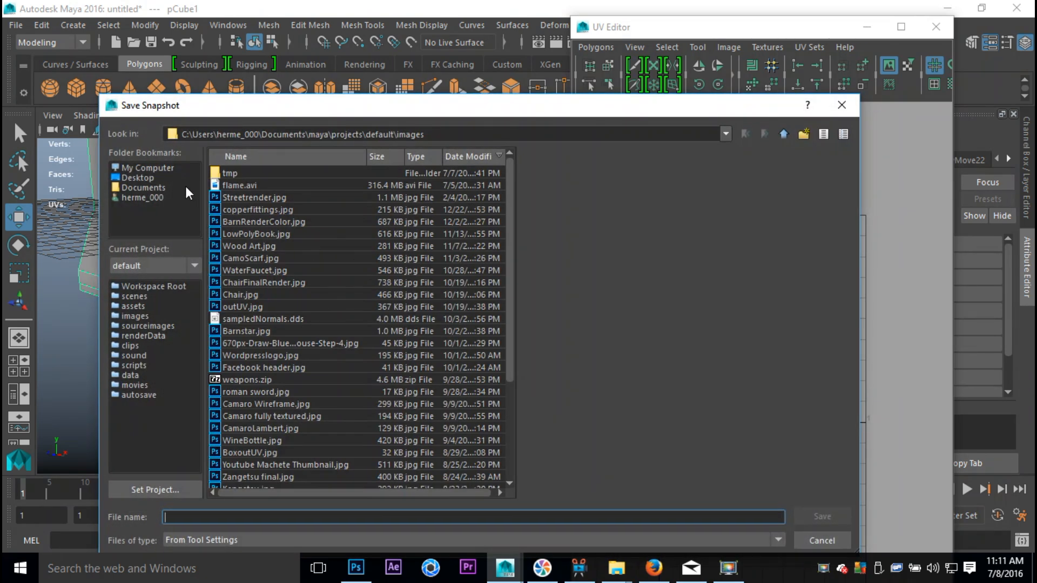
click(147, 178)
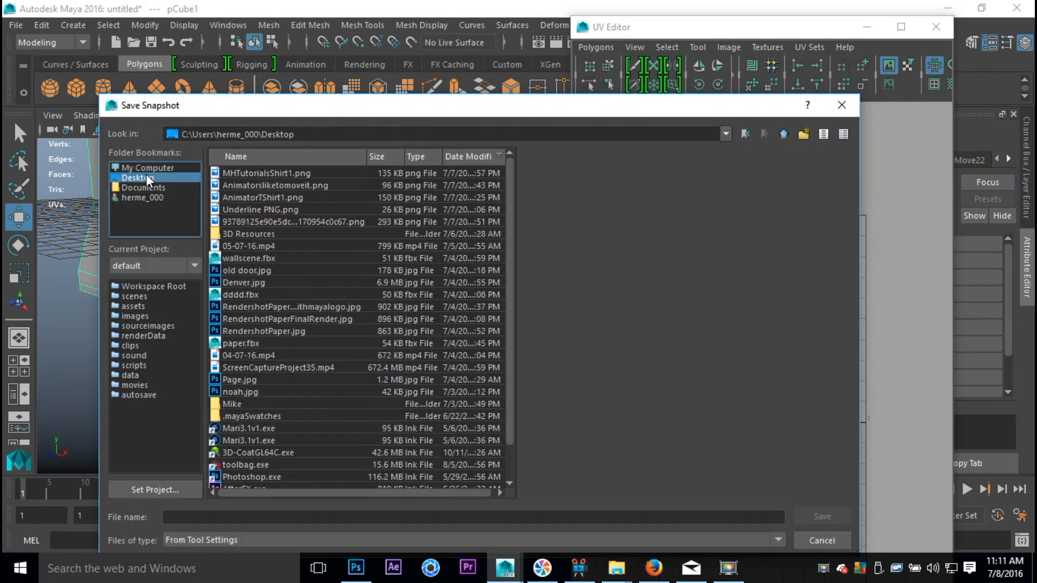
double_click(257, 233)
double_click(261, 174)
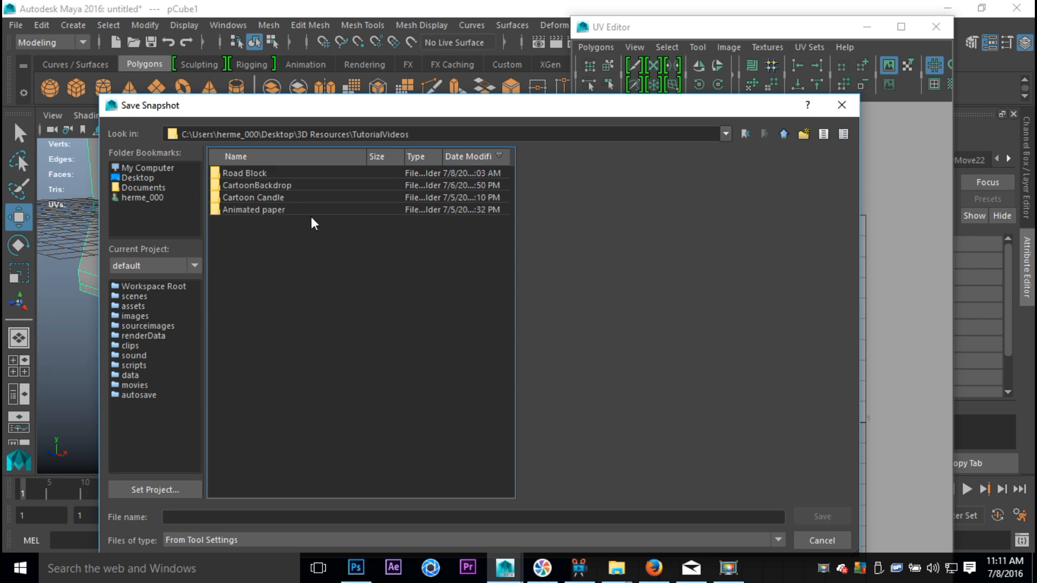
double_click(261, 173)
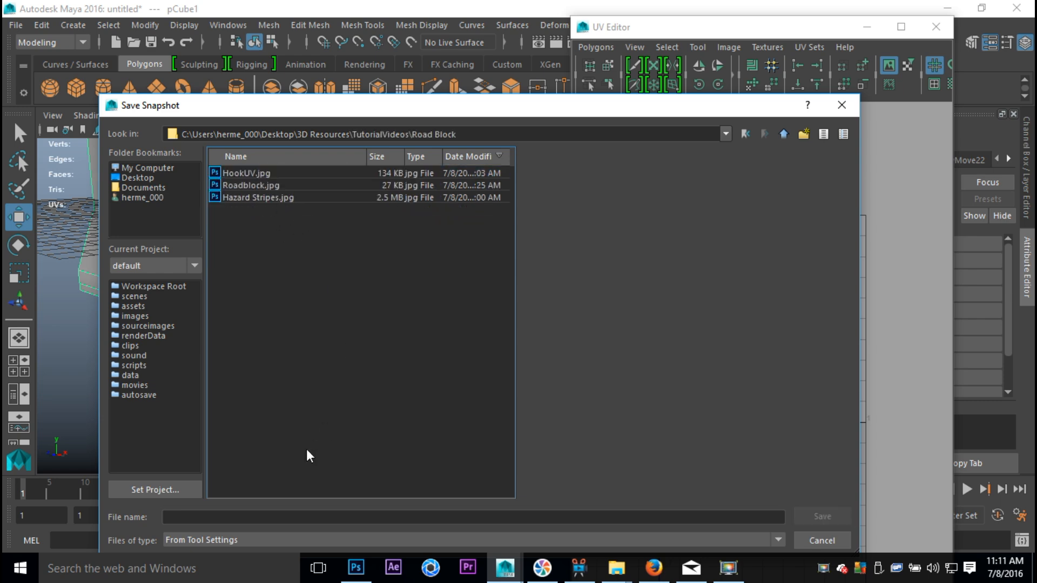
- Name the snapshot file BarrierUV, export it as a 1024 x 1024 JPEG with the Normal (0 to 1) UV range, and minimize the UV Editor
click(241, 517)
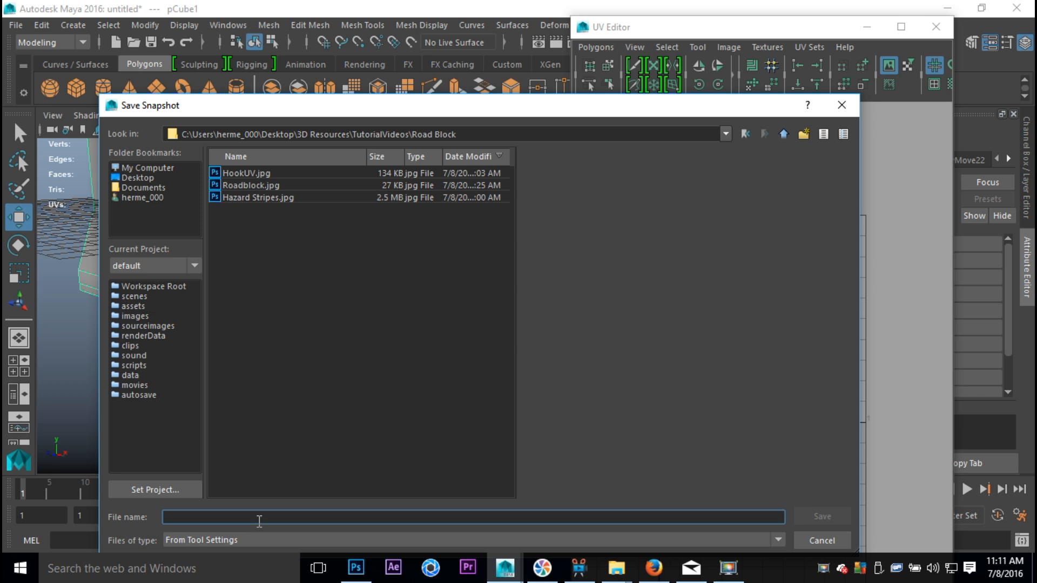
text(BarrierUV)
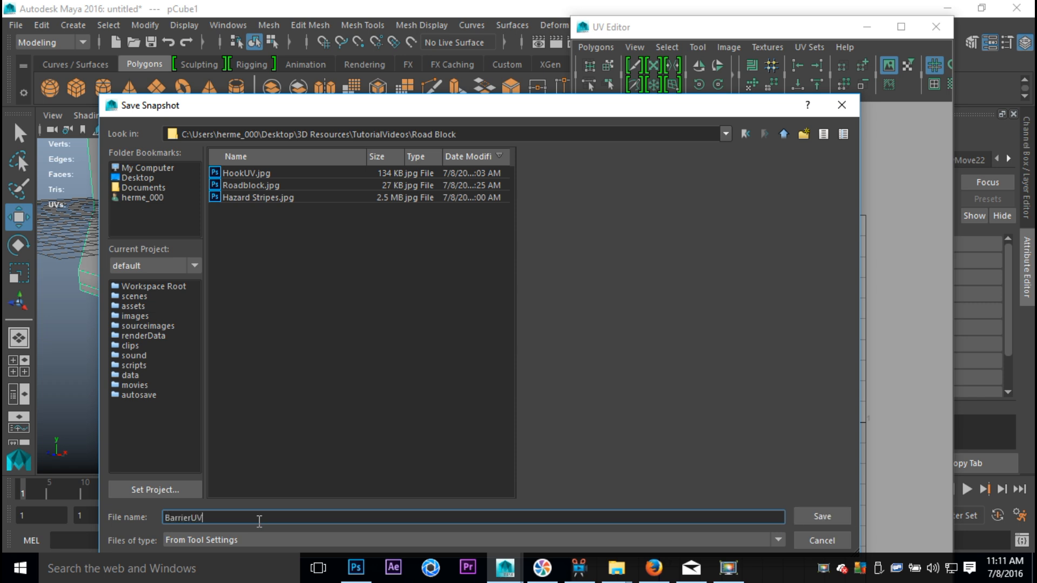
click(825, 518)
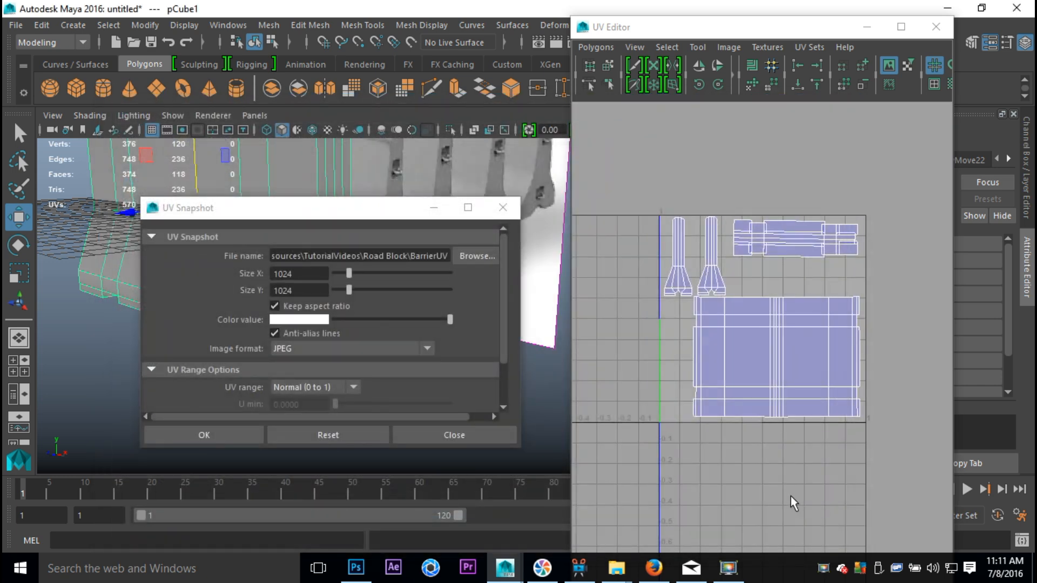
scroll(346, 313, down, 2)
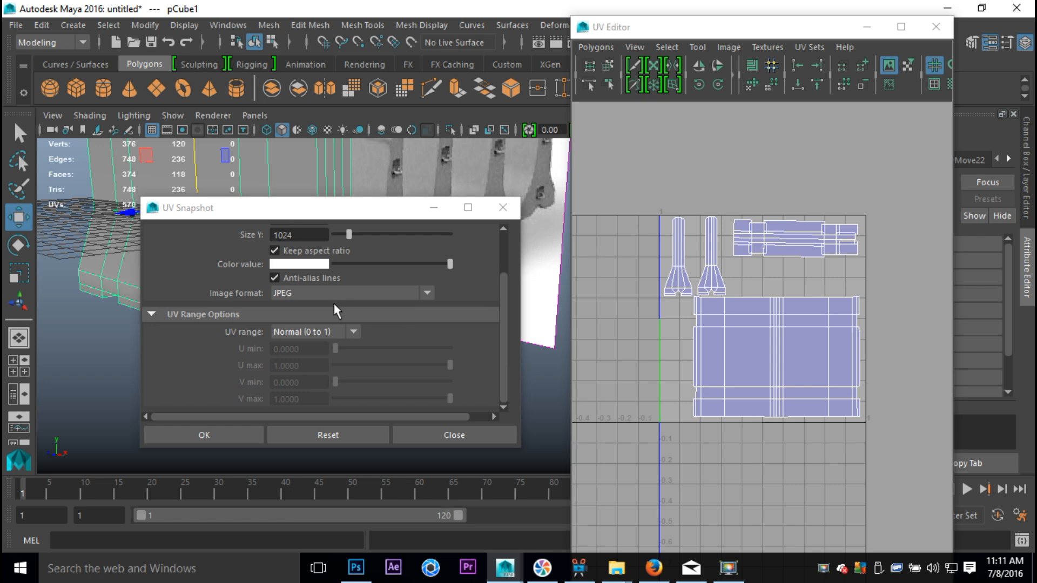
click(218, 439)
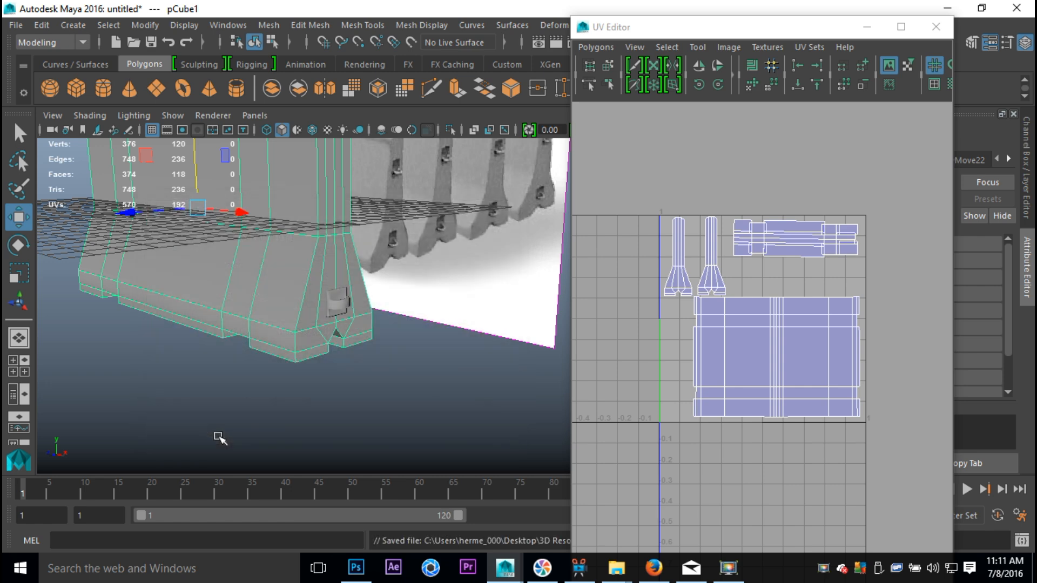
click(867, 27)
- Delete the upper hook on the barrier's end face
scroll(605, 313, down, 5)
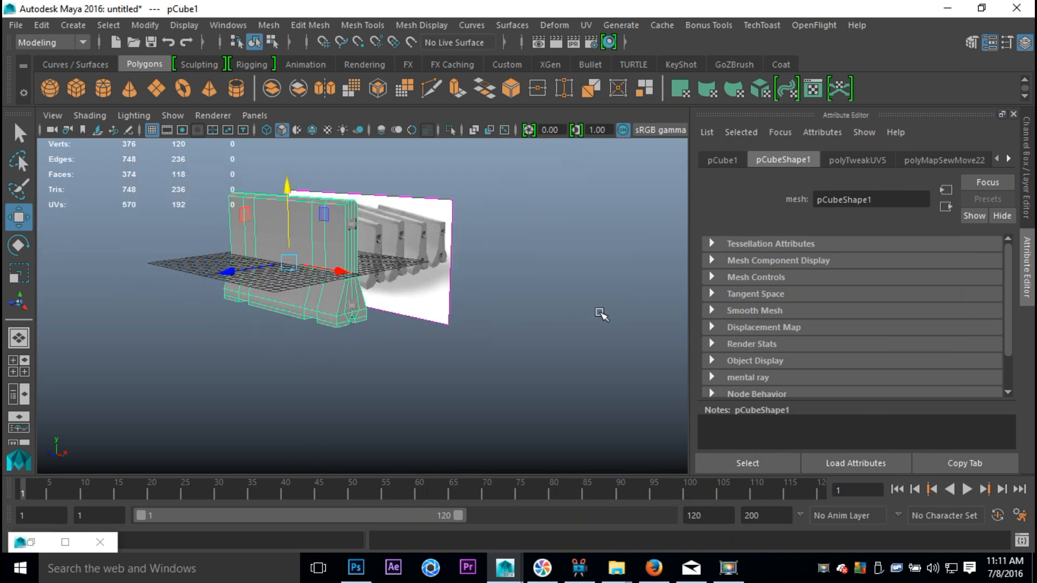
scroll(604, 315, up, 3)
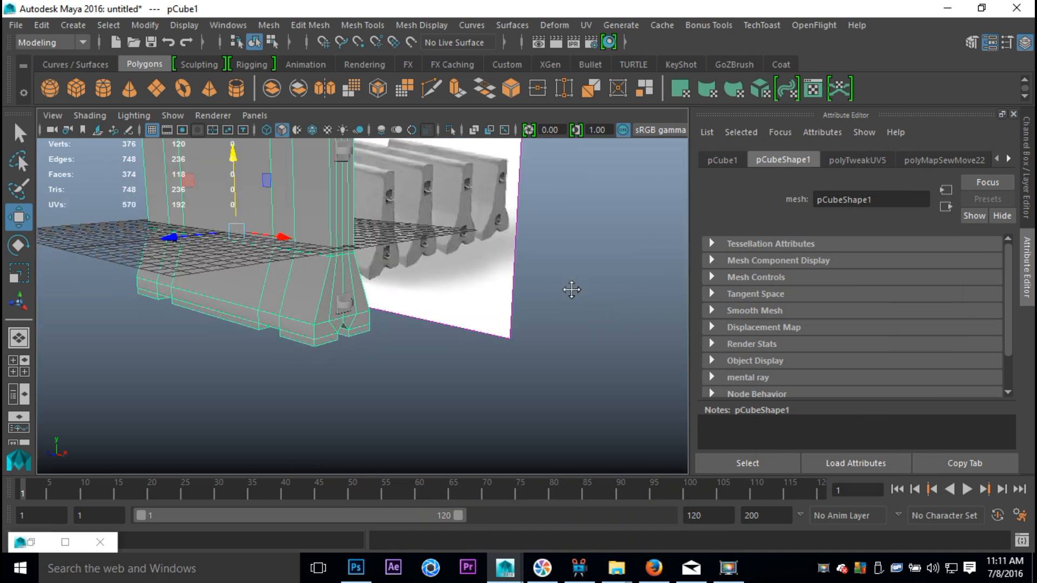
scroll(573, 291, down, 3)
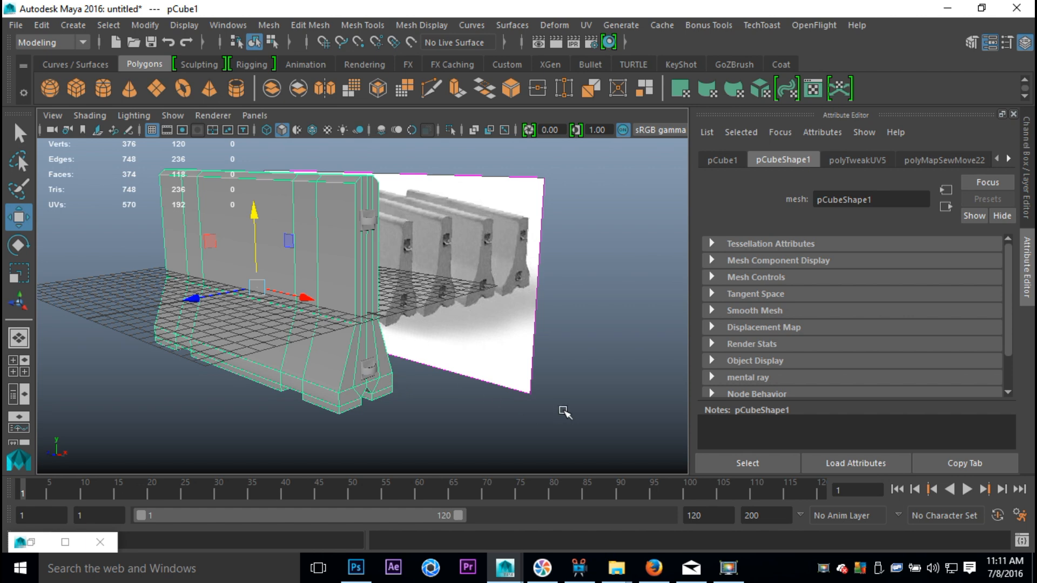
click(444, 384)
click(370, 223)
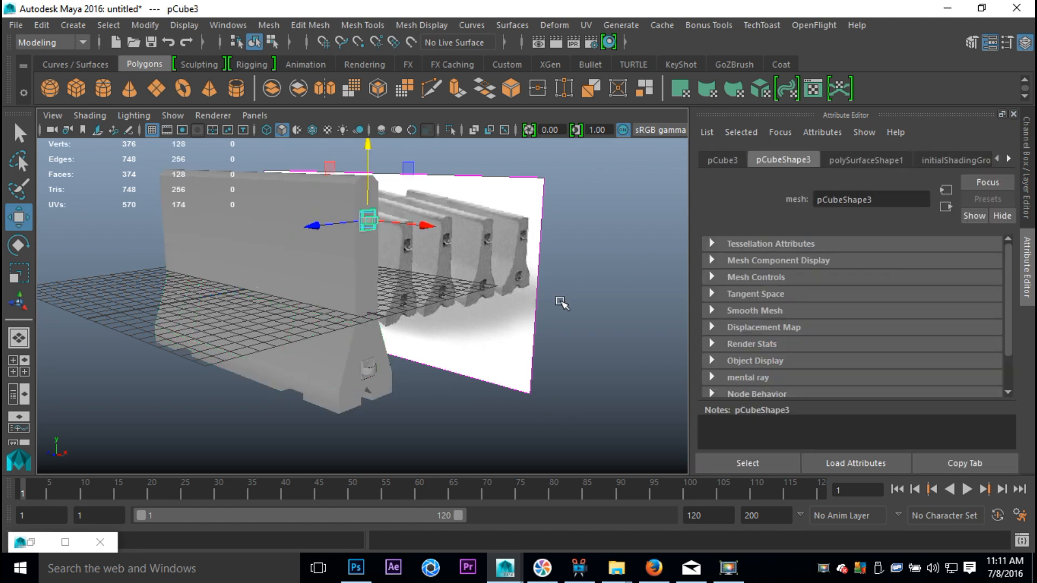
key(Delete)
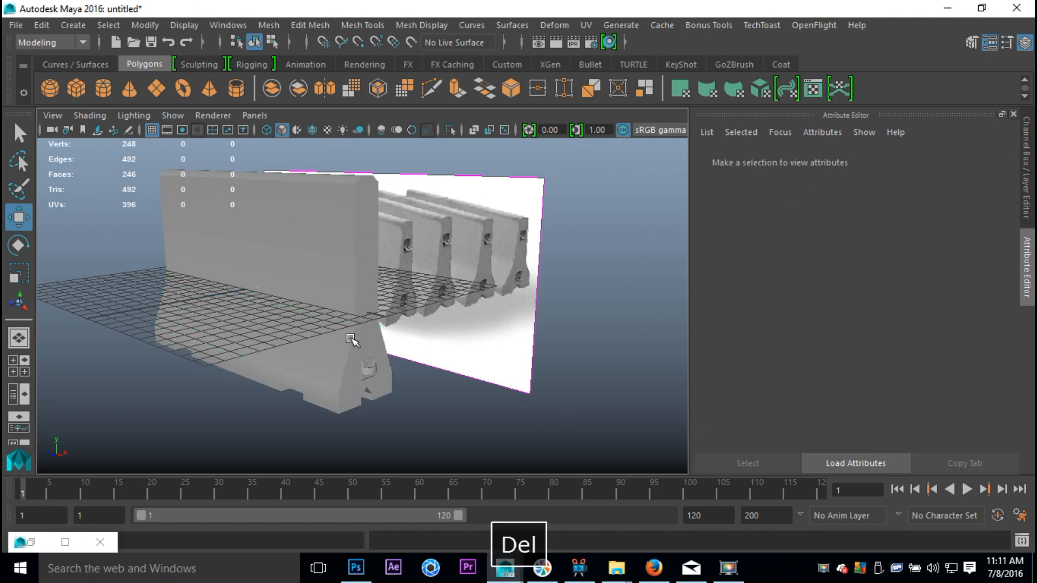
- Duplicate the lower hook and raise the copy straight up to the upper hook position on the end face
click(370, 369)
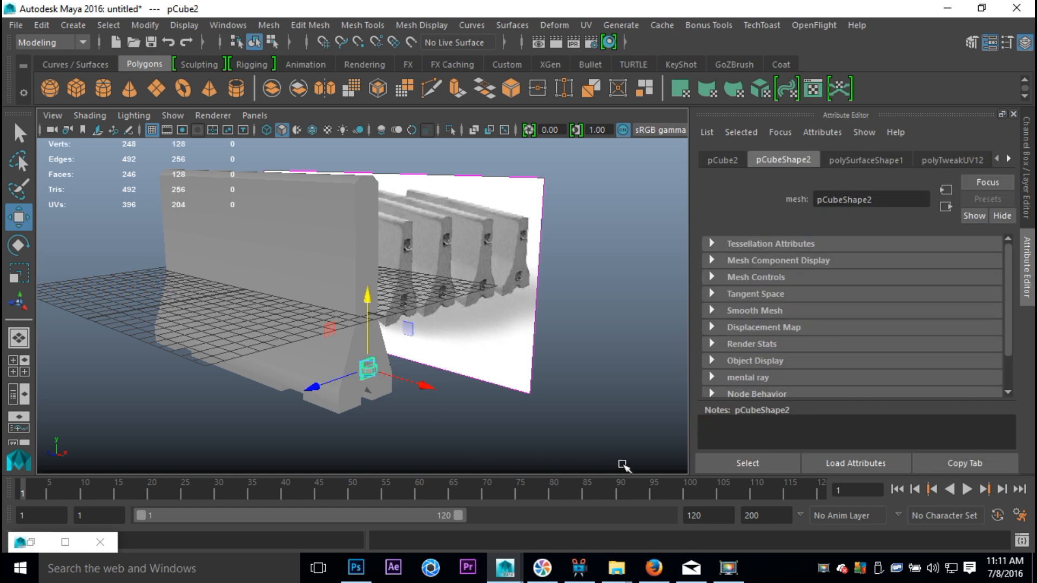
key(ctrl+d)
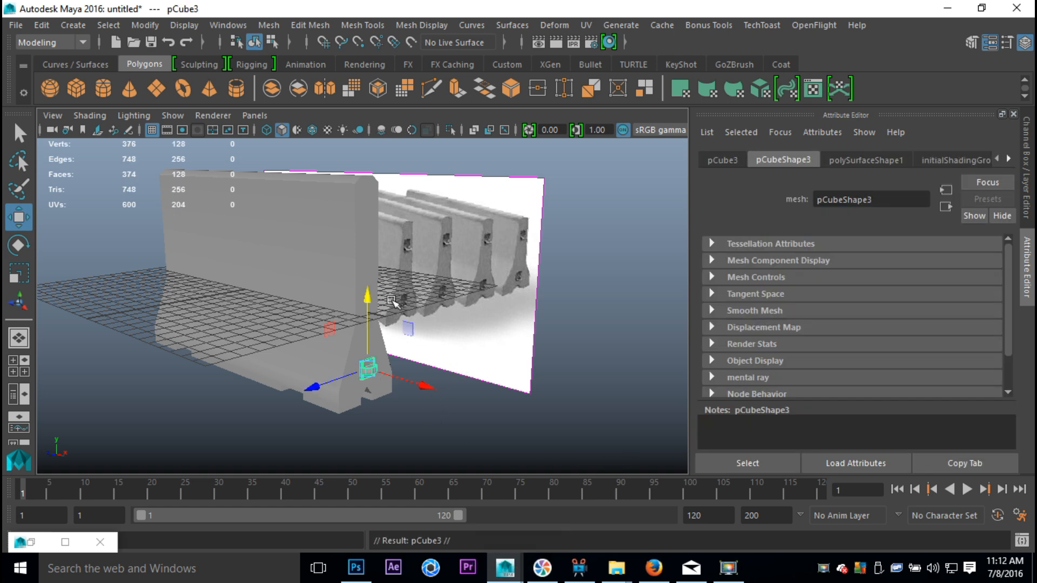
drag(365, 296, 357, 128)
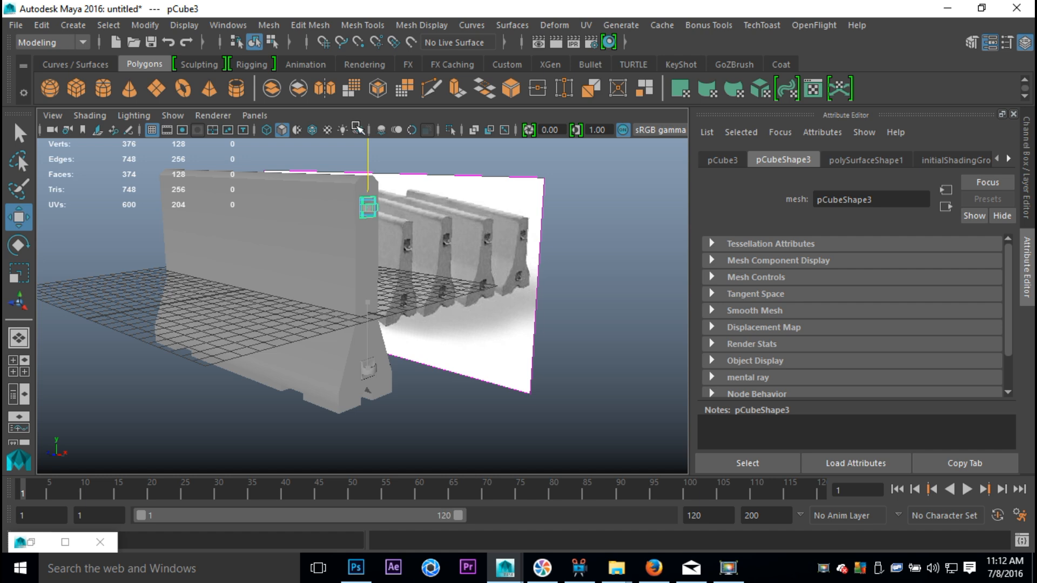
alt+drag(532, 351, 555, 359)
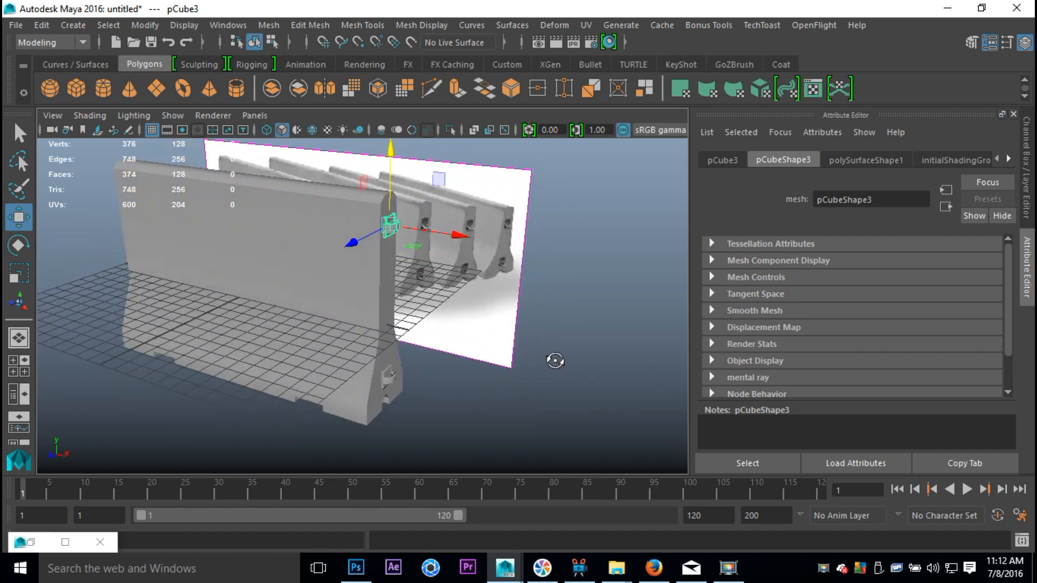
- Combine the upper and lower hooks into one mesh and center its pivot
click(388, 381)
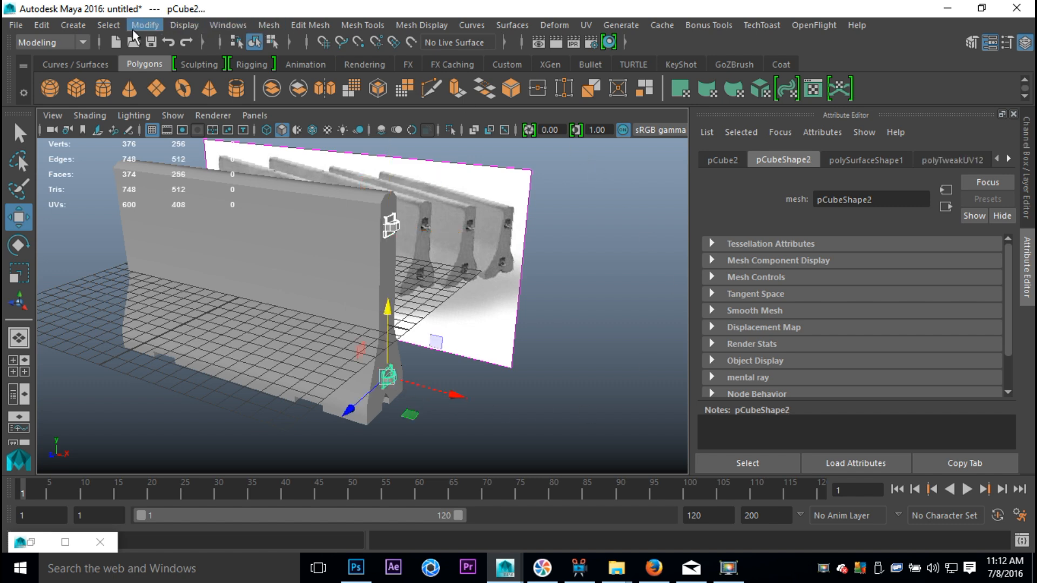
click(269, 26)
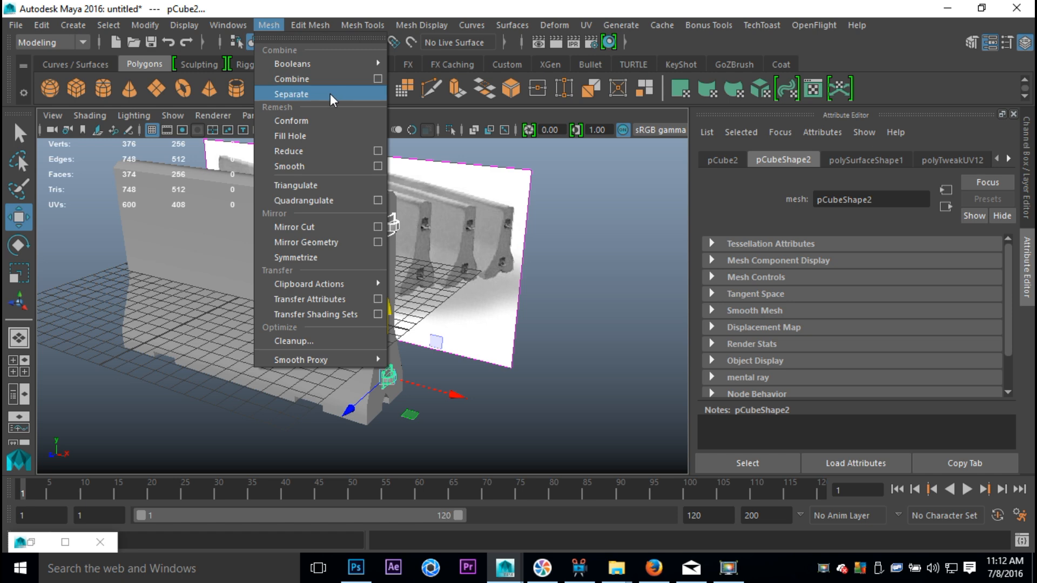
click(324, 79)
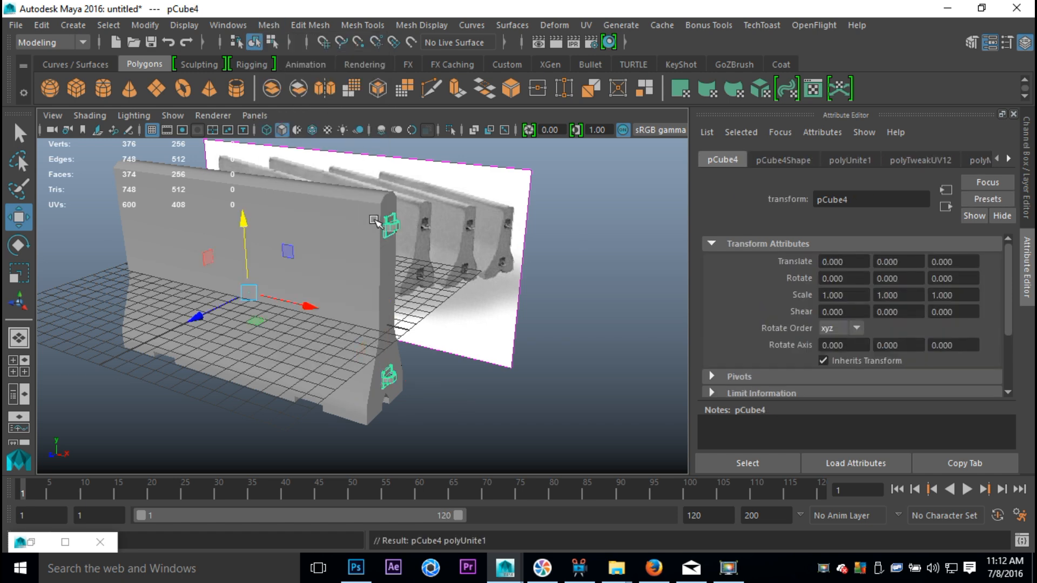
click(145, 25)
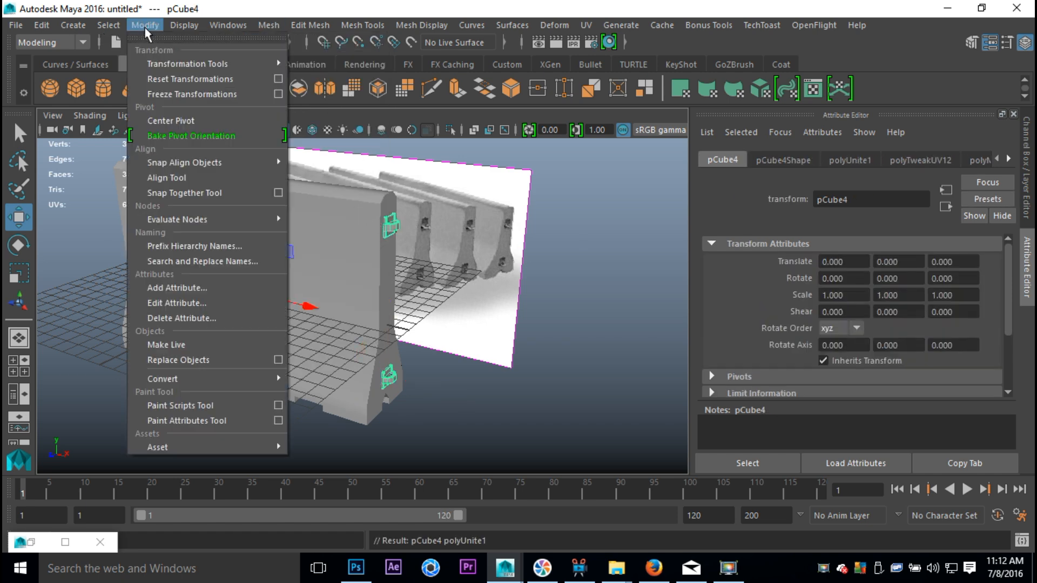
click(195, 119)
- Duplicate the combined hooks, move the copy outward to about 5.961 in X and rotate it 180 degrees about Y
scroll(551, 311, down, 3)
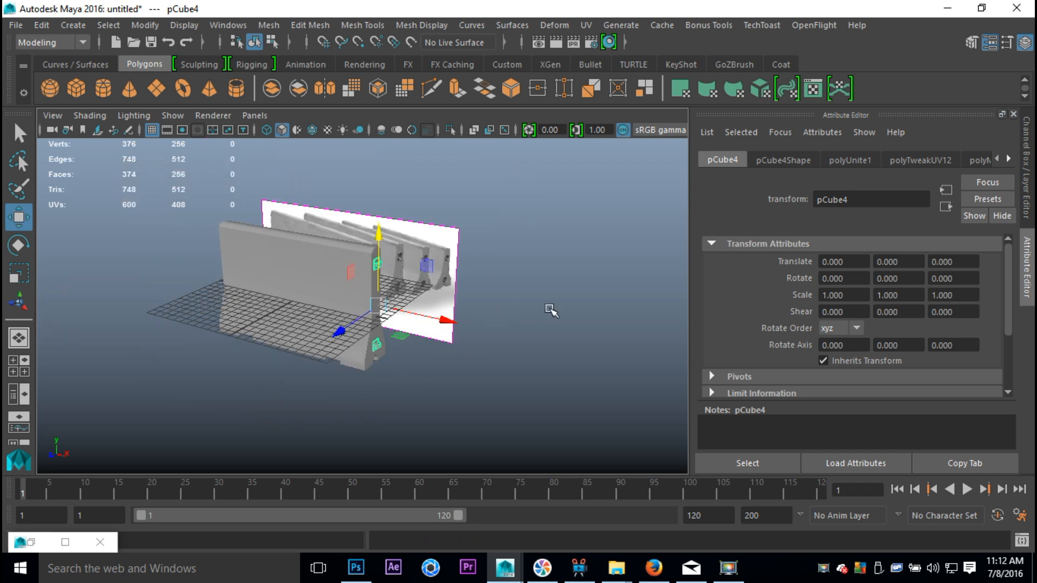
key(ctrl+d)
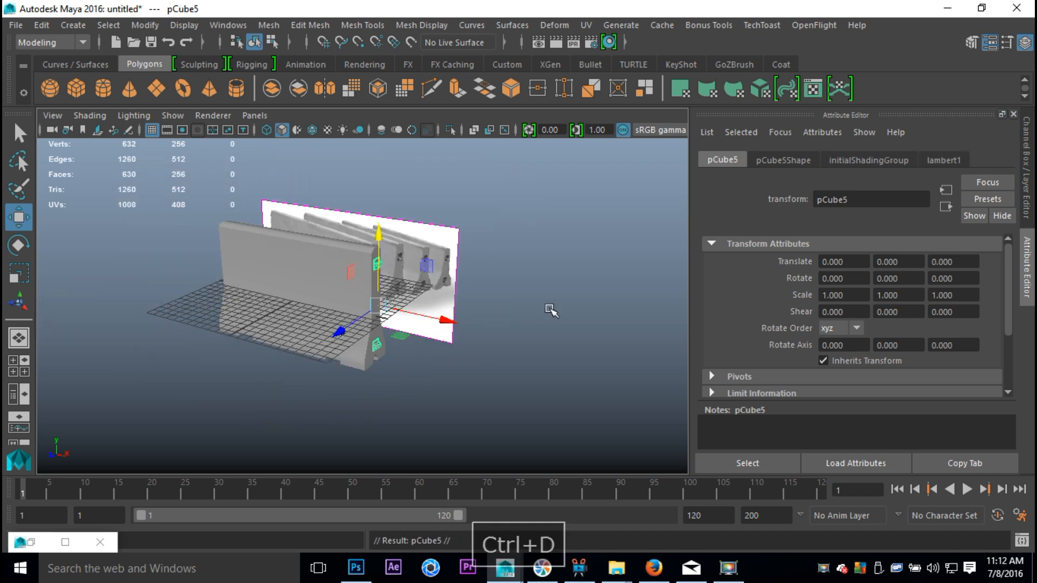
drag(442, 322, 528, 361)
key(e)
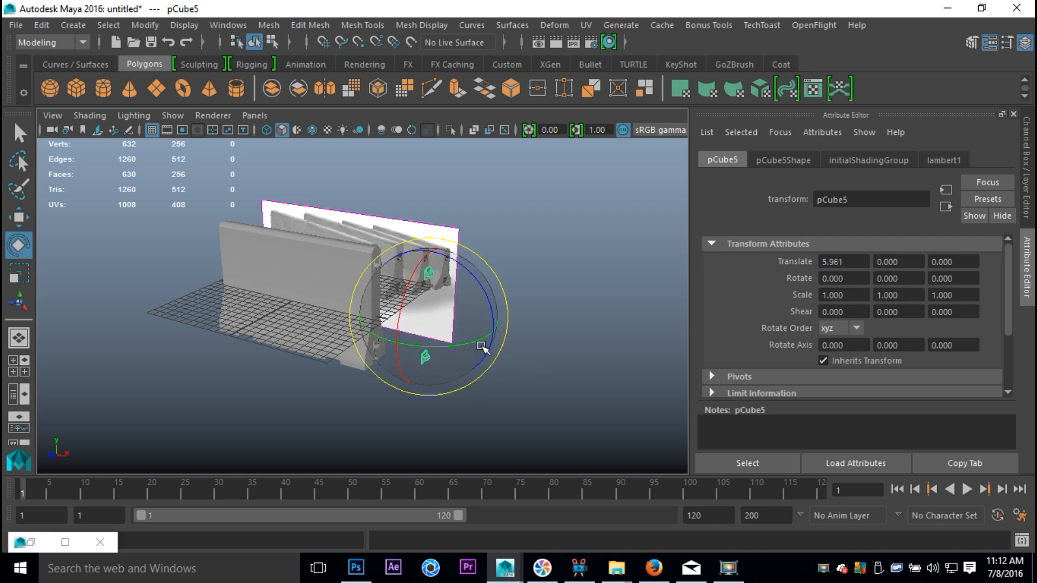
drag(472, 342, 384, 344)
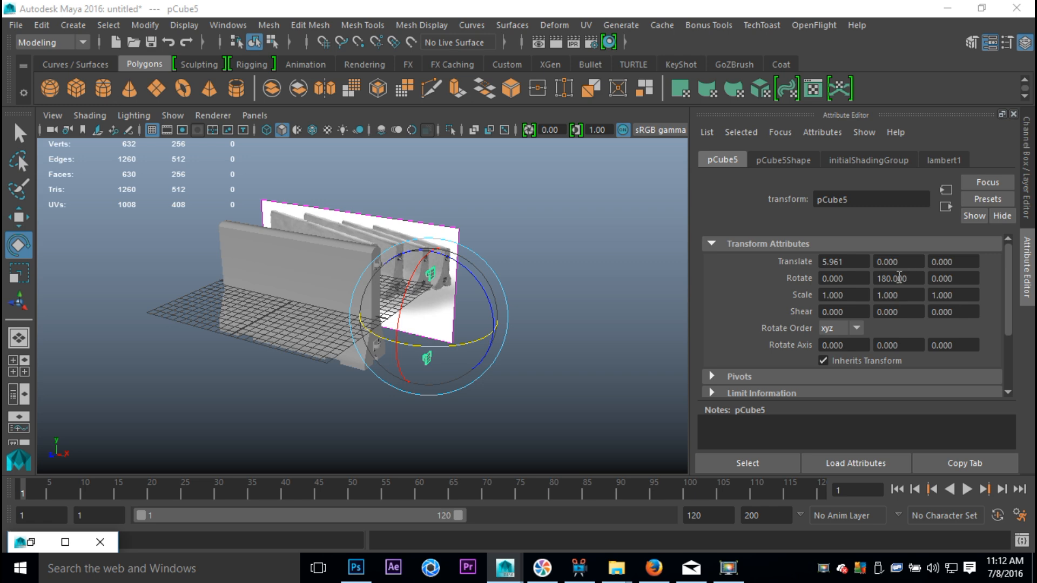
- Move the rotated hook pair along X to about -21.667 so it sits flush against the barrier's opposite end face
key(w)
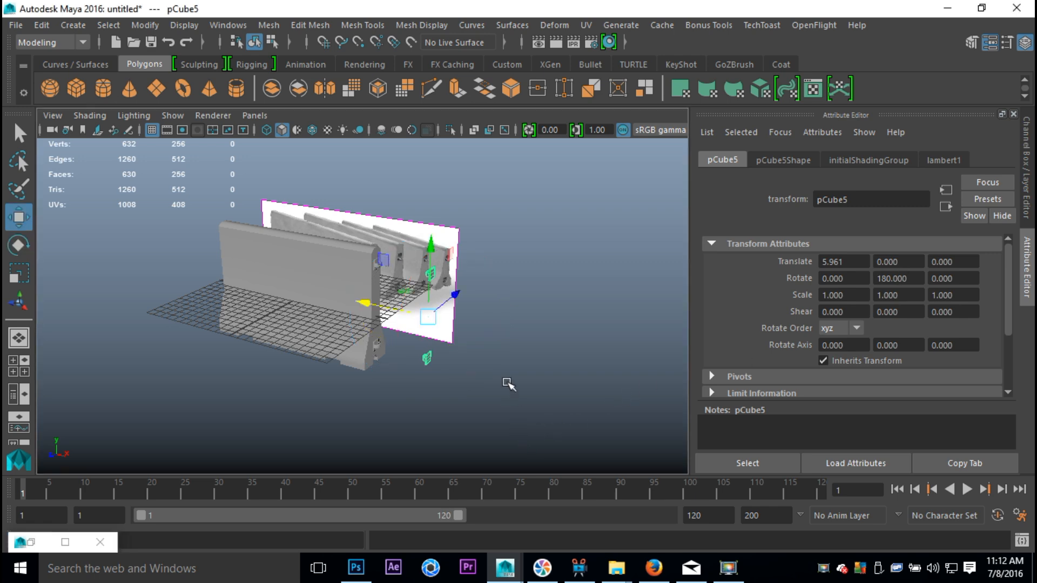
drag(366, 299, 157, 294)
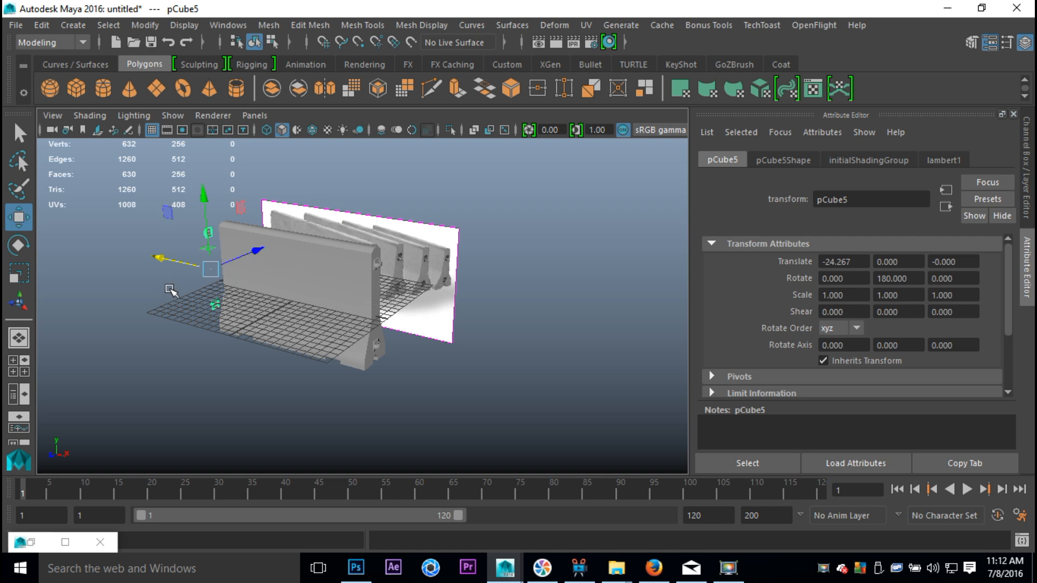
key(f)
alt+drag(311, 299, 369, 328)
key(space)
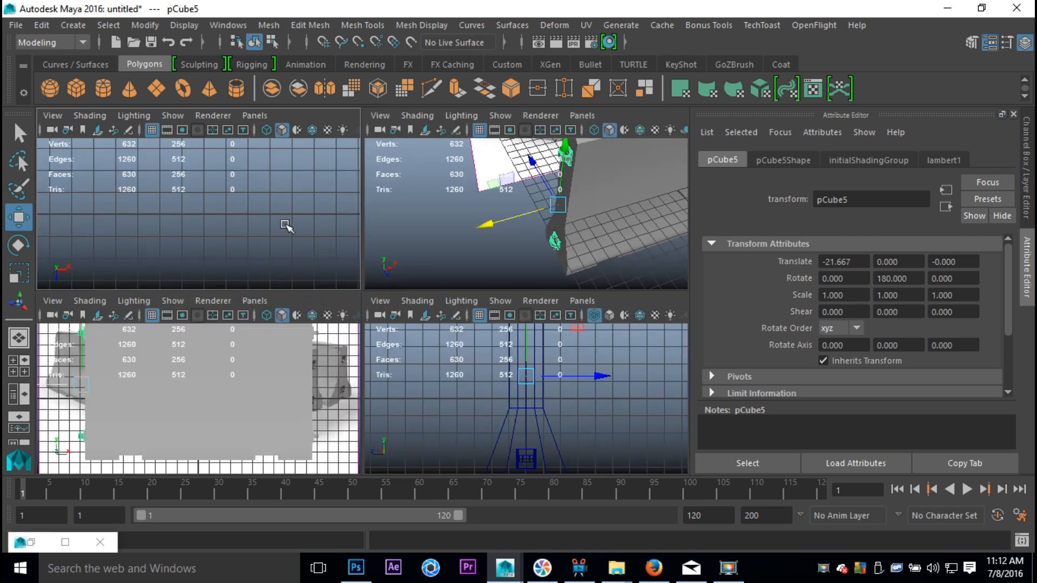
key(space)
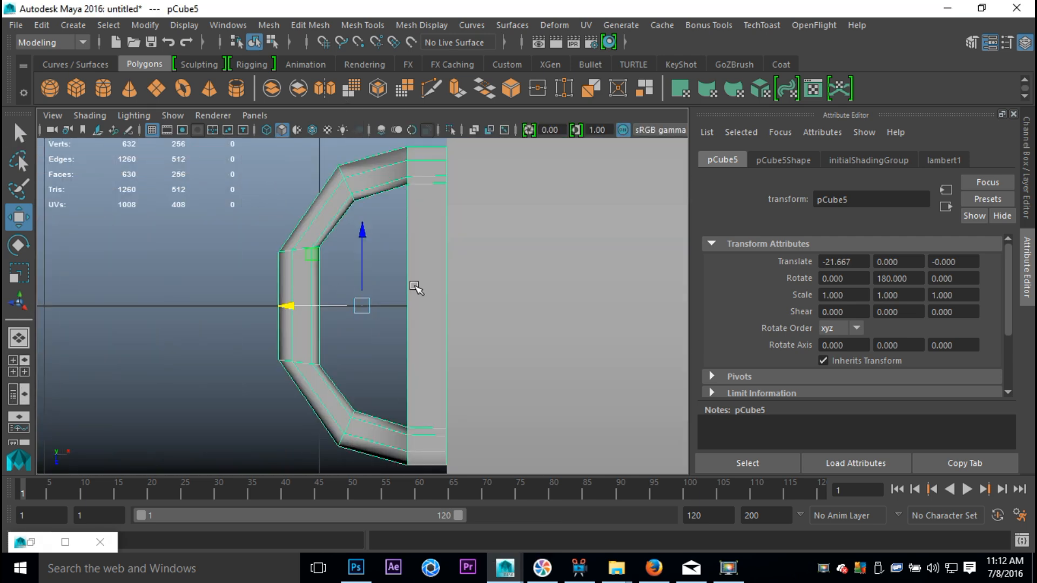
key(4)
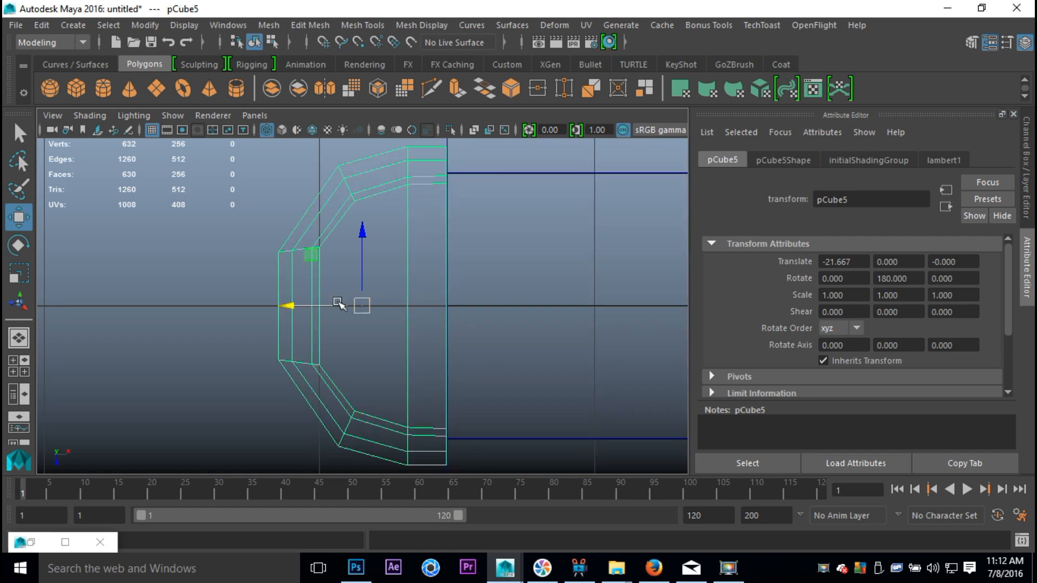
click(20, 367)
key(space)
scroll(452, 261, down, 6)
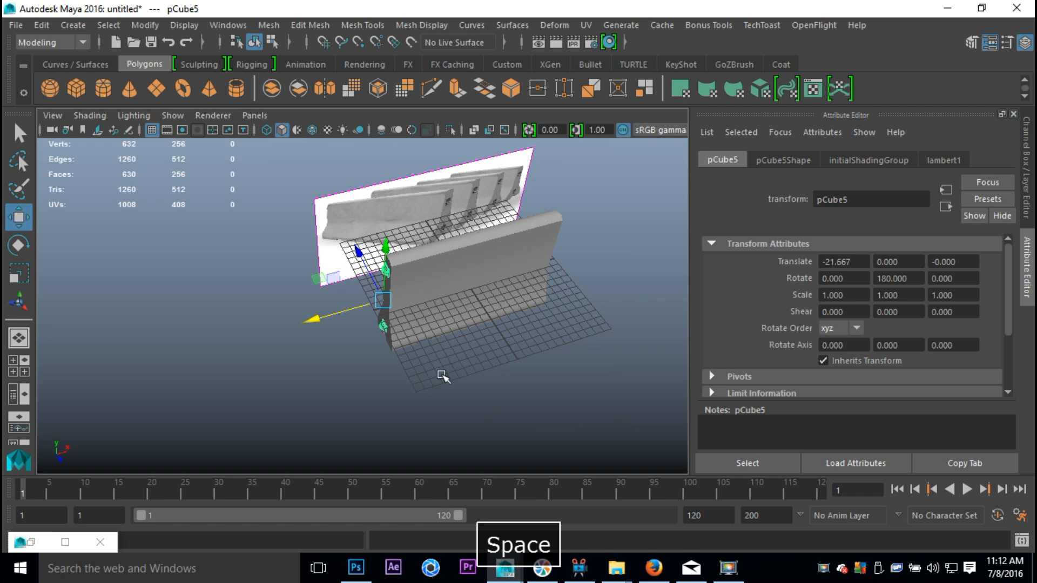
- Select the barrier and all its hooks, delete their construction history and freeze their transformations
click(447, 385)
alt+drag(492, 365, 394, 345)
drag(251, 198, 620, 378)
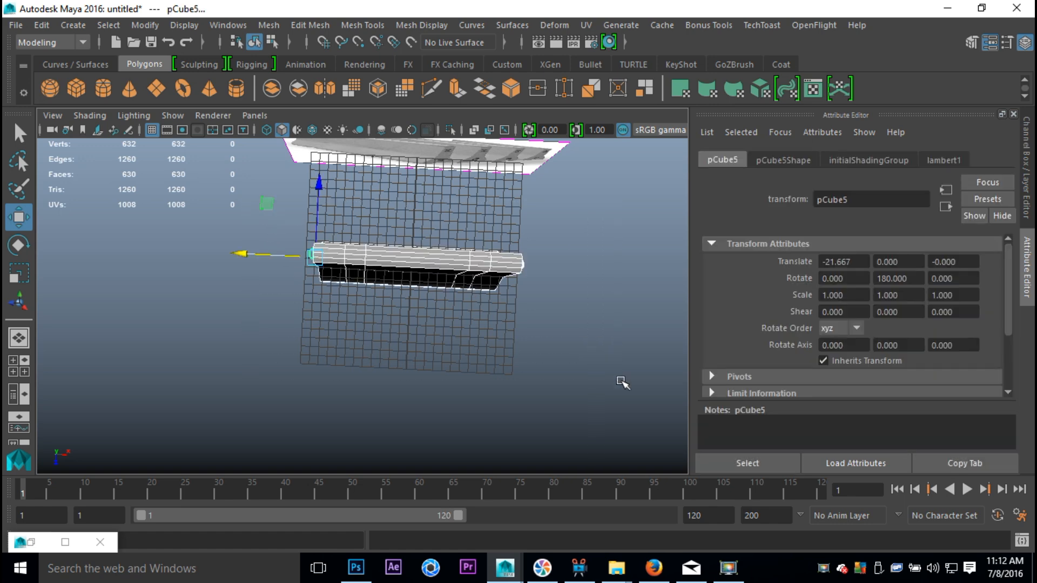
click(38, 26)
mouse_move(132, 207)
click(253, 219)
click(146, 26)
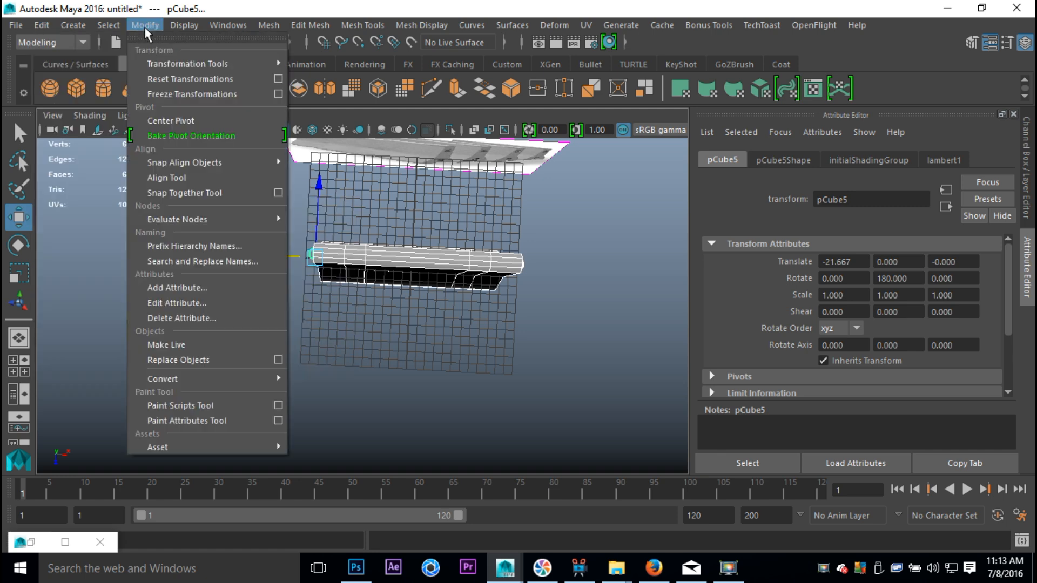
click(222, 95)
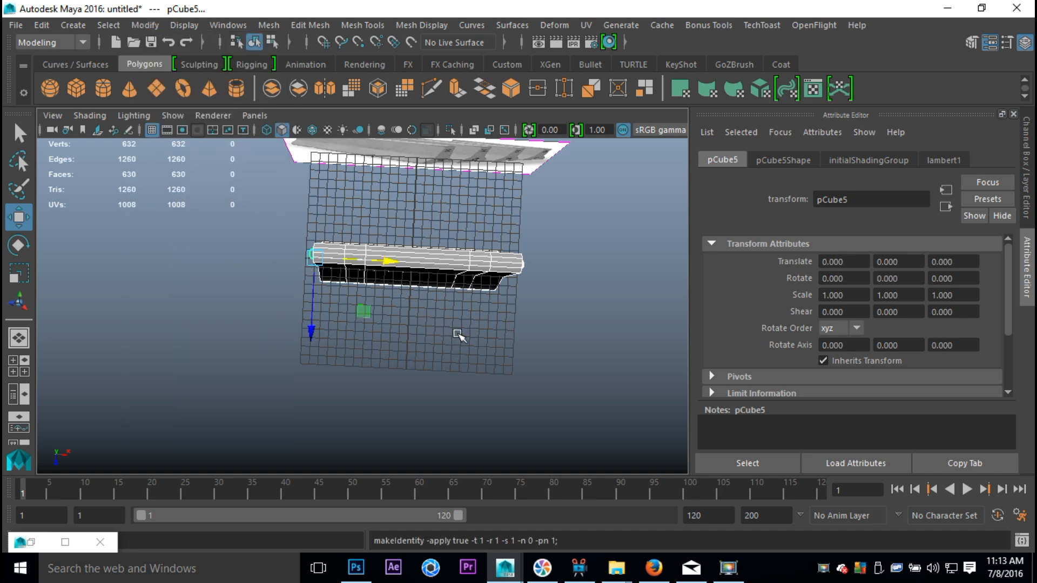
- Group the selected barrier and hooks and name the group Roadblock
key(ctrl+g)
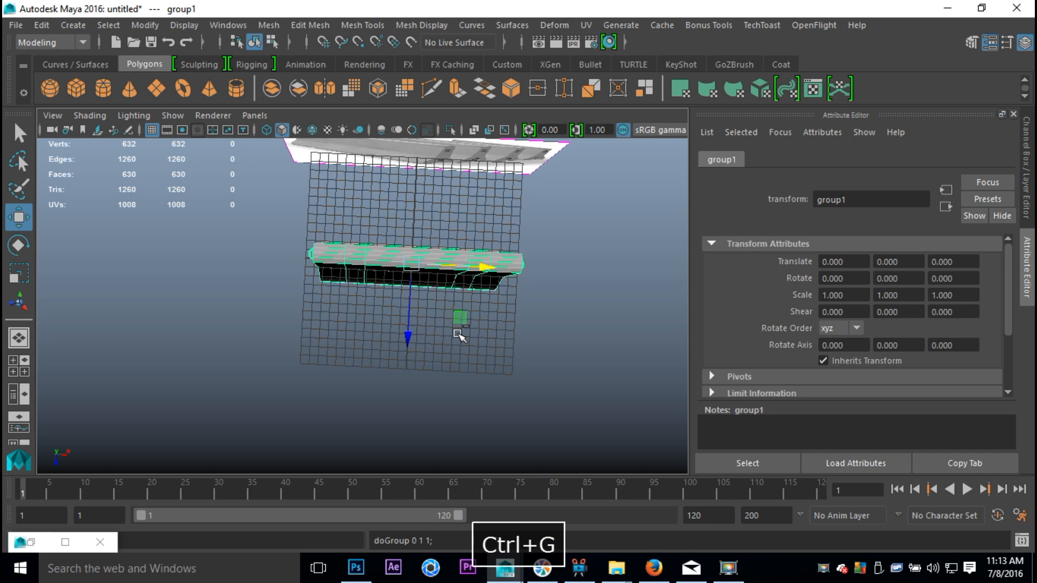
double_click(879, 201)
text(Roadblock)
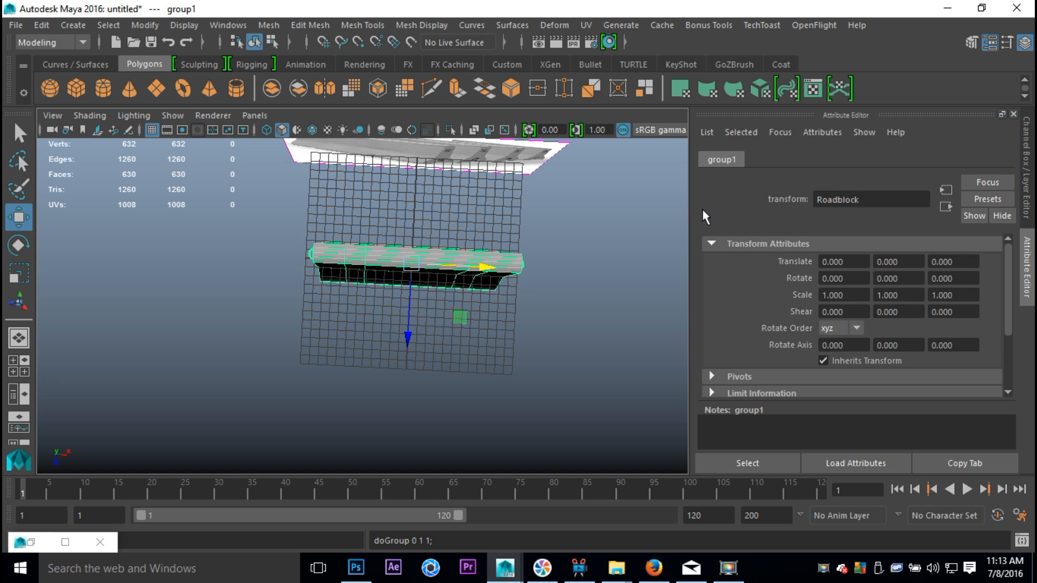
key(Return)
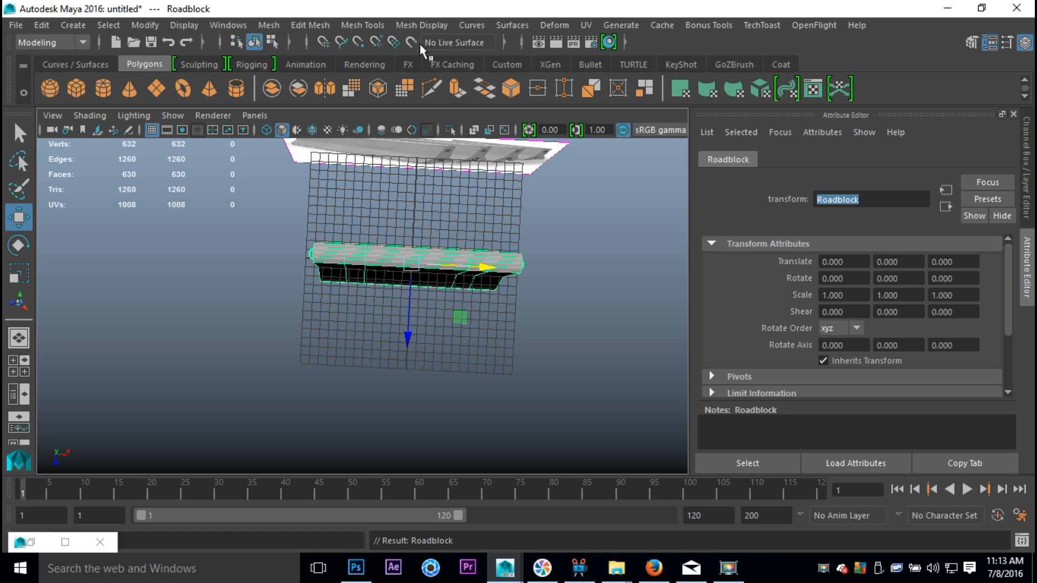
- Expand the reference and include settings of the Export Selection options and start an FBX export of the Roadblock group
click(16, 26)
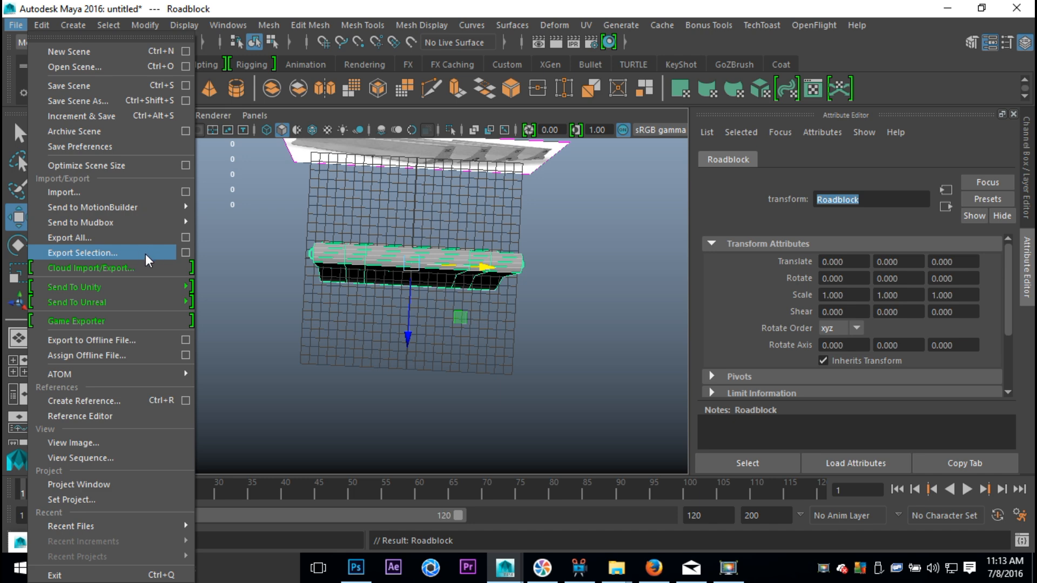
click(185, 253)
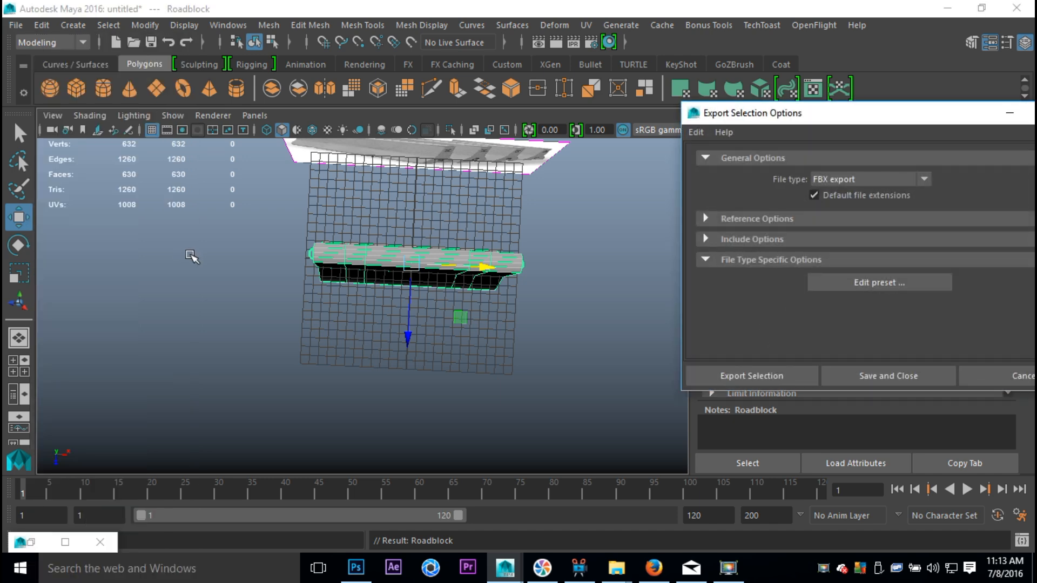
drag(883, 119, 614, 145)
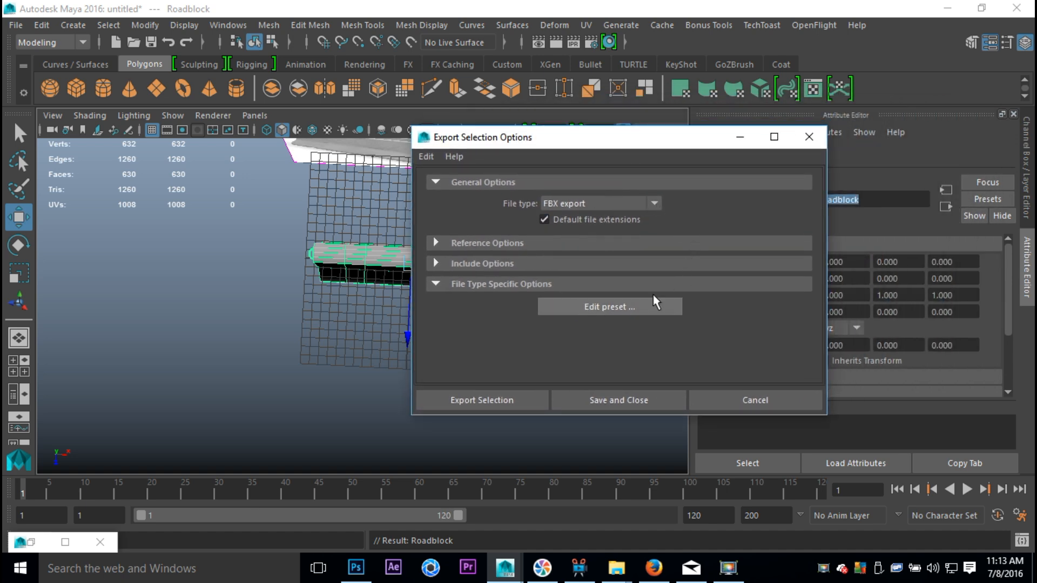
click(436, 248)
scroll(440, 293, down, 2)
click(433, 311)
scroll(648, 312, down, 2)
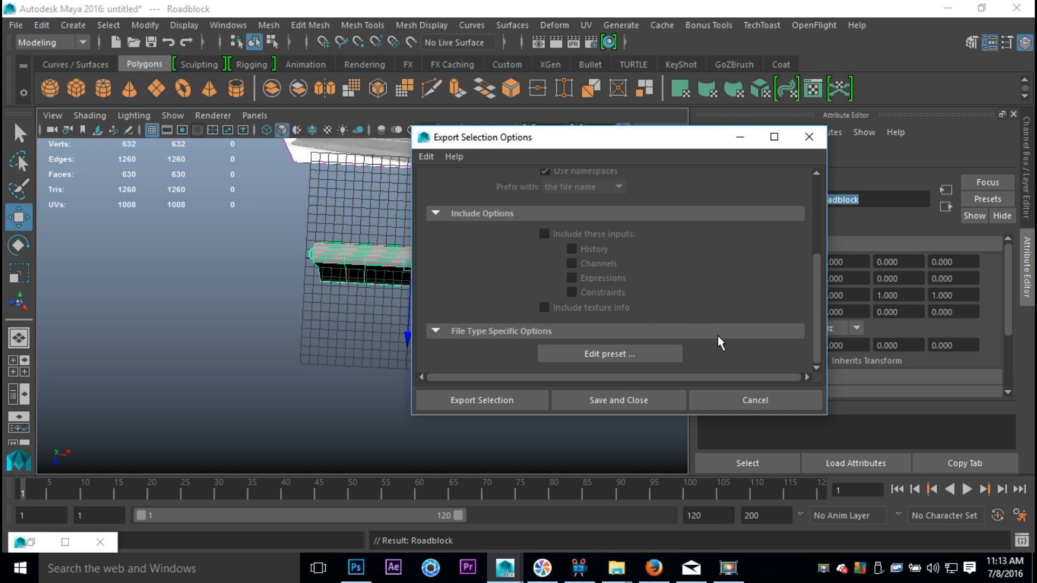
click(501, 403)
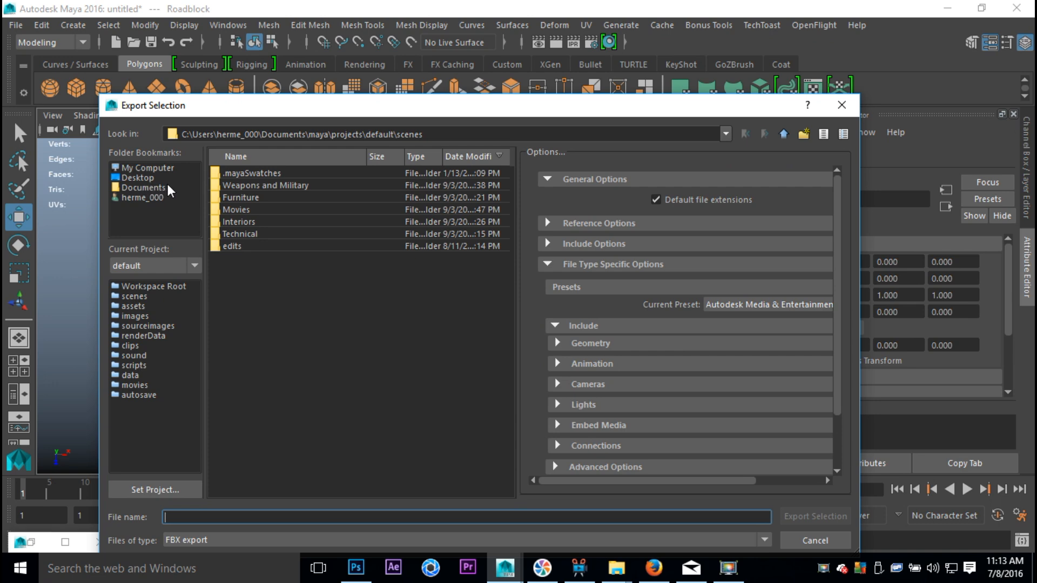
- Export the group as RoadblockGroupFBX into the Road Block folder under 3D Resources\TutorialVideos on the Desktop
click(133, 181)
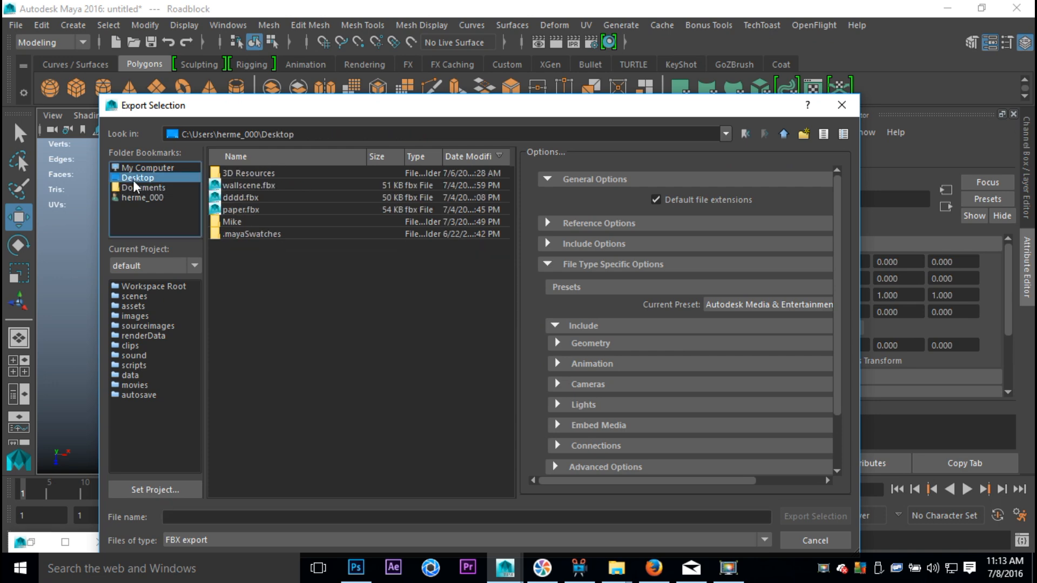
double_click(257, 173)
double_click(274, 173)
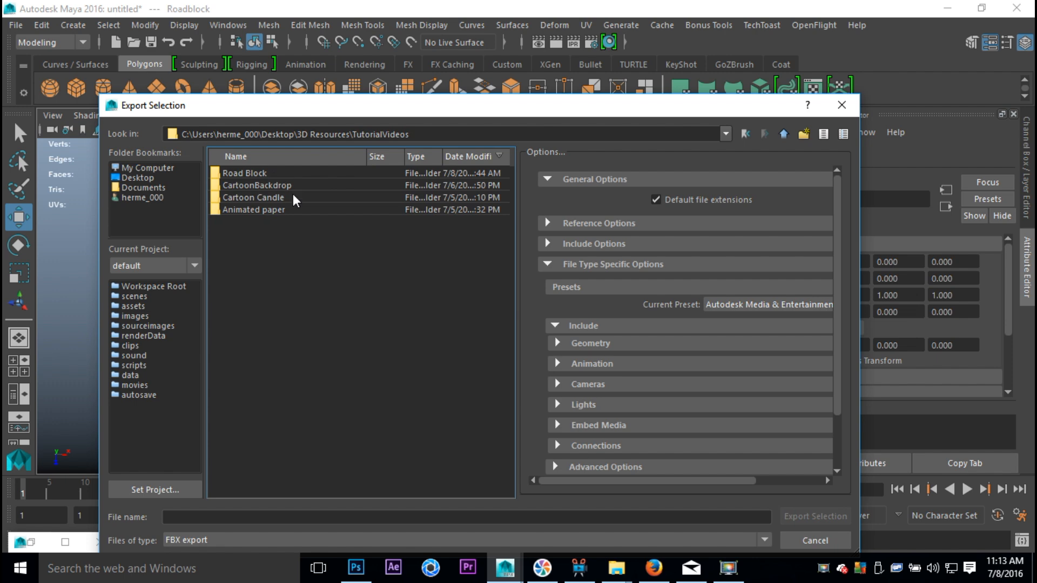
double_click(254, 172)
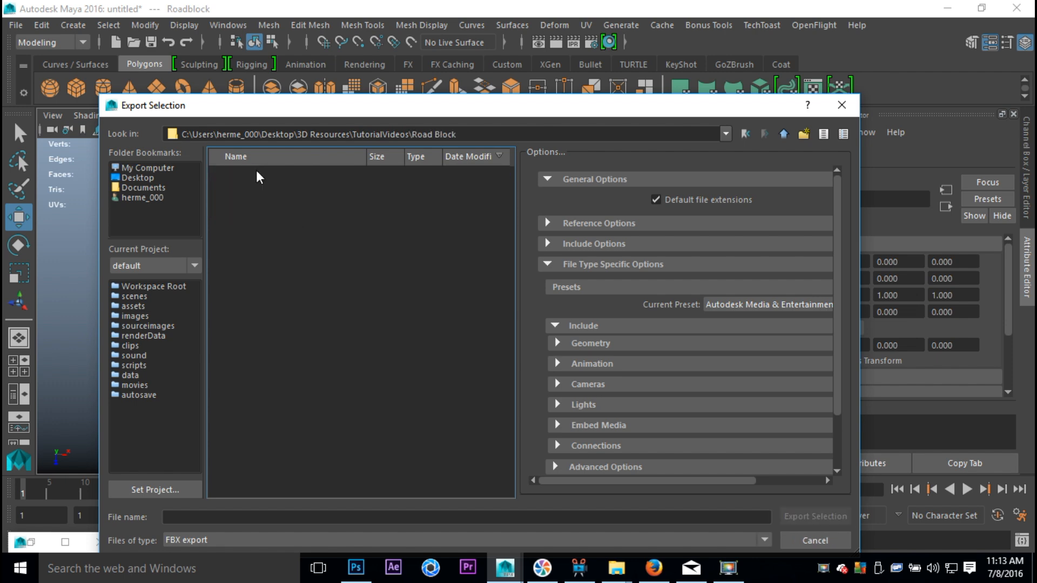
click(257, 517)
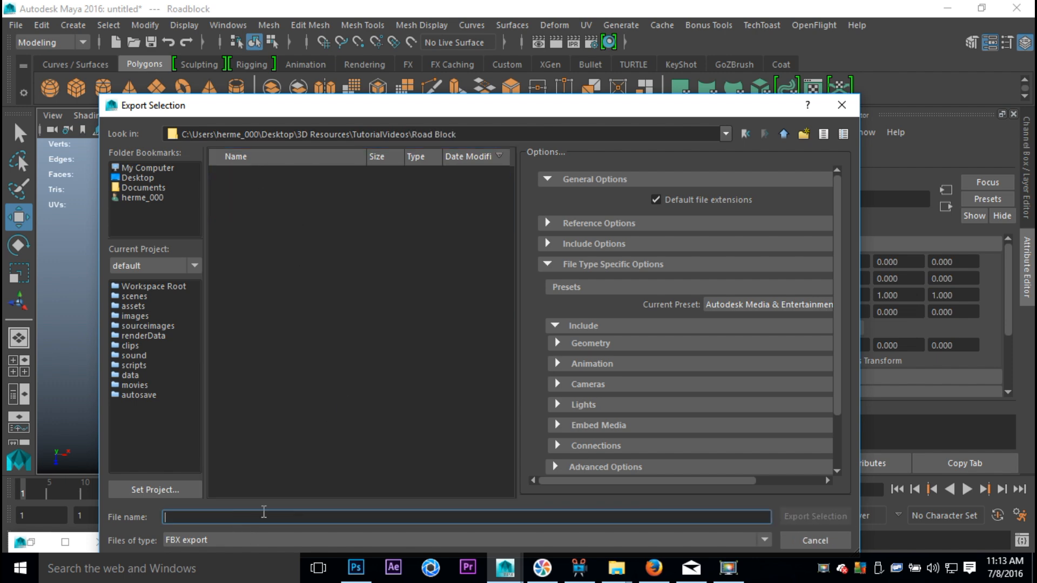
text(Road)
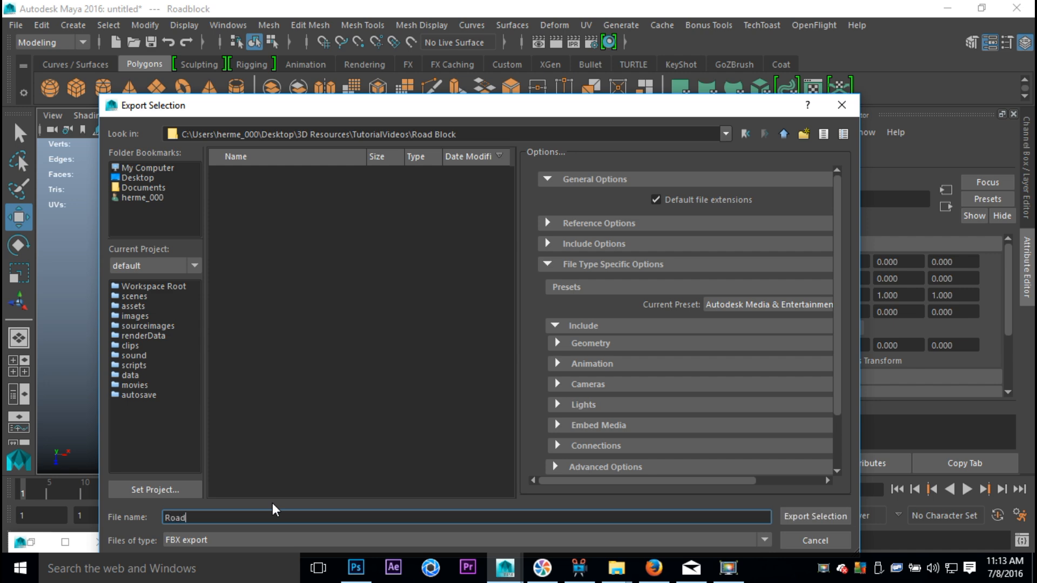
text(bk)
key(BackSpace)
text(lockGroupFBX)
click(808, 515)
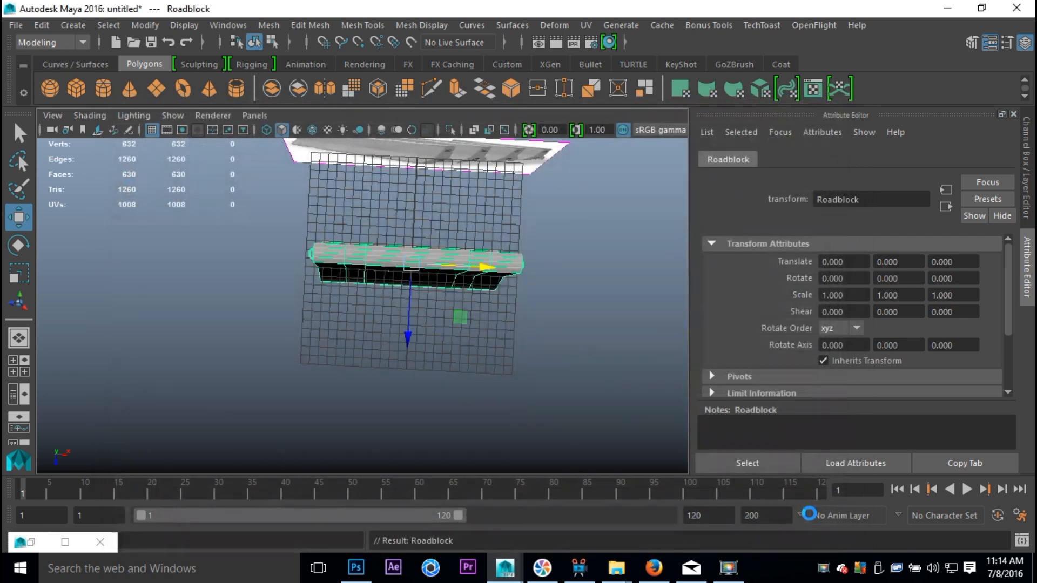